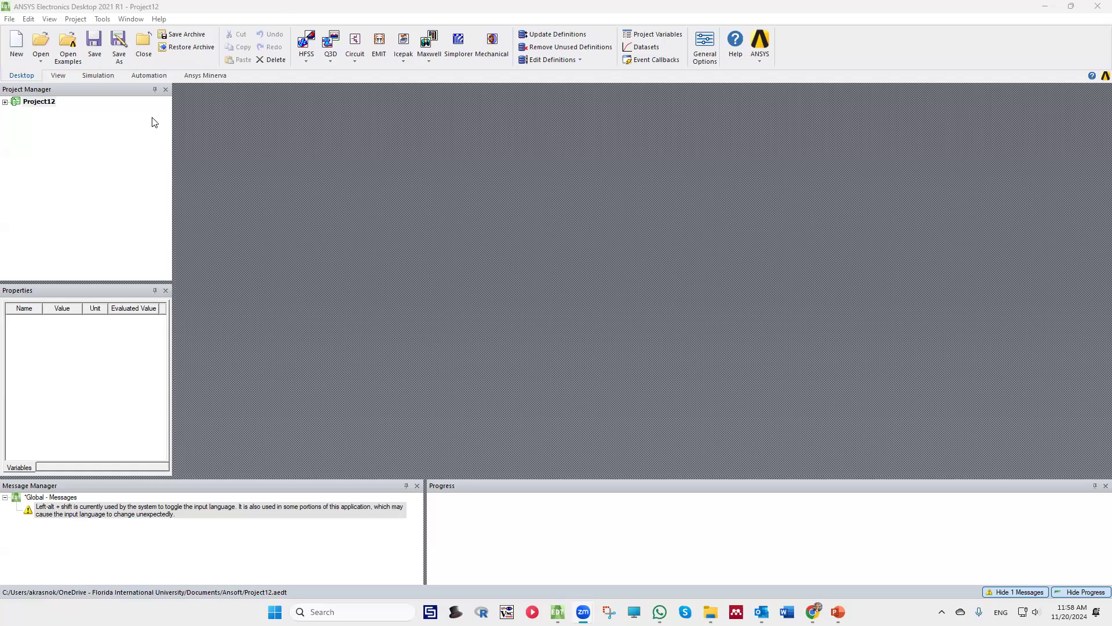
Insert a new HFSS design into Project12
right_click(36, 106)
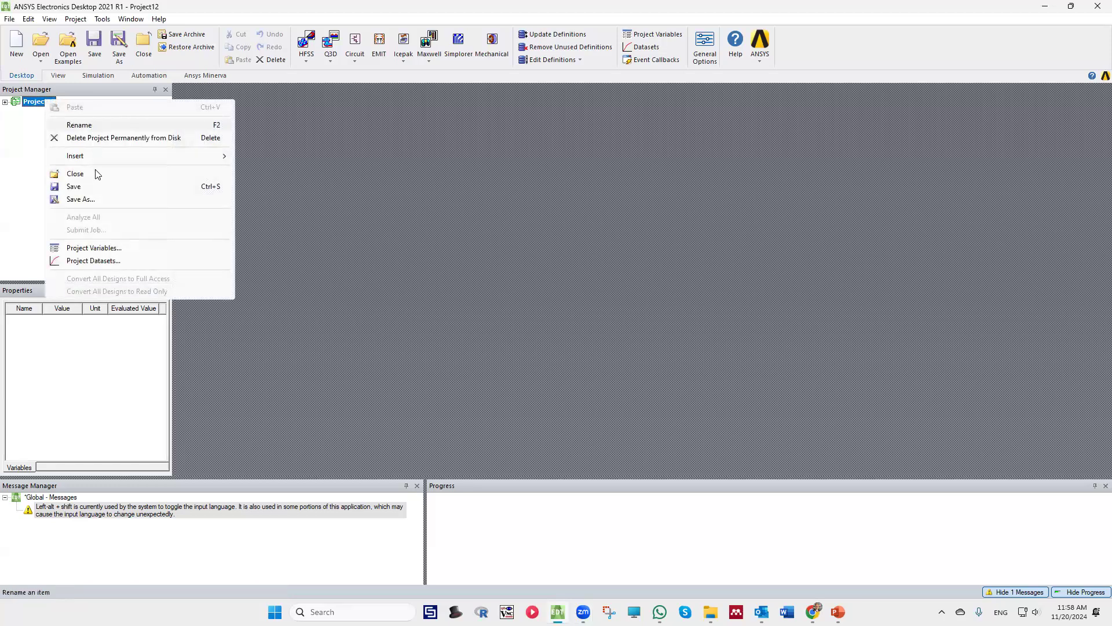
right_click(36, 103)
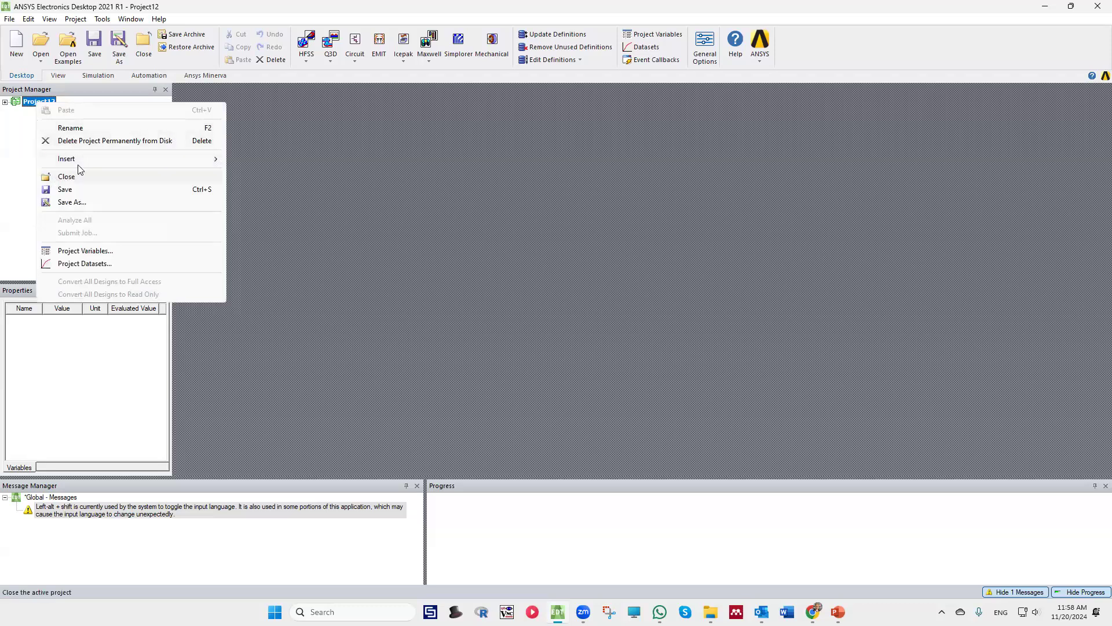
mouse_move(87, 161)
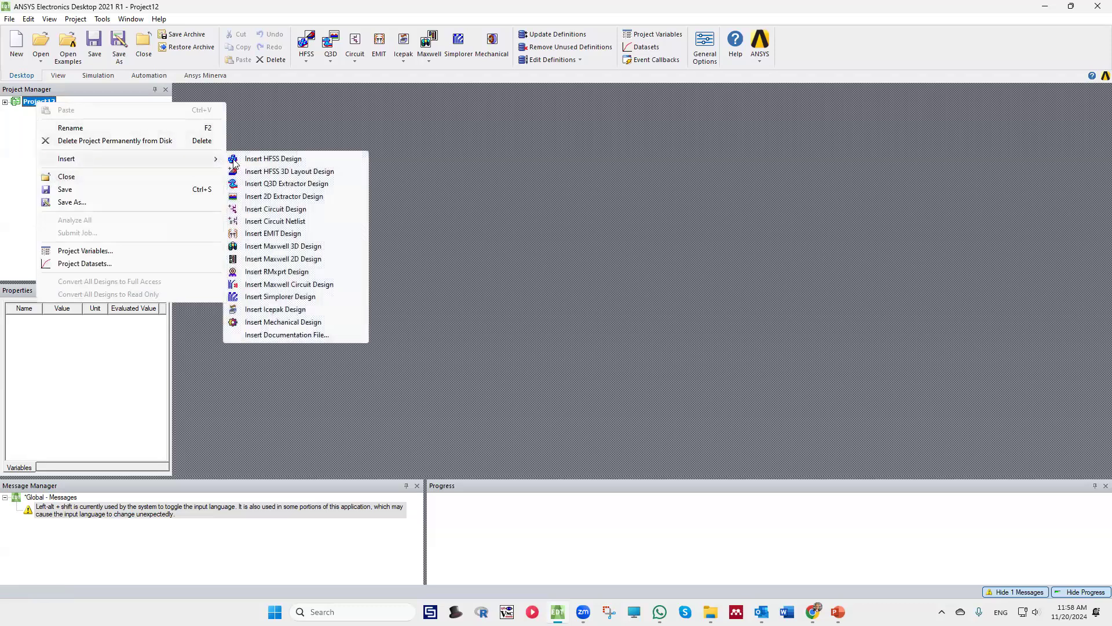
click(296, 165)
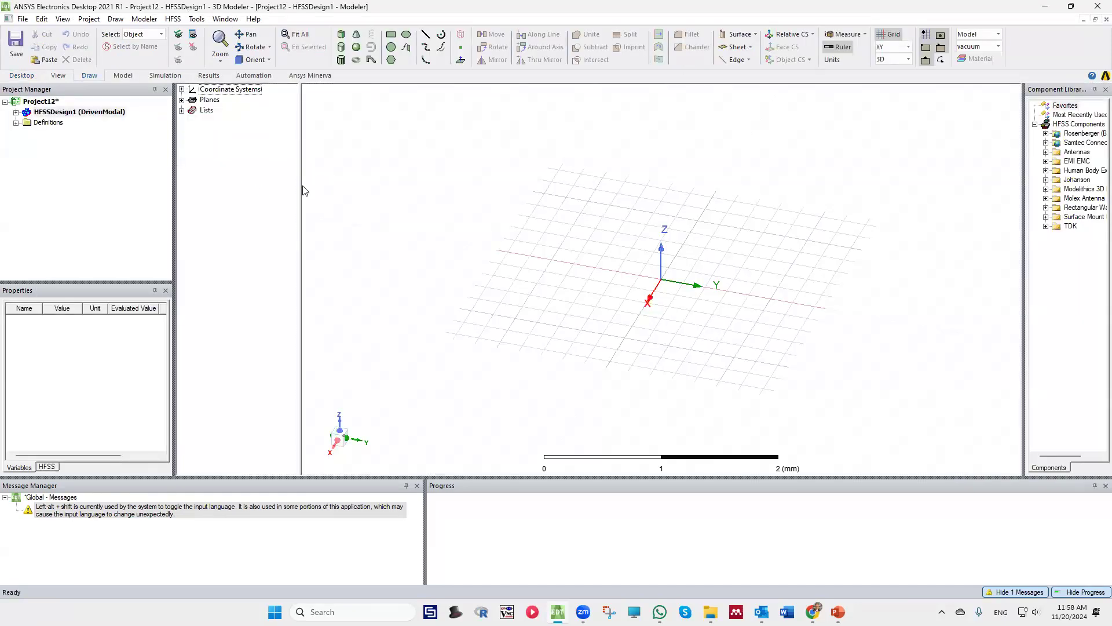
Rename the project as YagiUdaAnt and save it
click(51, 101)
click(51, 100)
text(YagiUdaAnt)
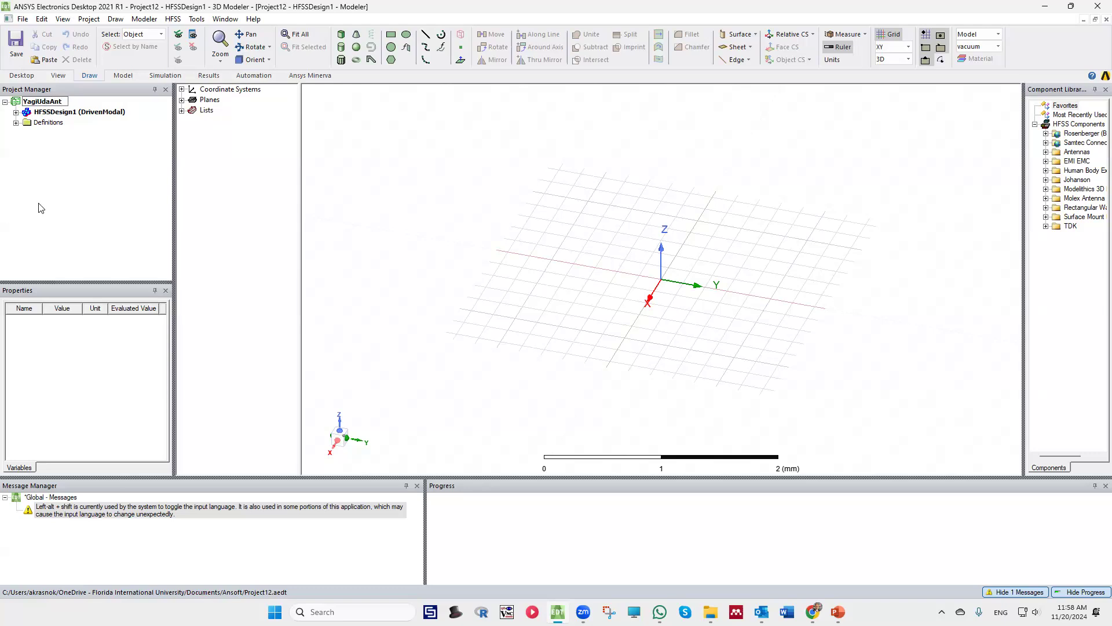
click(96, 208)
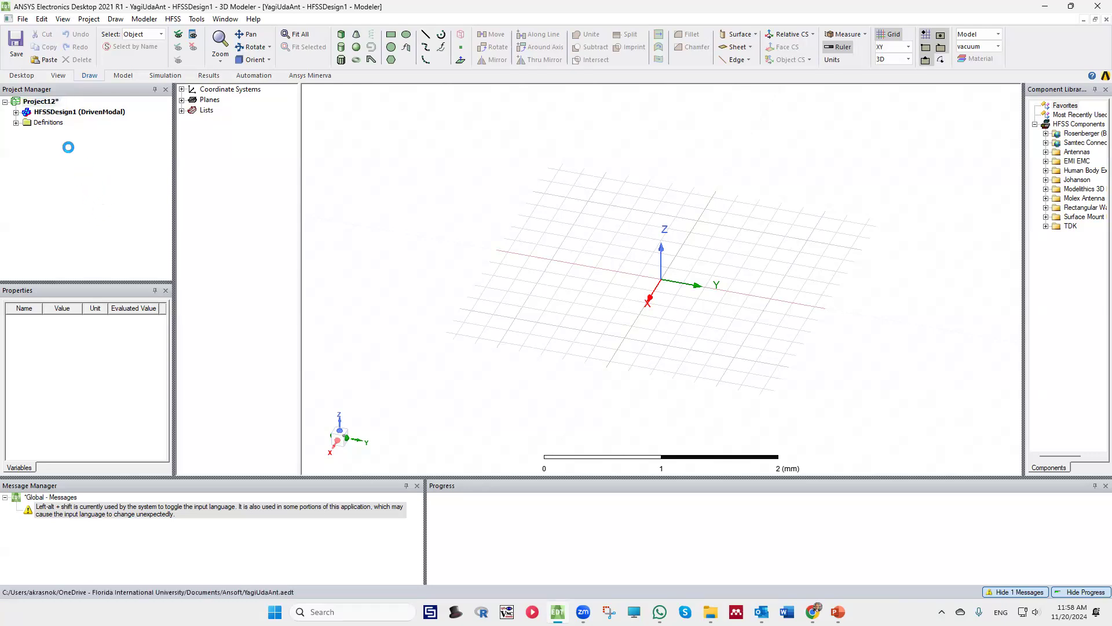
click(20, 38)
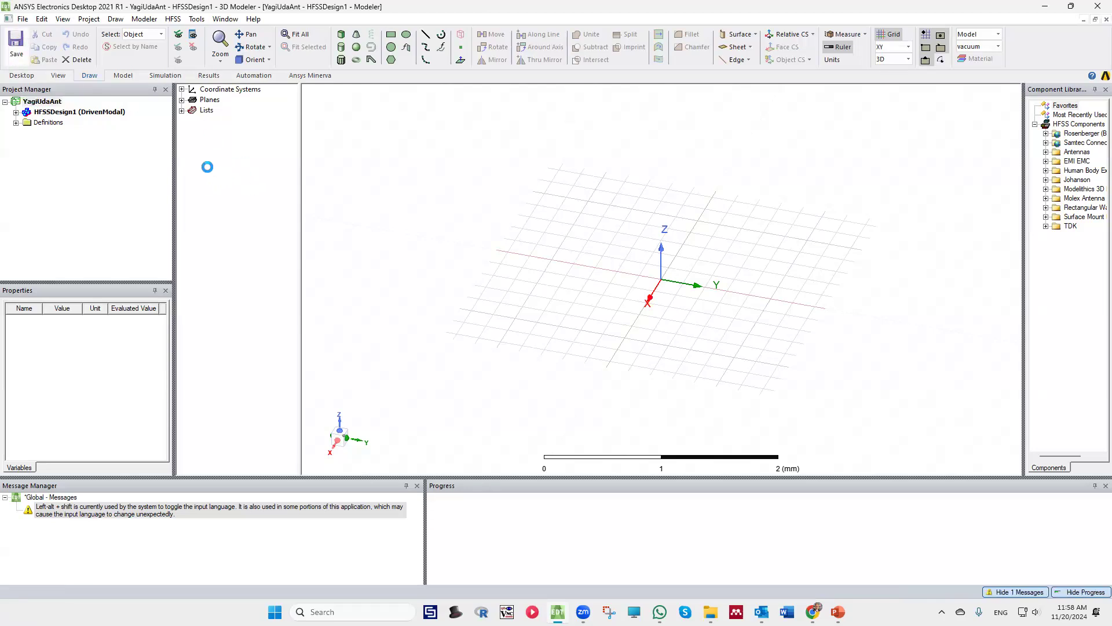
Draw a vertical cylinder centred on the origin with a radius of about 0.28 mm and a height of about 1.4 mm
mouse_move(619, 264)
middle_down()
mouse_move(601, 328)
mouse_move(643, 337)
mouse_move(675, 313)
mouse_move(664, 301)
mouse_move(674, 313)
middle_up()
scroll(673, 311, down, 4)
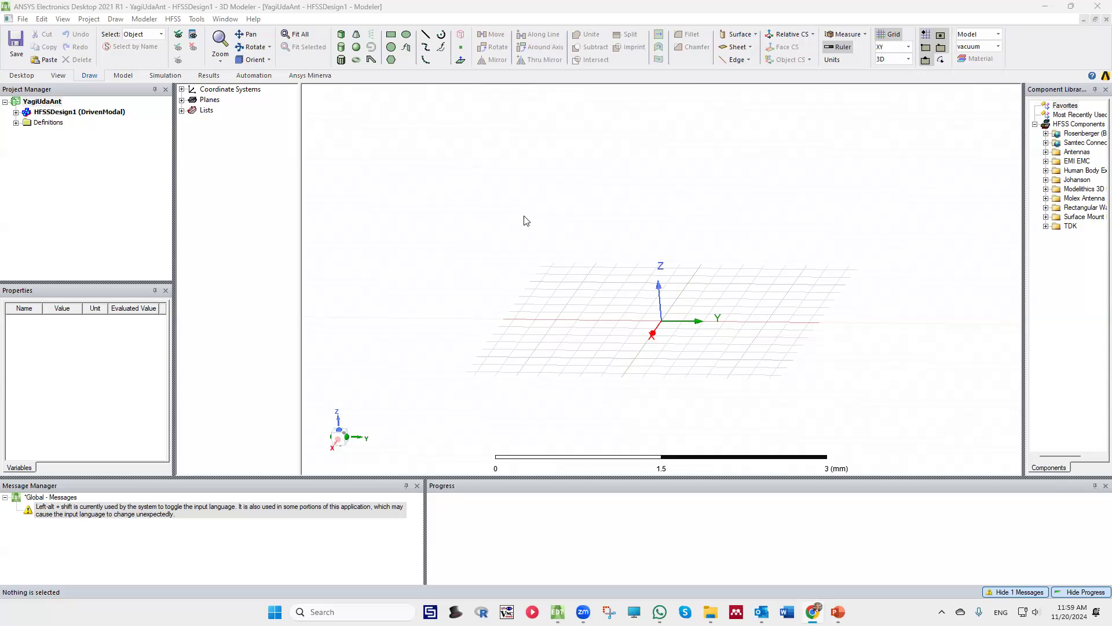
click(343, 53)
click(661, 320)
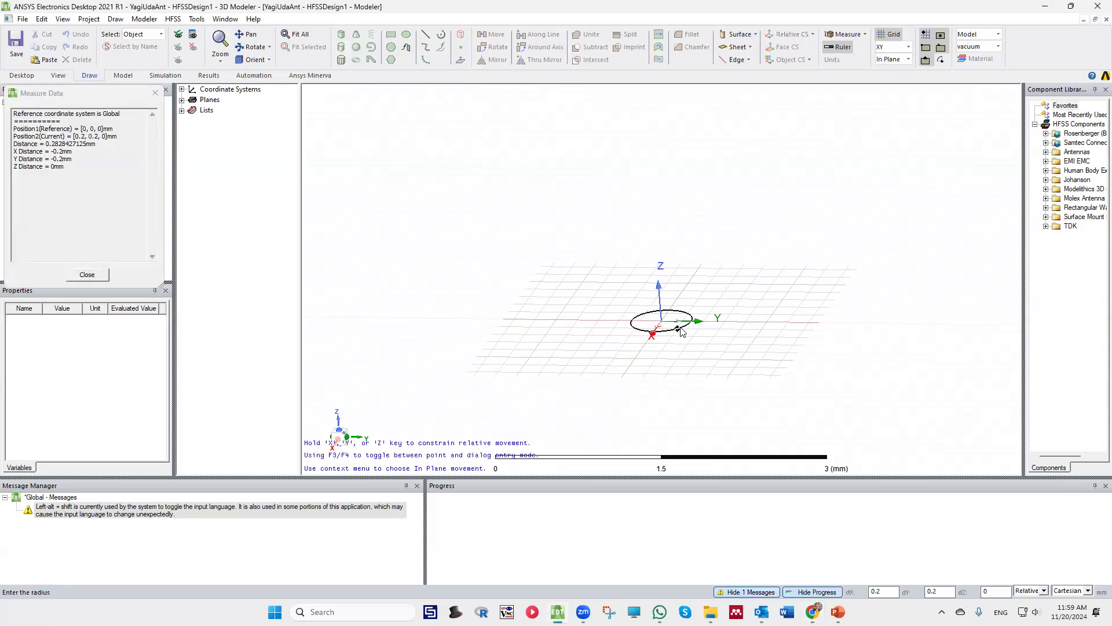
click(681, 329)
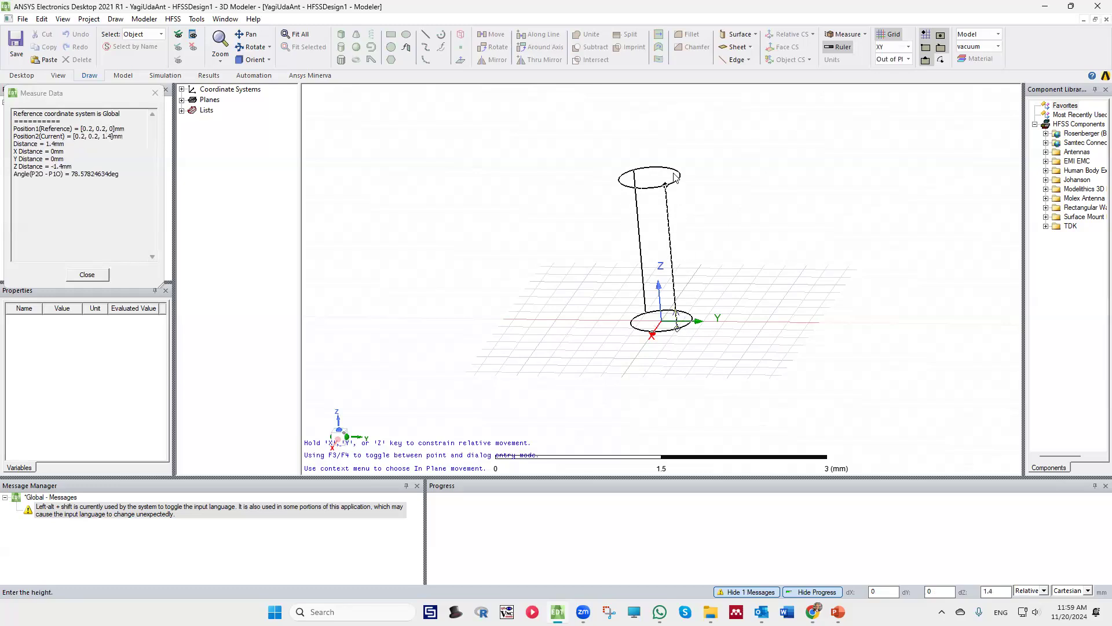
click(675, 177)
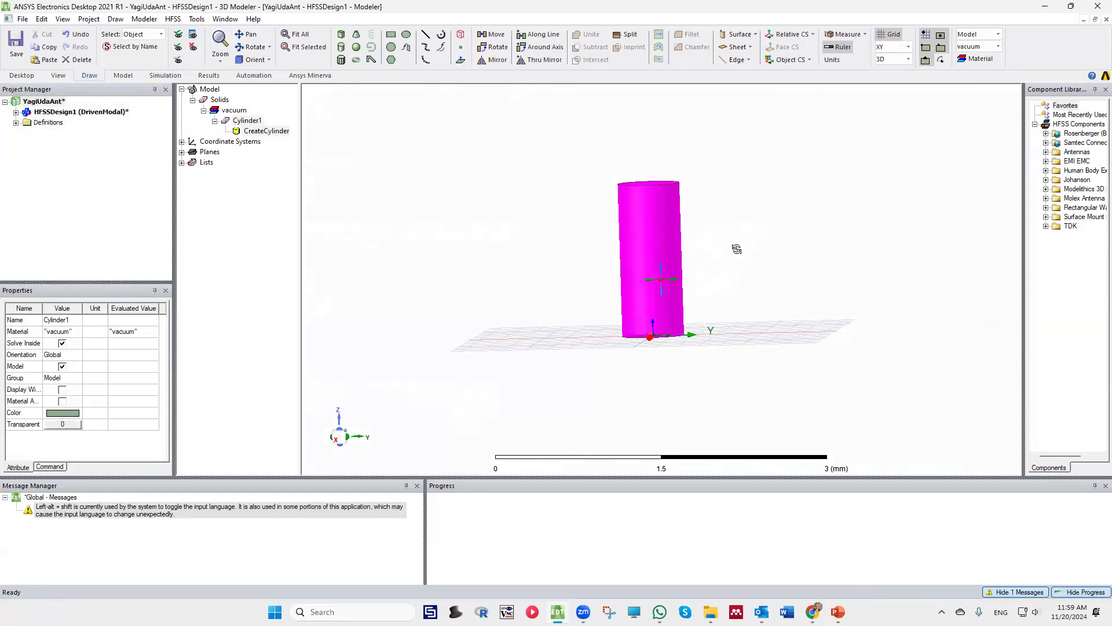
Rename the cylinder as Dipole
click(250, 121)
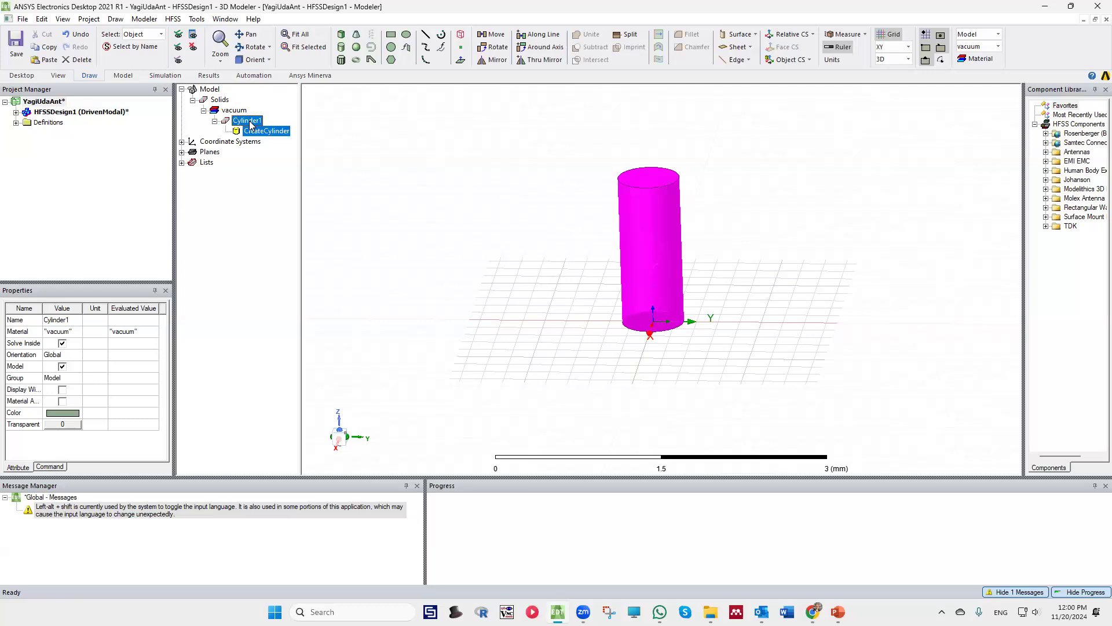
click(55, 321)
text(Dipole)
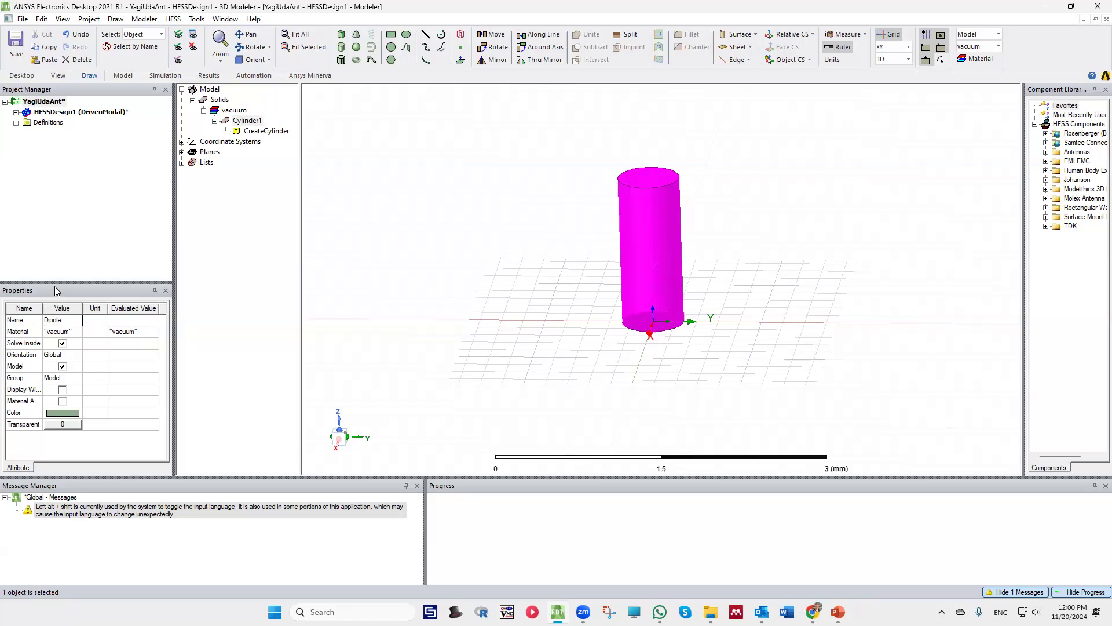
Assign copper from the material library to the Dipole cylinder
click(69, 334)
click(61, 343)
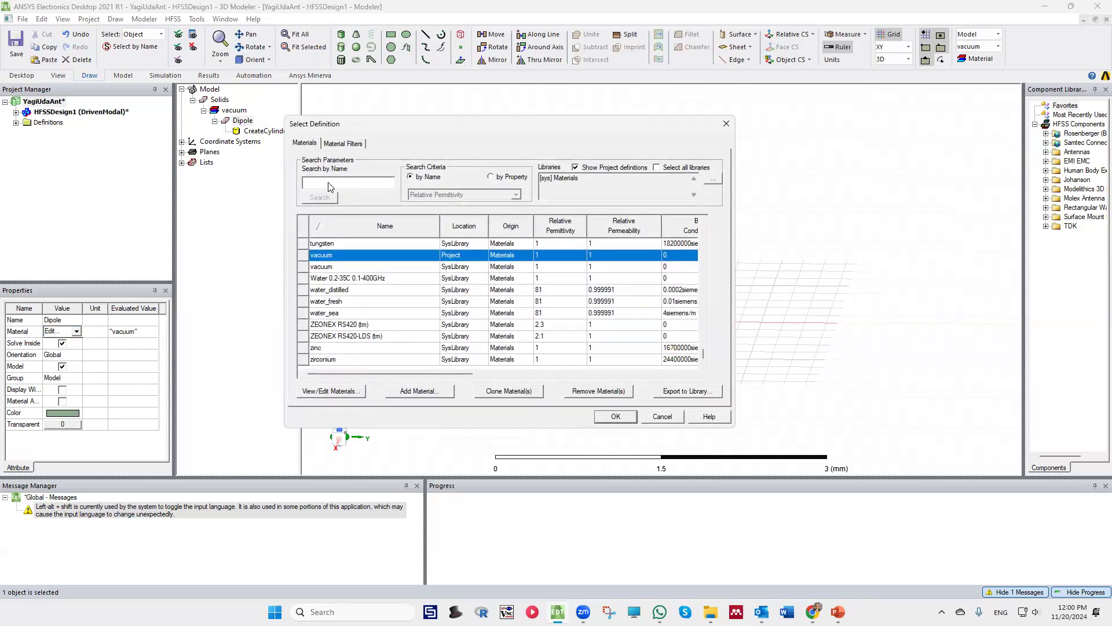
text(co)
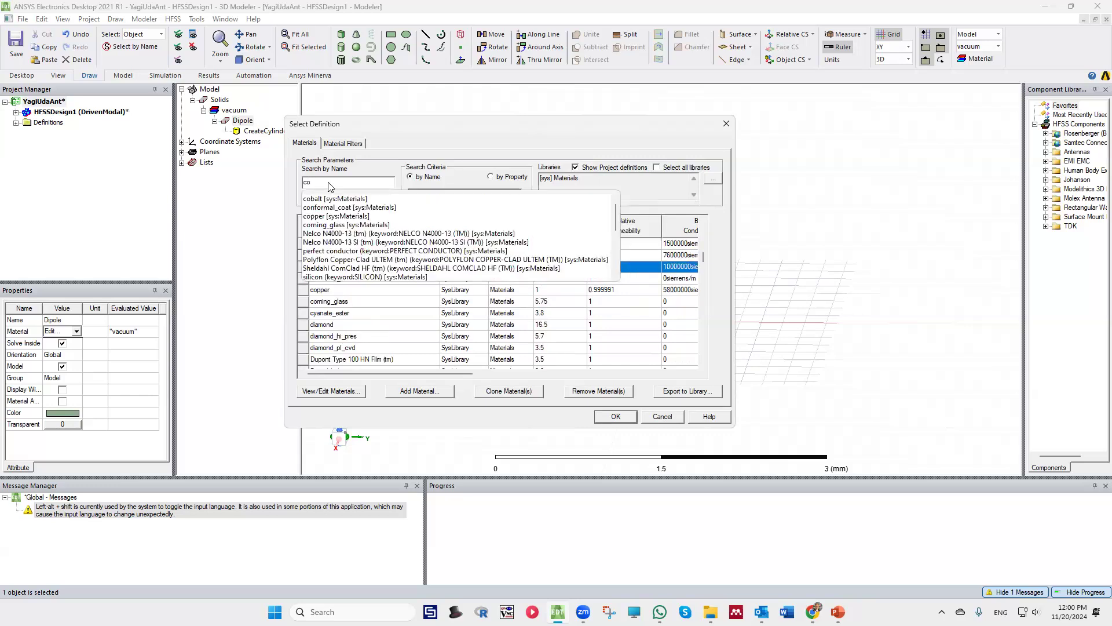
text(op)
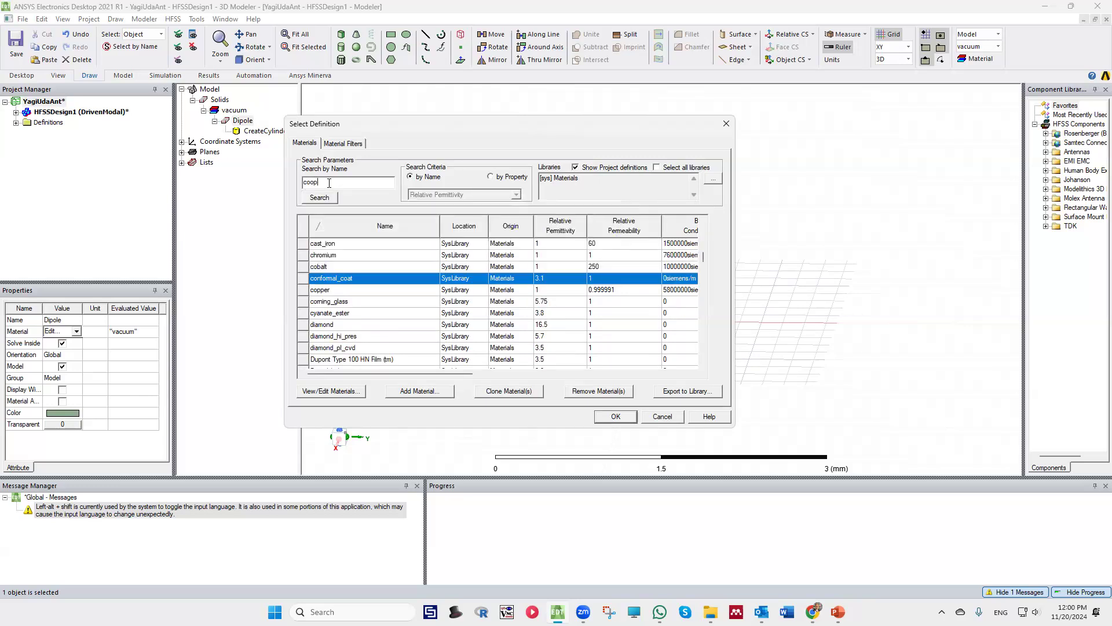
key(BackSpace)
text(p)
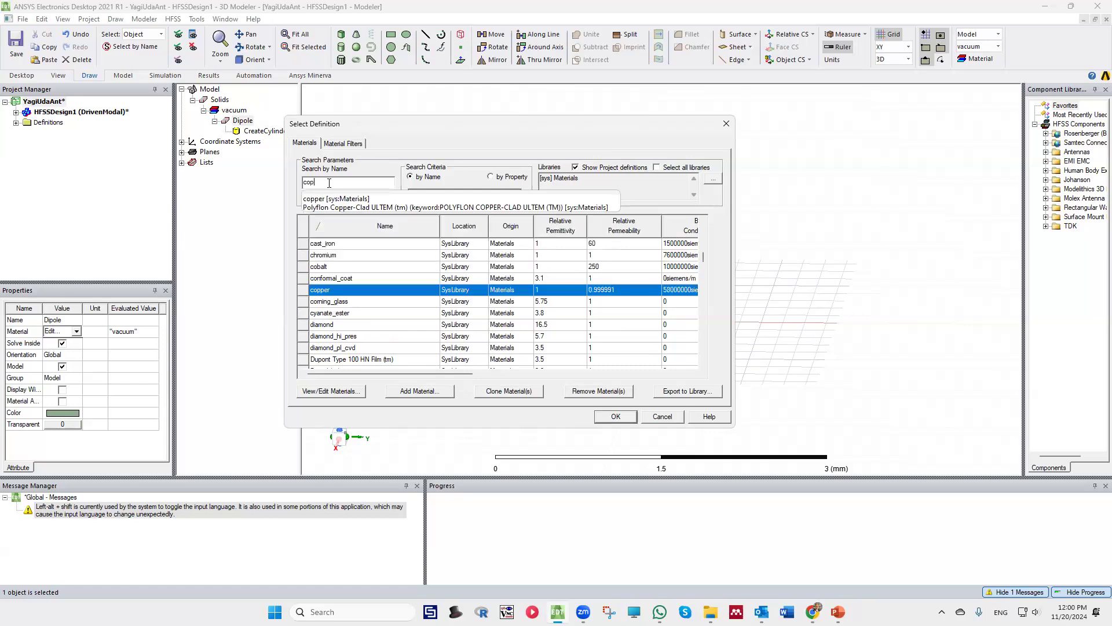
text(per)
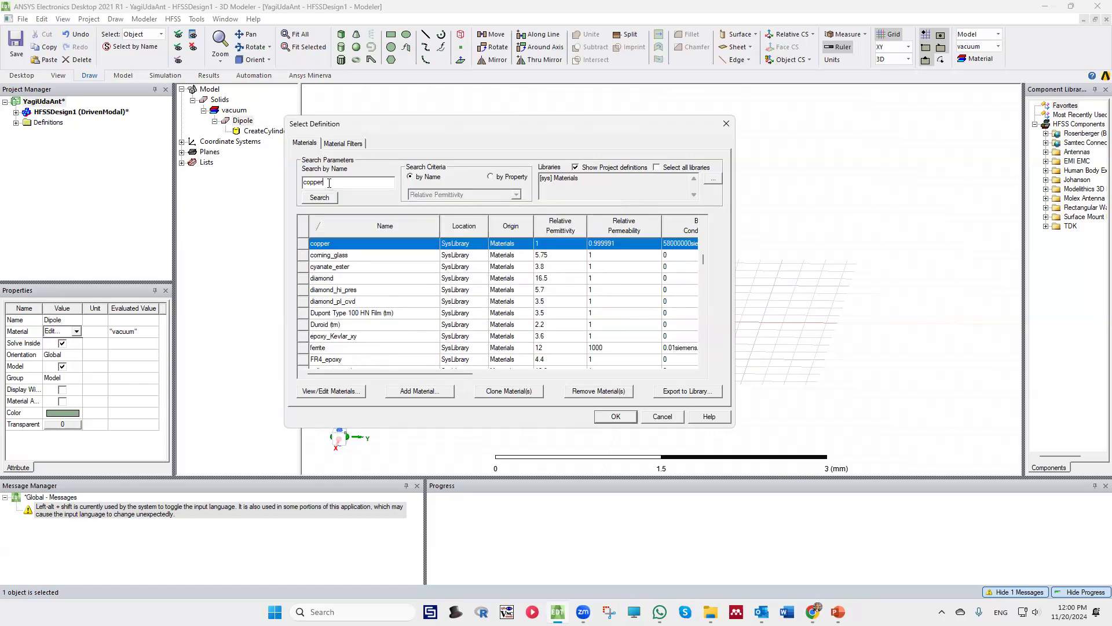
click(621, 416)
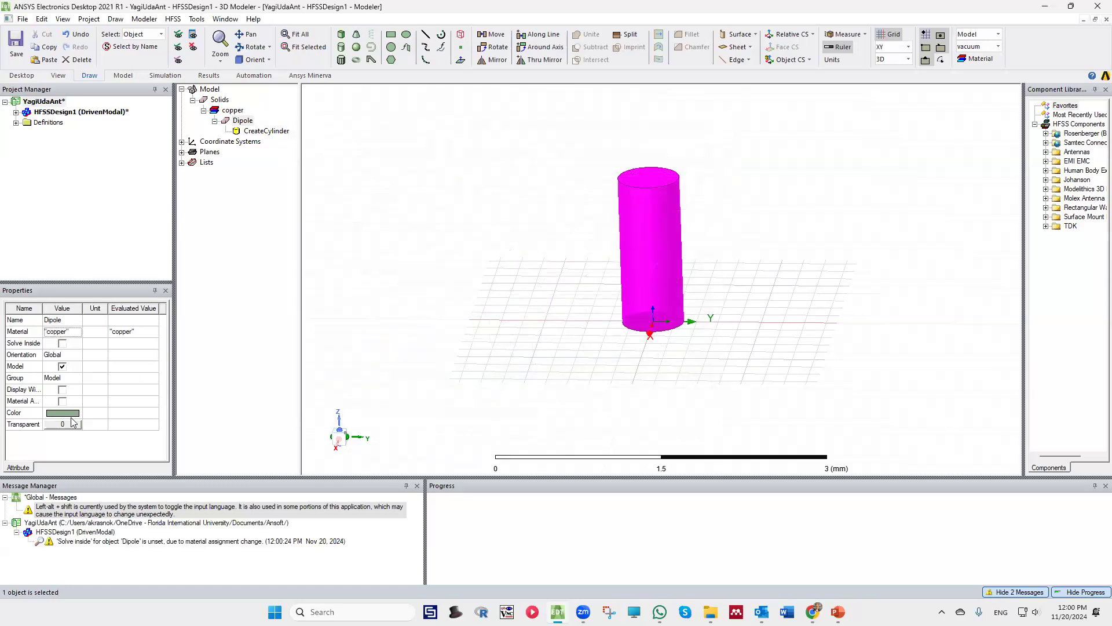
Change the Dipole's display color to dark red (red 128, green 0, blue 0) and clear the selection
click(75, 418)
click(441, 295)
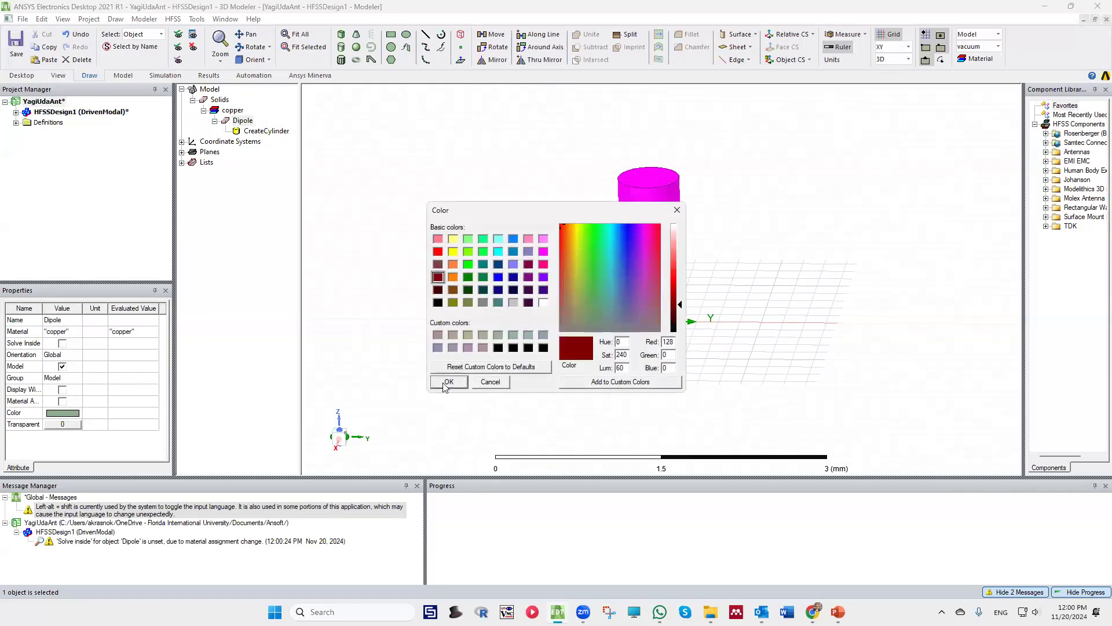
click(447, 380)
click(551, 208)
alt+drag(631, 198, 649, 250)
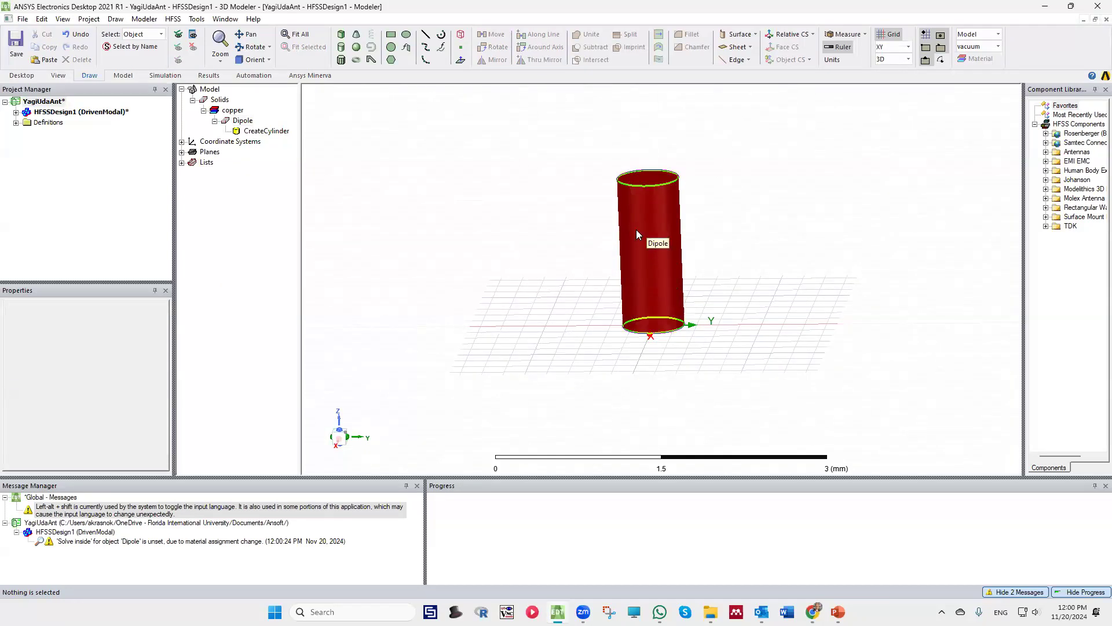
Set the Dipole cylinder's center position to 0, 0, -Ldip/2
click(248, 131)
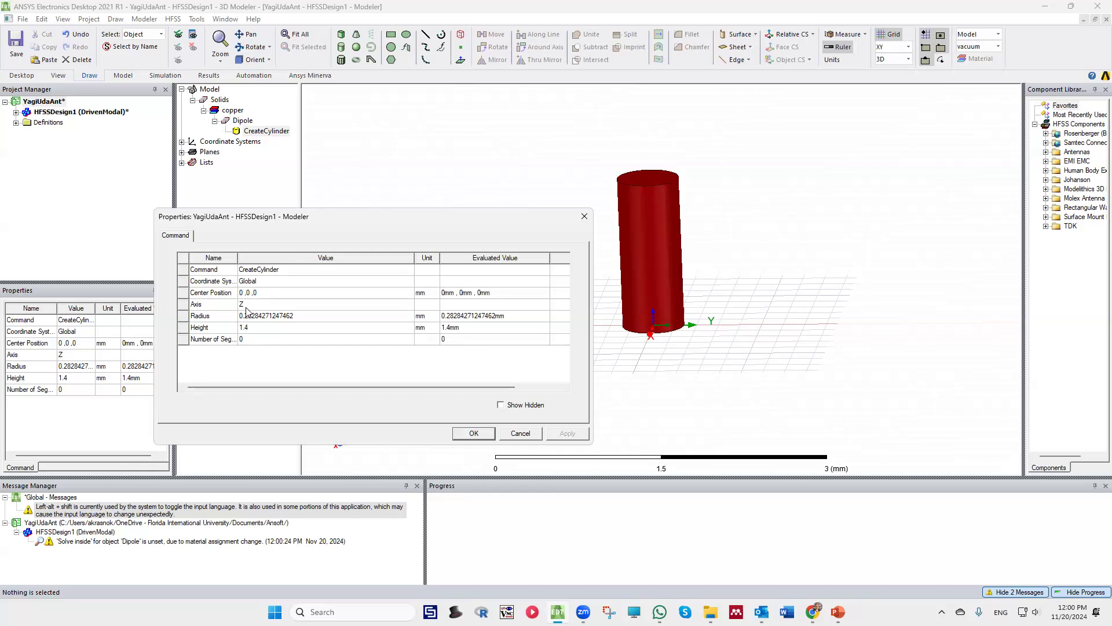
click(274, 294)
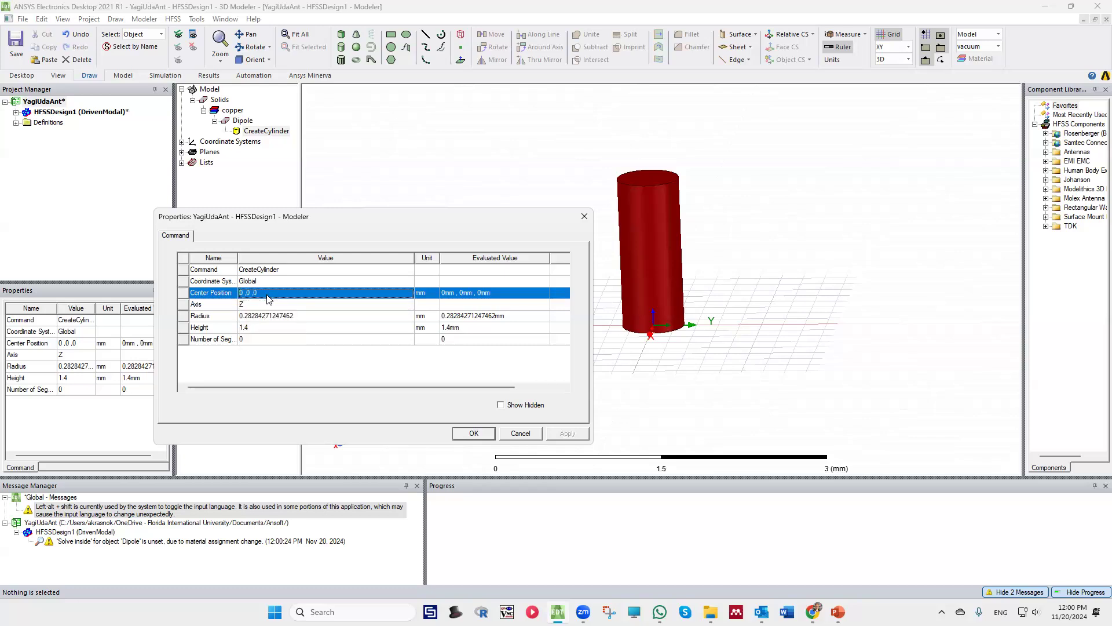
click(267, 295)
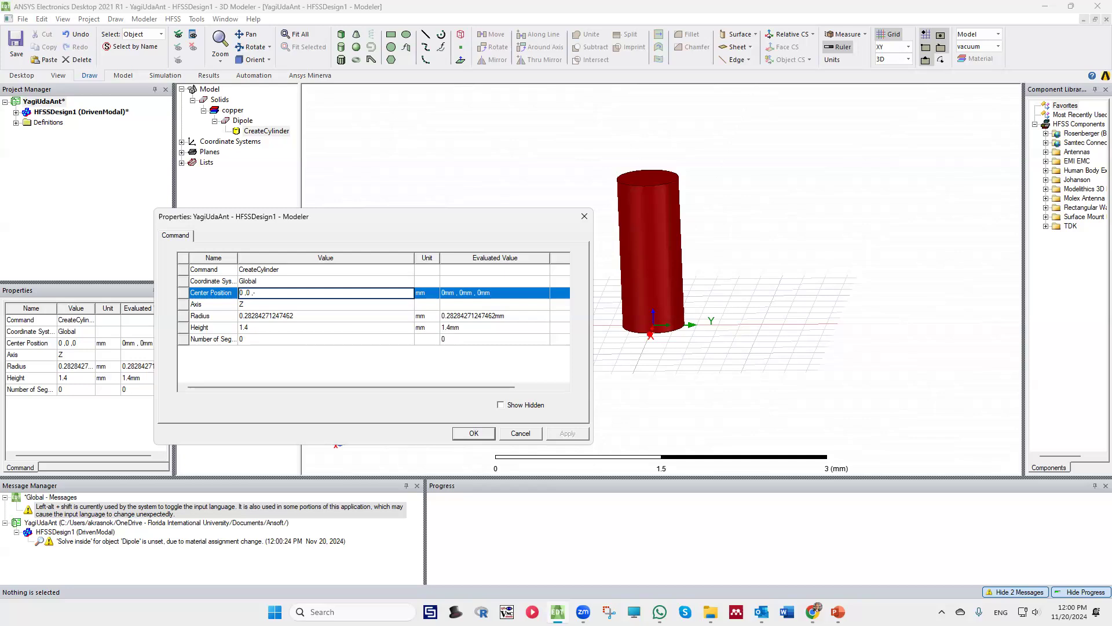
text(l)
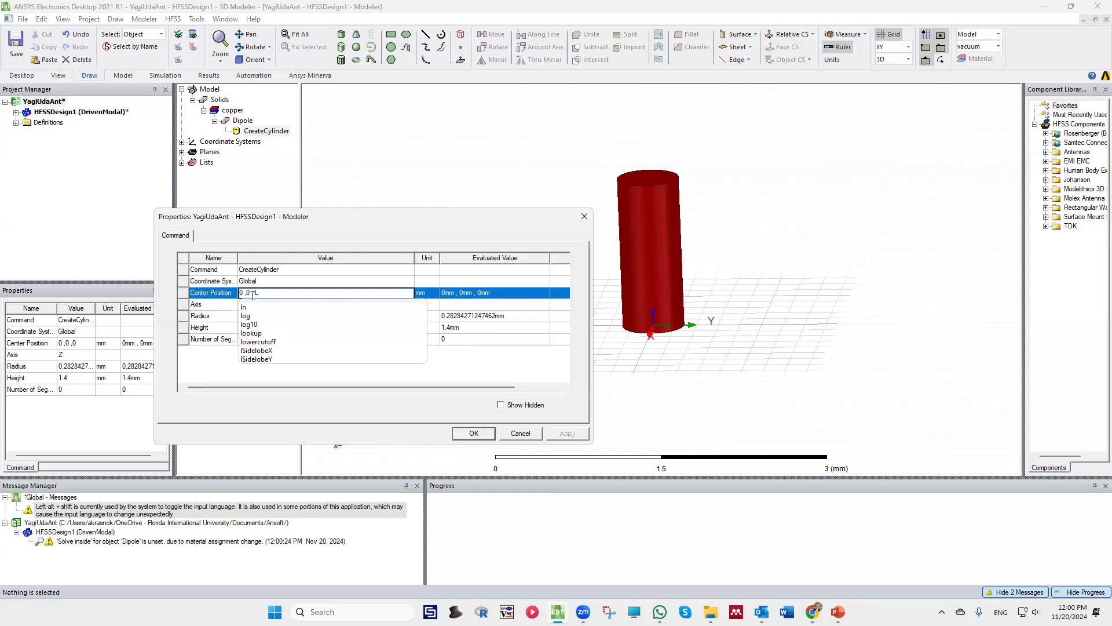
text(di)
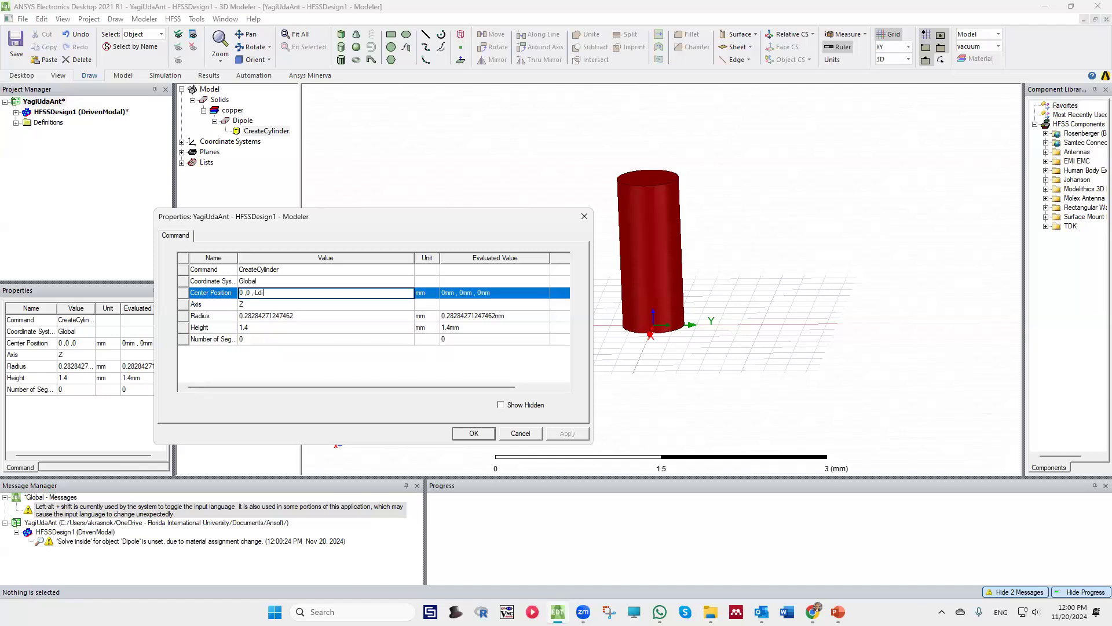
text(p/2)
key(Return)
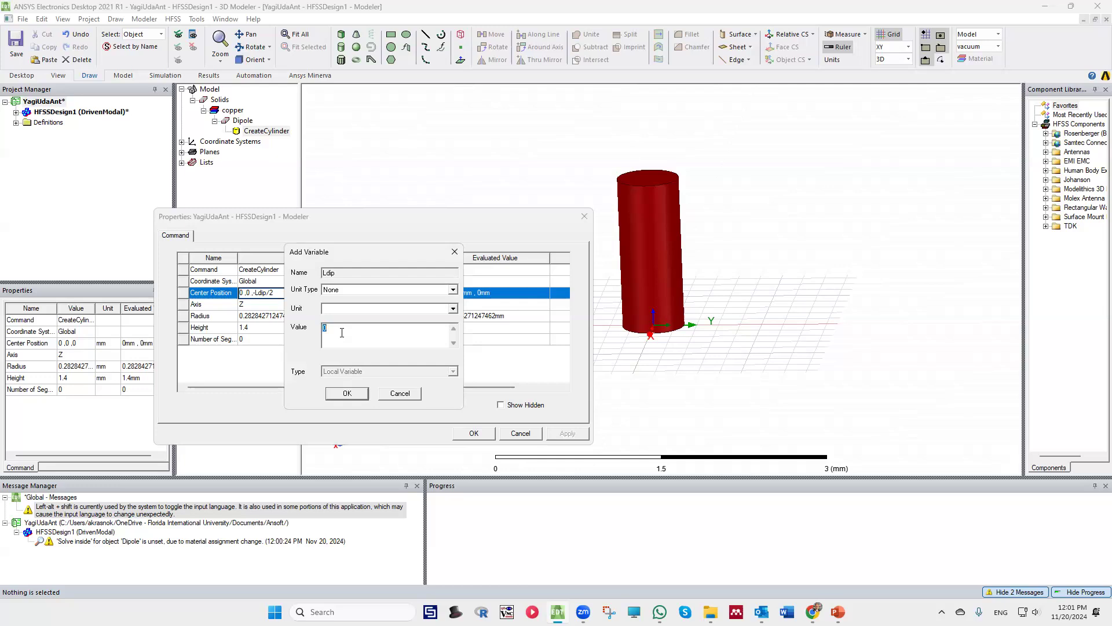
Define the new variable Ldip with unit type Length and a value of 60 mm
text(60)
click(453, 289)
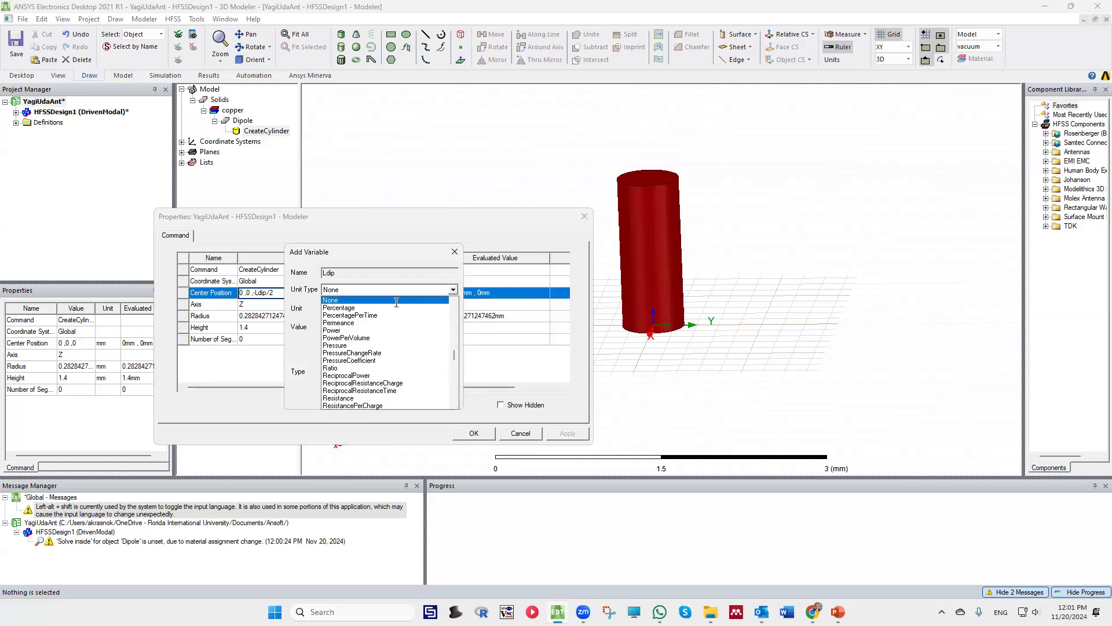
key(l)
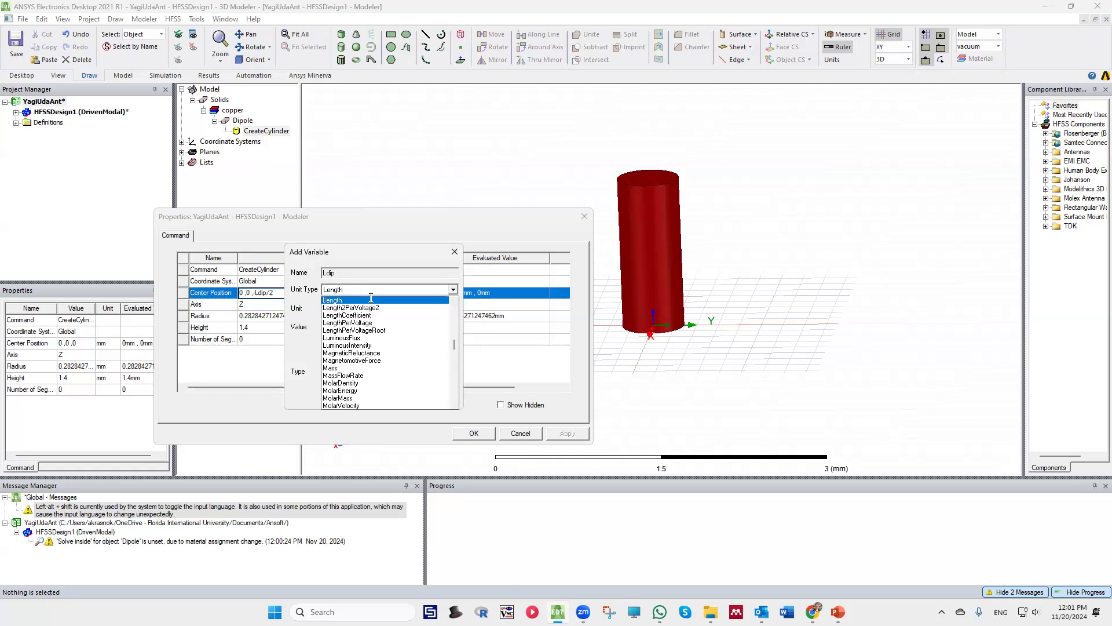
click(391, 301)
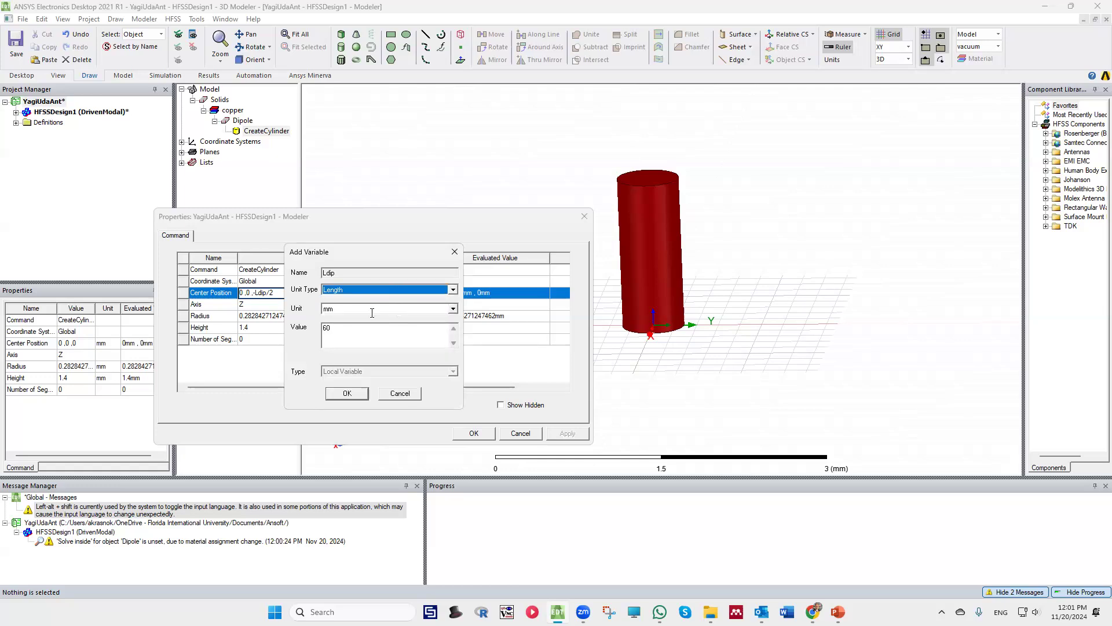
click(347, 393)
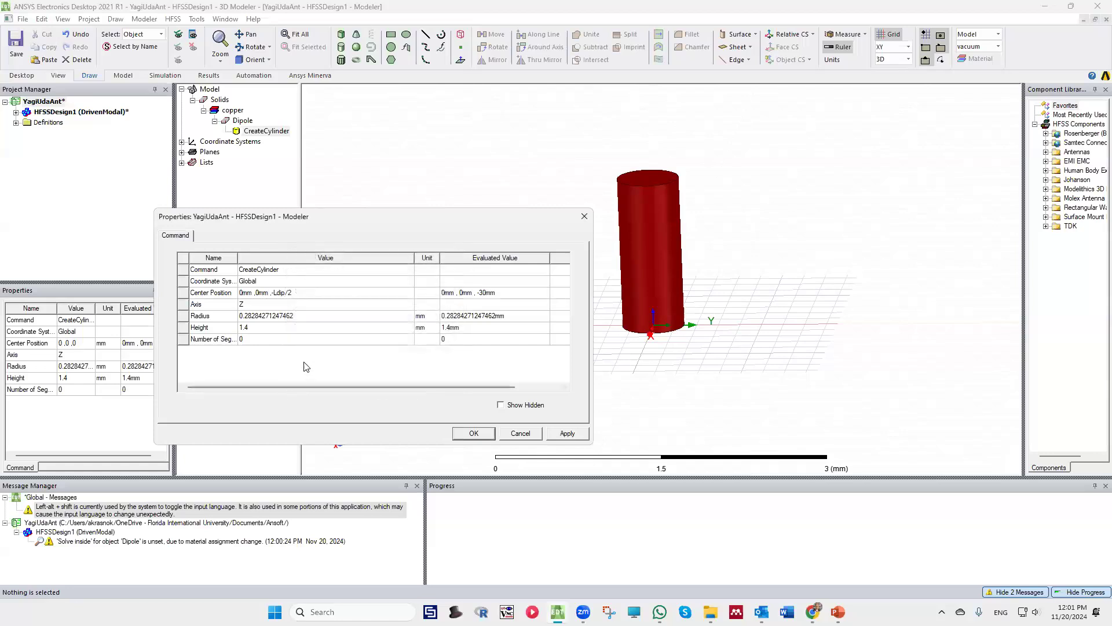
Set the Dipole cylinder's height to the variable Ldip and apply the geometry changes
click(269, 326)
click(268, 327)
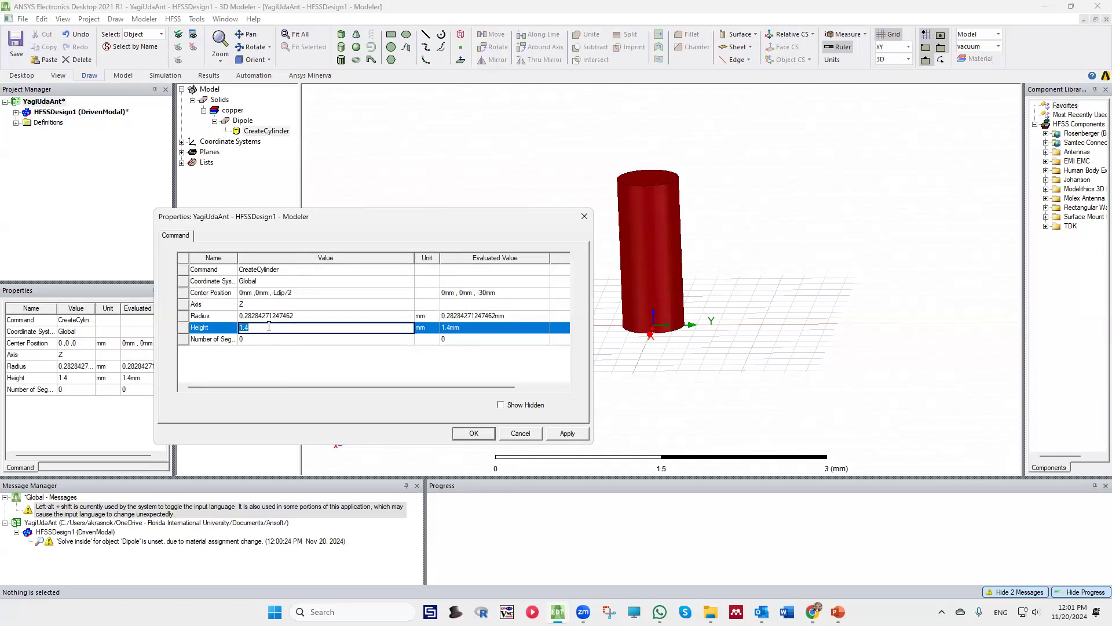
text(Ldip)
click(322, 363)
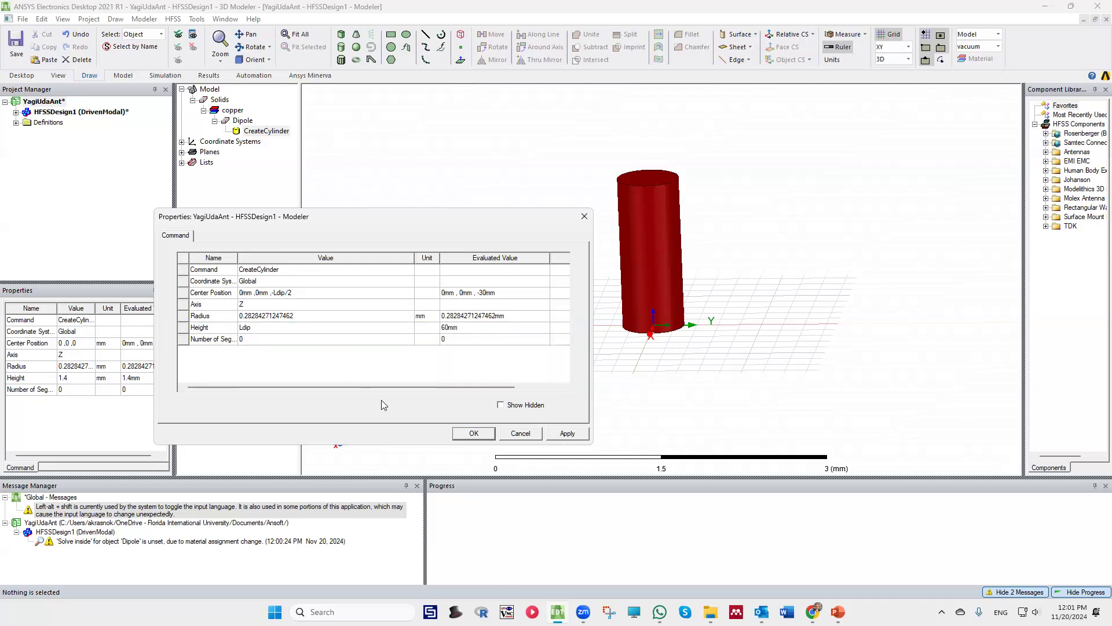
click(572, 433)
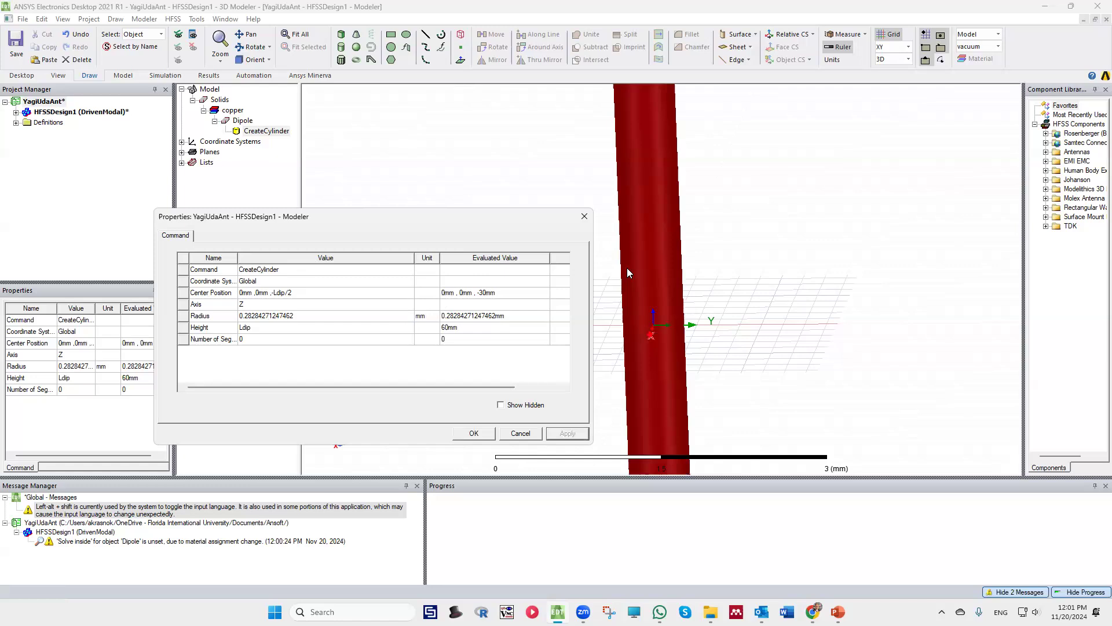
click(474, 433)
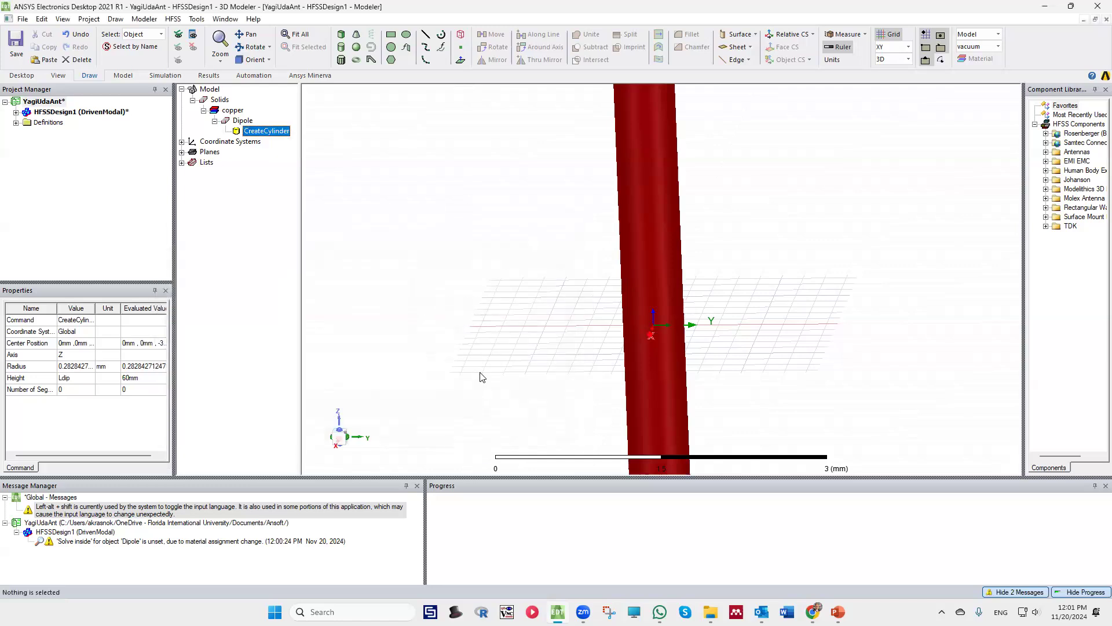
Set the Dipole cylinder's radius to the new variable Rw
scroll(513, 368, down, 3)
scroll(731, 302, down, 6)
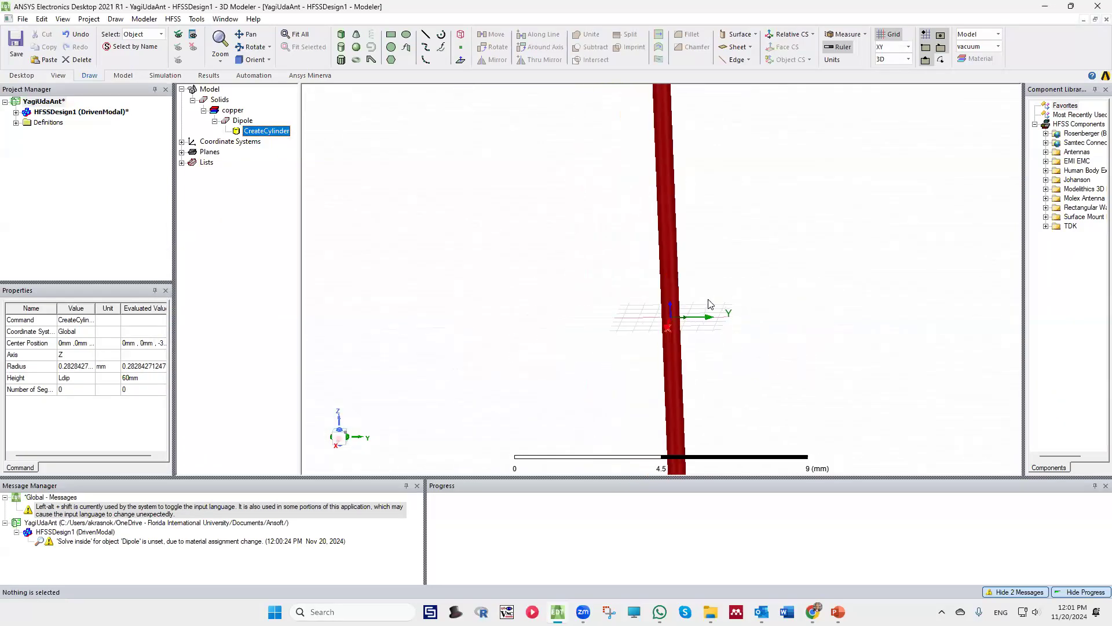
drag(633, 479, 633, 515)
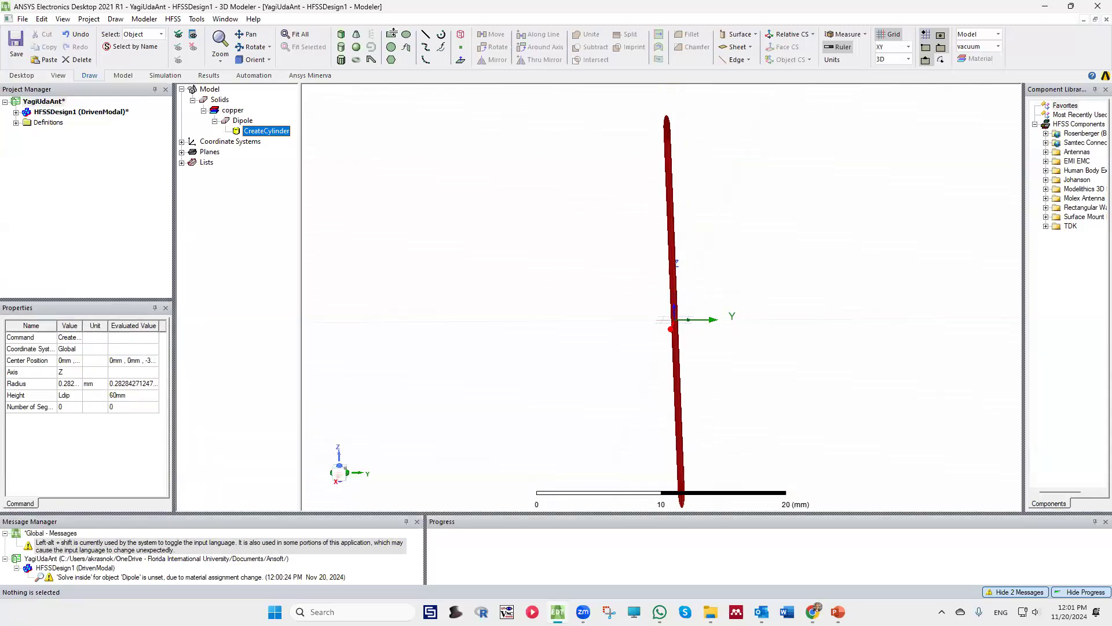
click(296, 36)
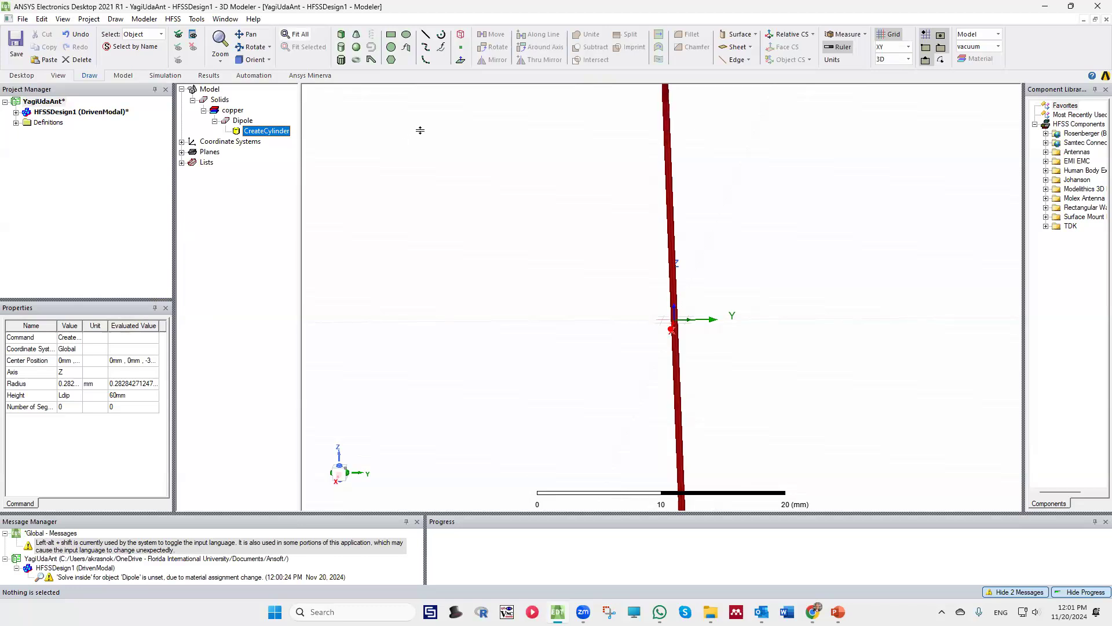
scroll(645, 293, down, 3)
middle_drag(631, 279, 569, 182)
scroll(671, 312, up, 3)
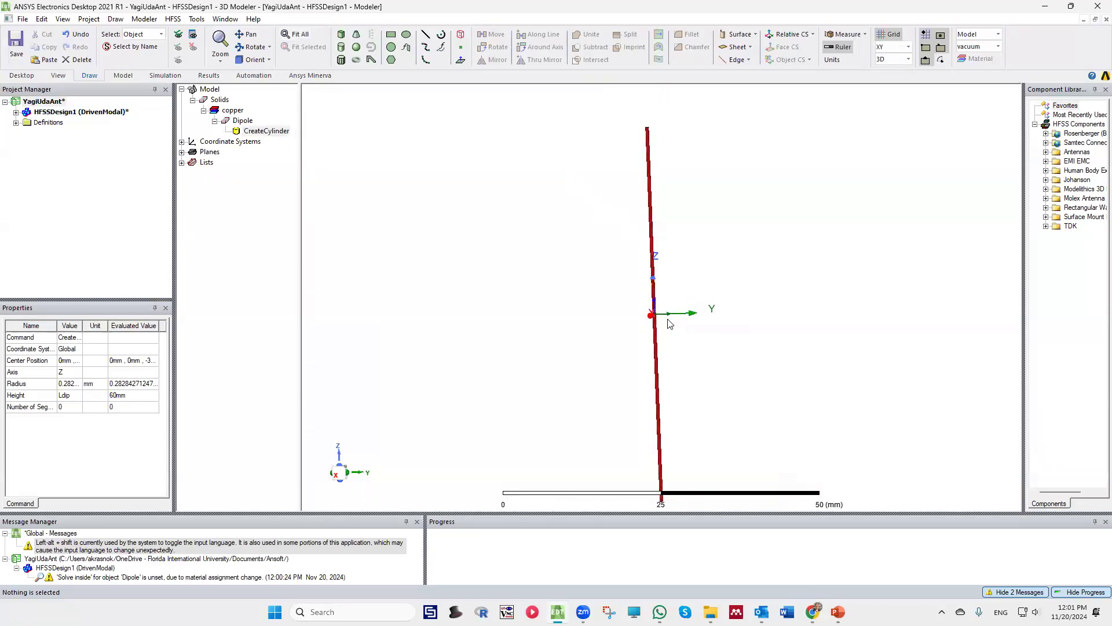
double_click(249, 132)
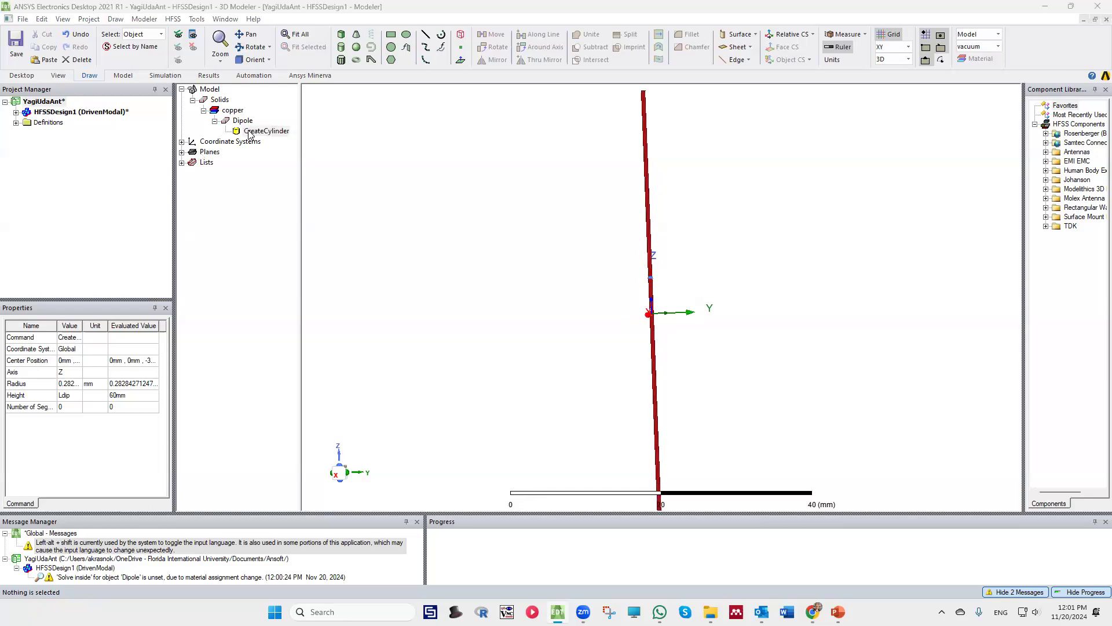
click(285, 317)
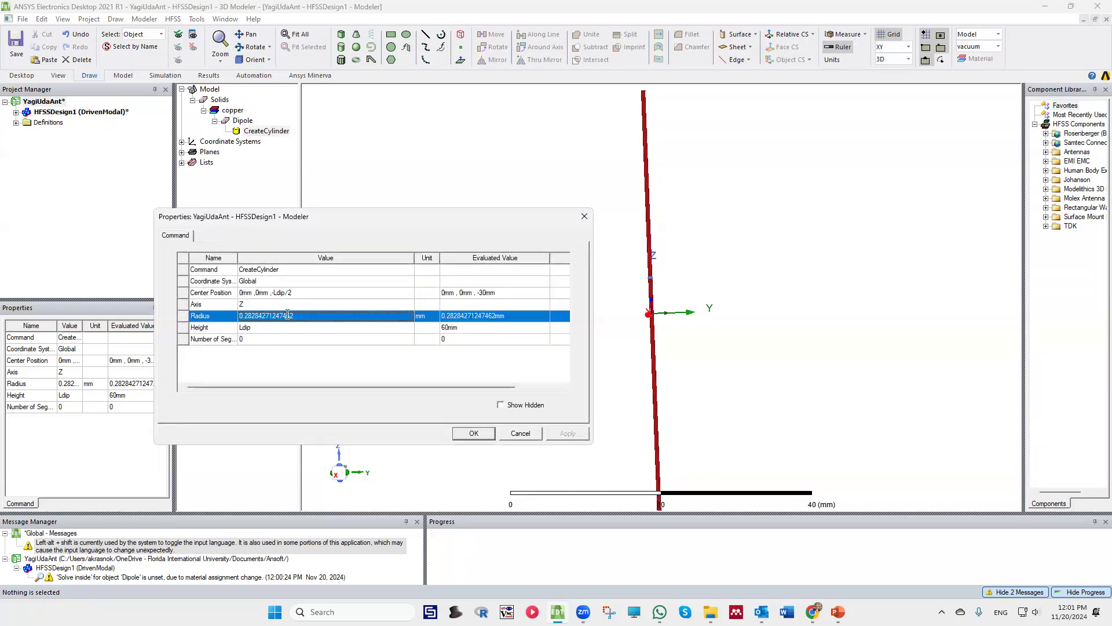
drag(303, 315, 235, 321)
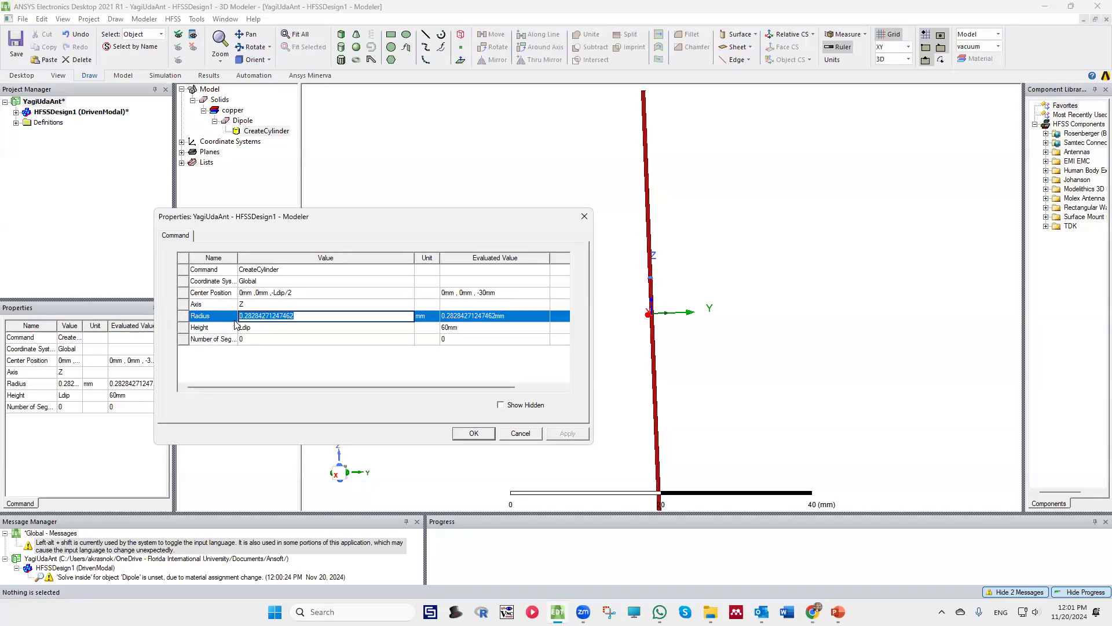
text(R)
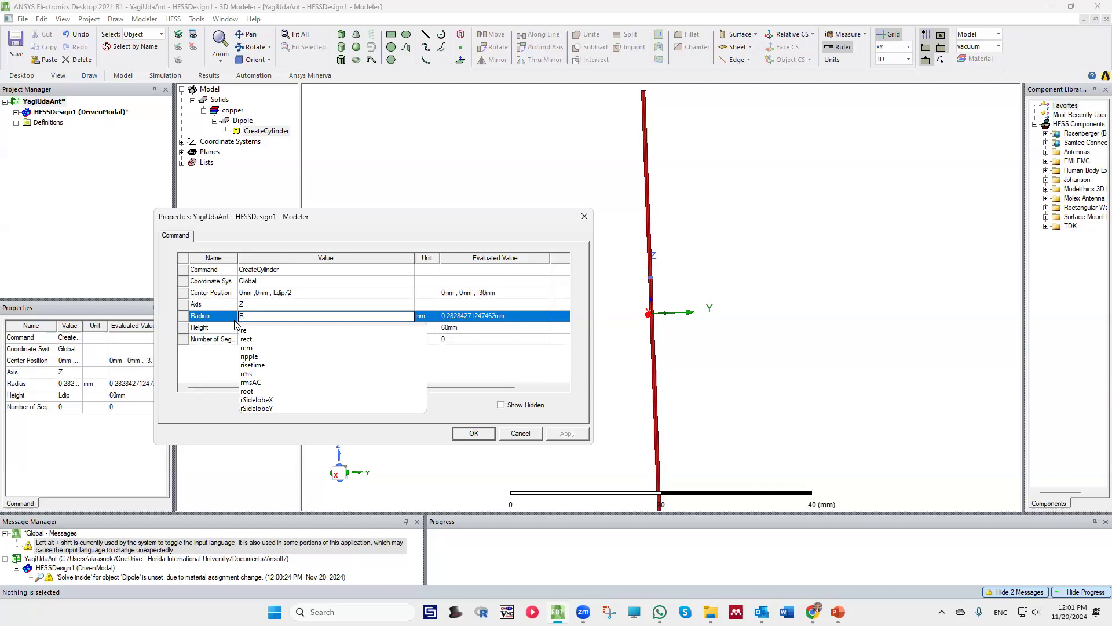
text(w)
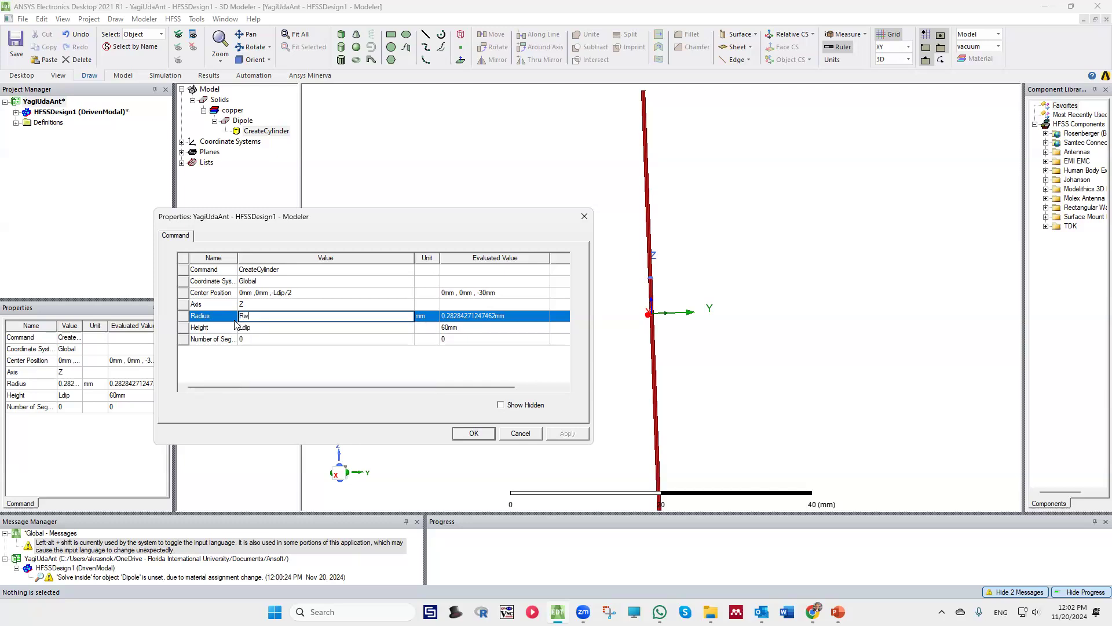
Define Rw as a Length variable with a value of 1 mm and apply the radius change to the Dipole
click(283, 360)
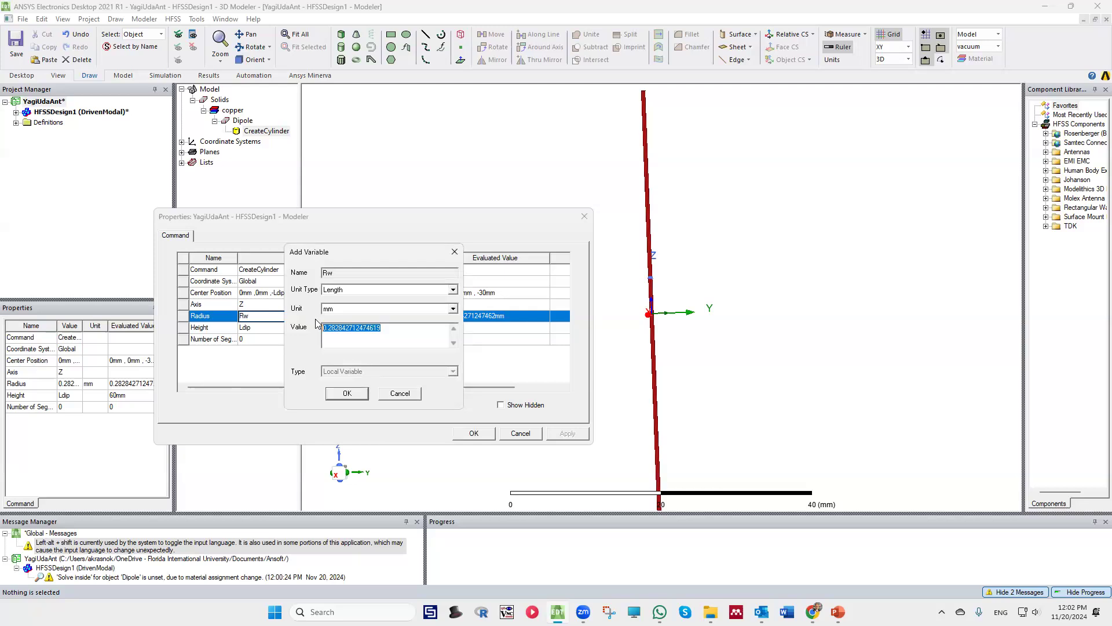
text(2)
click(347, 394)
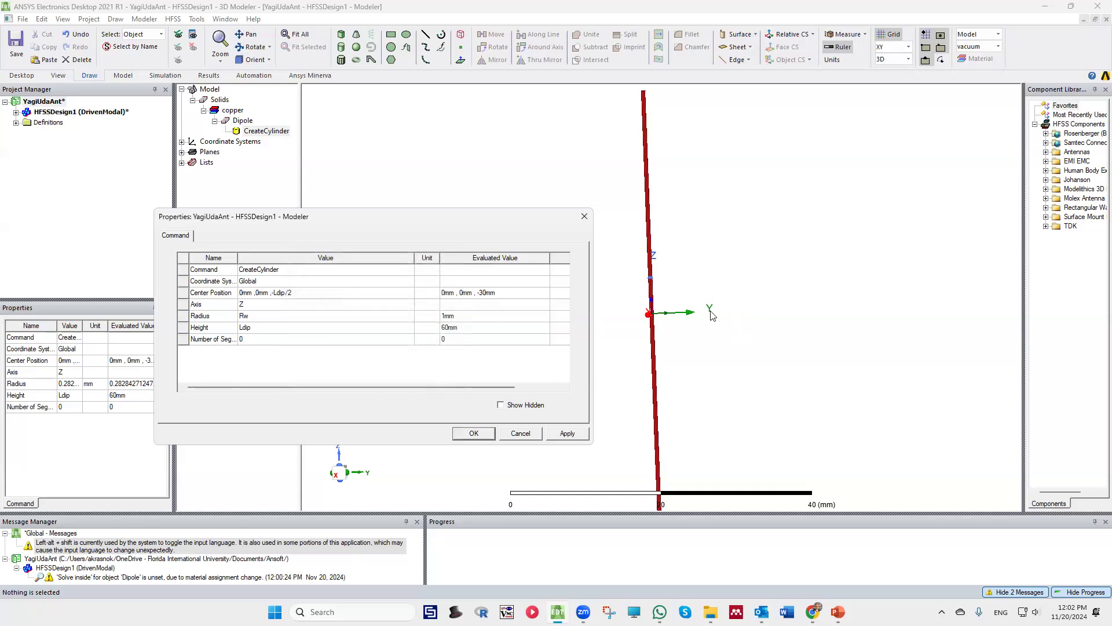
click(567, 433)
click(474, 433)
Examine the dipole's full length and thickness in the 3D view
scroll(694, 299, down, 5)
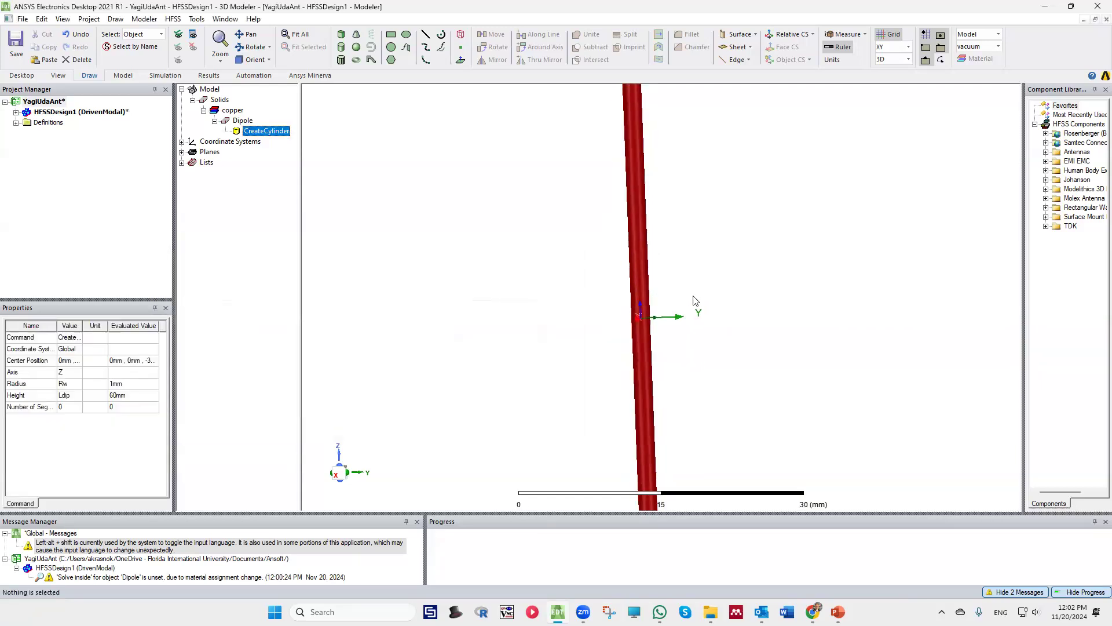
mouse_move(684, 316)
middle_down()
mouse_move(682, 332)
mouse_move(681, 316)
middle_up()
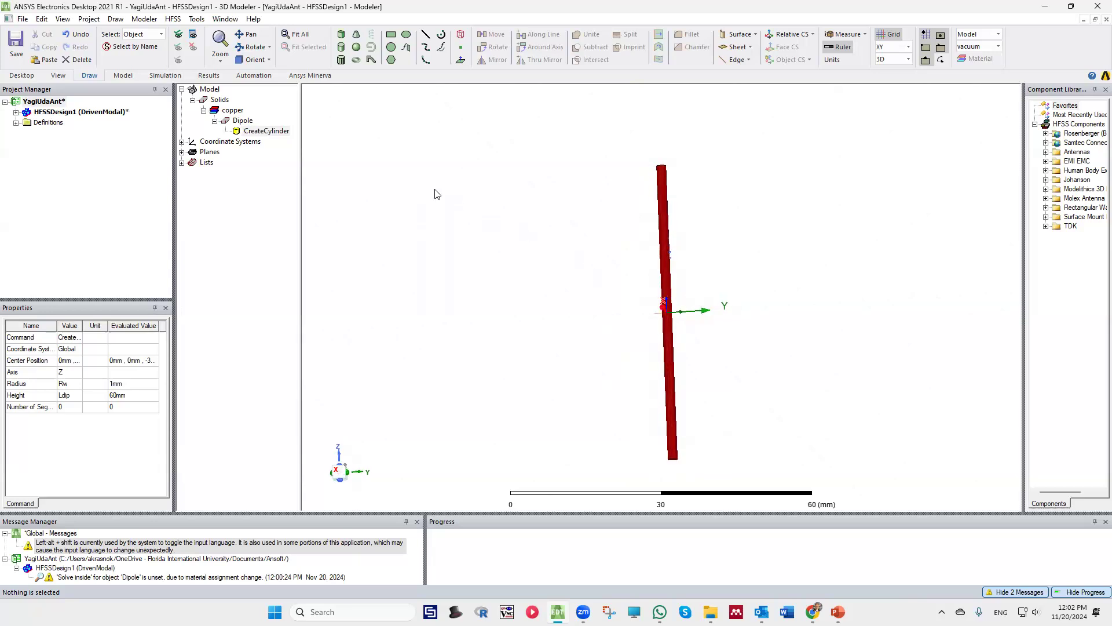
middle_drag(623, 265, 628, 260)
scroll(631, 259, up, 2)
scroll(632, 262, down, 3)
scroll(702, 340, up, 3)
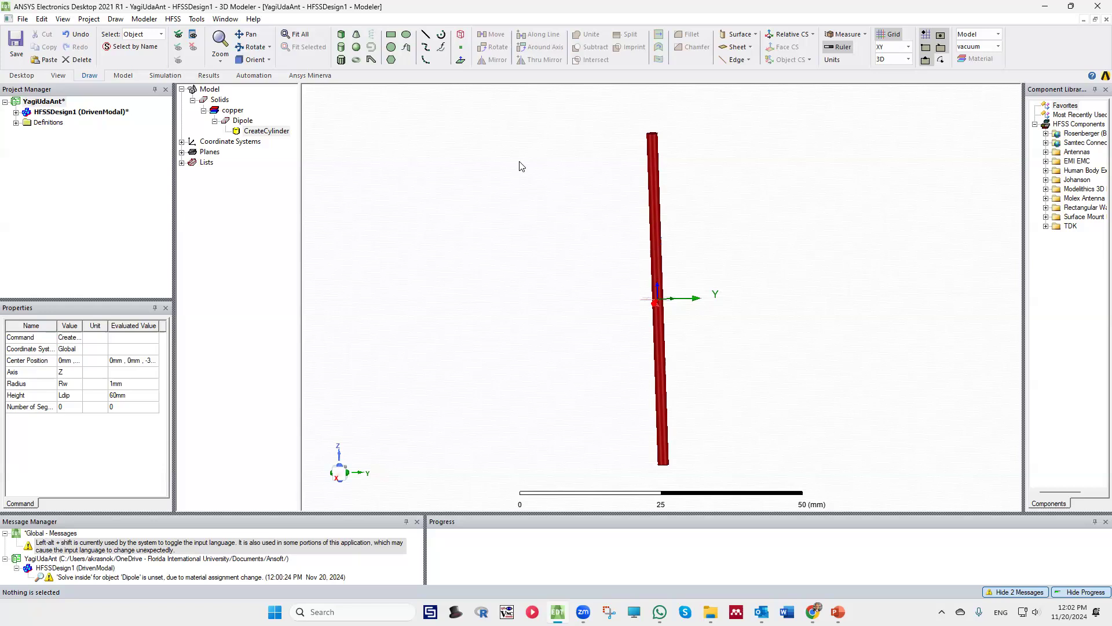
scroll(517, 157, up, 1)
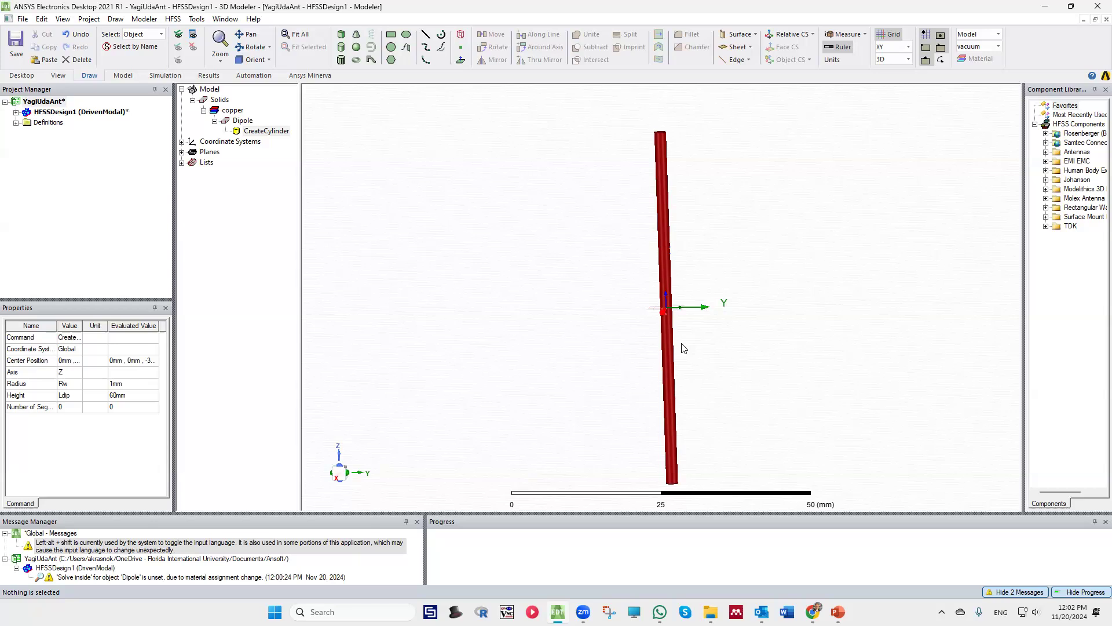
scroll(681, 348, up, 2)
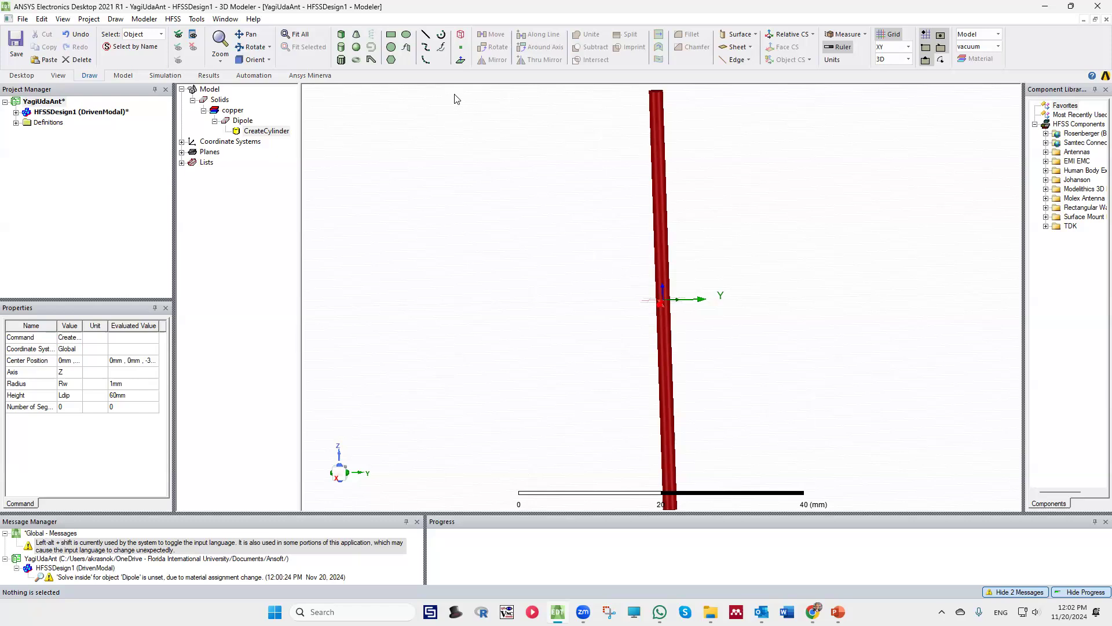
Draw a short vertical cylinder around the dipole's middle, centered at 1, 0, 0, about 2.24 mm in radius and 2 mm high
click(341, 47)
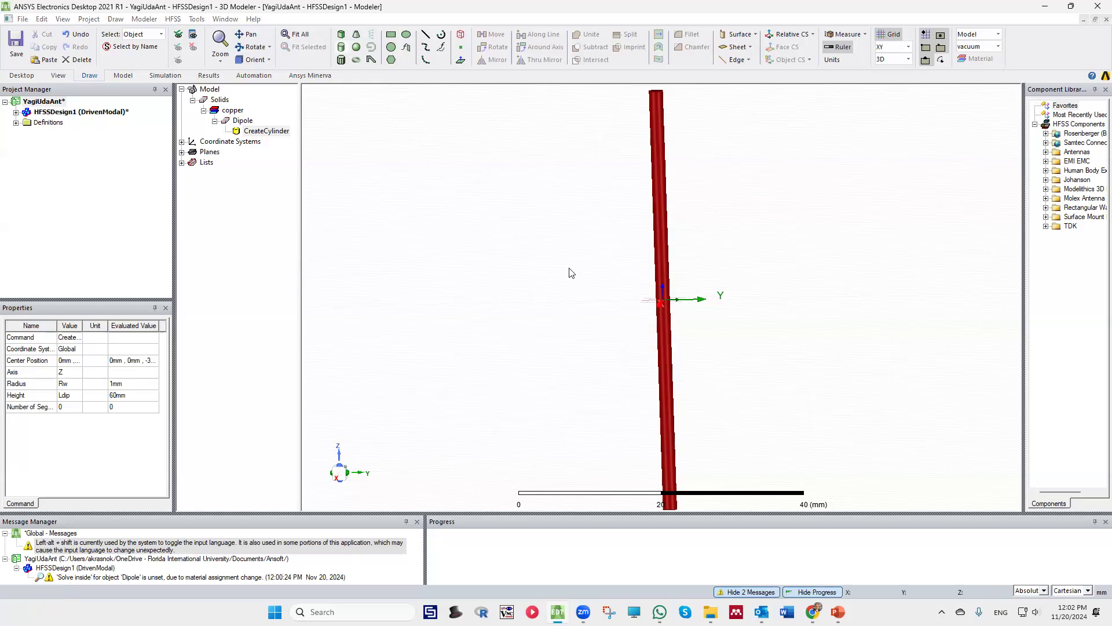
click(662, 300)
click(681, 294)
click(676, 285)
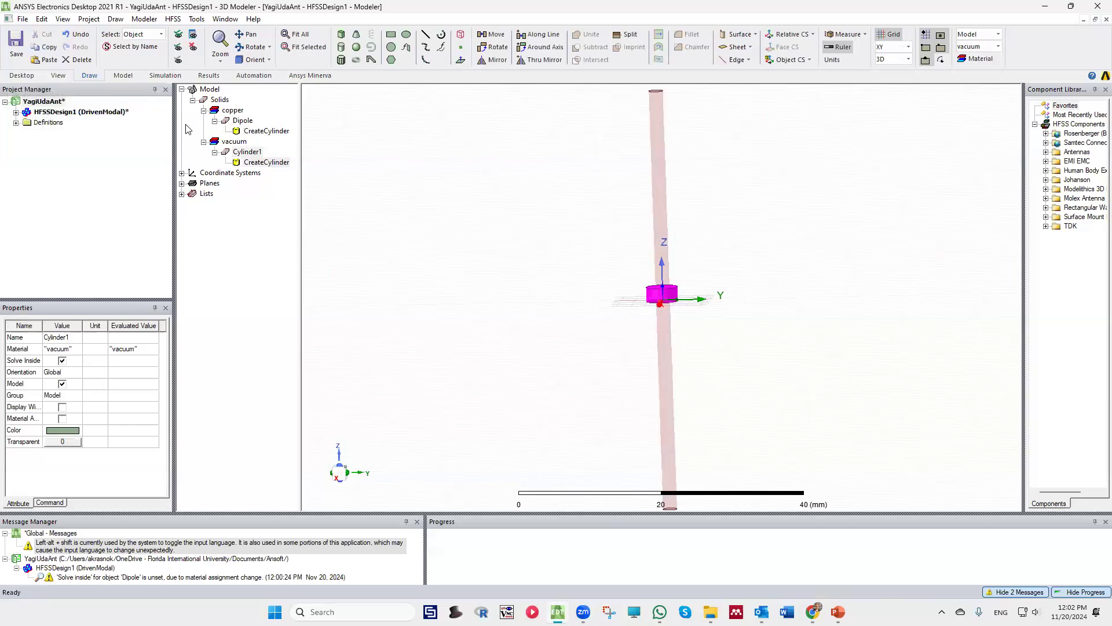
Set the short vacuum cylinder's center position to 0, 0, -Lp/2
click(249, 152)
click(255, 163)
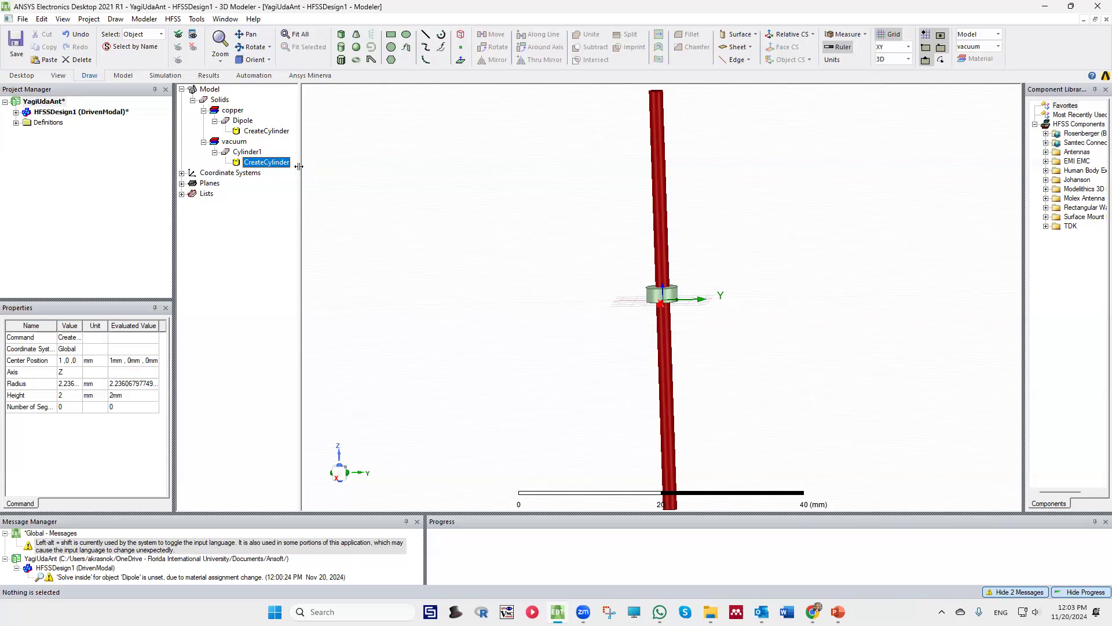
double_click(271, 164)
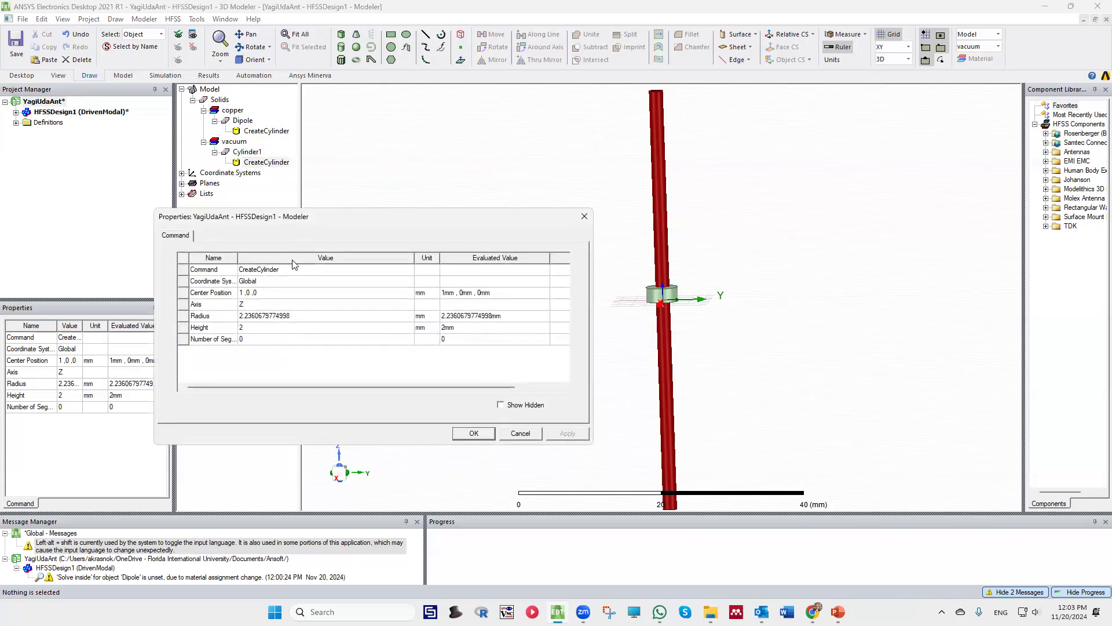
click(243, 295)
click(241, 295)
drag(240, 294, 245, 296)
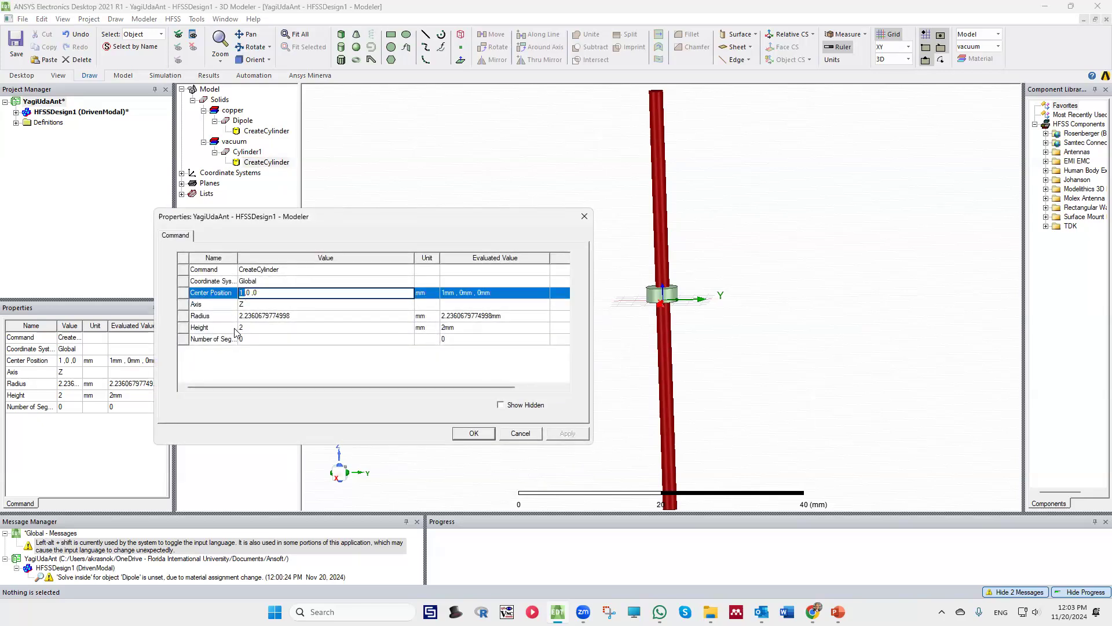
text(0 ,-L)
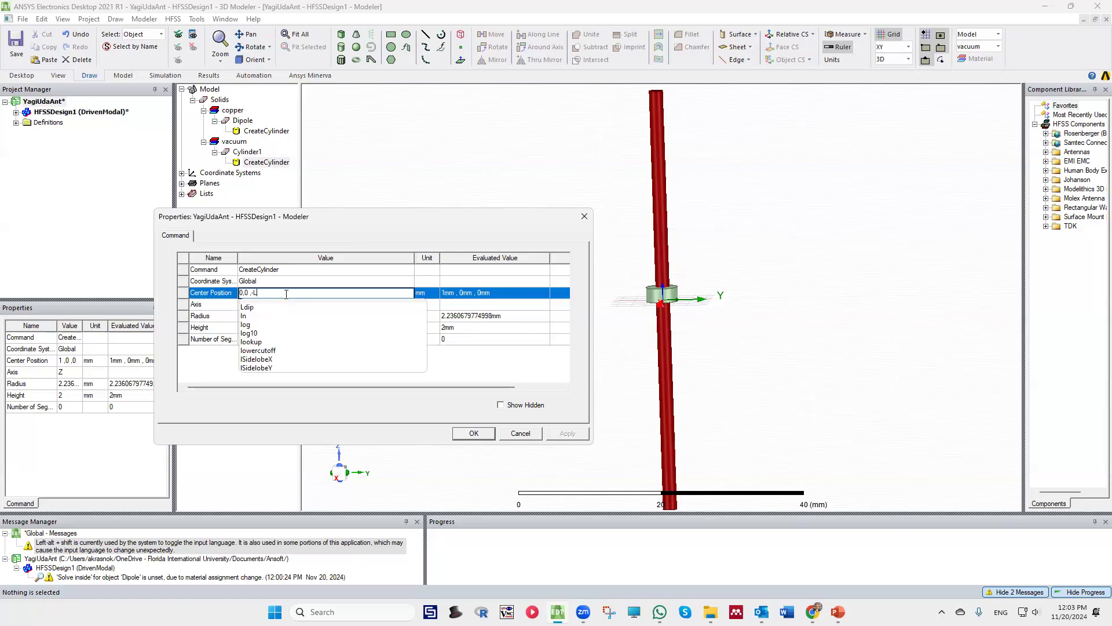
text(p)
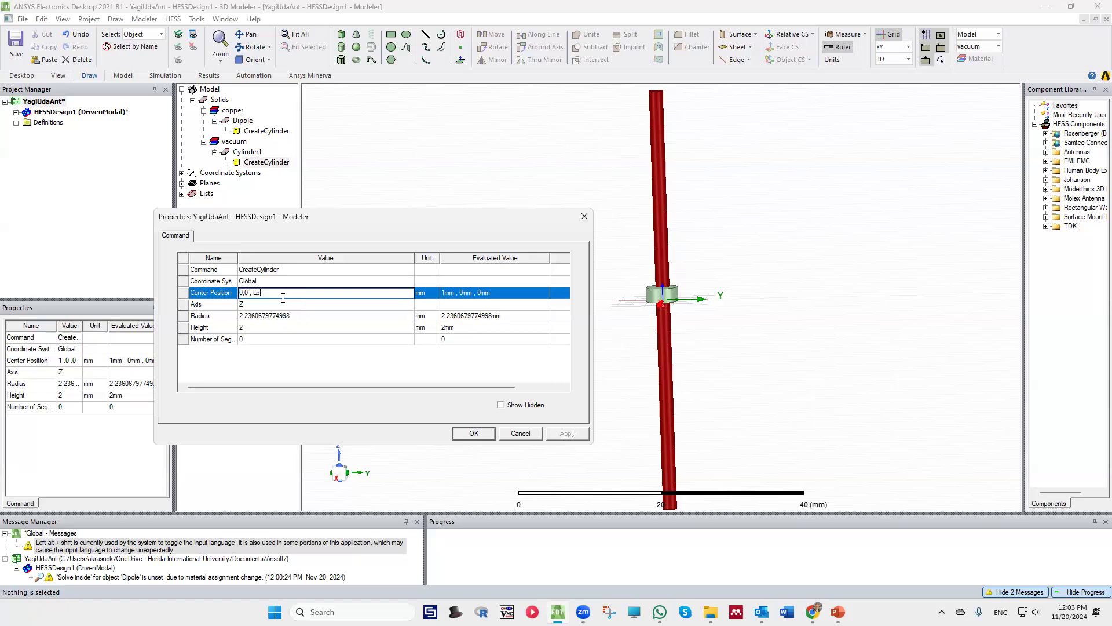
text(/2)
key(Return)
Define the new variable Lp with unit type Length and a value of 2 mm
click(423, 289)
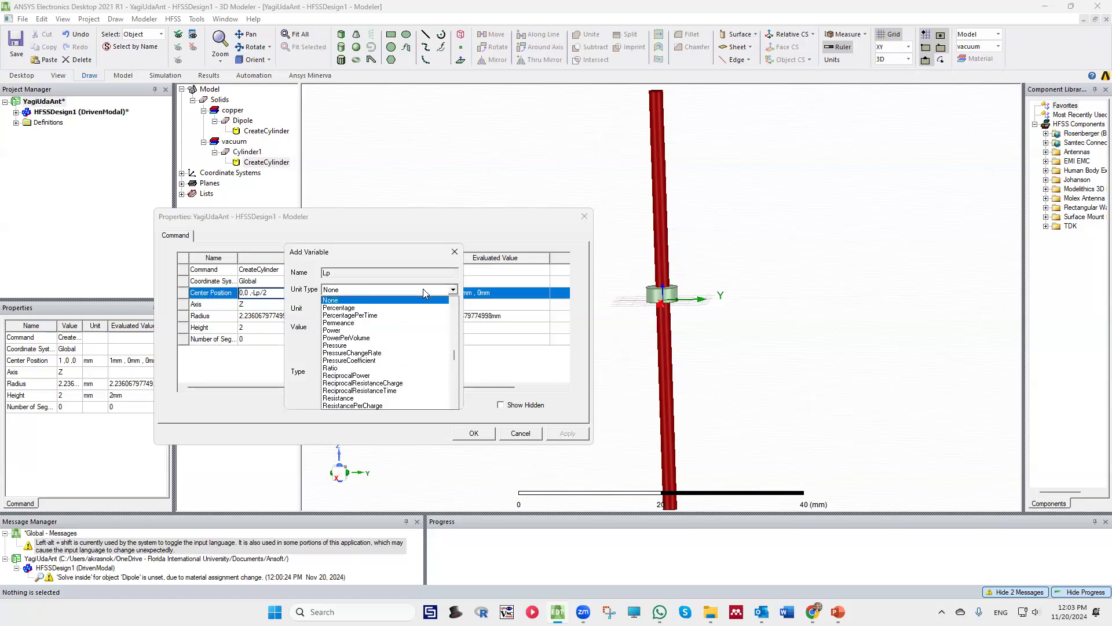
key(l)
click(412, 300)
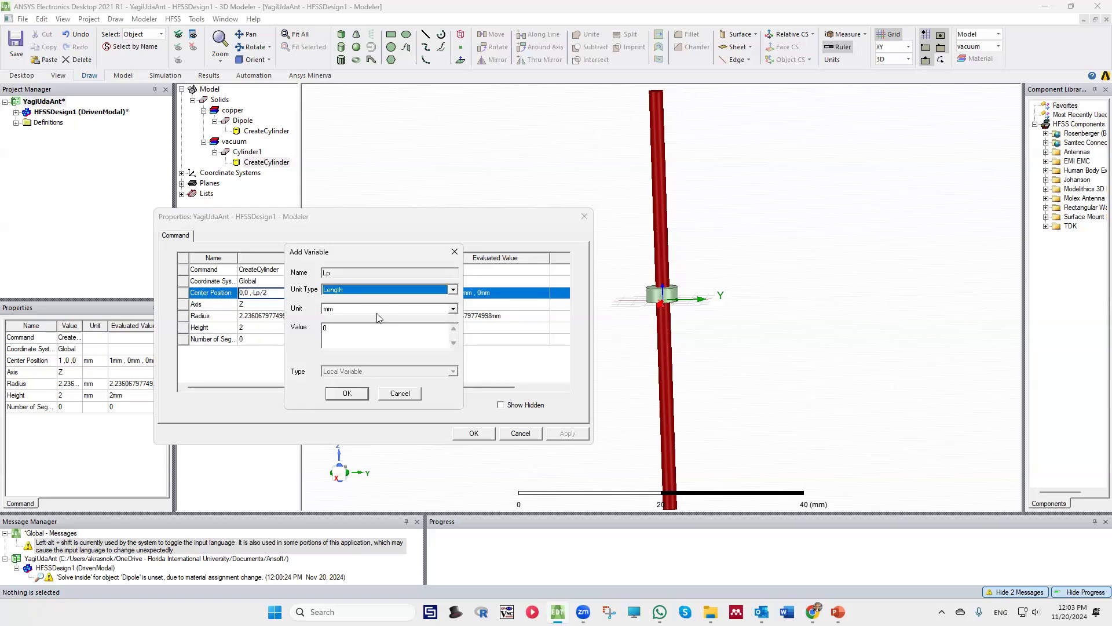
click(379, 326)
double_click(379, 325)
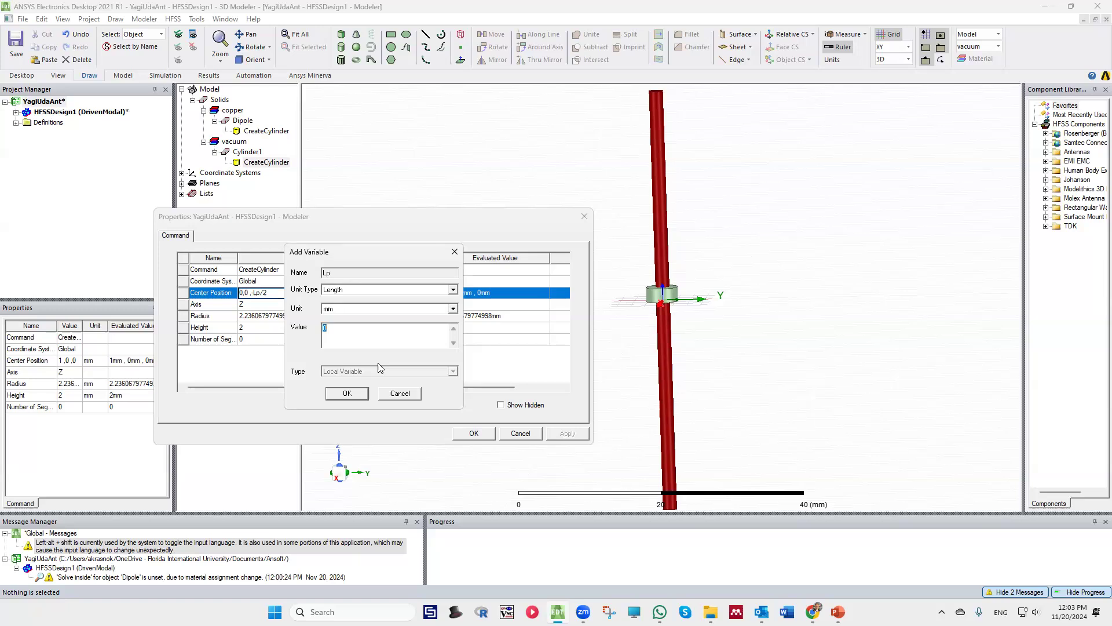
text(2)
click(347, 392)
Set the short vacuum cylinder's height to the variable Lp
click(263, 327)
text(Lp)
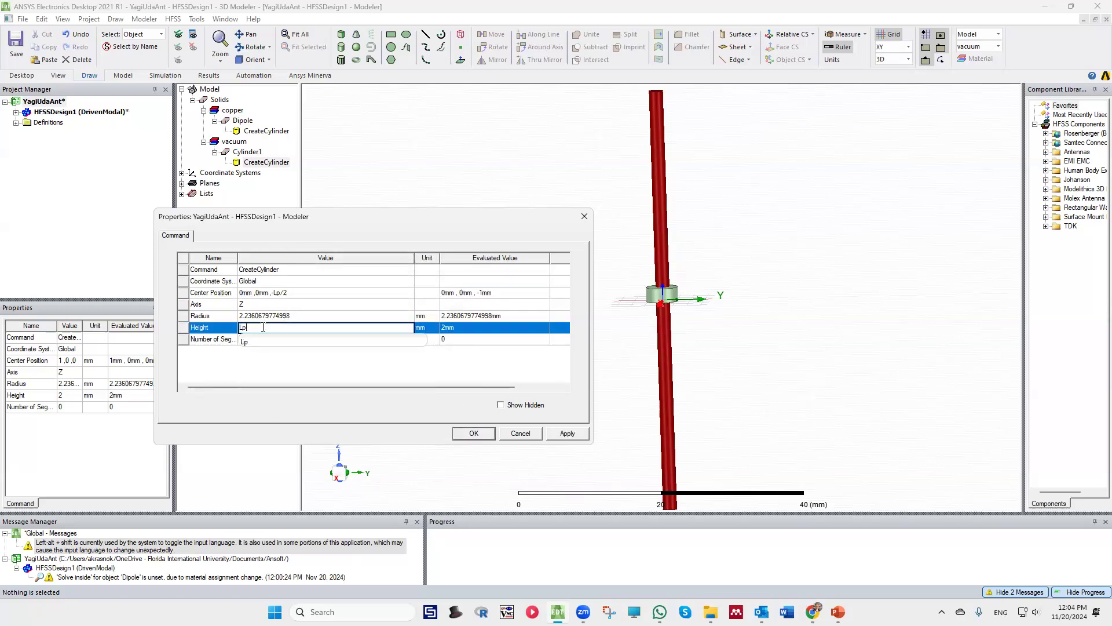
click(299, 365)
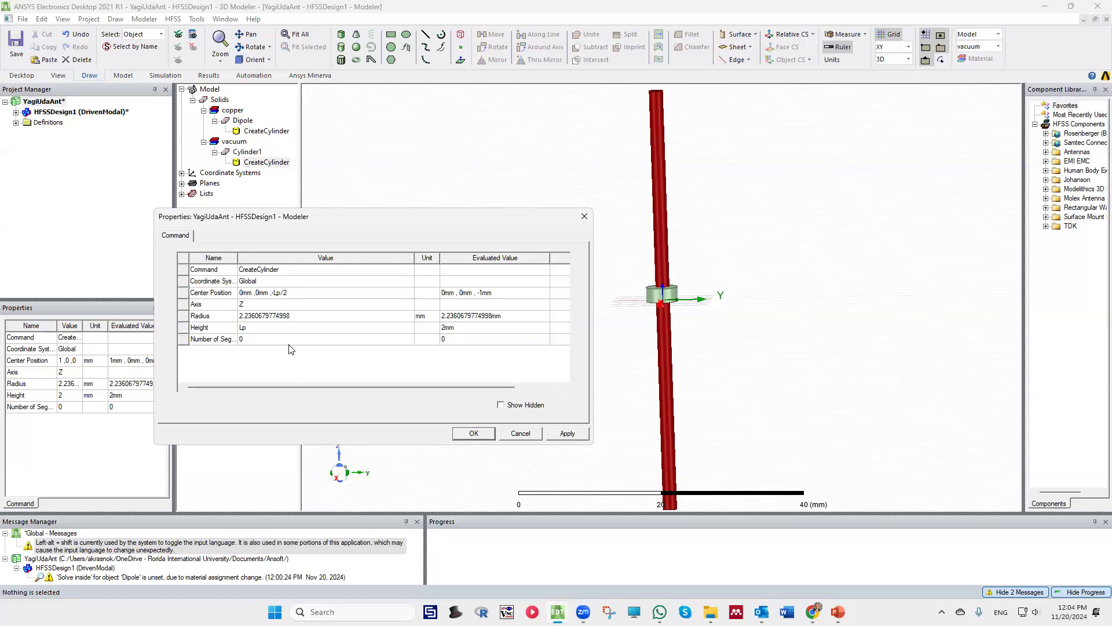
Set the short vacuum cylinder's radius to Rw+1mm and apply the geometry changes
click(266, 315)
double_click(230, 316)
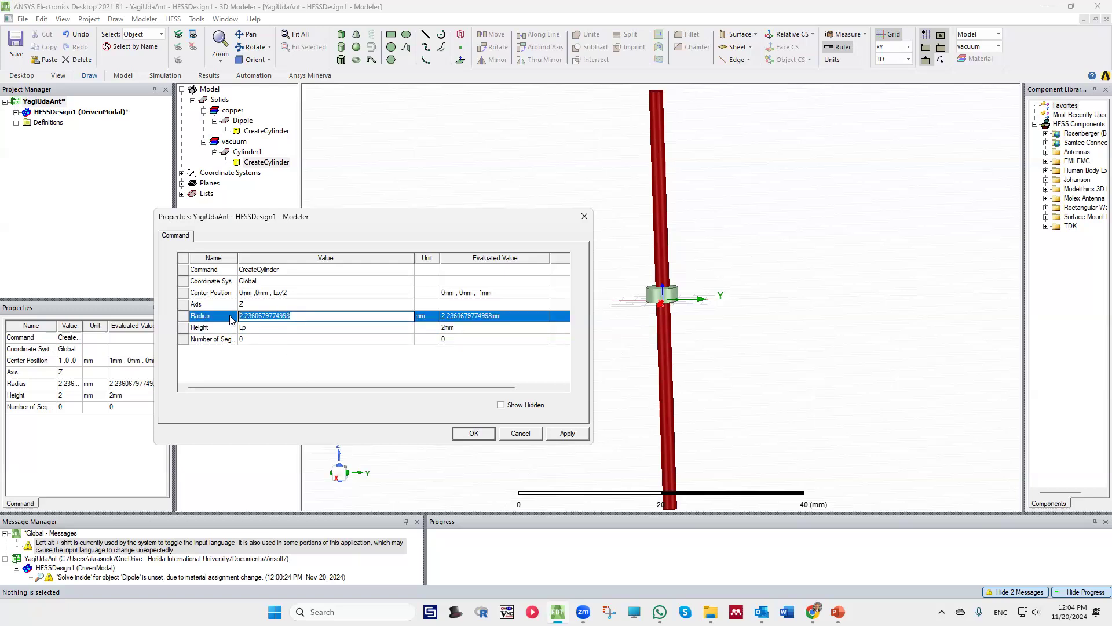
text(Rw_)
key(BackSpace)
text(+1mm)
click(286, 373)
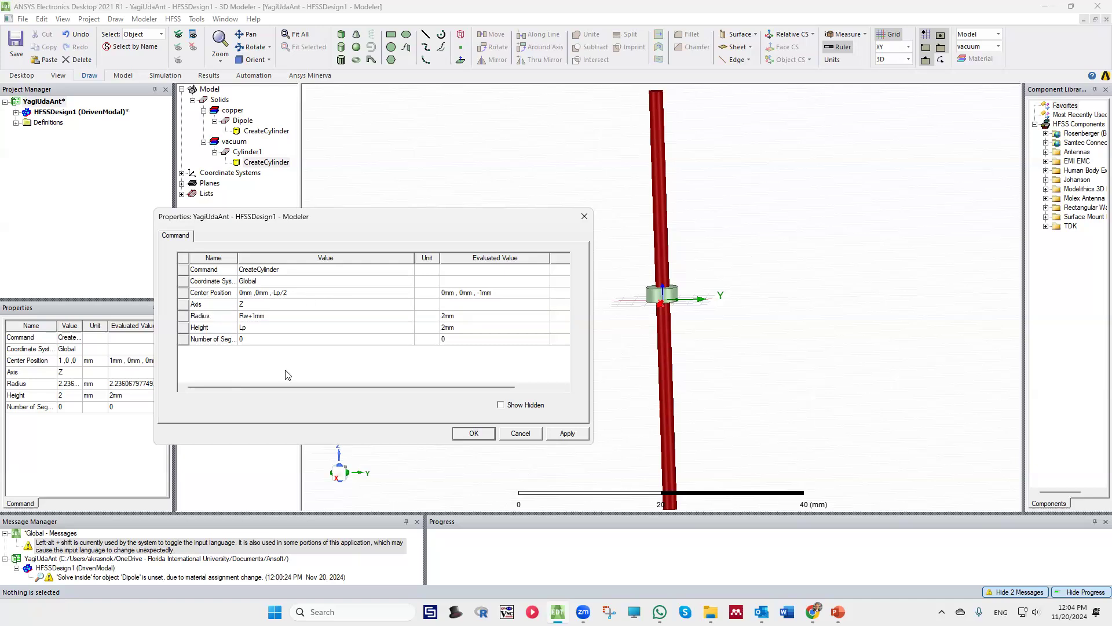
click(567, 434)
click(567, 433)
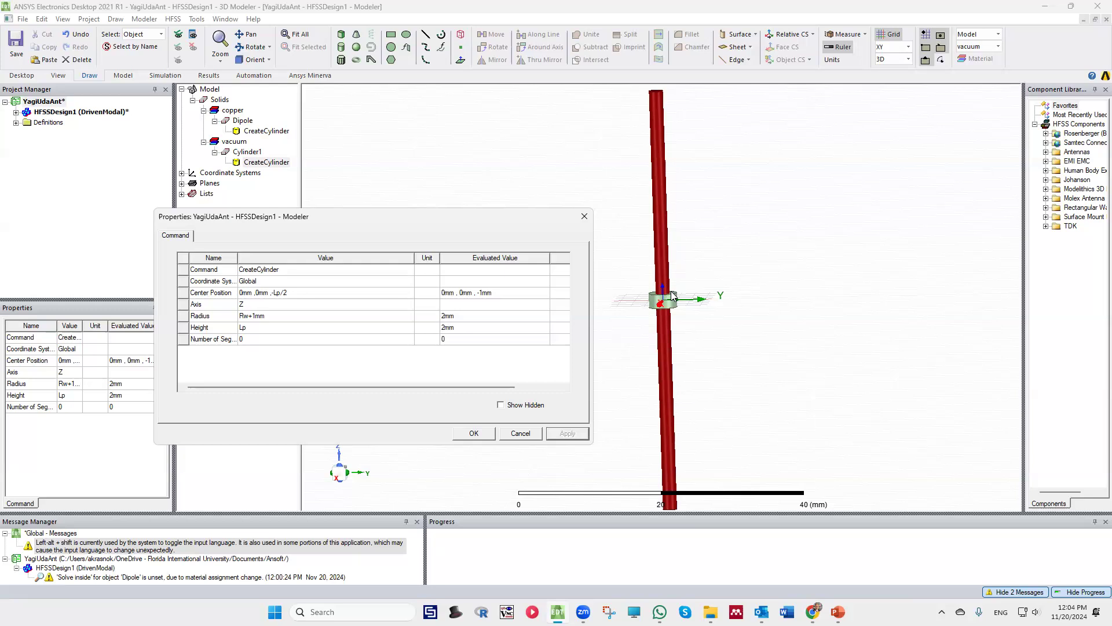
click(474, 434)
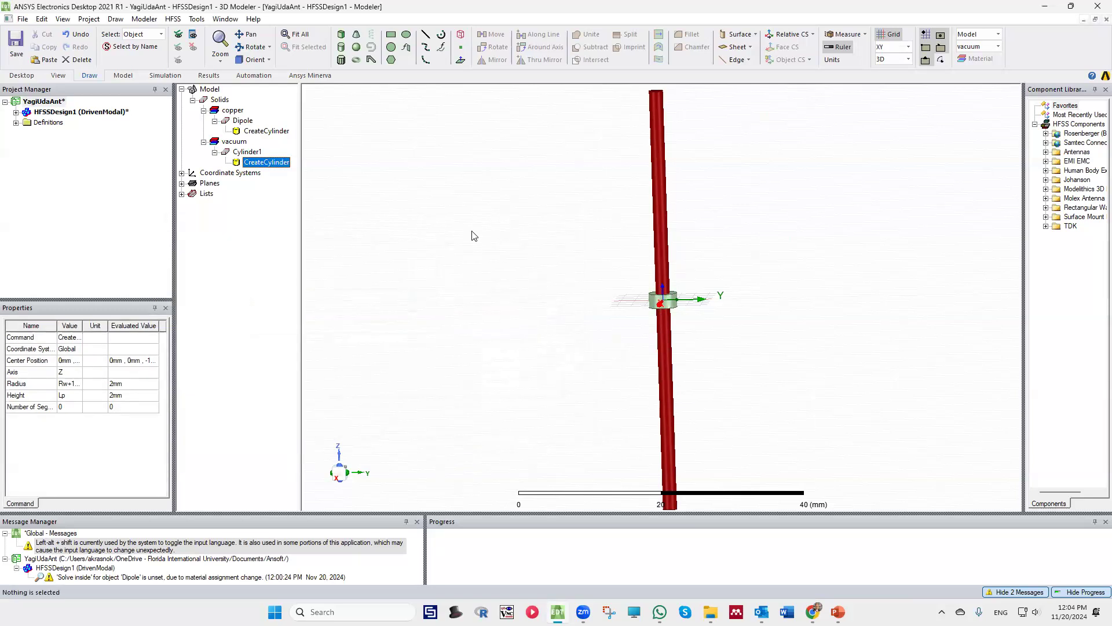
Subtract the short vacuum cylinder from the dipole to cut a gap at its center, without cloning the tool object
click(479, 117)
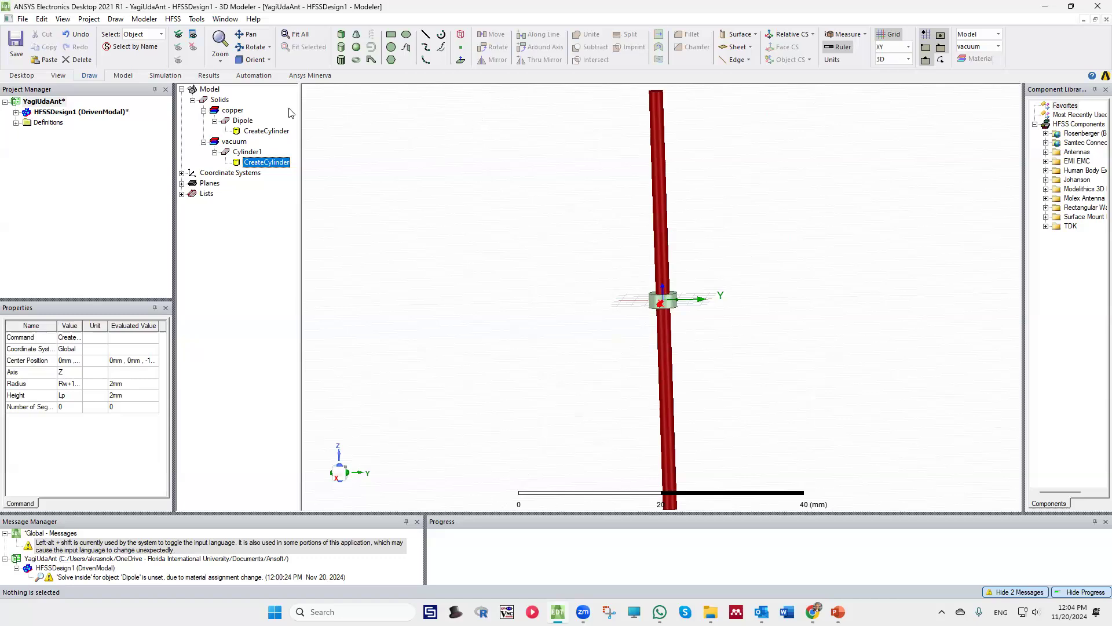
click(242, 121)
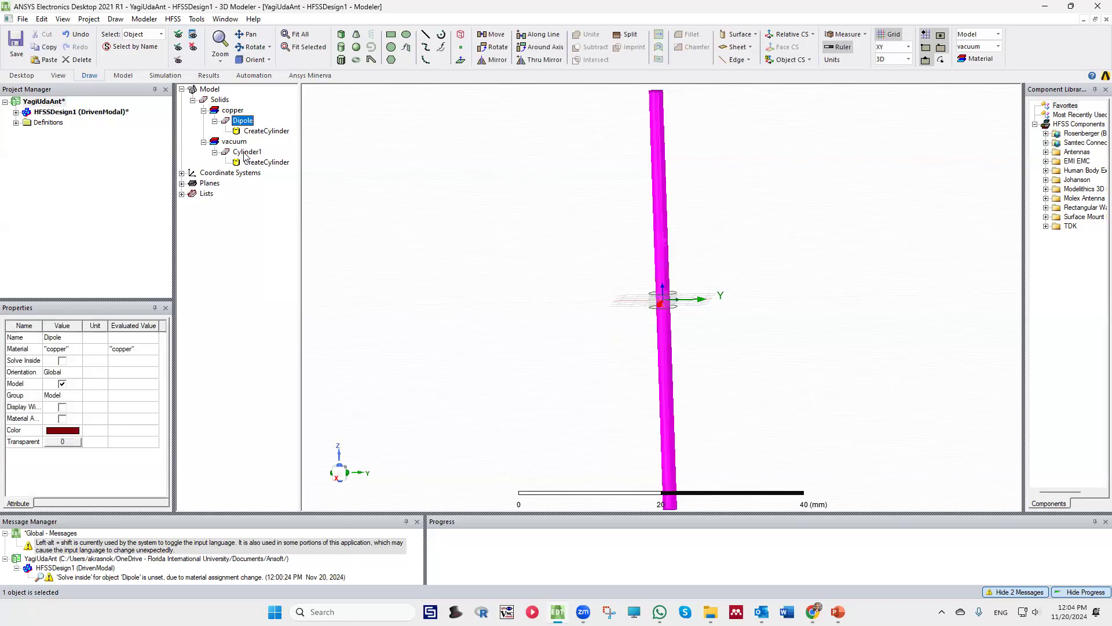
ctrl+click(247, 152)
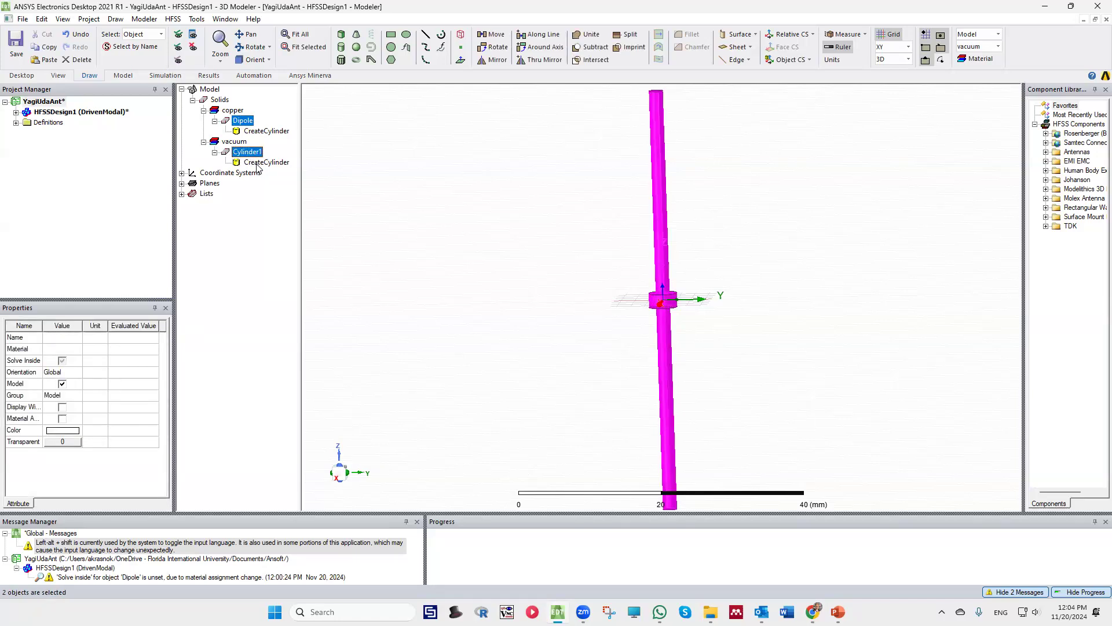
click(591, 51)
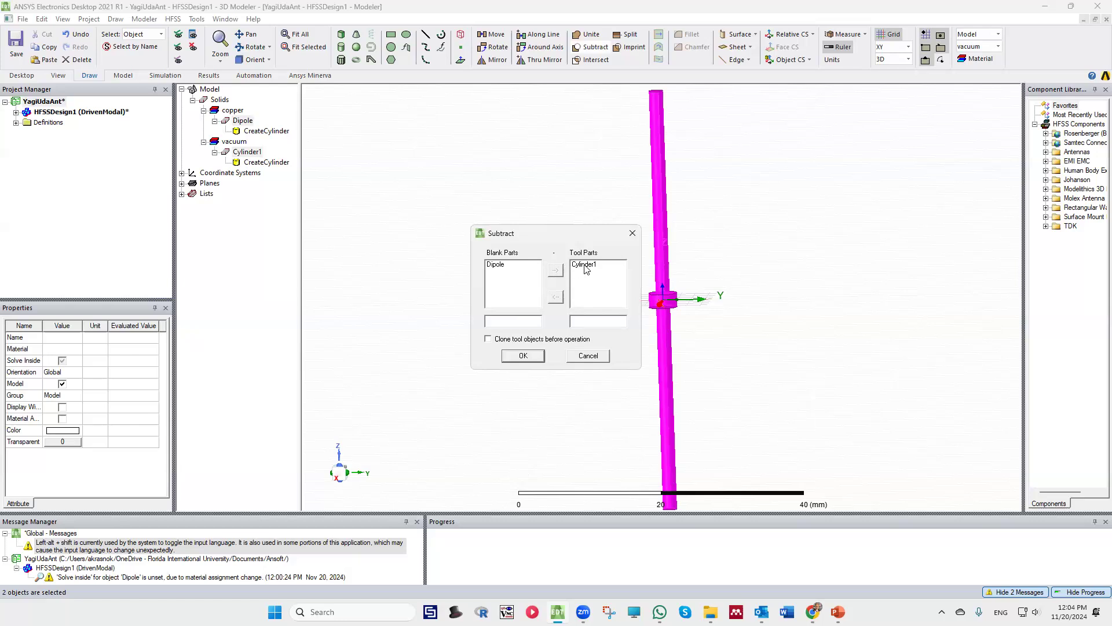
click(523, 356)
click(527, 314)
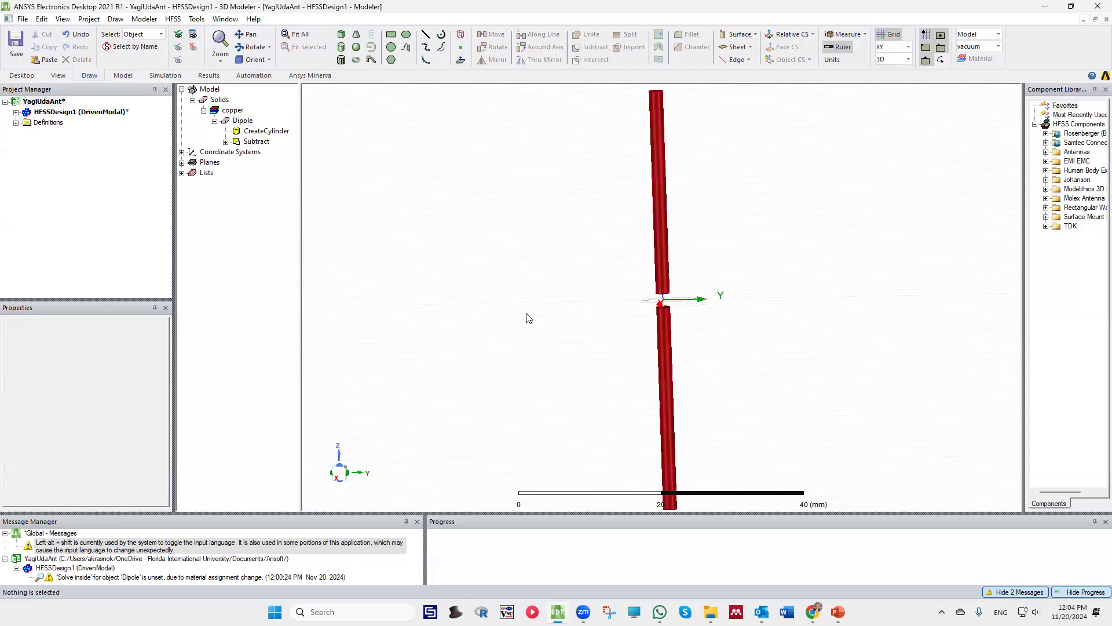
Draw a 2 mm by 2 mm rectangle in the XZ plane across the dipole gap, from 1, 0, 1 to -1, 0, -1
scroll(670, 307, up, 3)
scroll(664, 310, down, 1)
scroll(672, 308, up, 5)
middle_drag(771, 300, 673, 307)
scroll(672, 306, up, 2)
scroll(672, 305, down, 4)
scroll(672, 309, down, 5)
scroll(676, 307, up, 6)
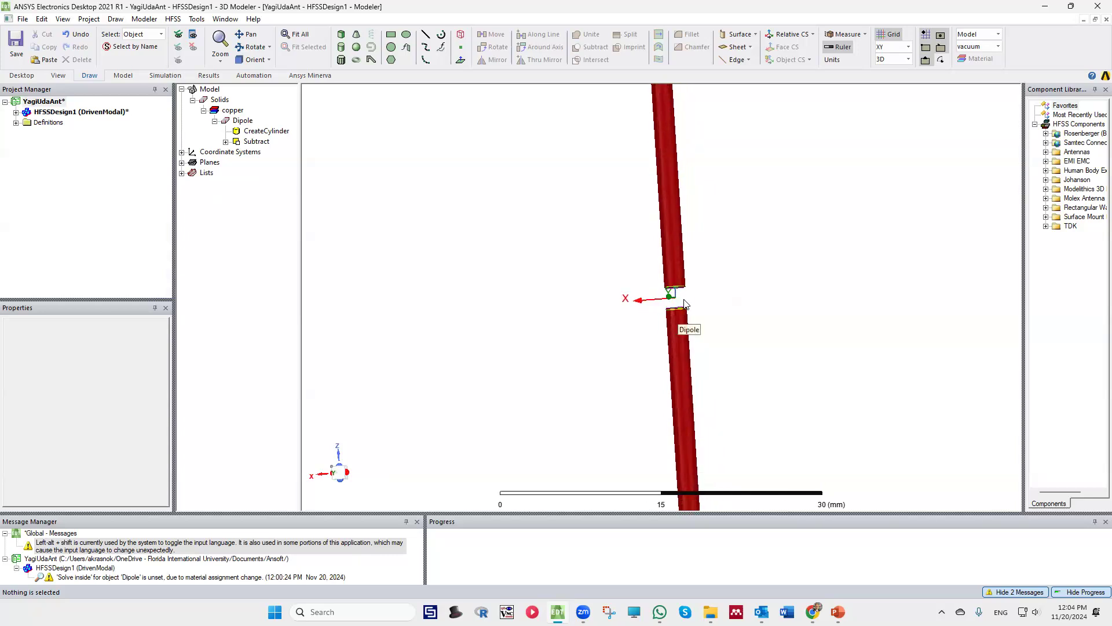
scroll(684, 304, up, 1)
mouse_move(677, 300)
middle_down()
mouse_move(712, 307)
mouse_move(713, 323)
middle_up()
scroll(676, 257, up, 2)
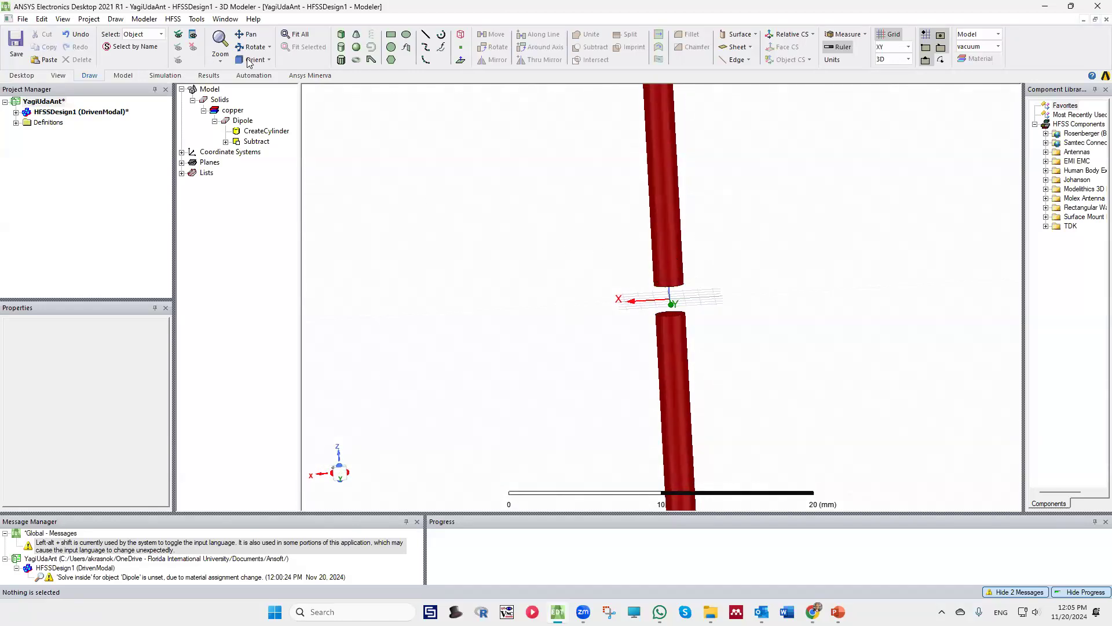
click(393, 37)
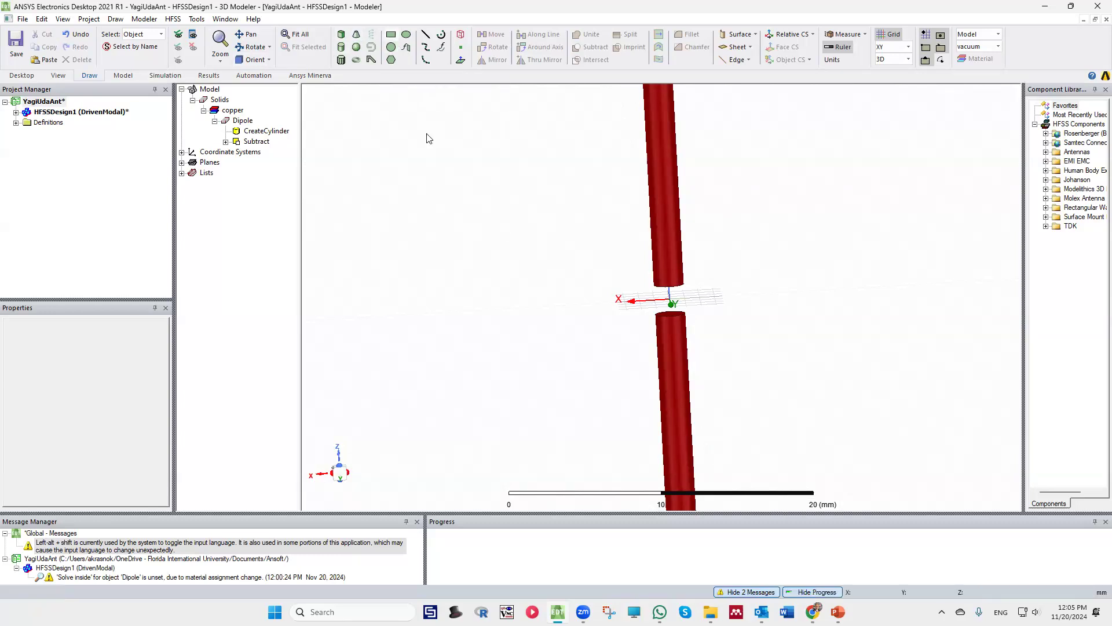
click(654, 292)
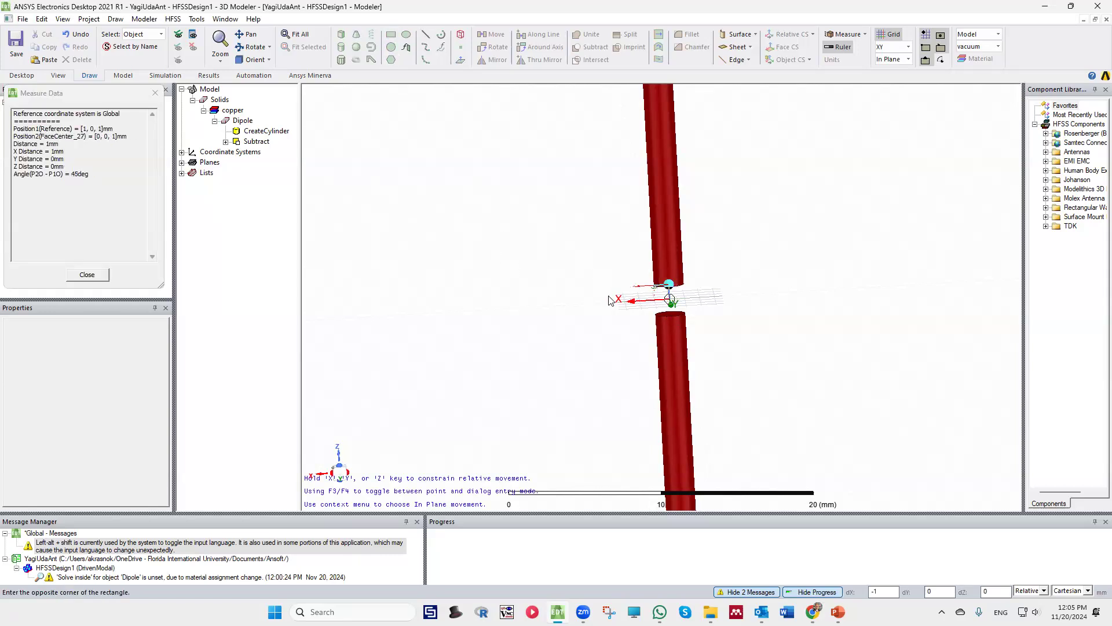
right_click(574, 280)
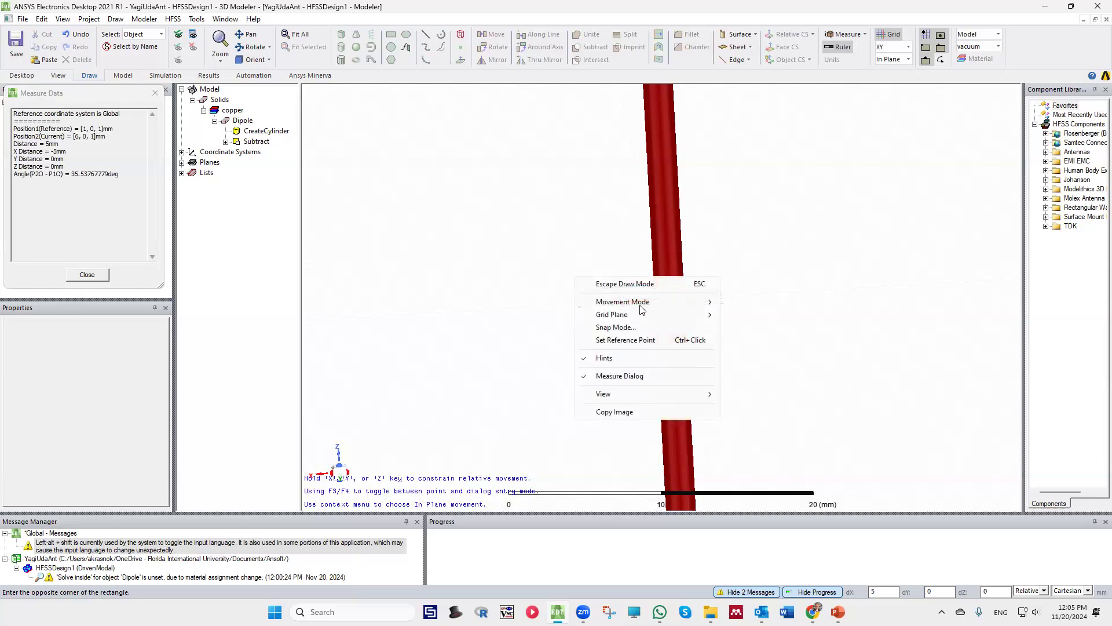
mouse_move(647, 318)
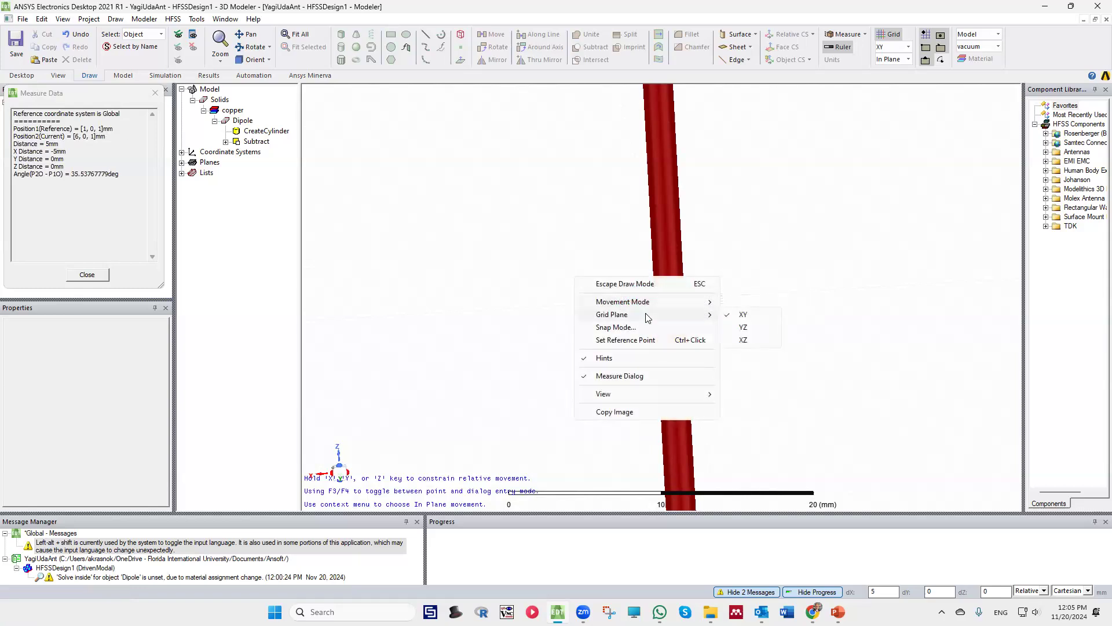
click(744, 341)
click(683, 313)
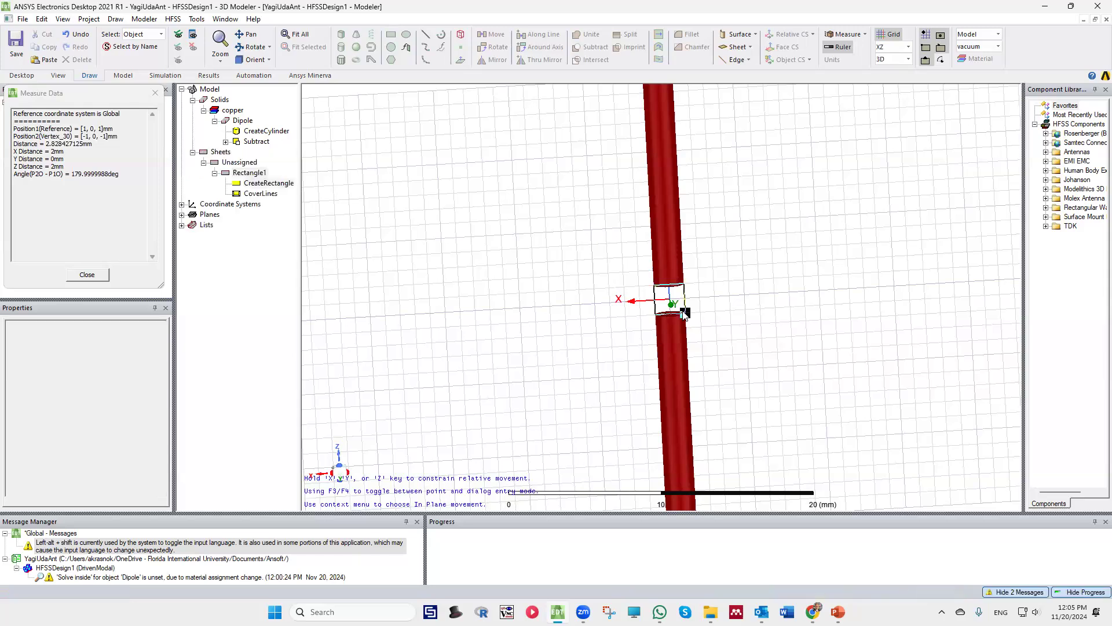
Start assigning a lumped port excitation to the gap rectangle, keeping the name 1 and the 50 ohm full port impedance
middle_drag(690, 301, 571, 291)
click(582, 347)
scroll(667, 309, up, 5)
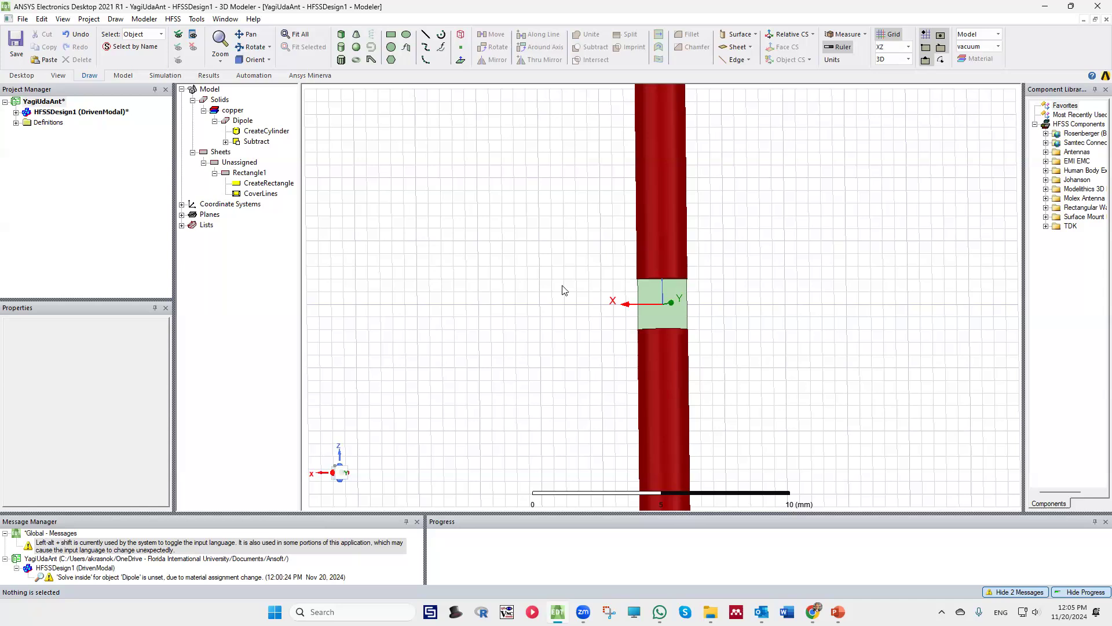
click(665, 313)
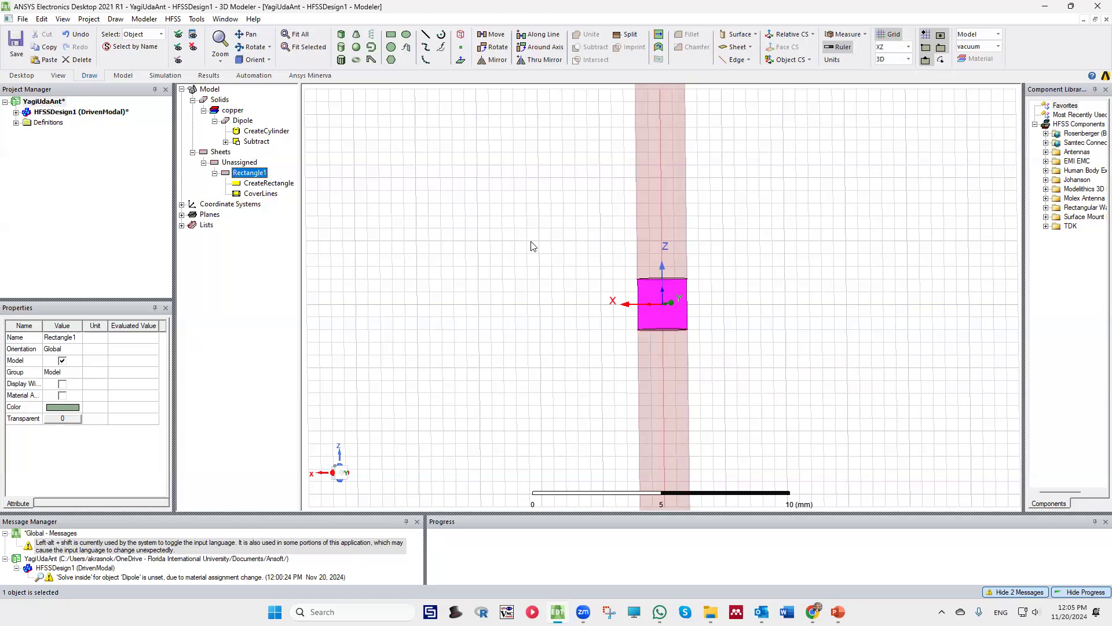
right_click(545, 248)
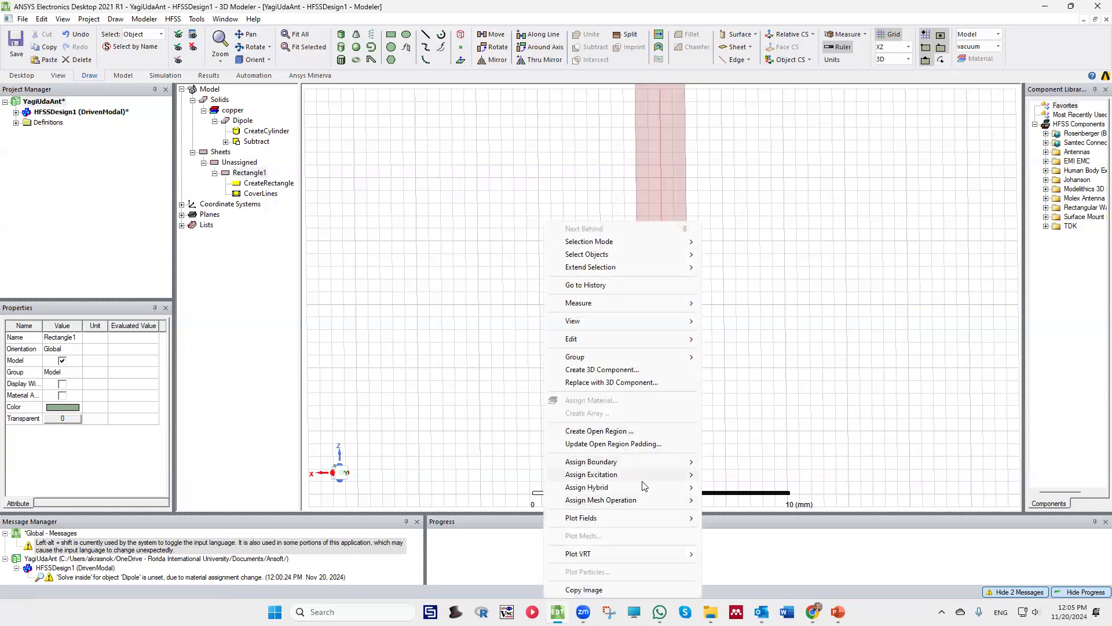
mouse_move(642, 463)
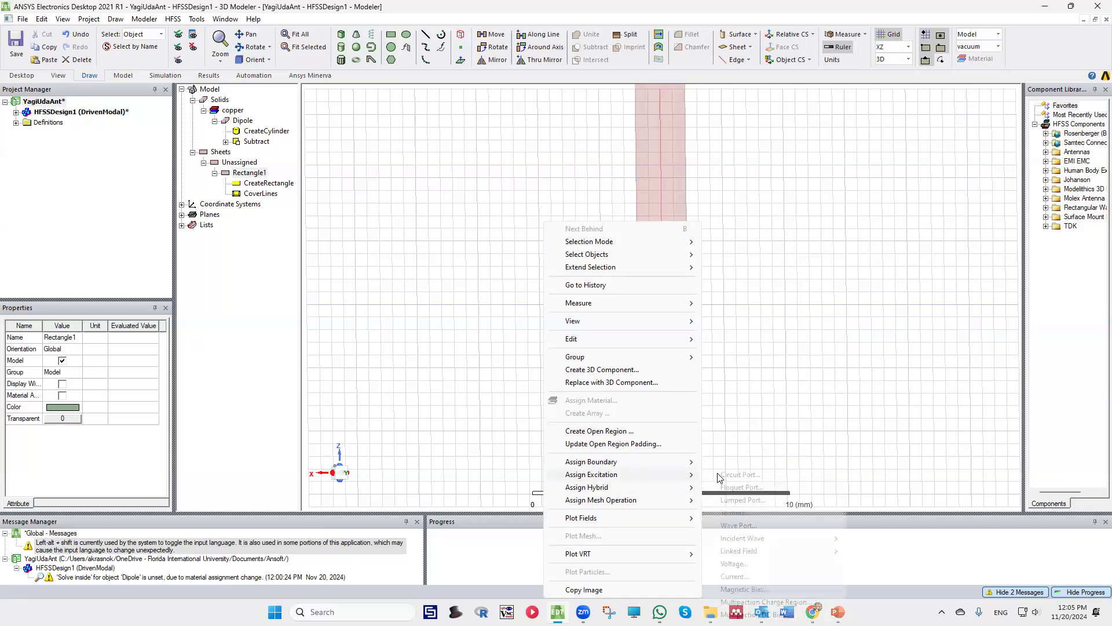
click(743, 500)
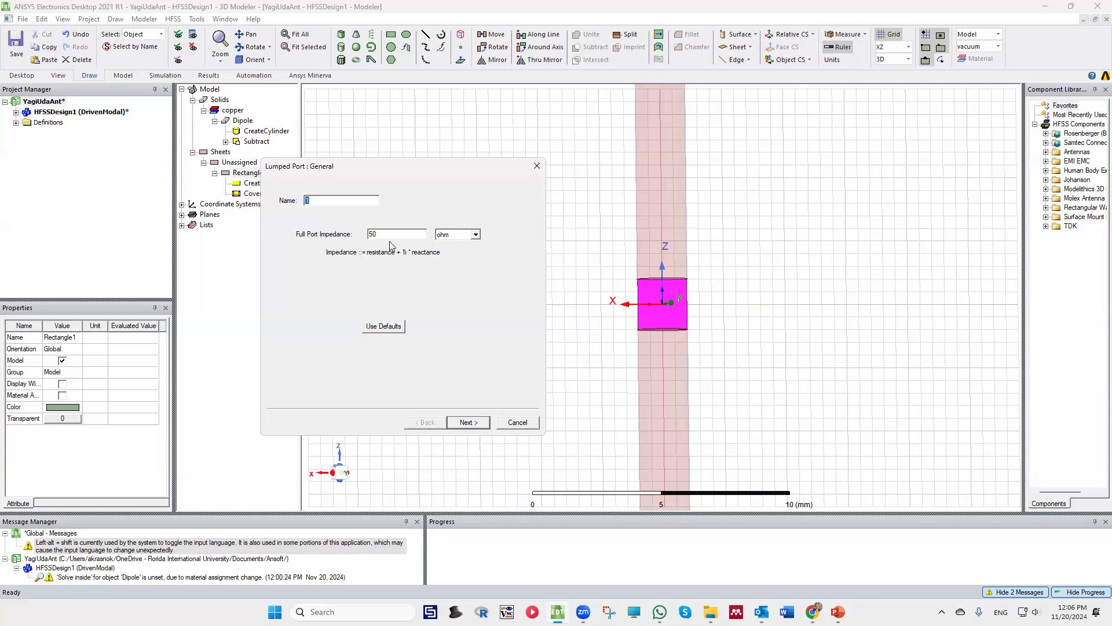
click(466, 423)
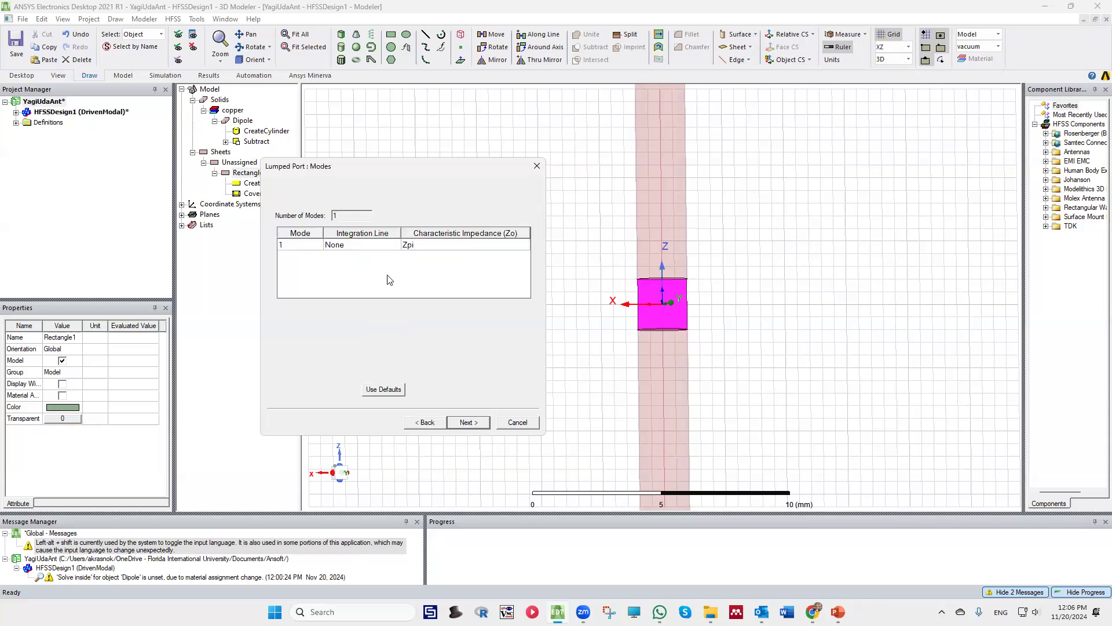
Define the port's integration line from the rectangle's lower edge center to its upper edge center and finish with modes renormalized to 50 ohm
click(347, 247)
click(345, 247)
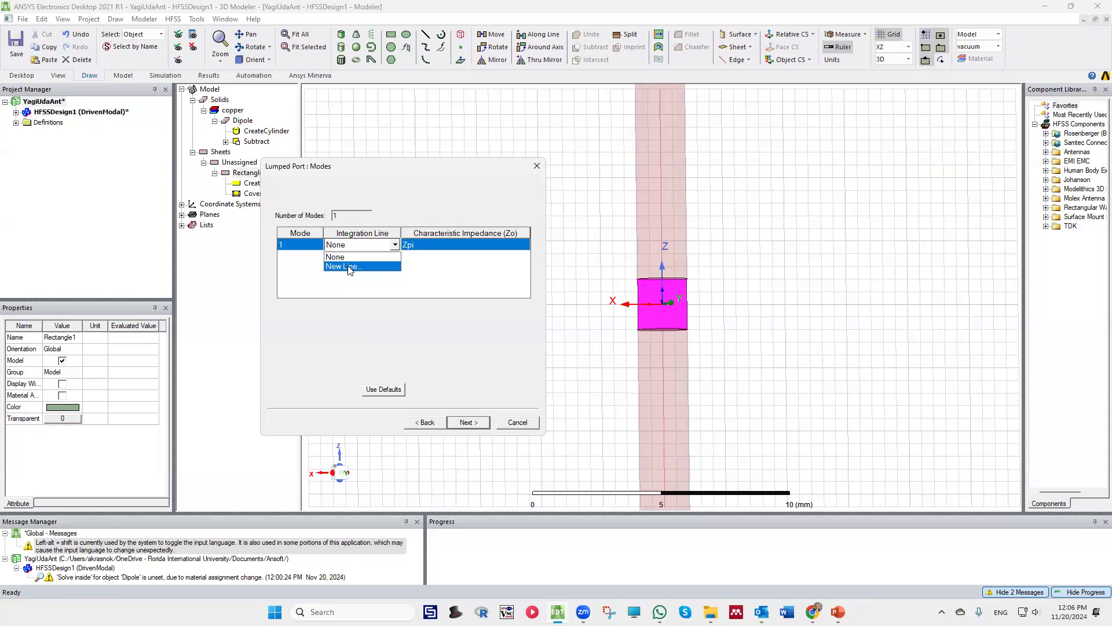
click(350, 267)
click(663, 320)
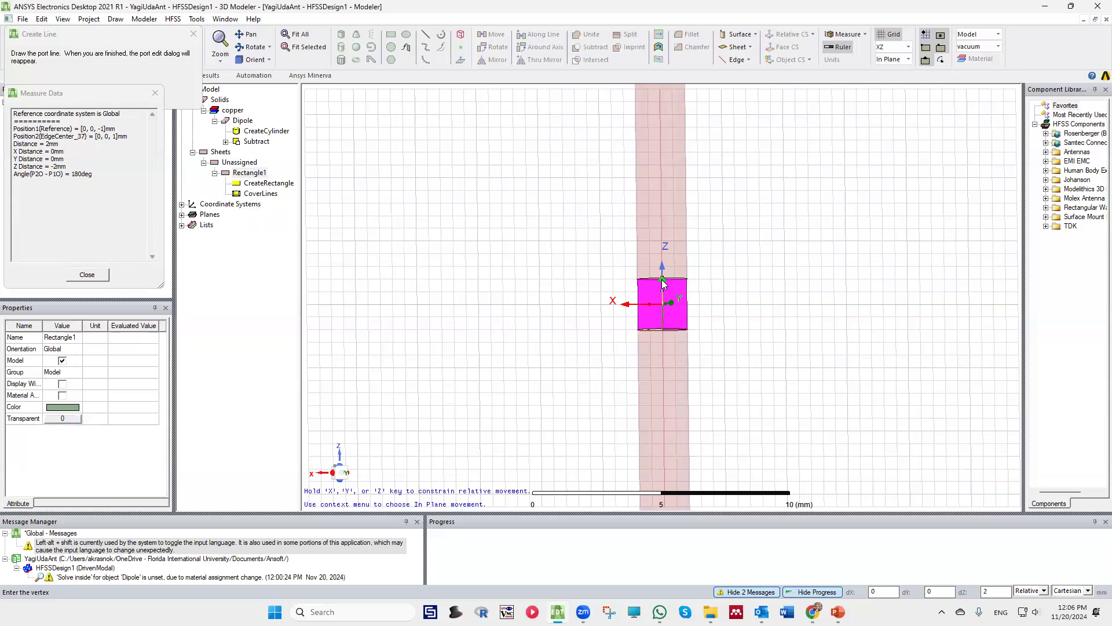
click(663, 281)
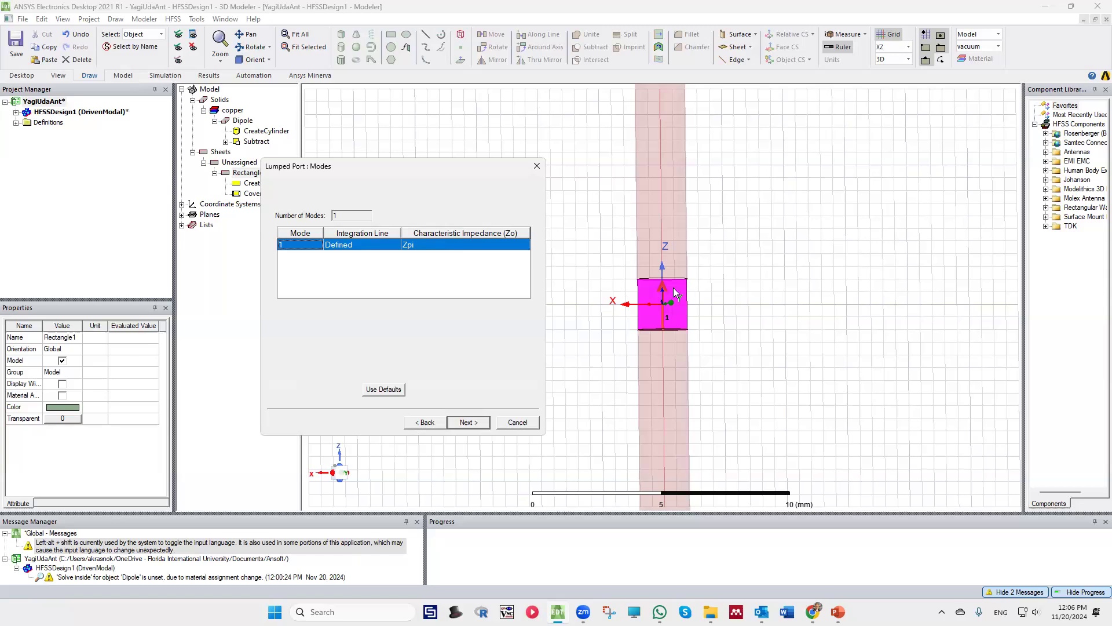
click(469, 423)
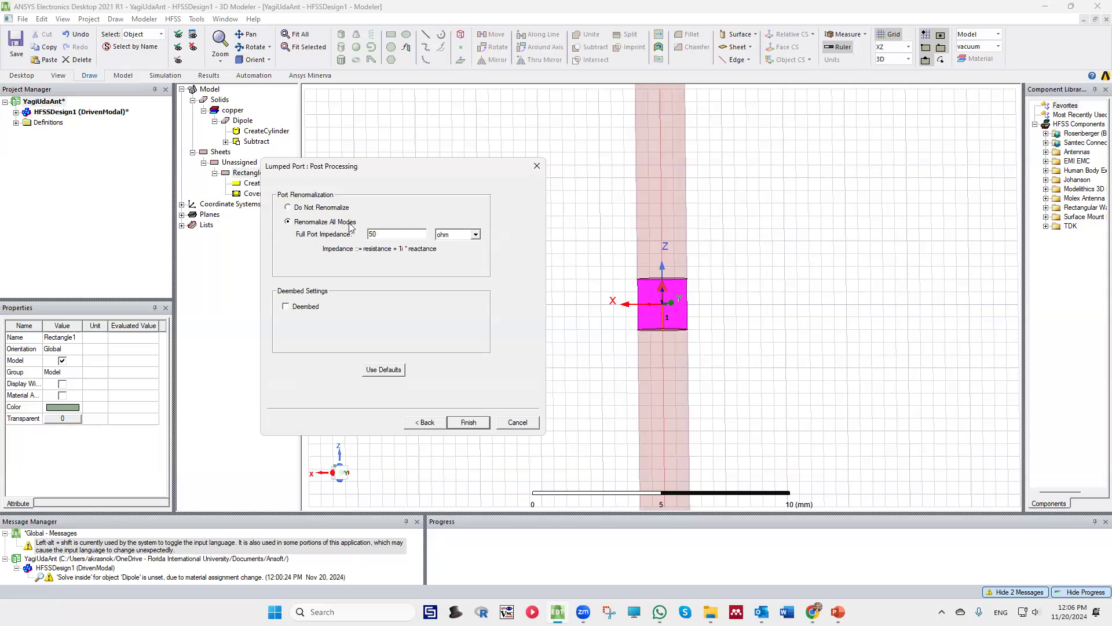
click(469, 423)
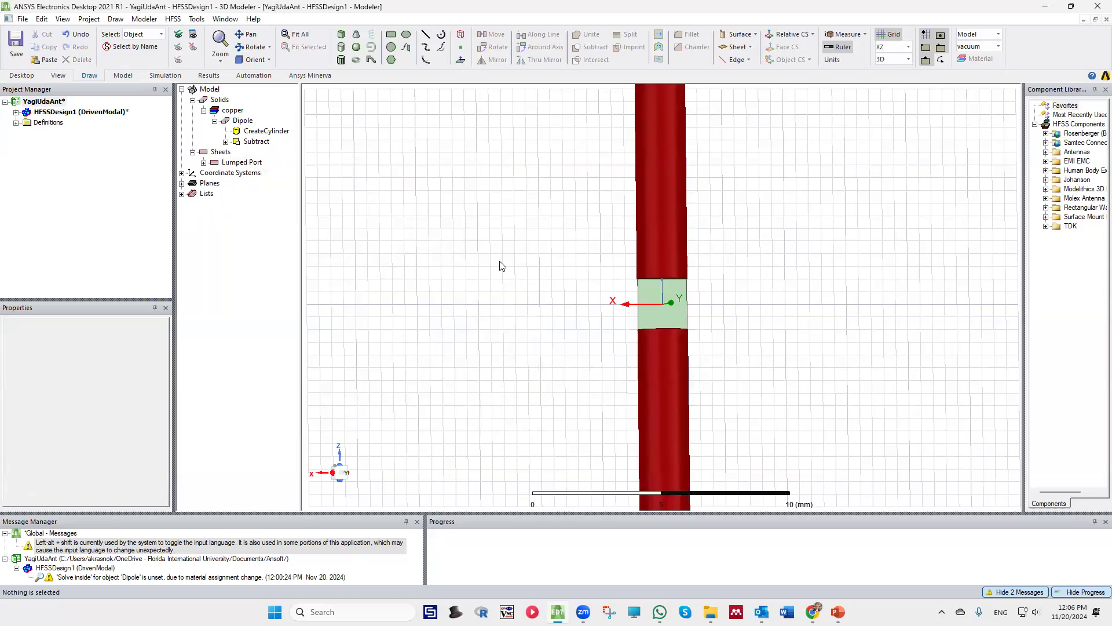
Save the project and check lumped port 1 under the design's excitations
click(16, 44)
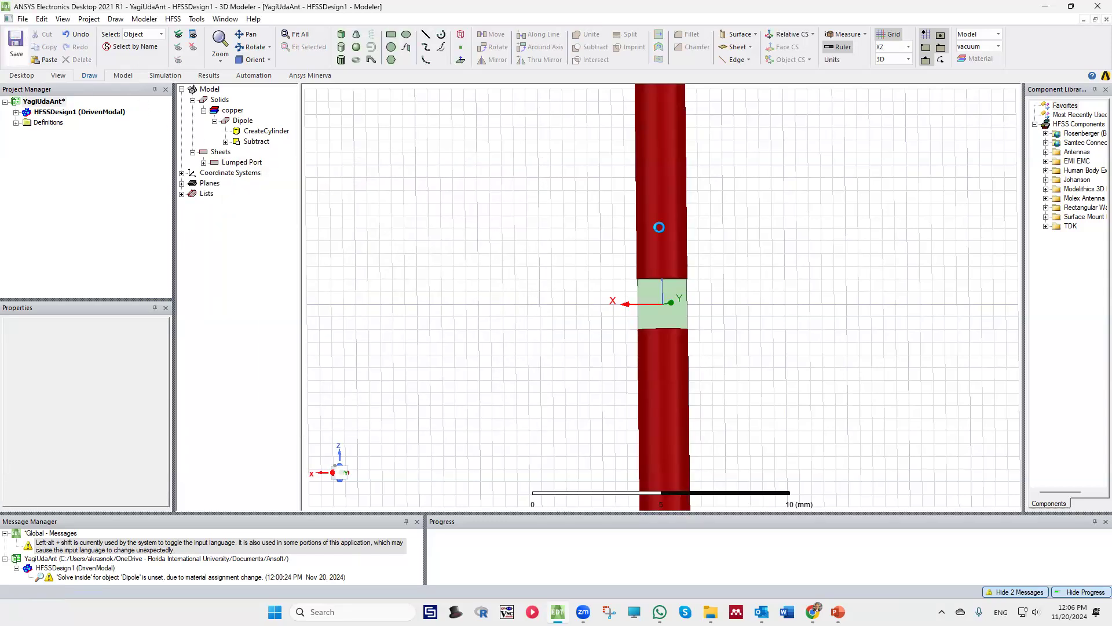
click(16, 112)
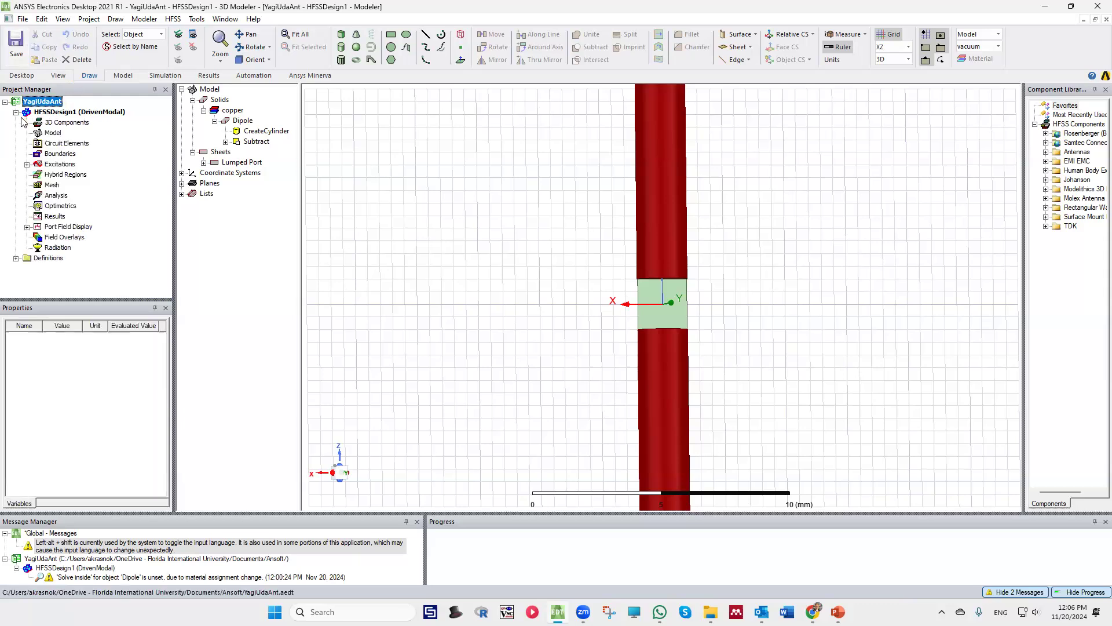
click(27, 165)
click(58, 174)
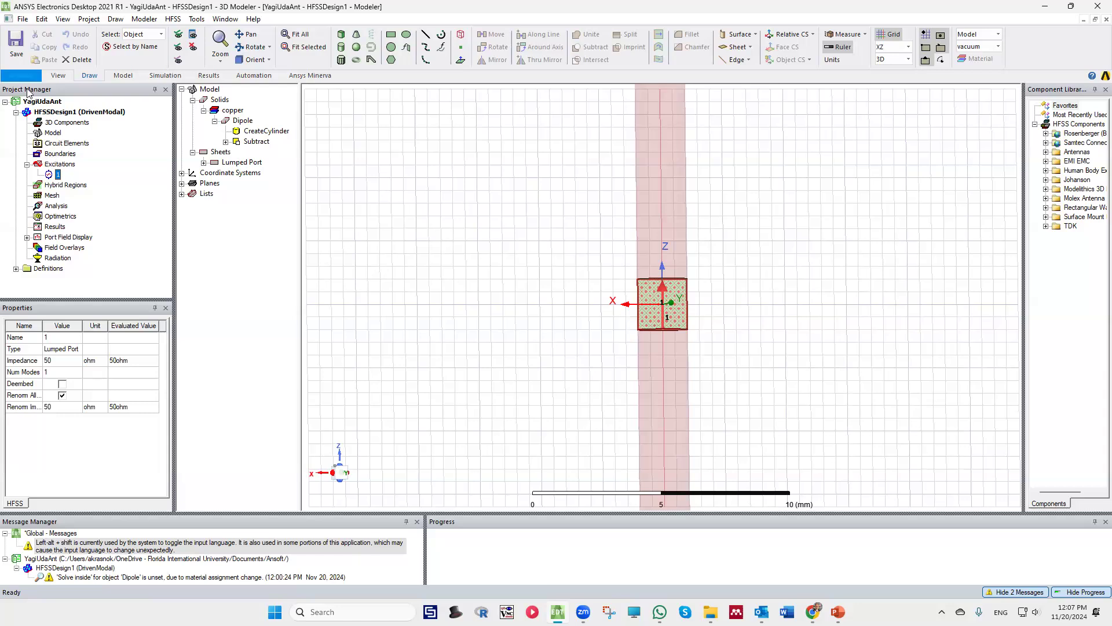
click(354, 241)
Draw a vacuum sphere centred at the origin in the dipole gap, with a radius of about 50 mm enclosing the whole dipole
scroll(487, 261, down, 3)
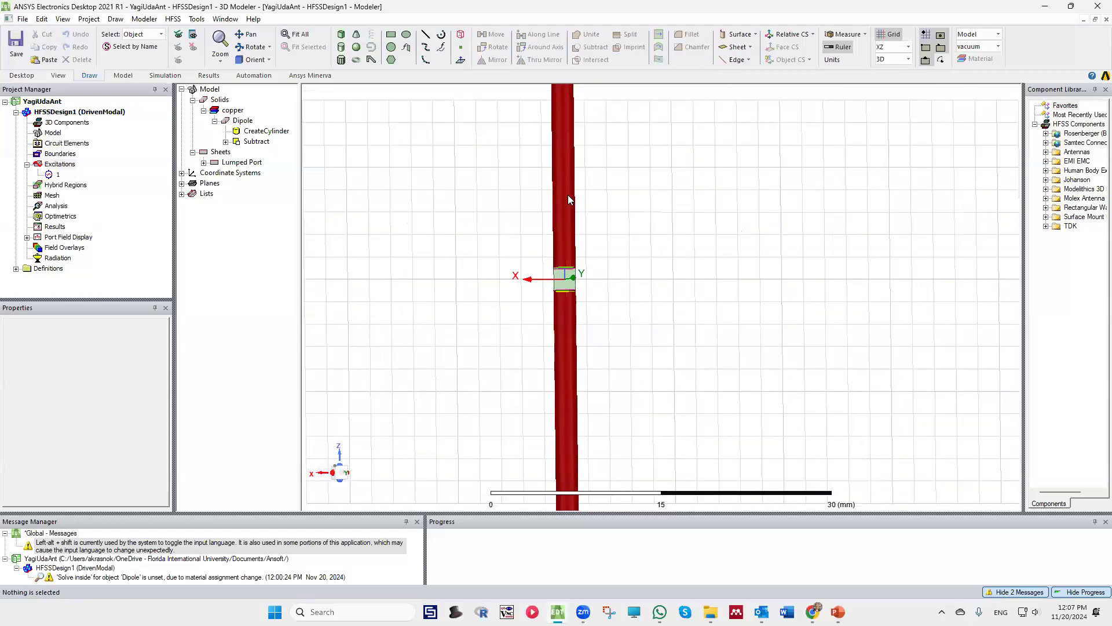
scroll(738, 293, down, 1)
scroll(740, 293, down, 1)
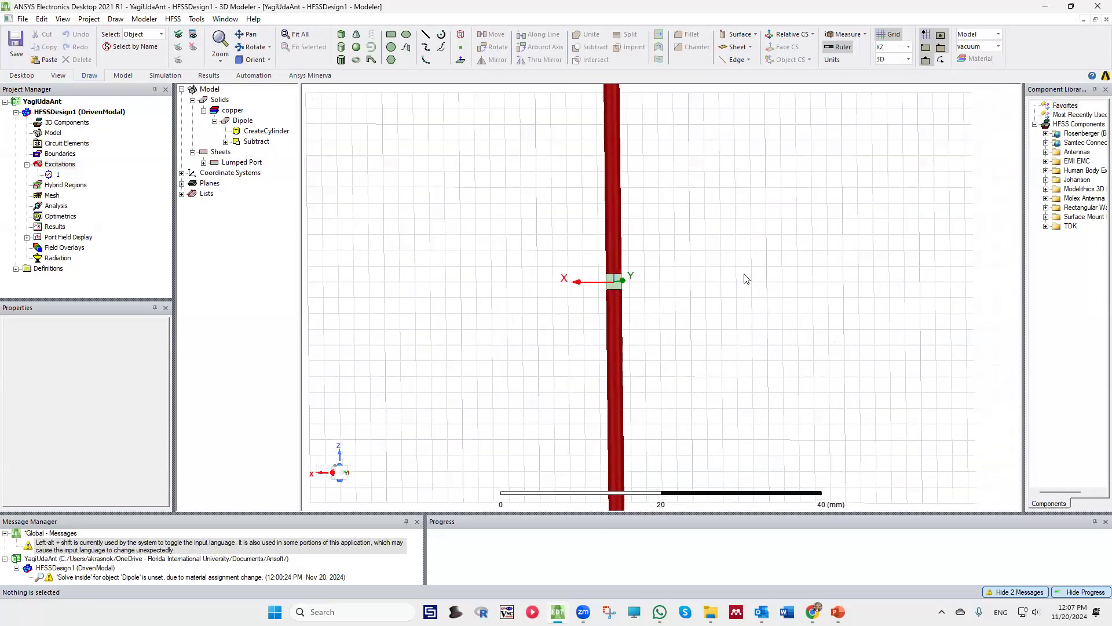
scroll(703, 273, down, 1)
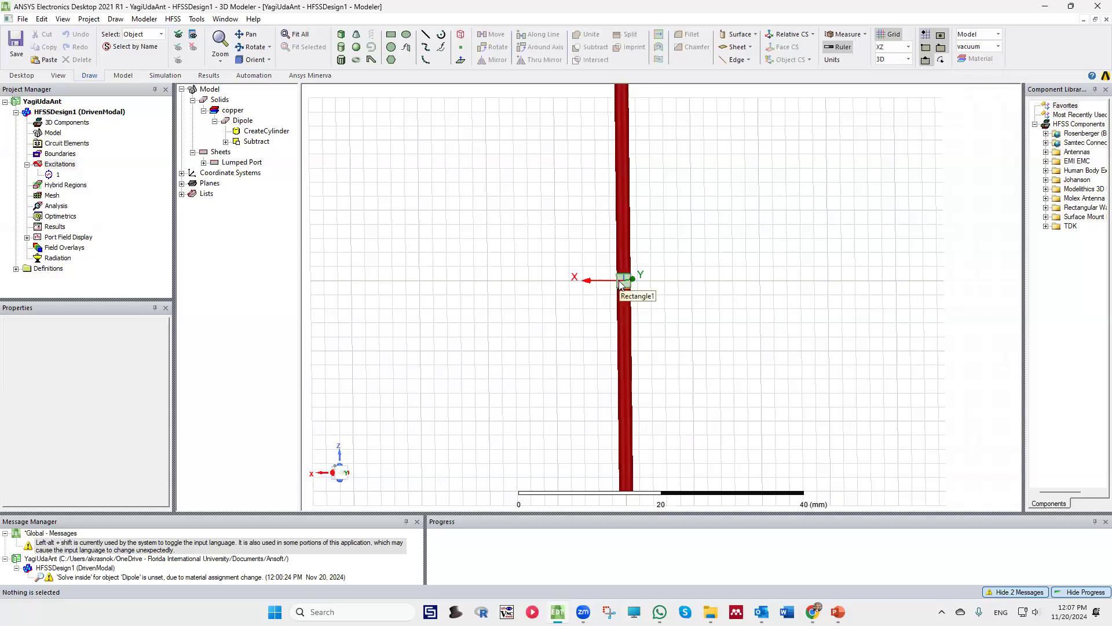
scroll(595, 309, down, 1)
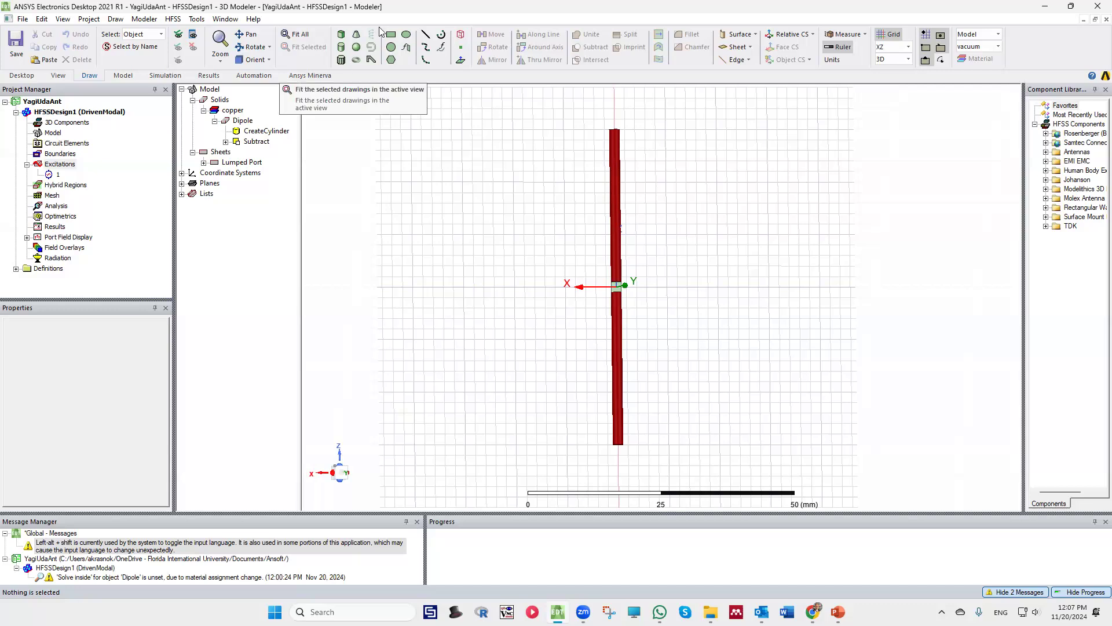
click(356, 50)
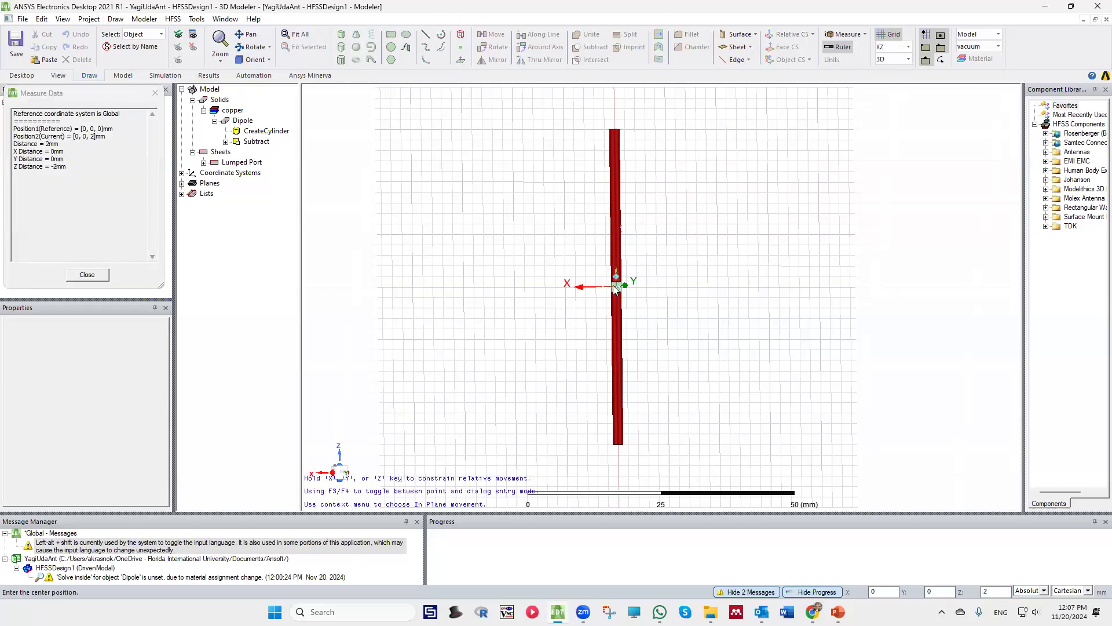
scroll(619, 292, up, 4)
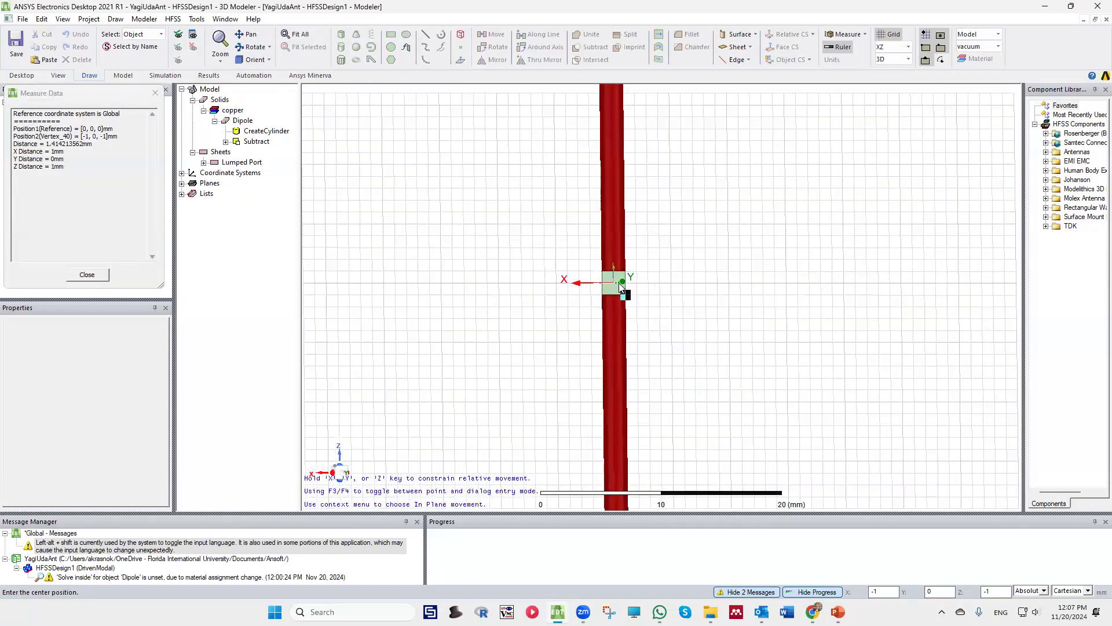
click(614, 282)
scroll(722, 345, down, 6)
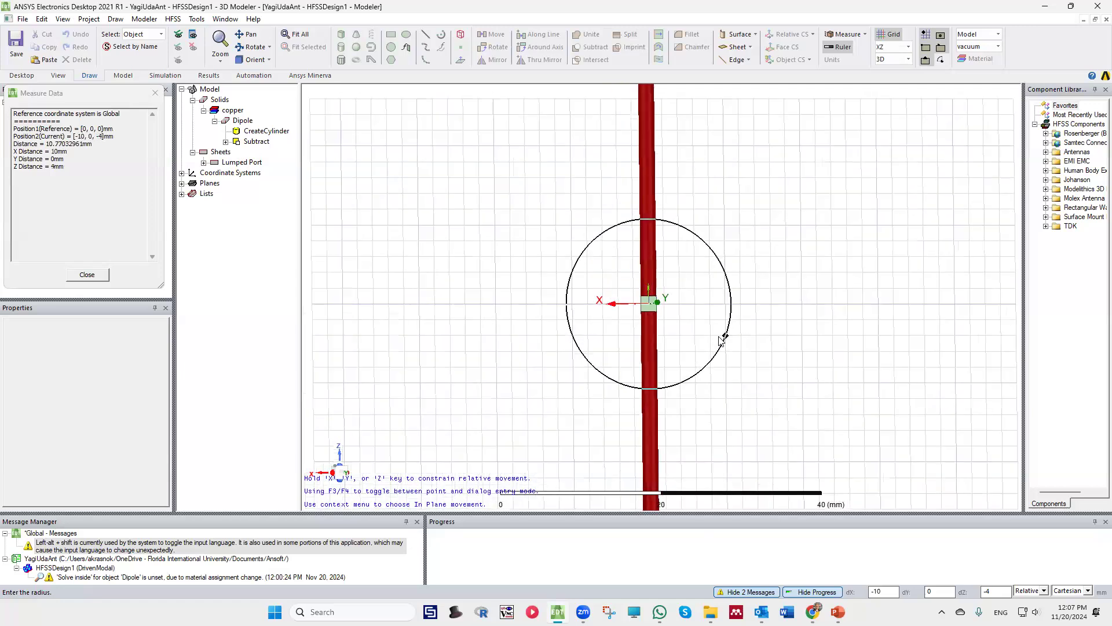
scroll(738, 366, down, 1)
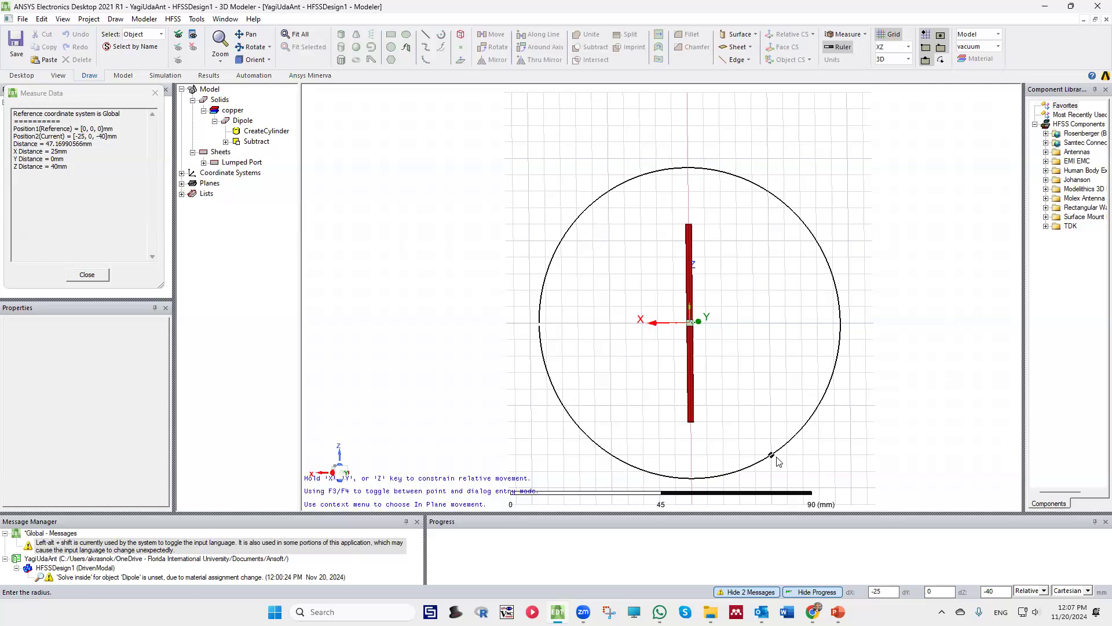
scroll(779, 461, down, 1)
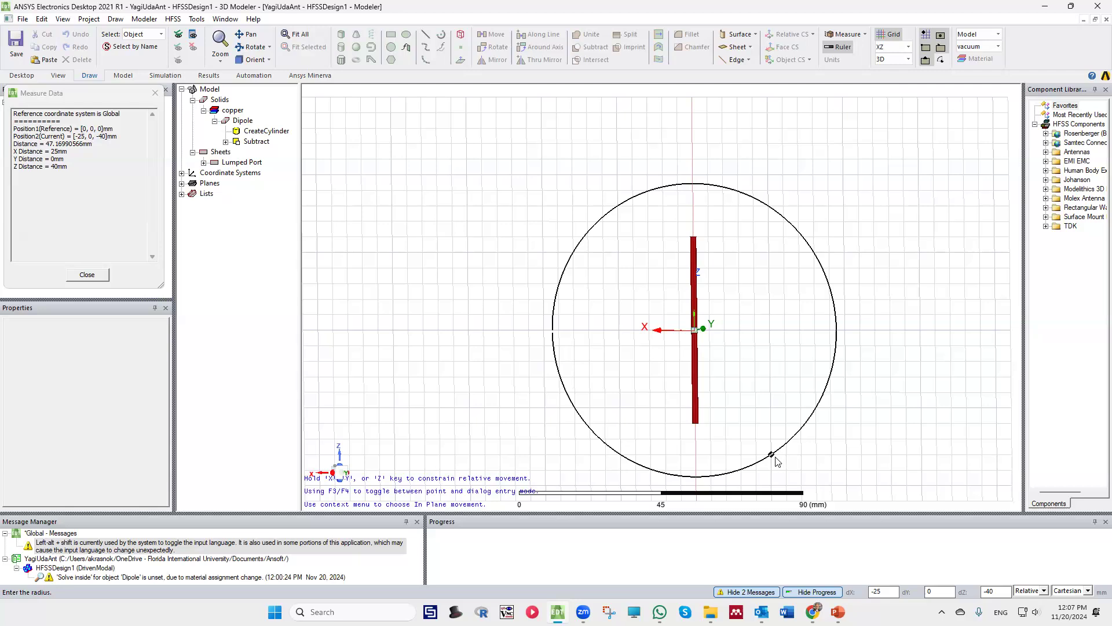
click(773, 467)
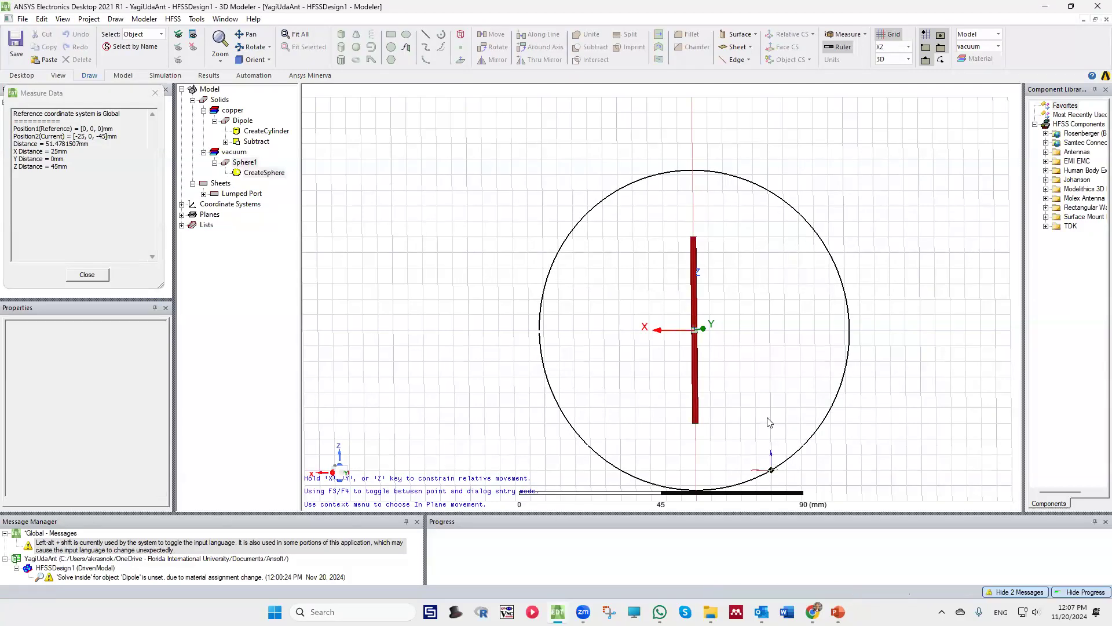
Assign a Radiation boundary to the sphere, keeping the default boundary settings
click(246, 162)
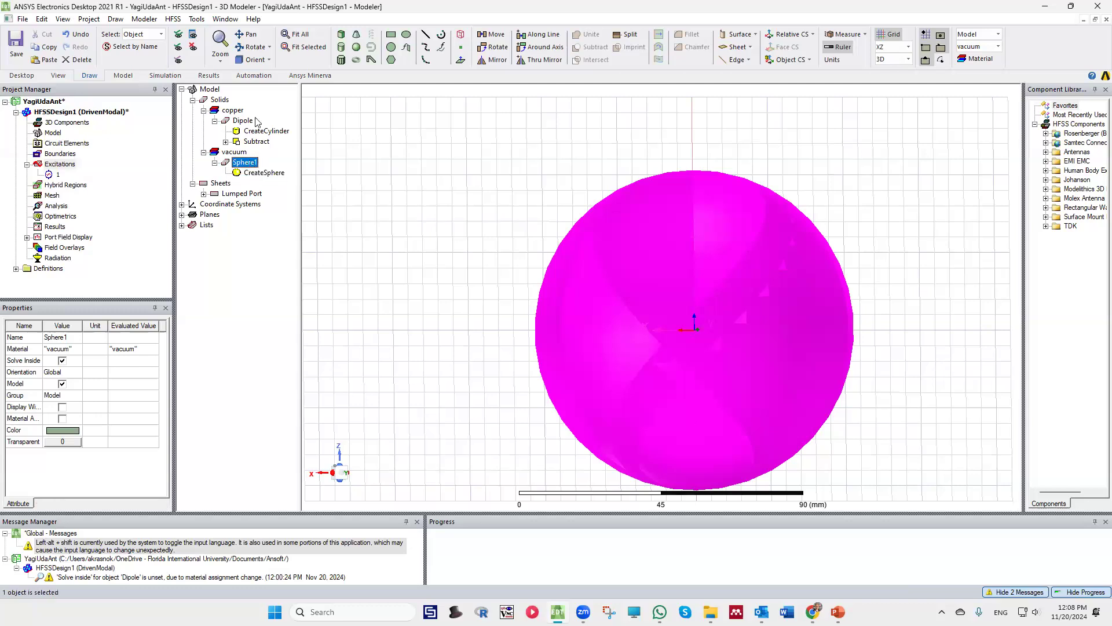
right_click(243, 164)
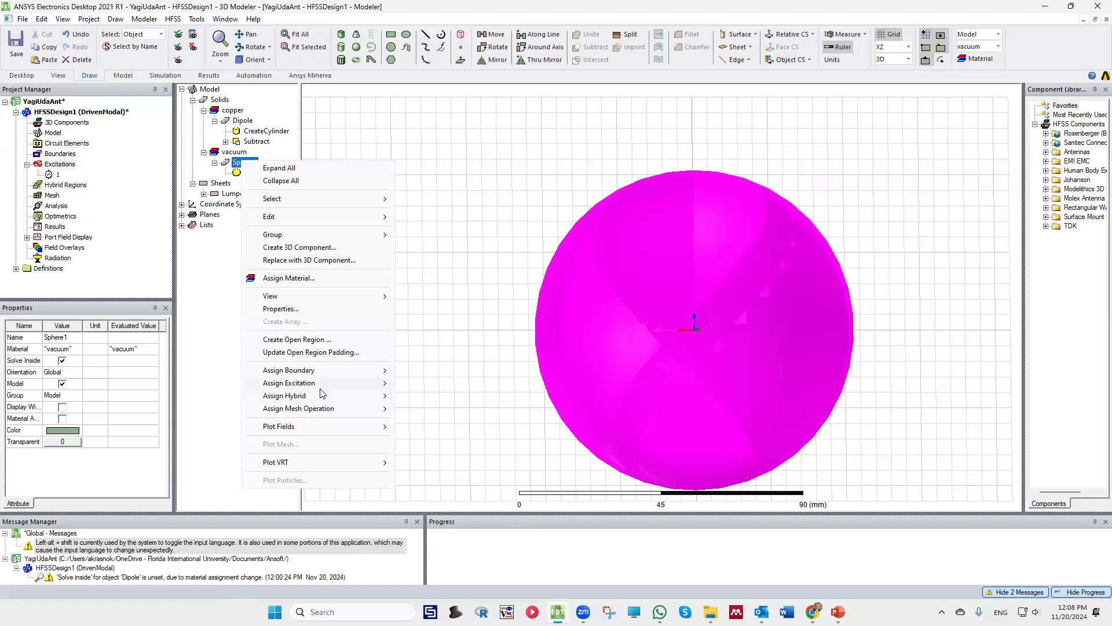
mouse_move(337, 371)
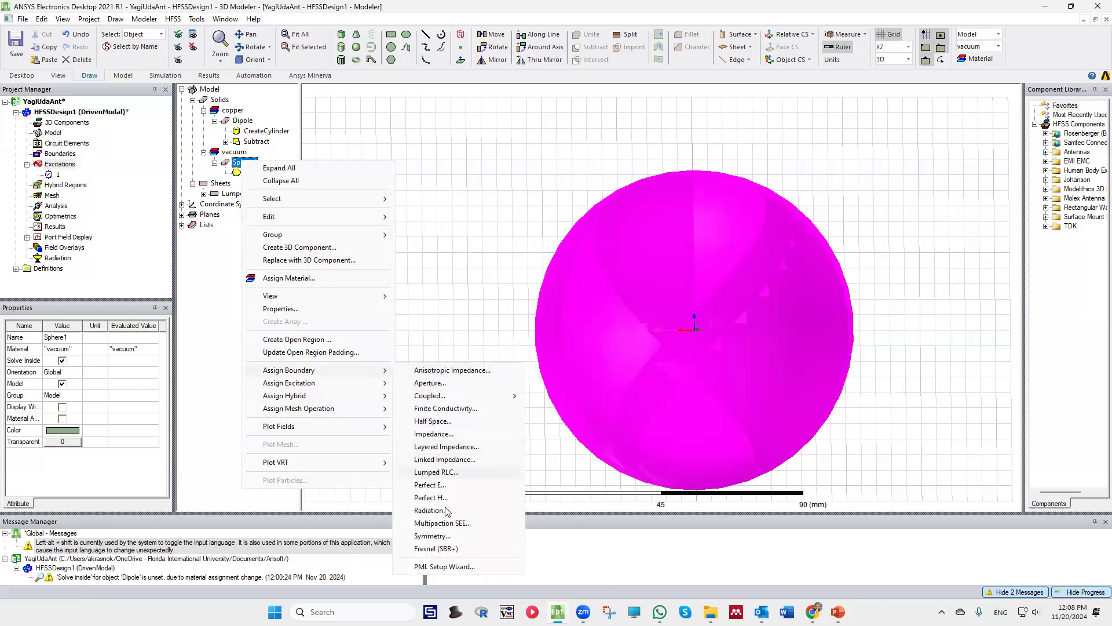
click(429, 510)
click(509, 389)
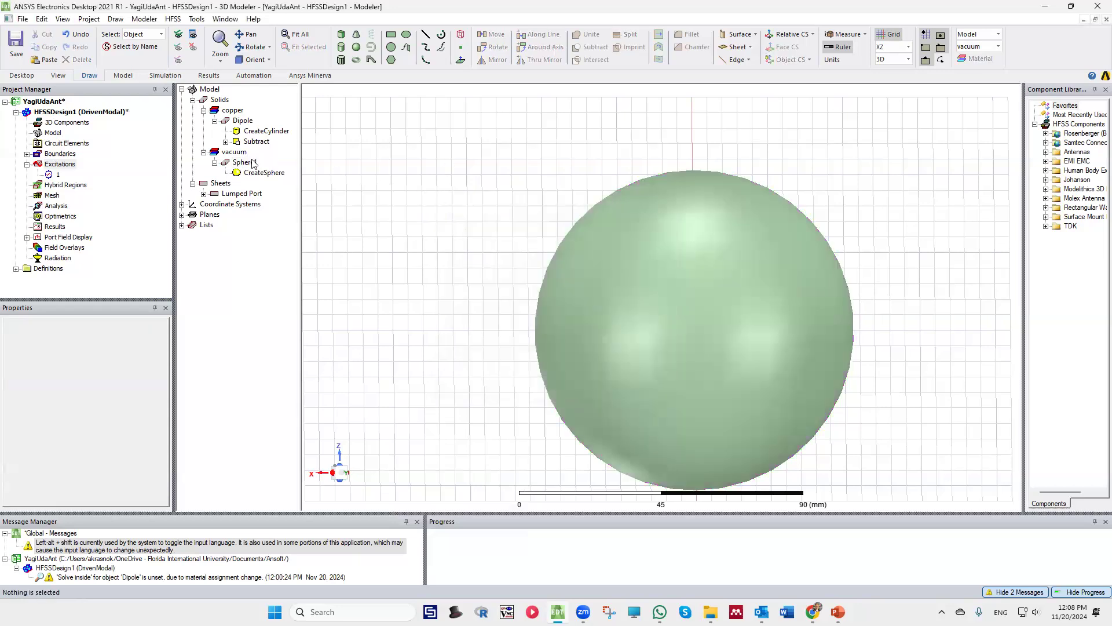
Check the new radiation boundary under the design's boundaries and inspect its coverage on the sphere
click(242, 164)
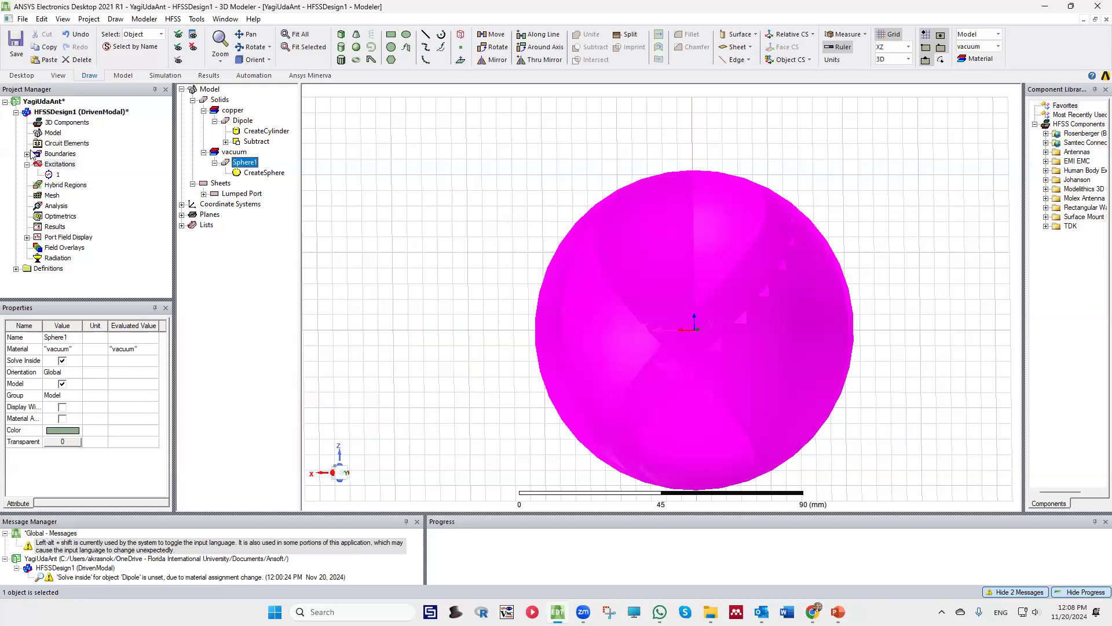
click(27, 154)
click(63, 164)
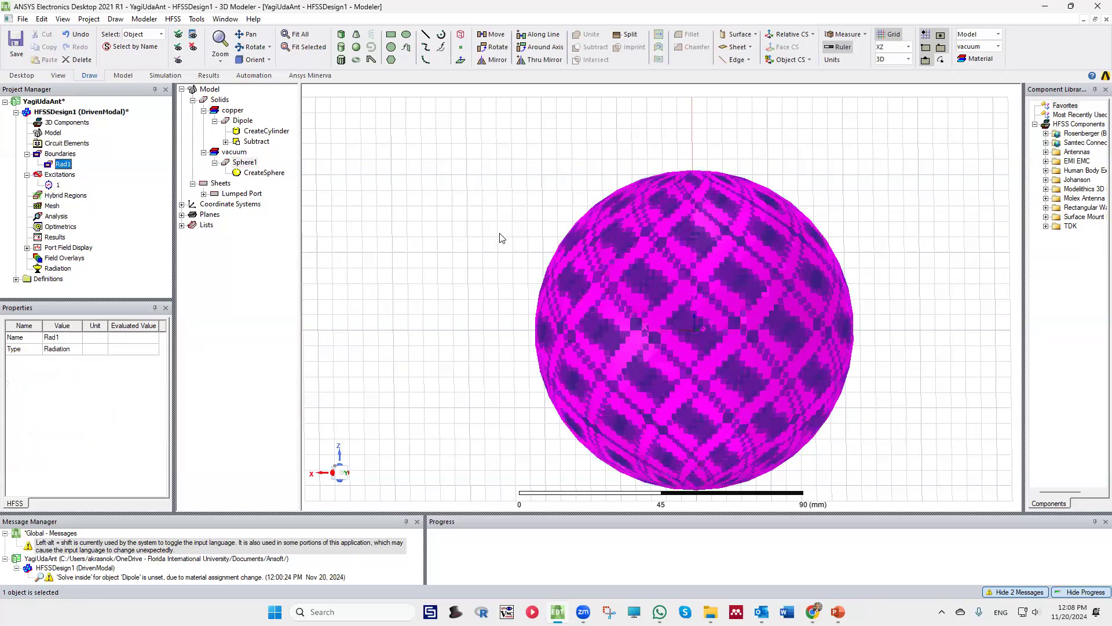
middle_drag(490, 162, 491, 241)
scroll(490, 241, up, 1)
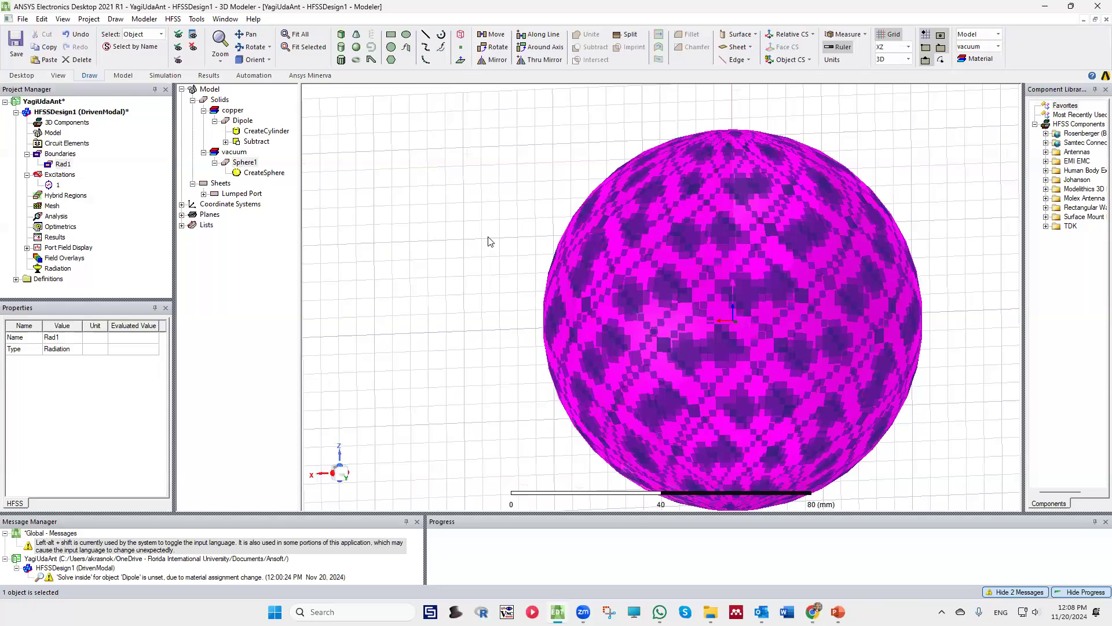
scroll(490, 241, down, 2)
click(436, 268)
Hide the sphere in all views to expose the dipole inside it
click(245, 162)
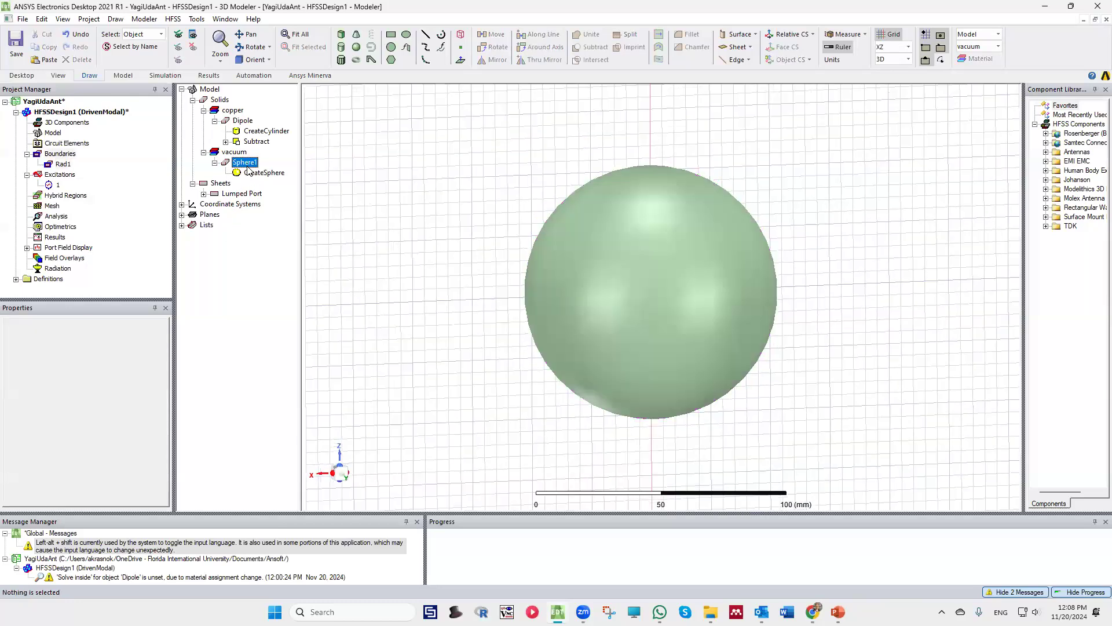
right_click(247, 163)
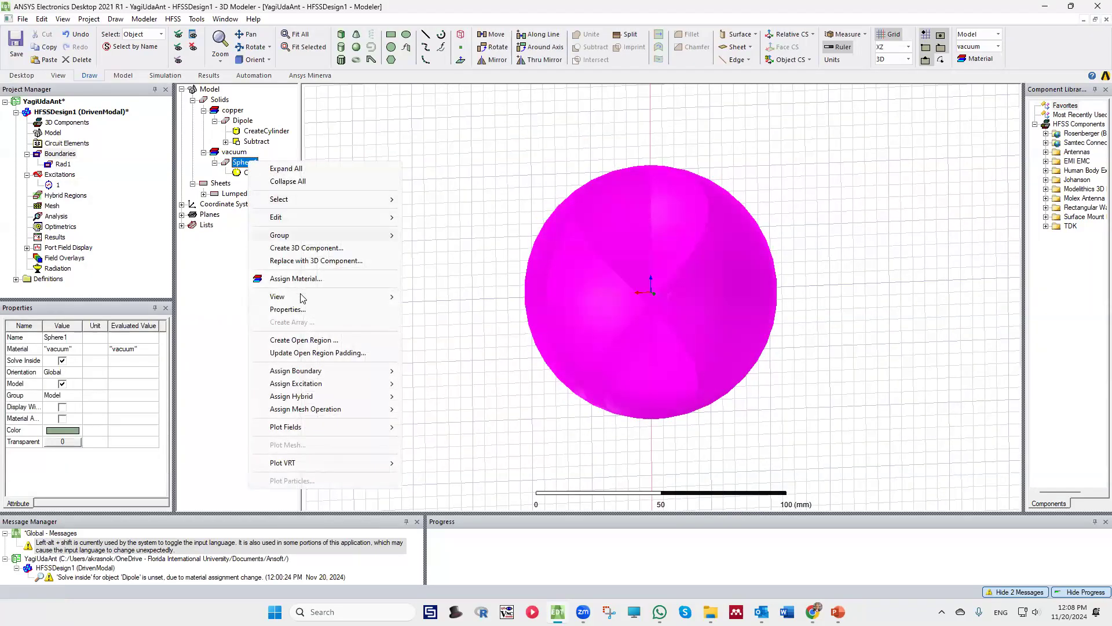
right_click(241, 164)
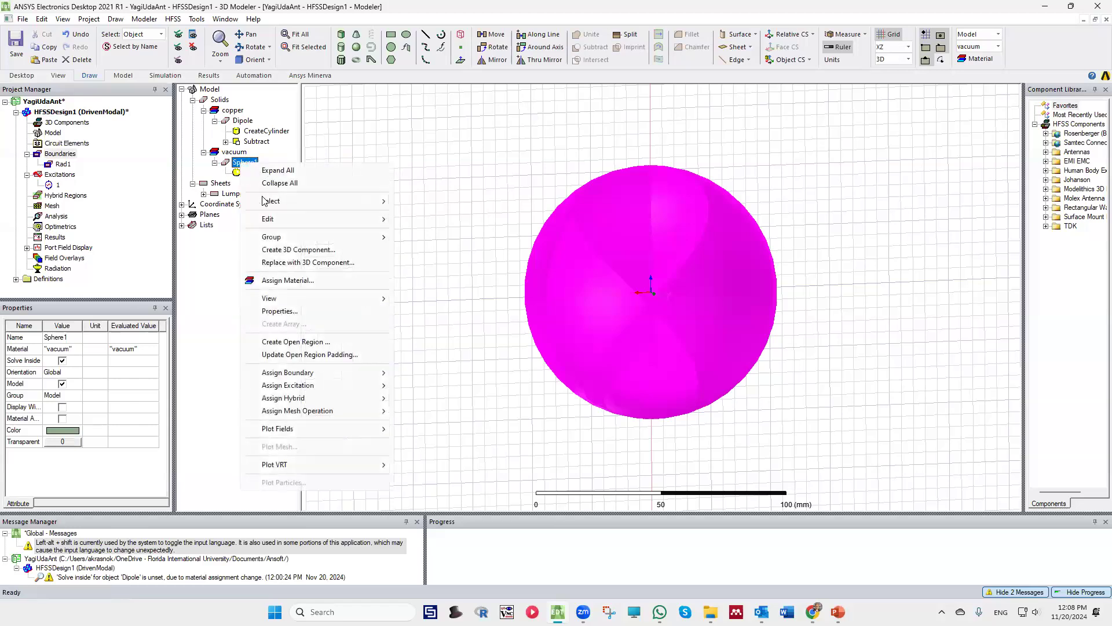
mouse_move(302, 302)
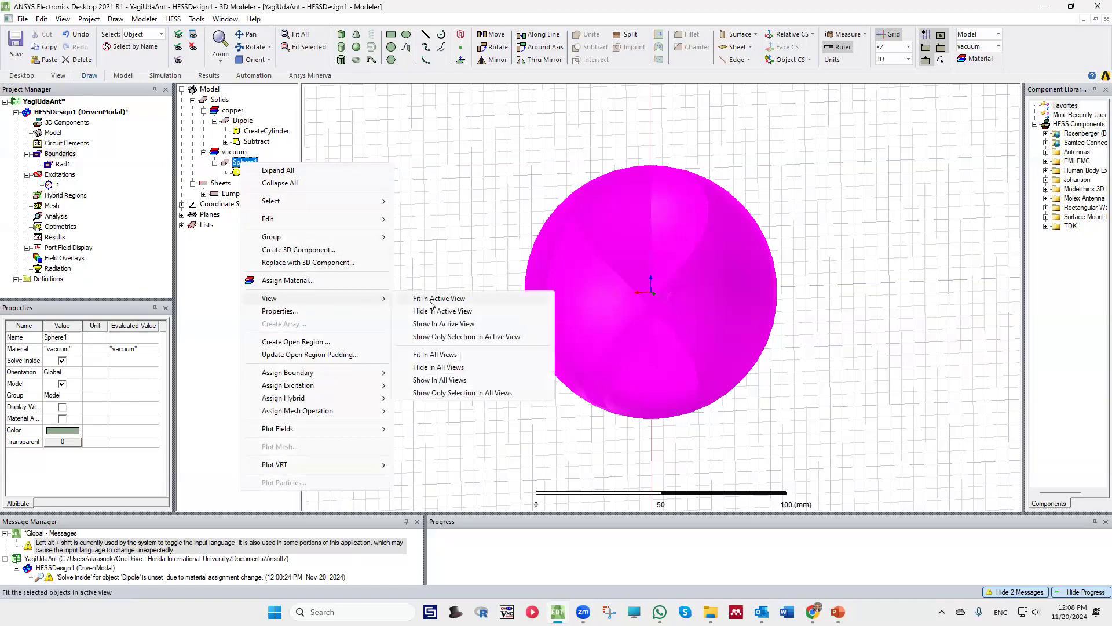
click(449, 369)
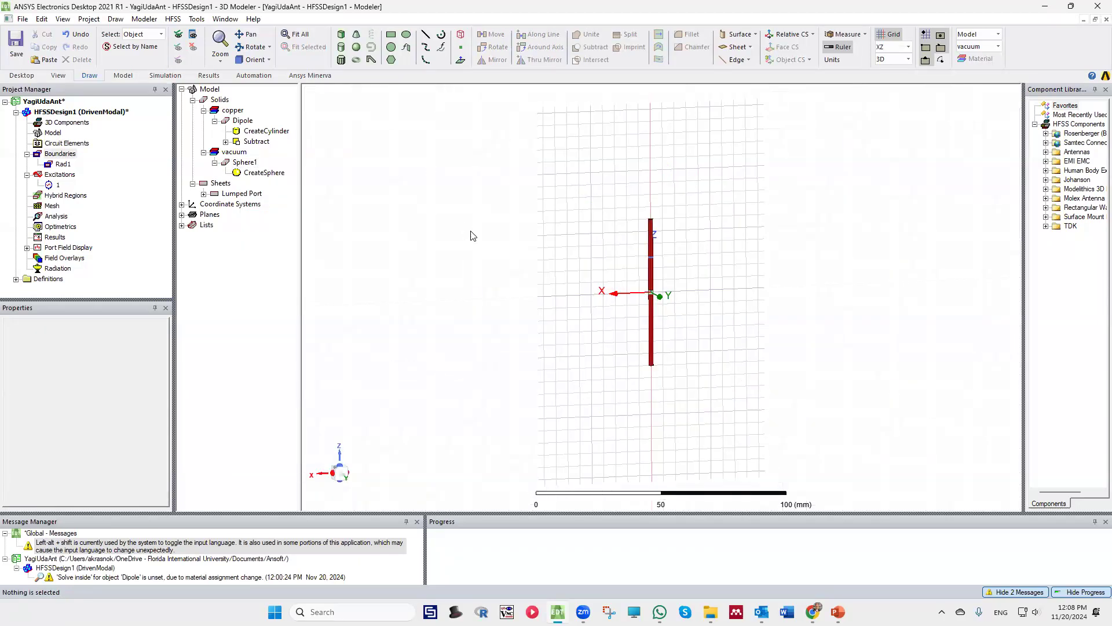
scroll(472, 235, up, 2)
scroll(672, 366, up, 1)
middle_drag(624, 342, 606, 339)
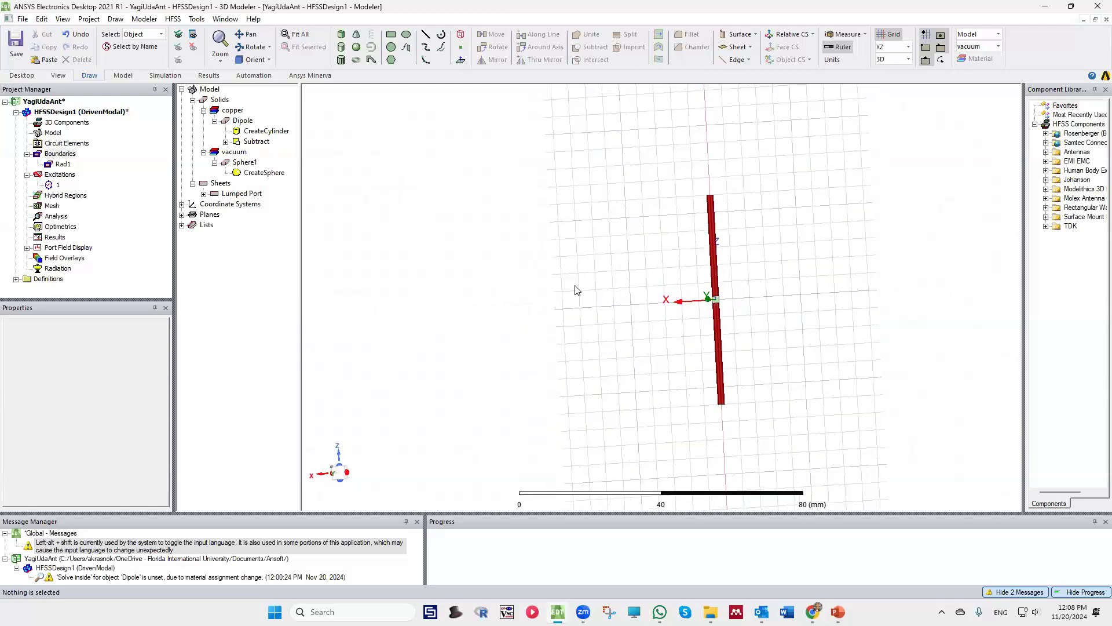
scroll(576, 289, down, 1)
scroll(587, 287, up, 1)
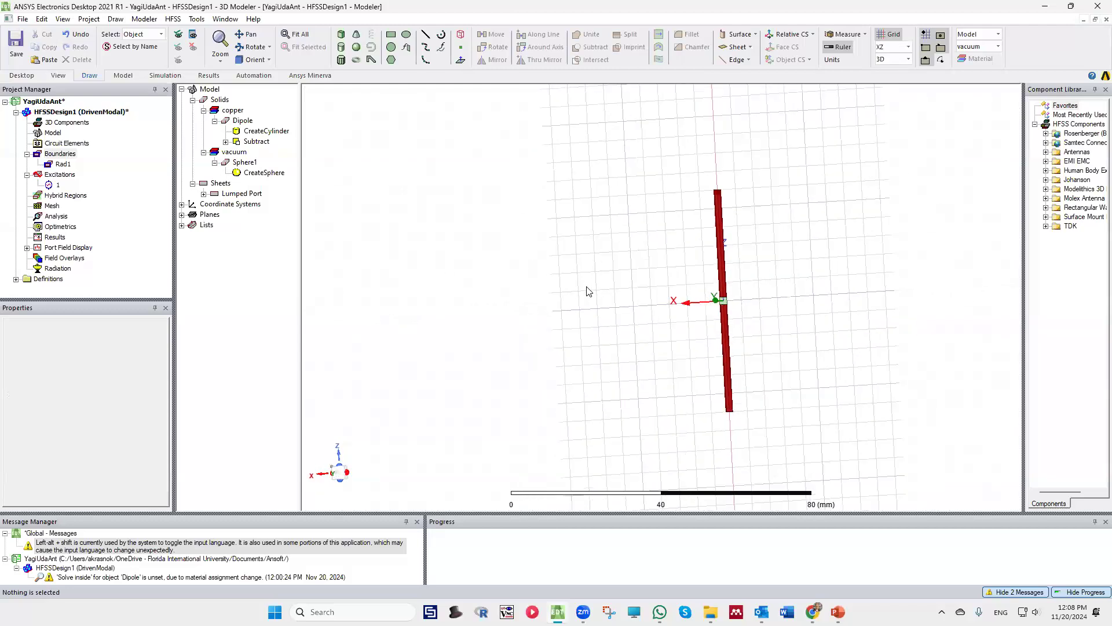
Add an advanced solution setup with a broadband solution frequency from 1 GHz to 5 GHz
right_click(52, 217)
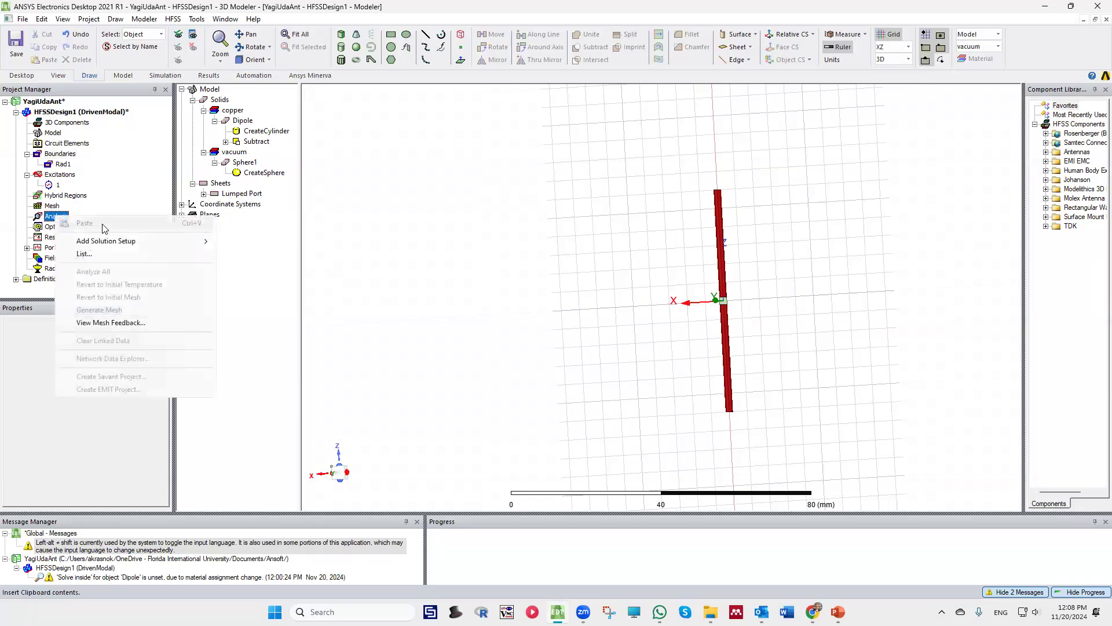
mouse_move(124, 241)
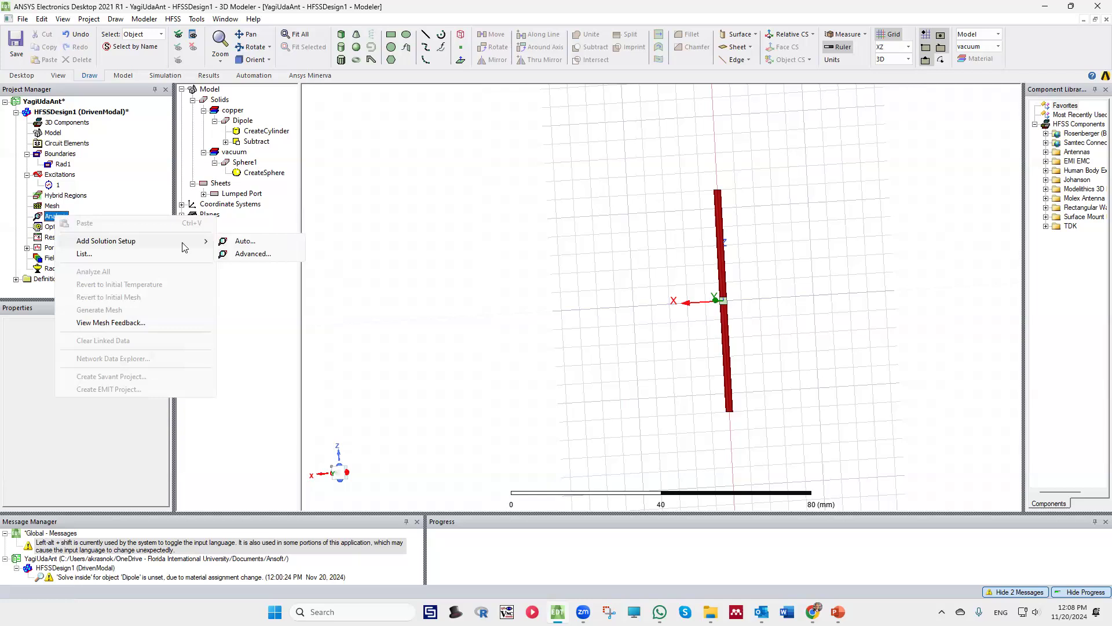
right_click(44, 216)
mouse_move(90, 242)
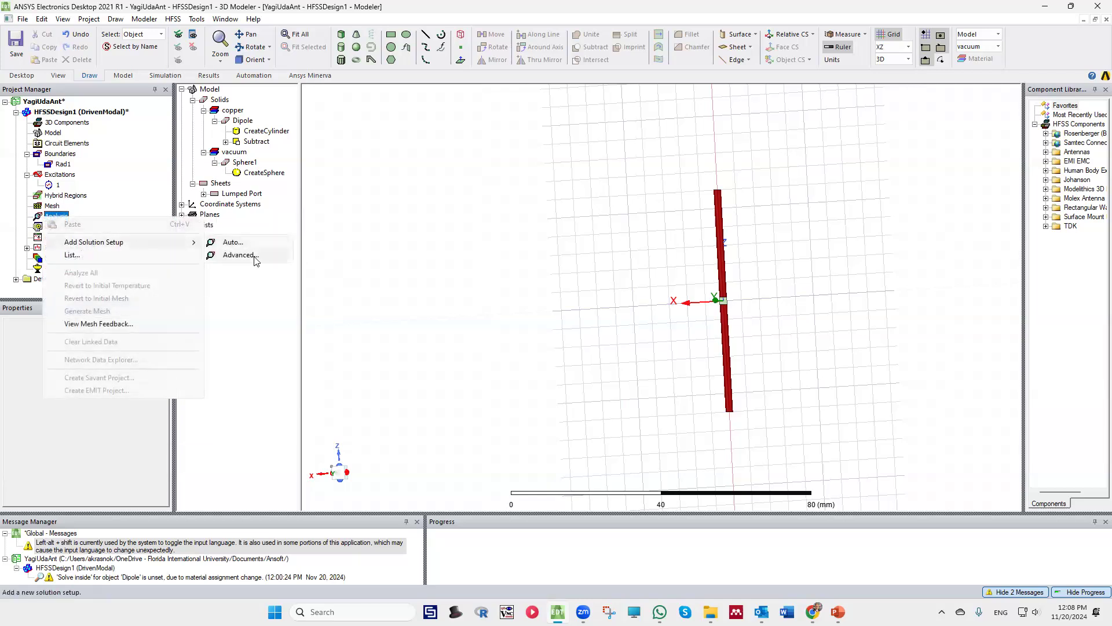
click(261, 243)
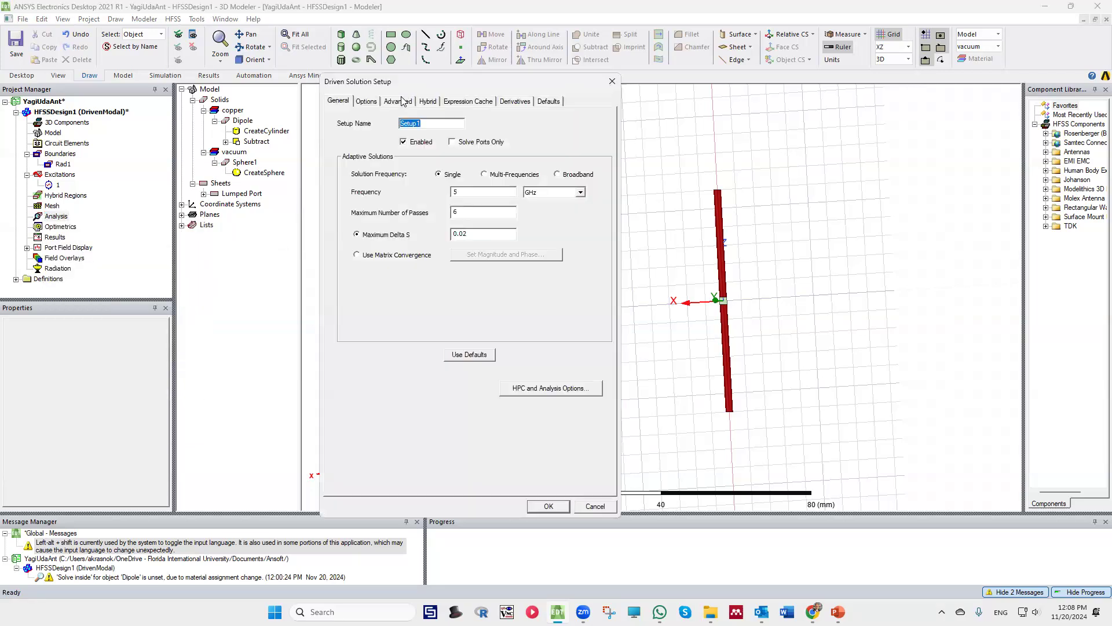
click(557, 175)
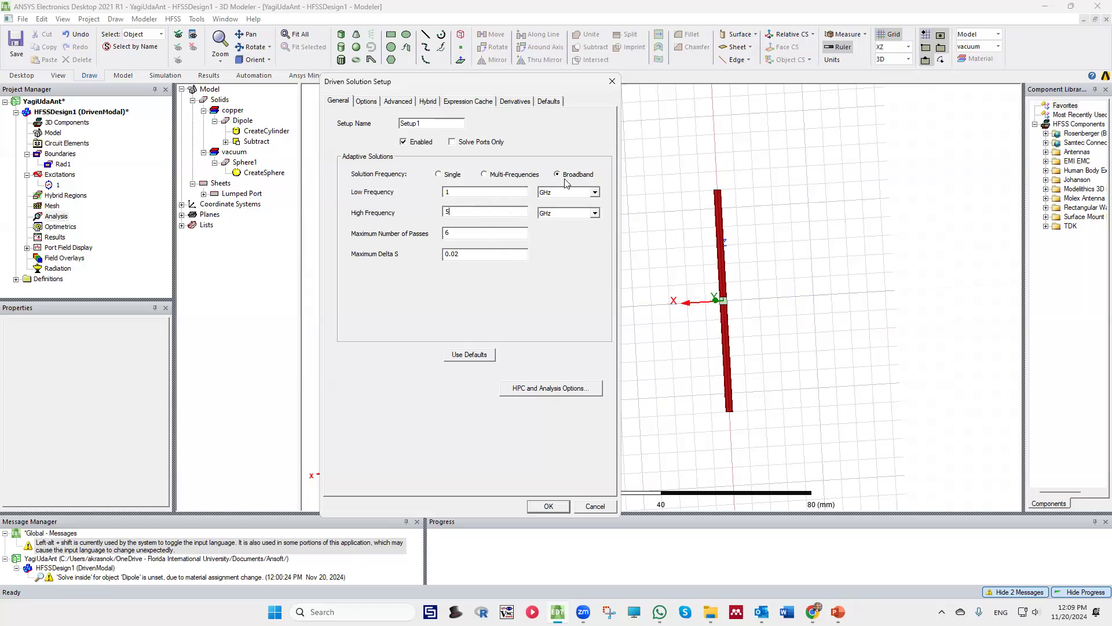
click(468, 234)
click(549, 506)
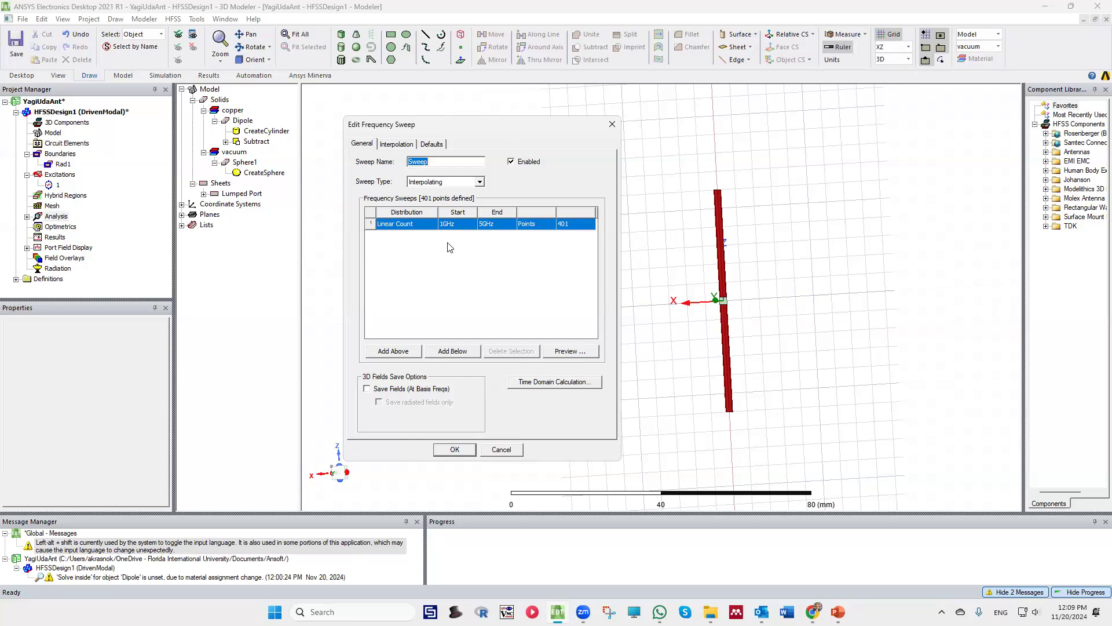
Set the frequency sweep type to Discrete and enable saving fields at all frequencies
click(460, 183)
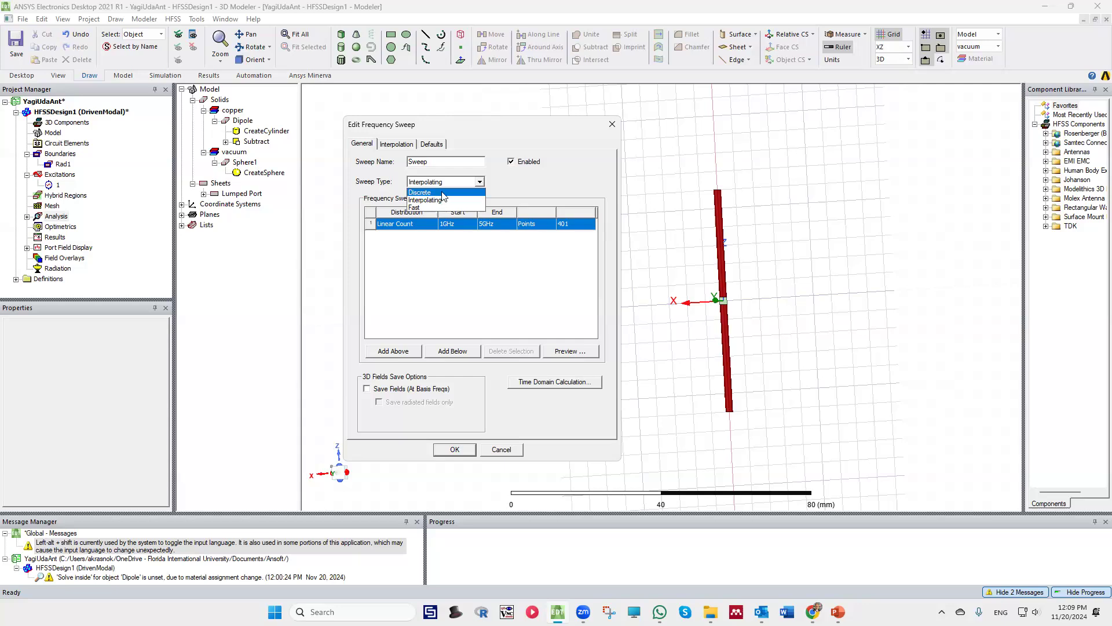
click(442, 193)
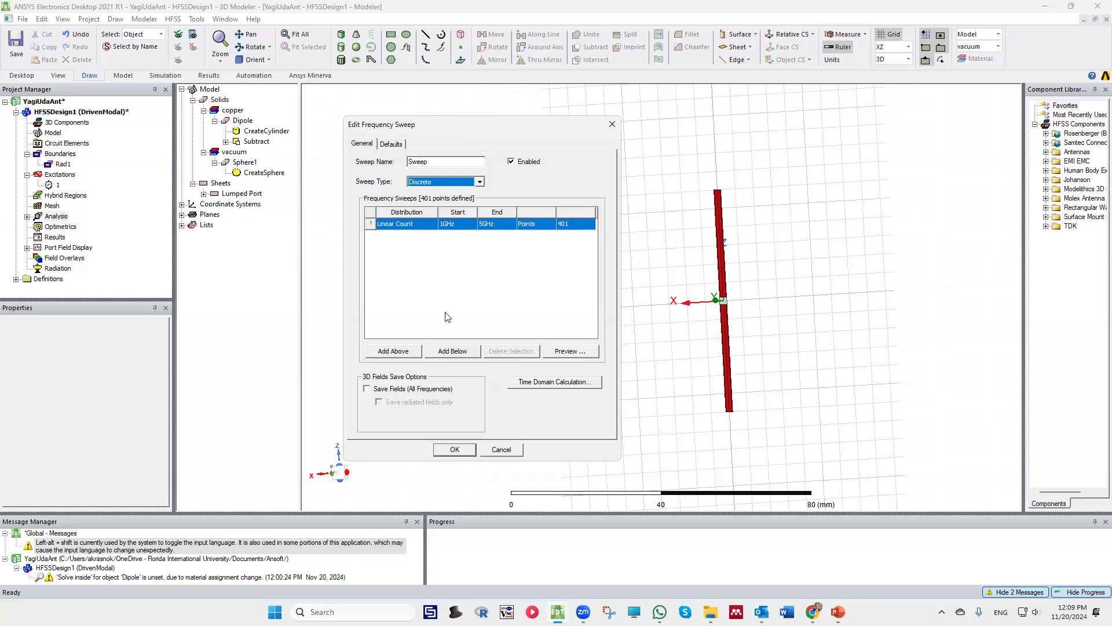
click(367, 389)
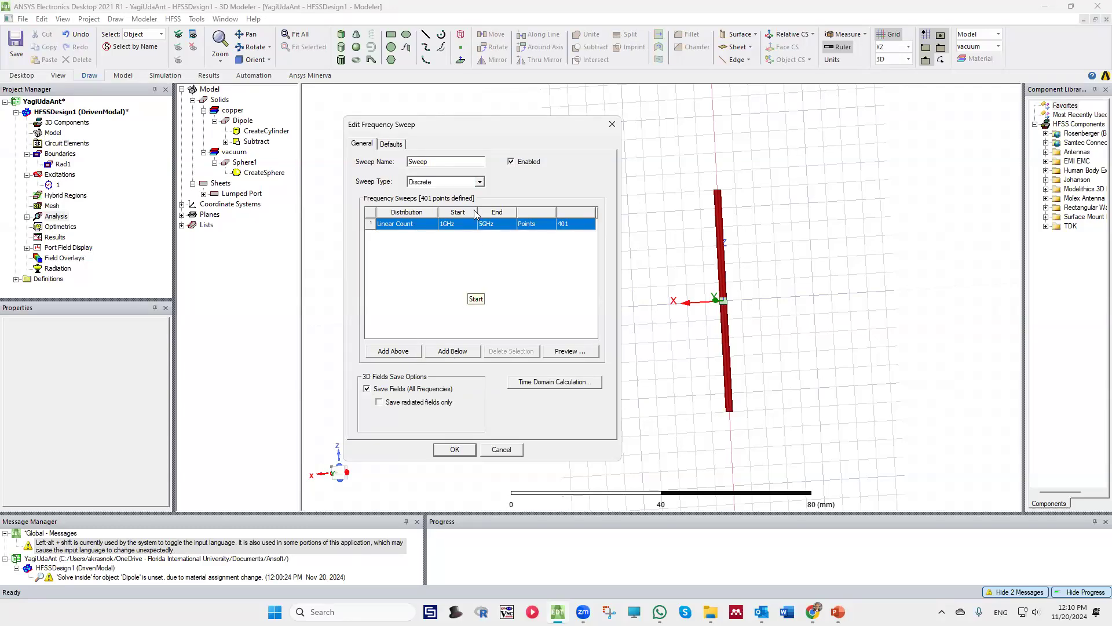
Define the sweep as a Linear Step distribution from 1 GHz to 5 GHz with a 0.15 GHz step size, and accept it
click(409, 226)
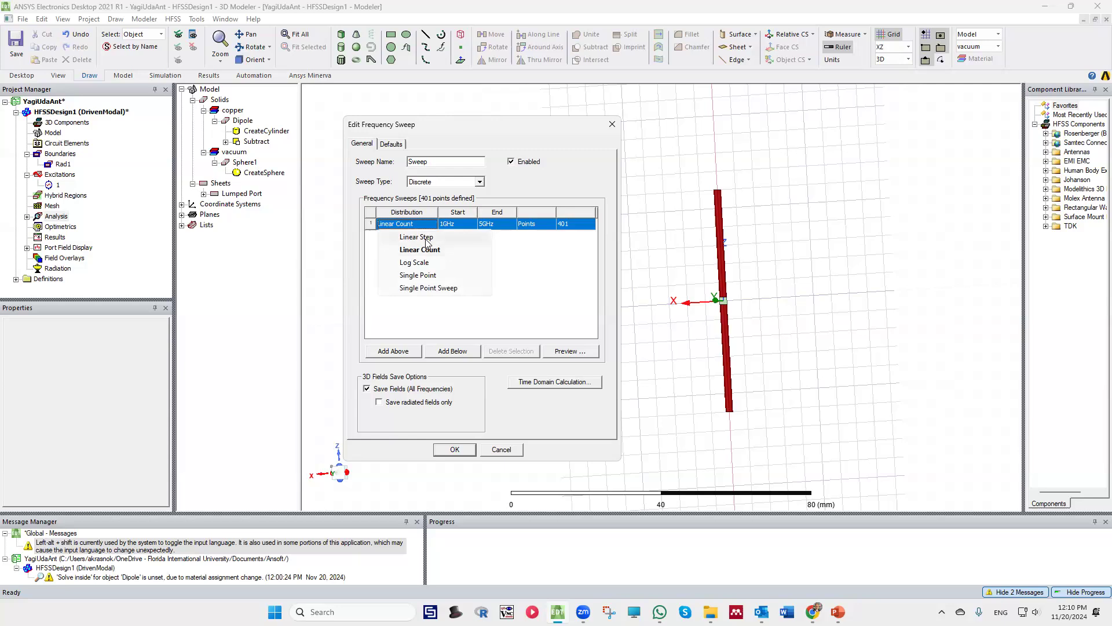
click(426, 238)
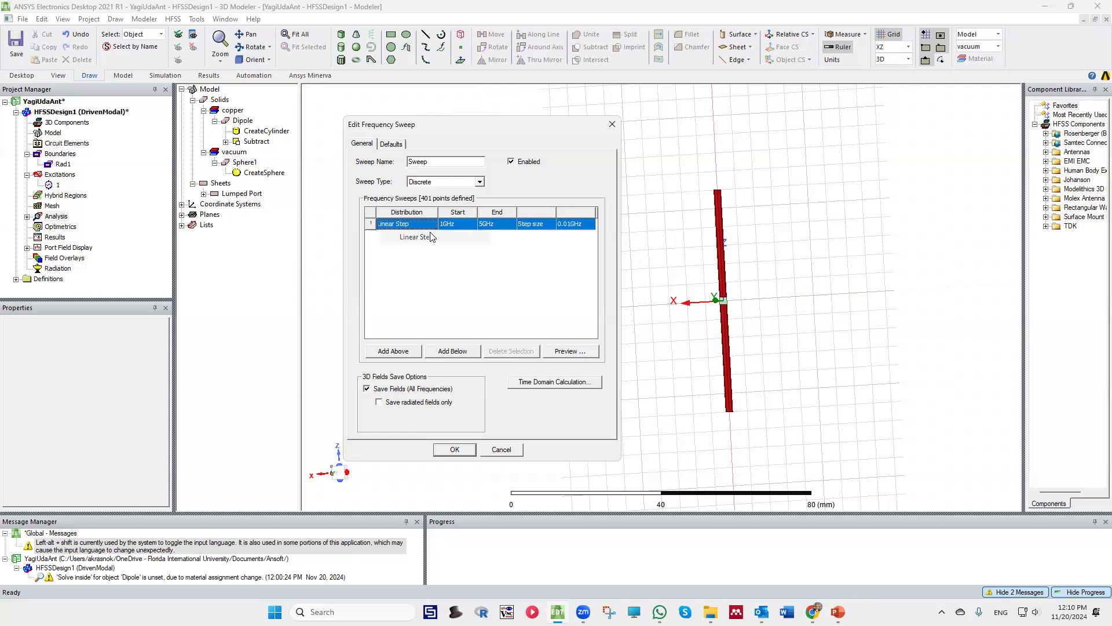
click(572, 225)
click(532, 268)
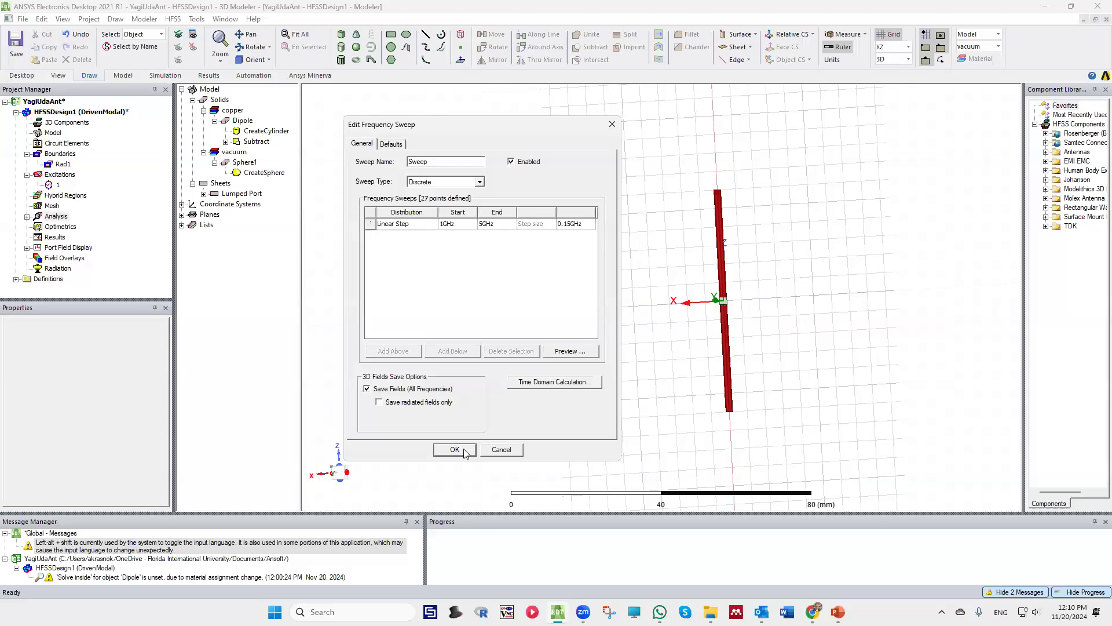
click(392, 145)
click(361, 144)
click(454, 449)
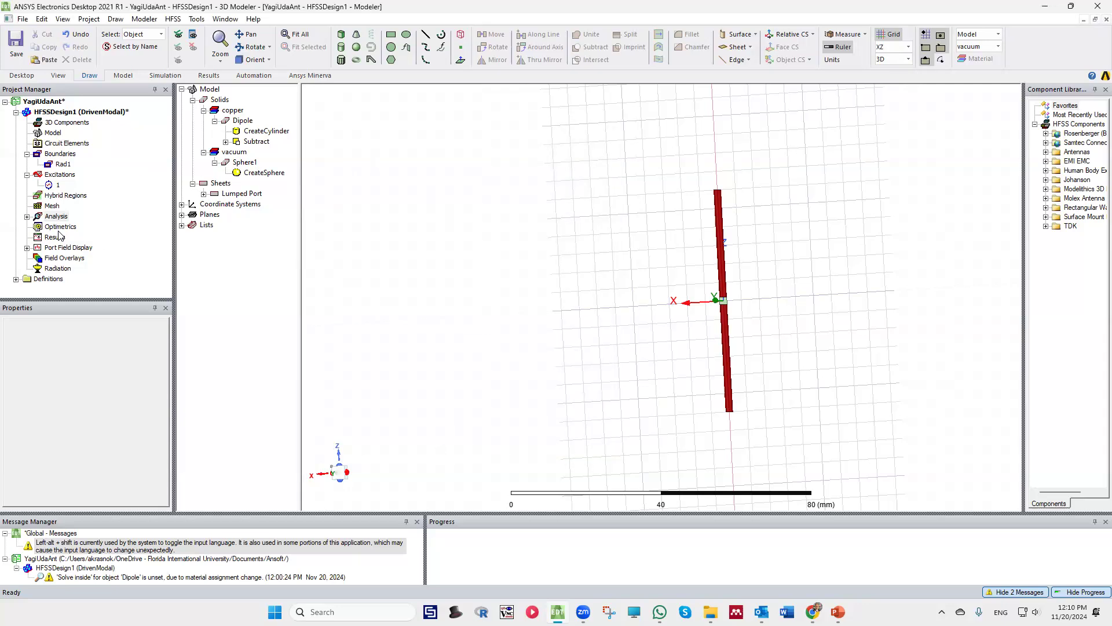
Save the project and run a validation check on the design
click(13, 45)
click(155, 76)
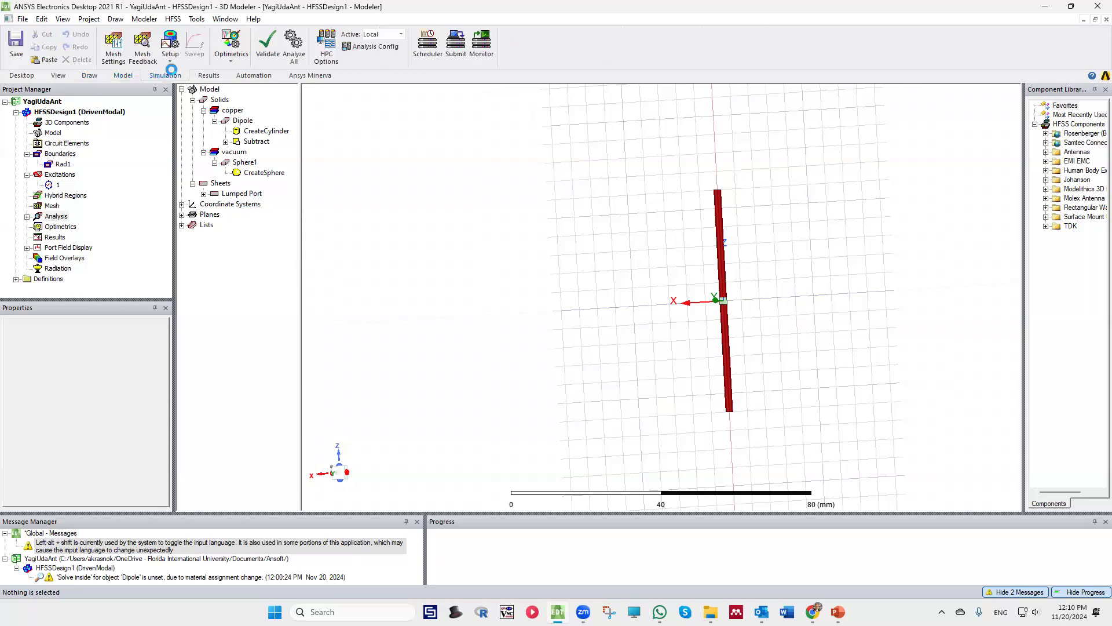
click(267, 45)
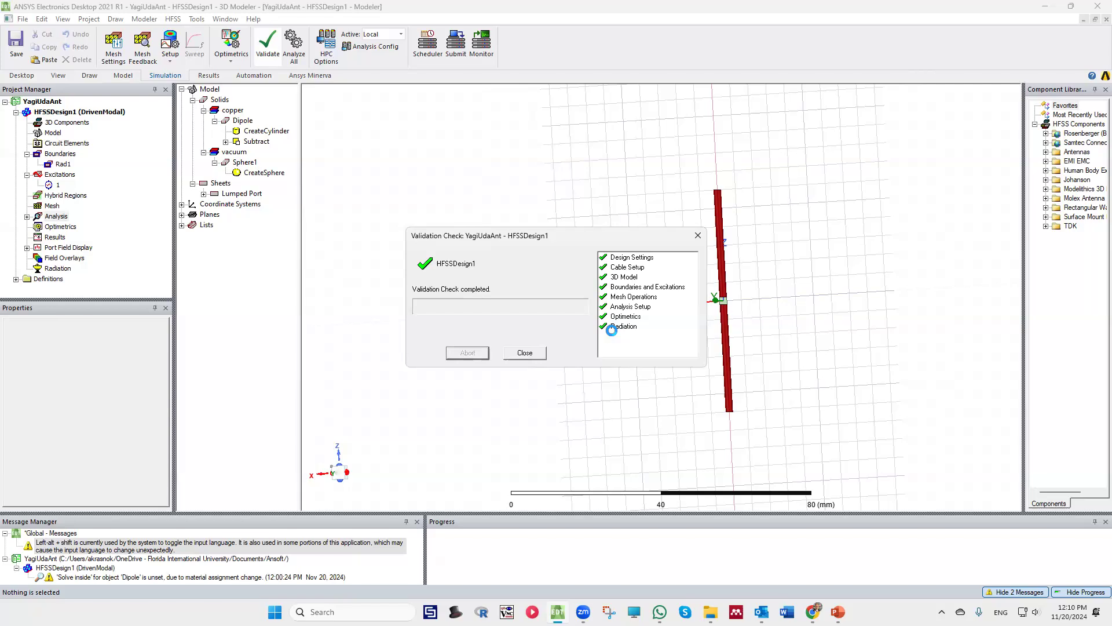
click(515, 353)
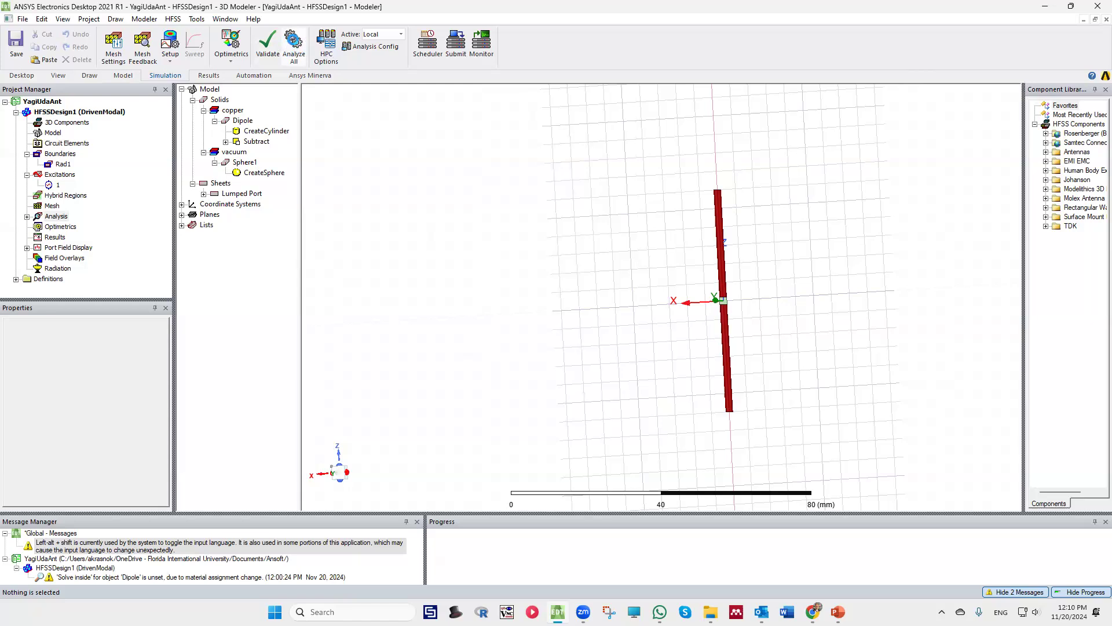
Run Analyze All to solve the design and give the project tree more vertical room
click(294, 42)
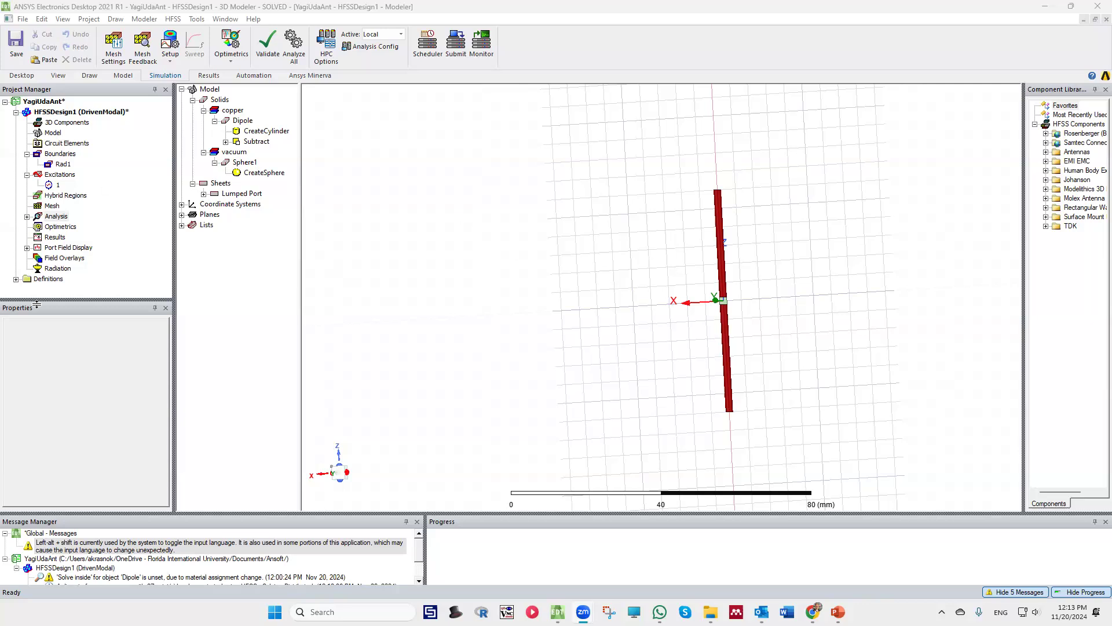
drag(53, 299, 54, 386)
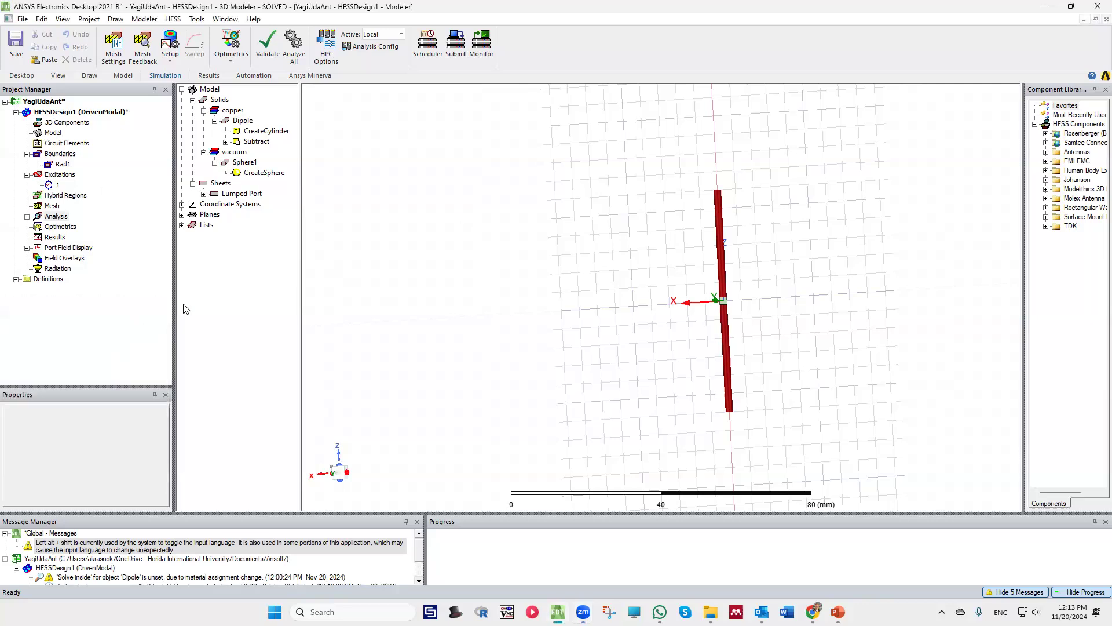
scroll(478, 237, up, 3)
scroll(479, 235, down, 4)
scroll(677, 398, up, 4)
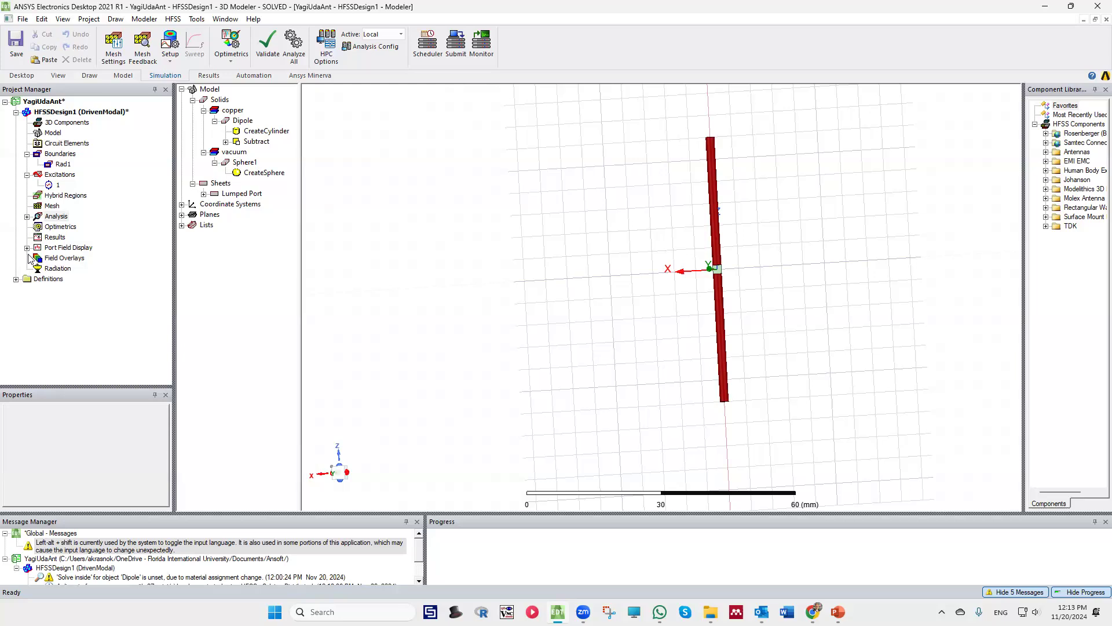
Create a rectangular modal solution data report of S(1,1) in dB against frequency
right_click(51, 238)
mouse_move(123, 266)
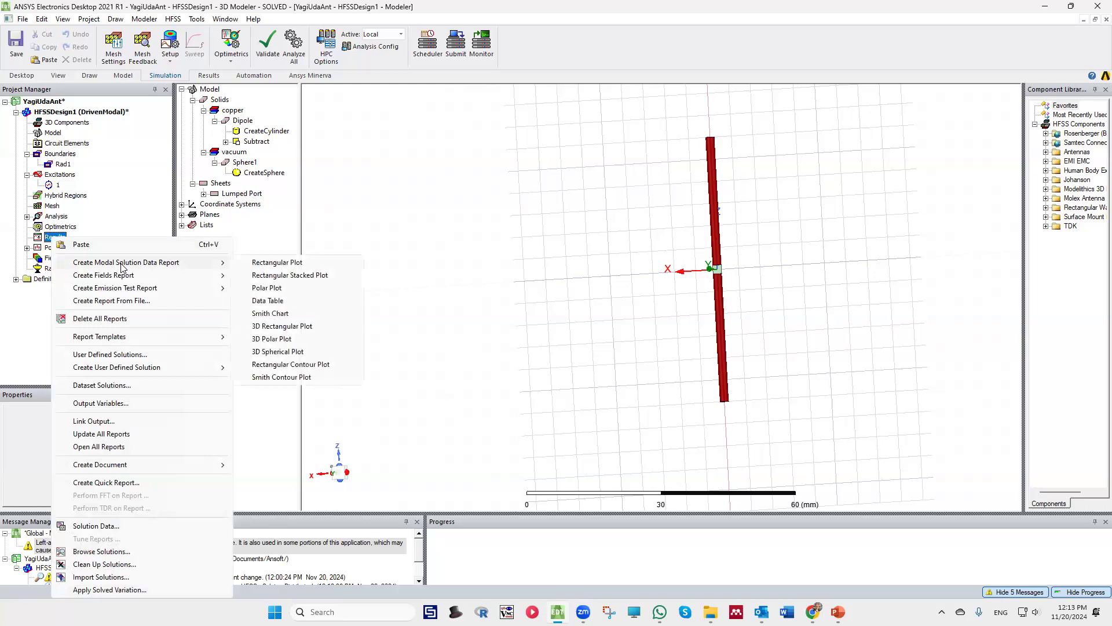
click(278, 264)
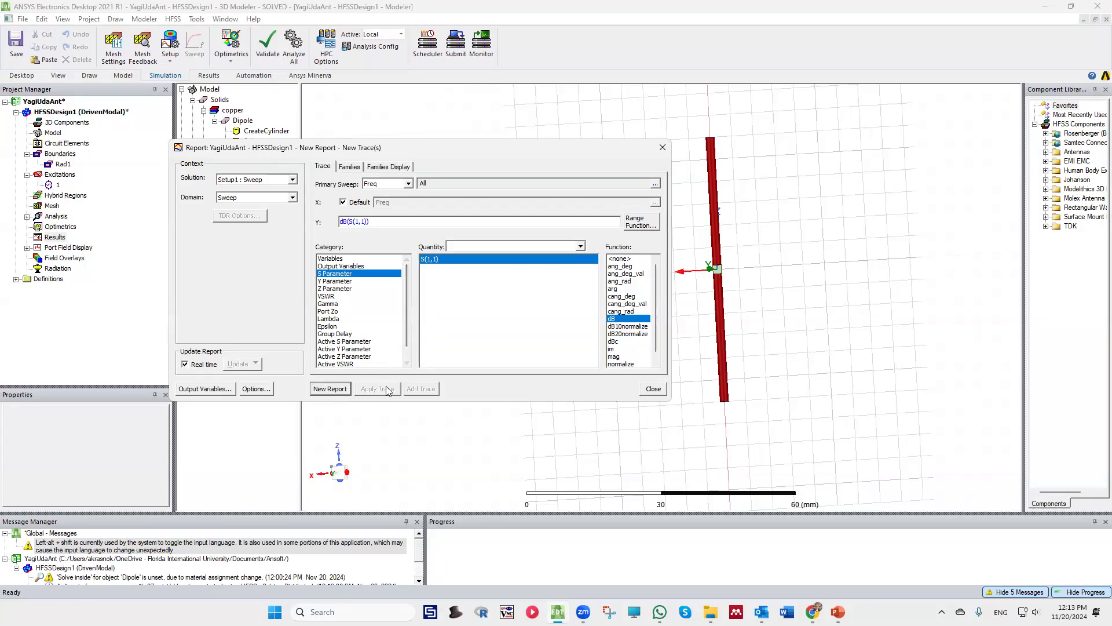
click(339, 391)
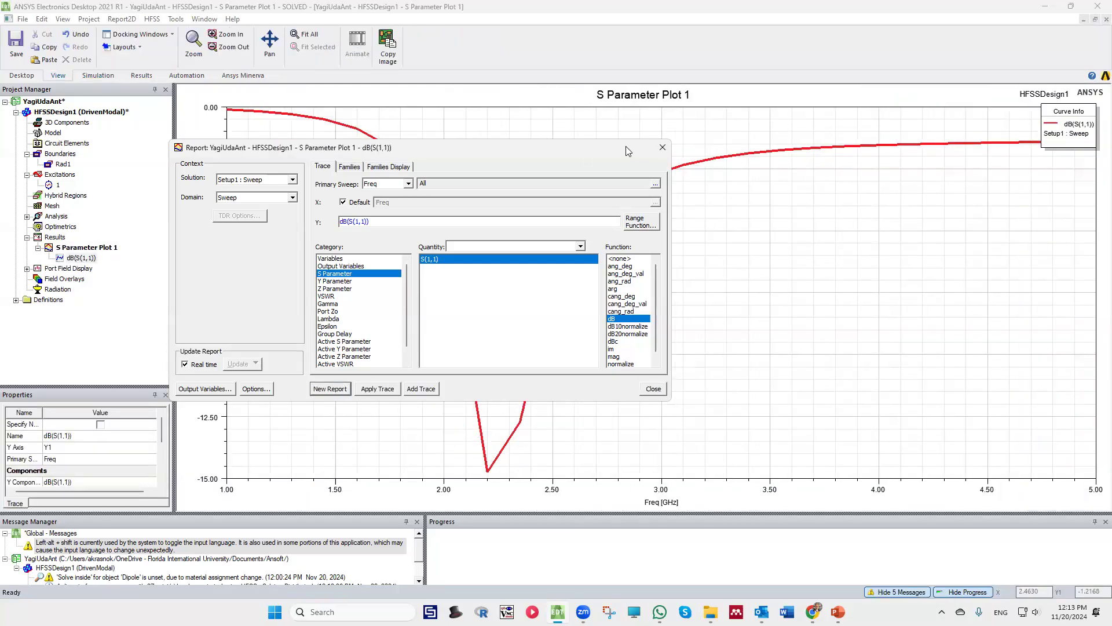
drag(628, 149, 662, 172)
click(695, 170)
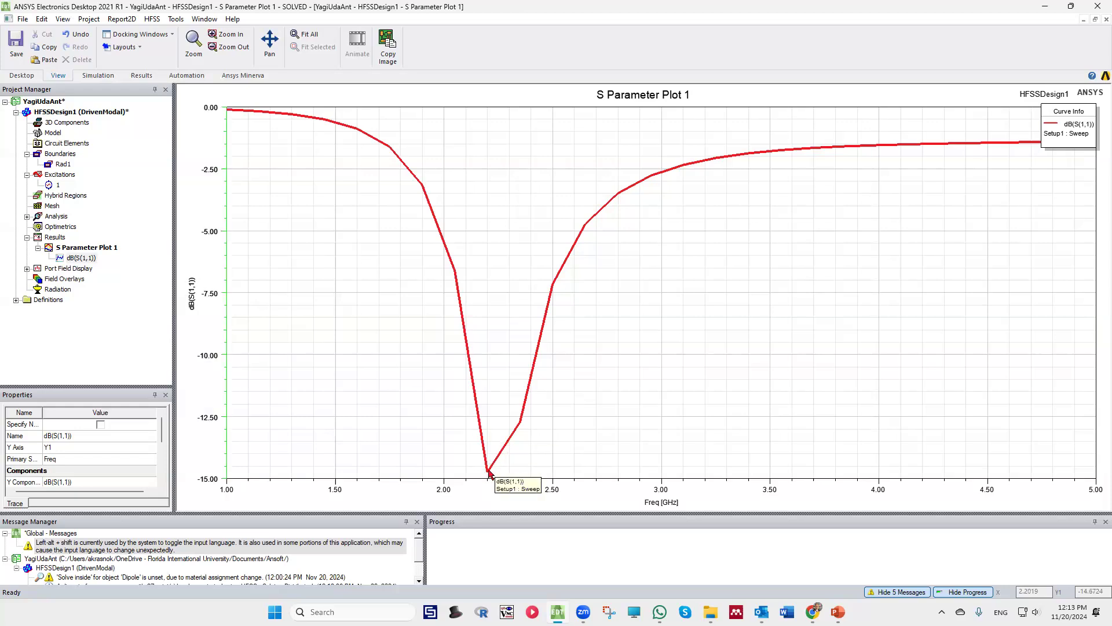
Add a marker at the minimum of the dB(S(1,1)) curve, at 2.2 GHz
right_click(498, 455)
mouse_move(579, 248)
click(652, 248)
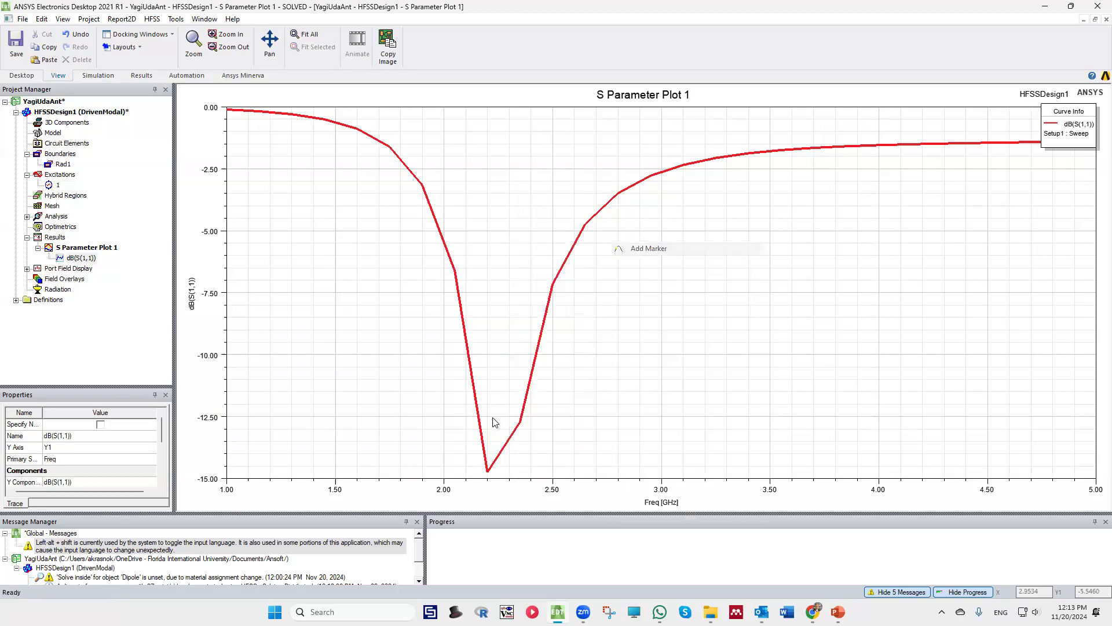
click(487, 467)
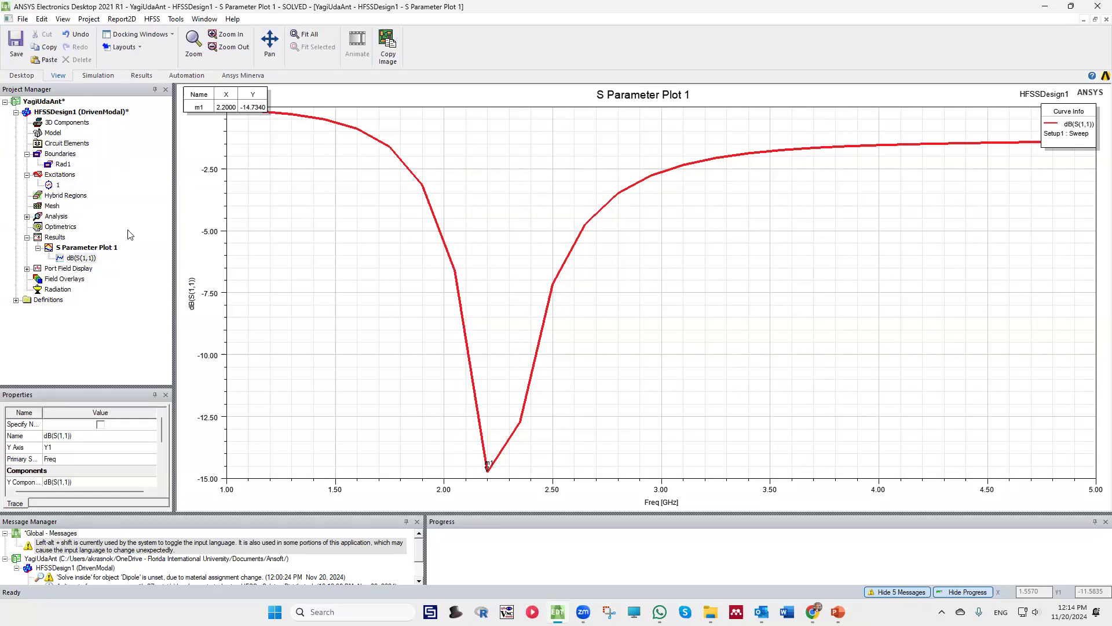
Create a rectangular modal solution data report of the Z parameter Z(1,1) with the dB20 function
right_click(54, 238)
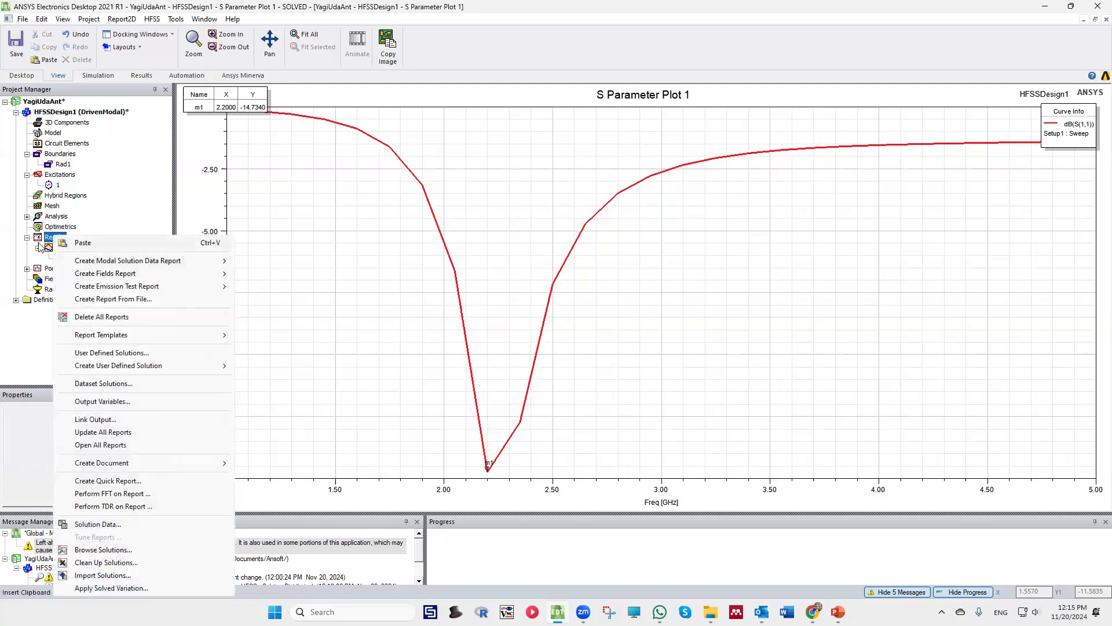
right_click(41, 237)
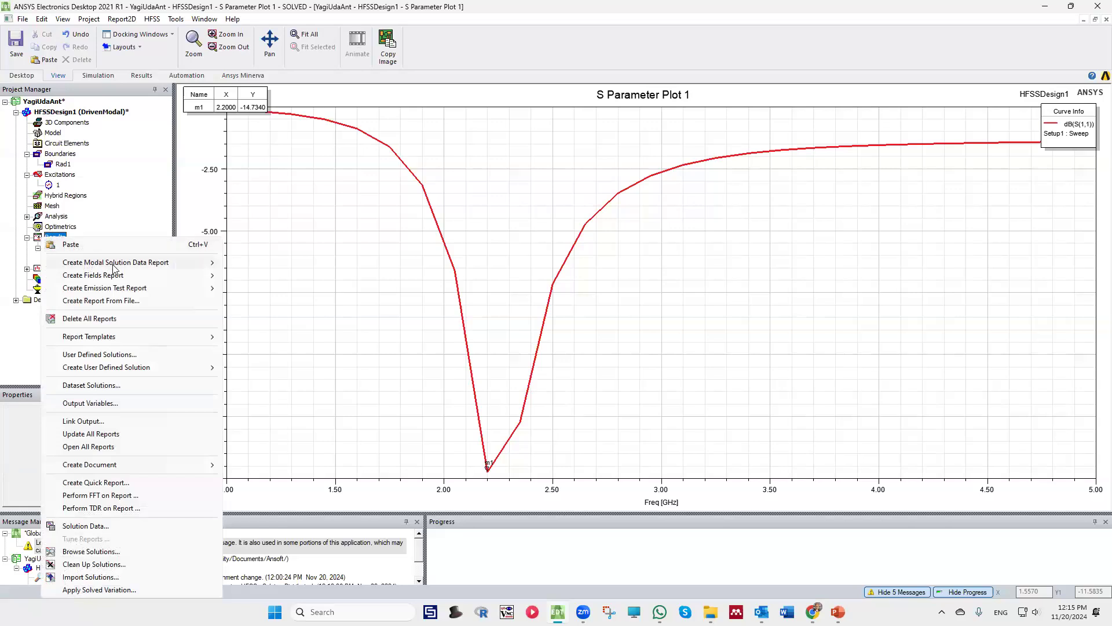
mouse_move(114, 267)
click(241, 264)
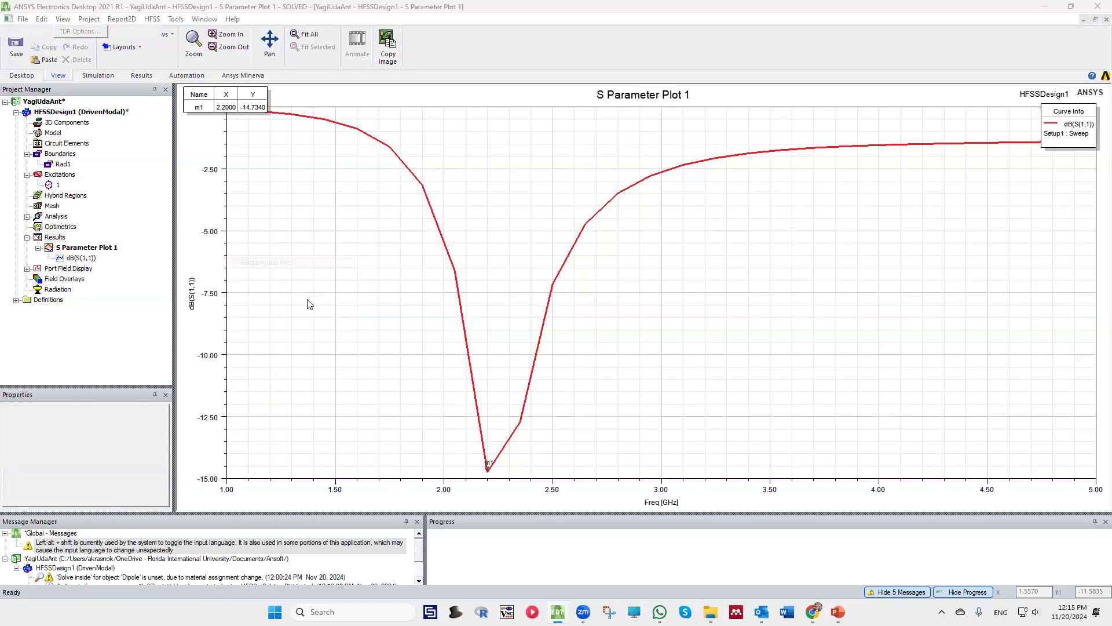
click(366, 311)
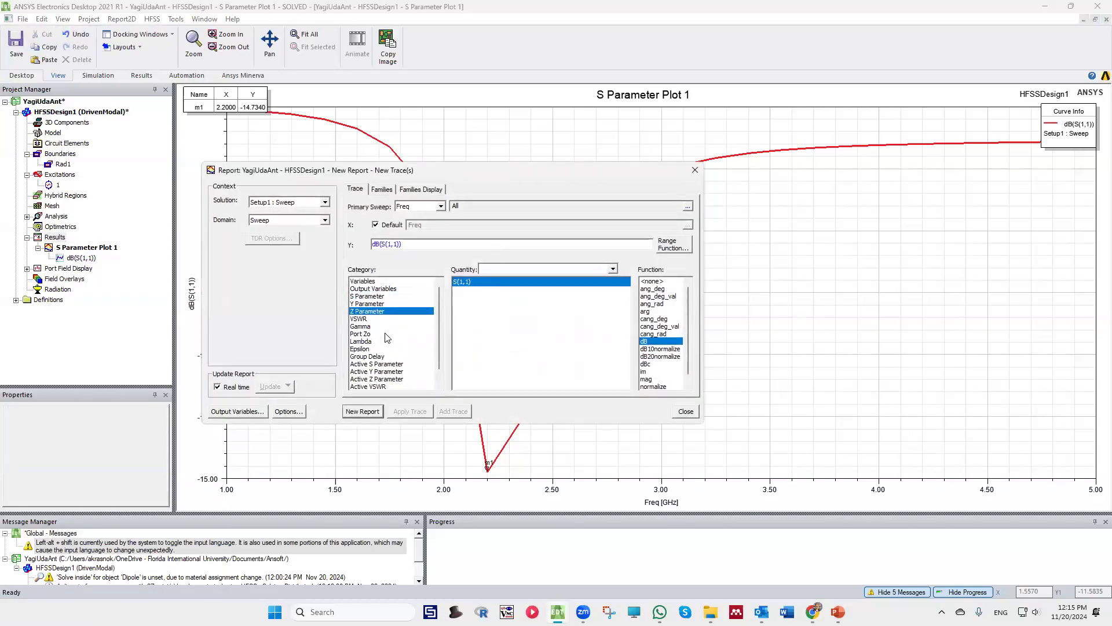
click(362, 411)
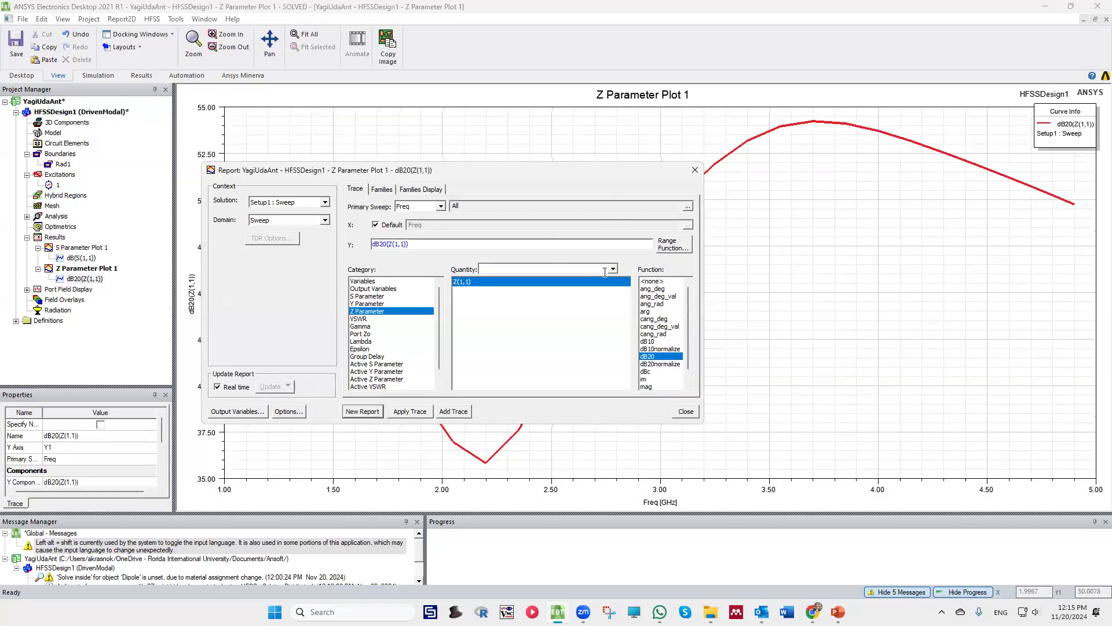
Create a second Z parameter report plotting the real and imaginary parts of Z(1,1) against frequency
click(554, 164)
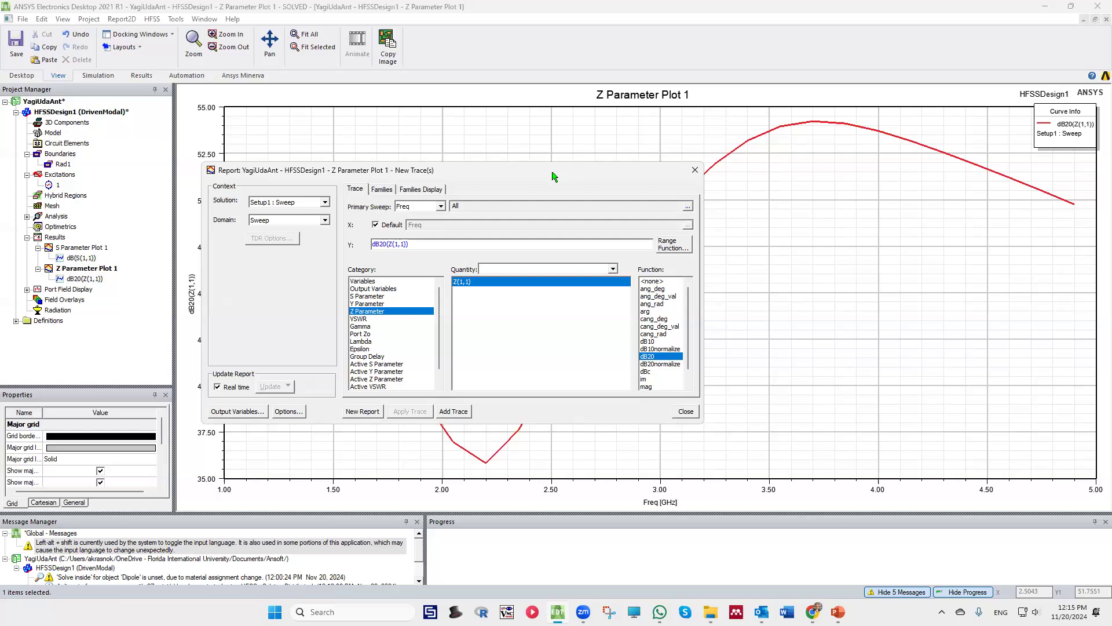
drag(554, 177, 498, 134)
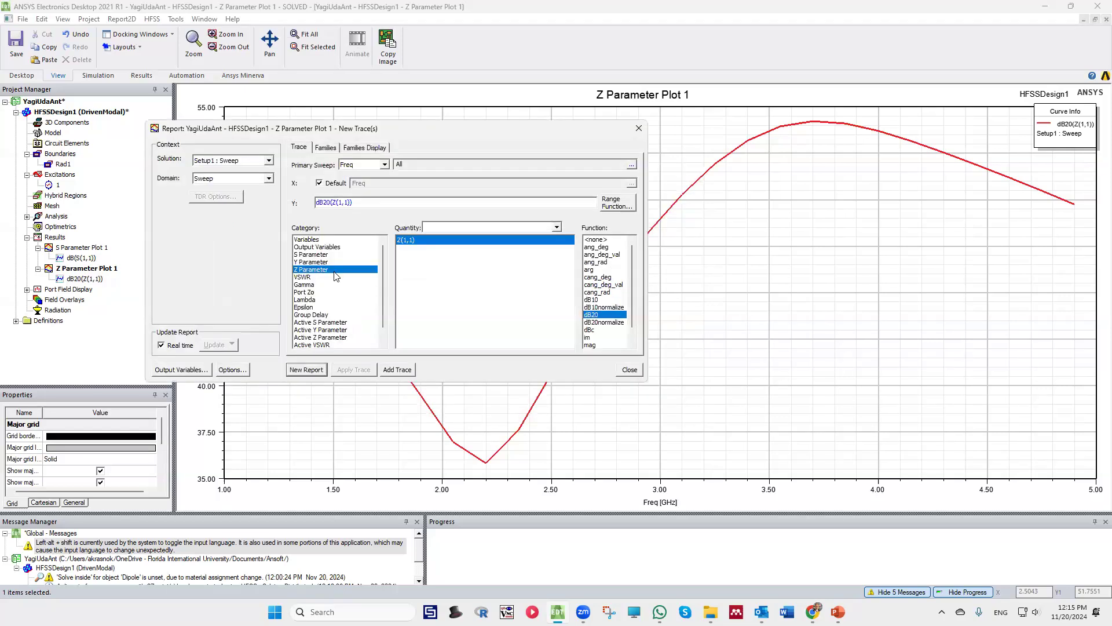
scroll(608, 336, down, 2)
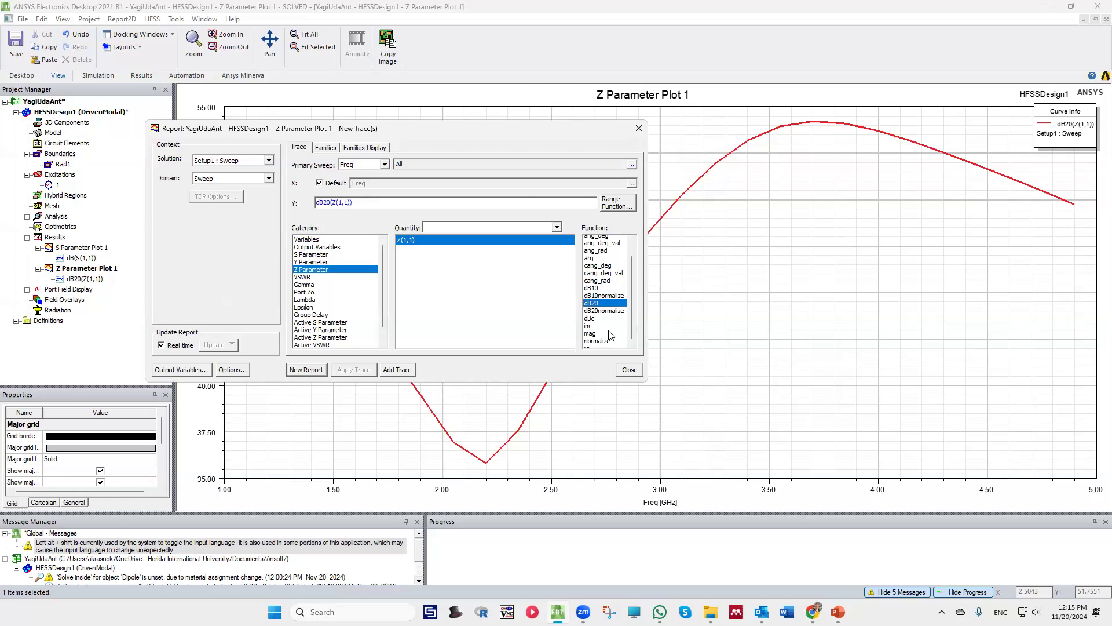
click(587, 345)
ctrl+click(600, 323)
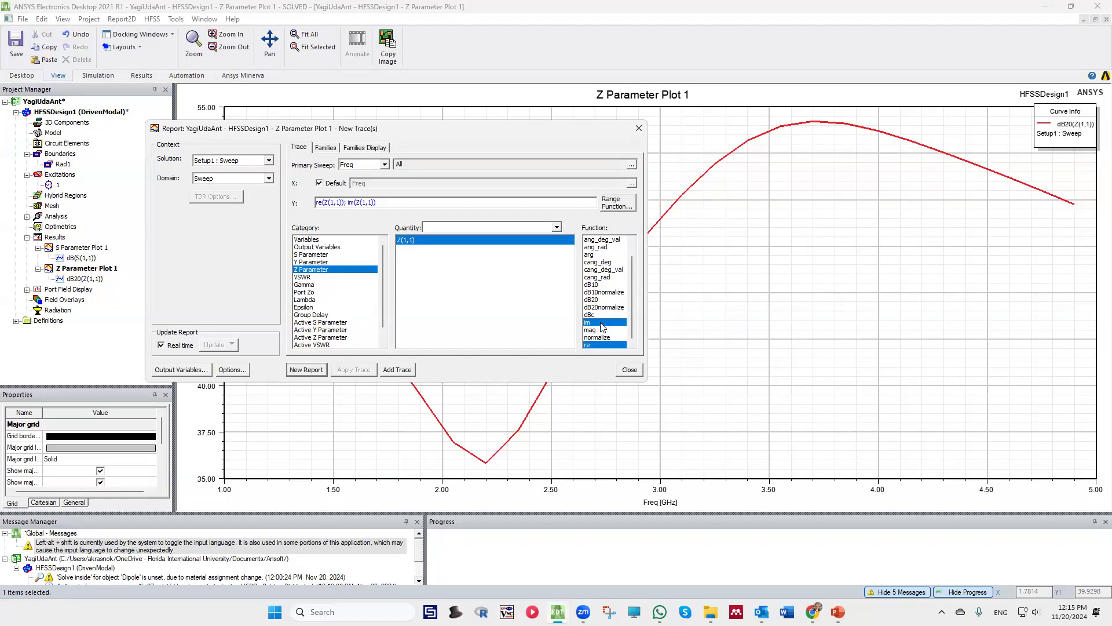
click(313, 369)
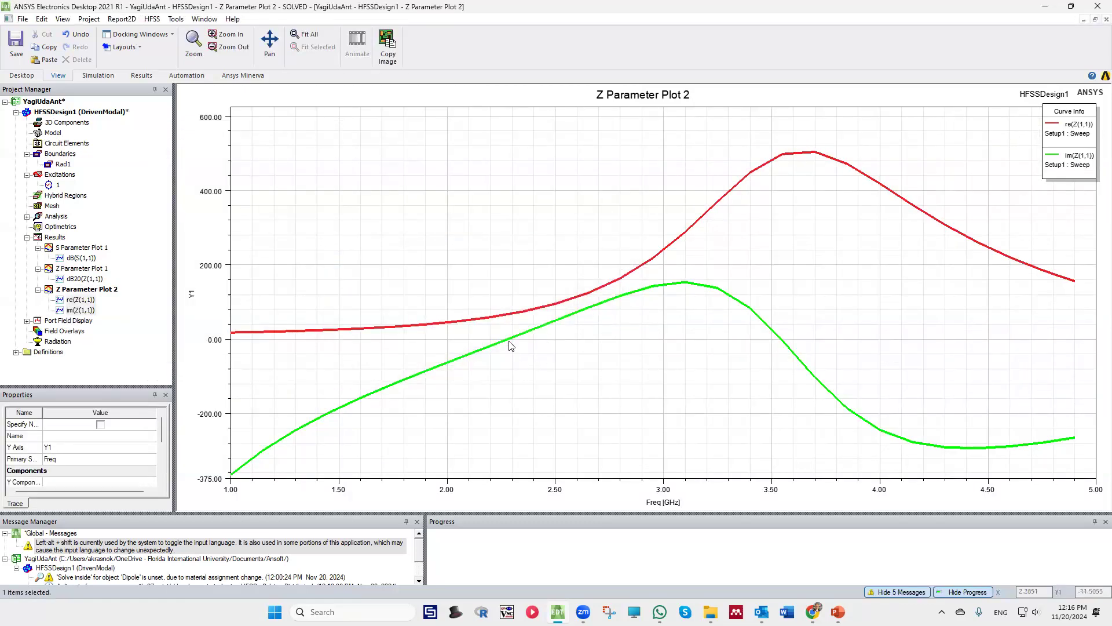
Add markers on the im(Z(1,1)) curve on both sides of its first zero crossing, at 2.35 GHz and 2.2 GHz
right_click(514, 343)
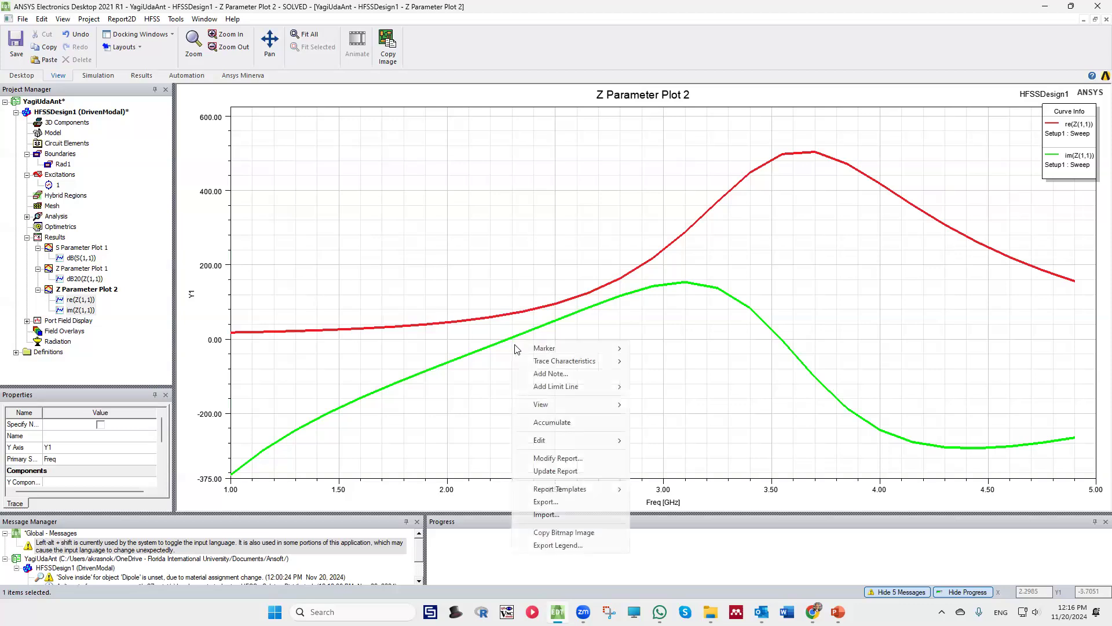
mouse_move(579, 348)
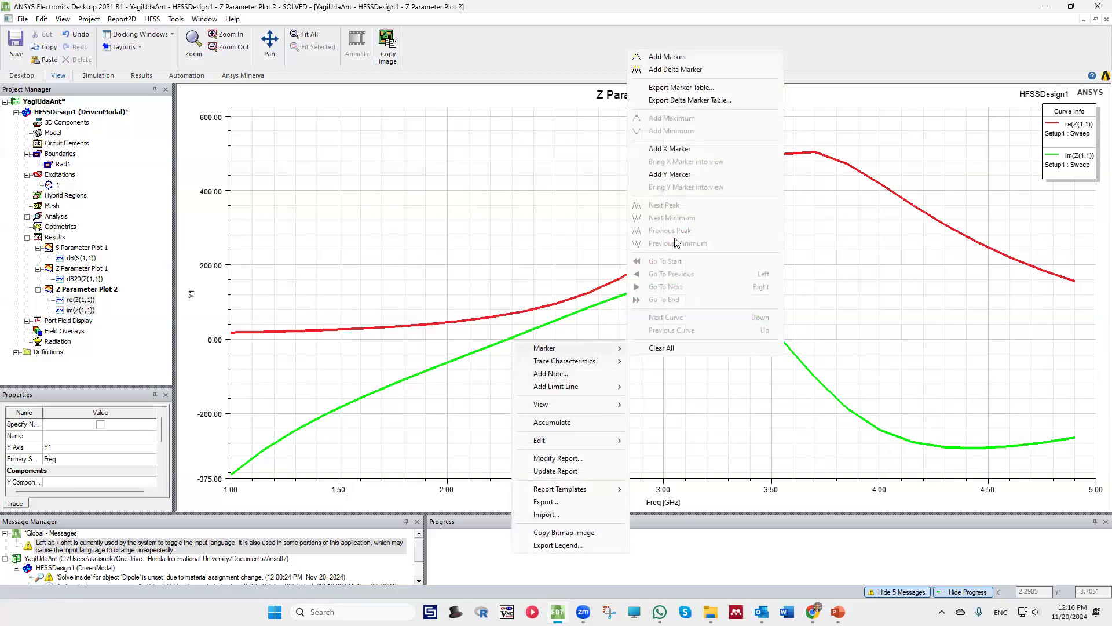
click(661, 56)
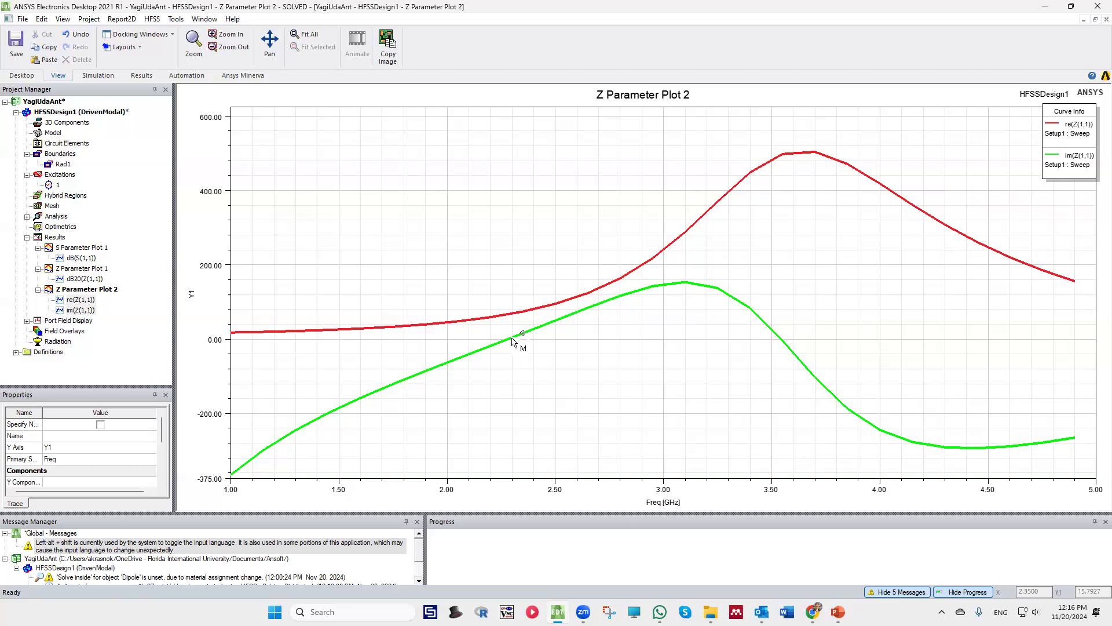
click(512, 342)
click(511, 343)
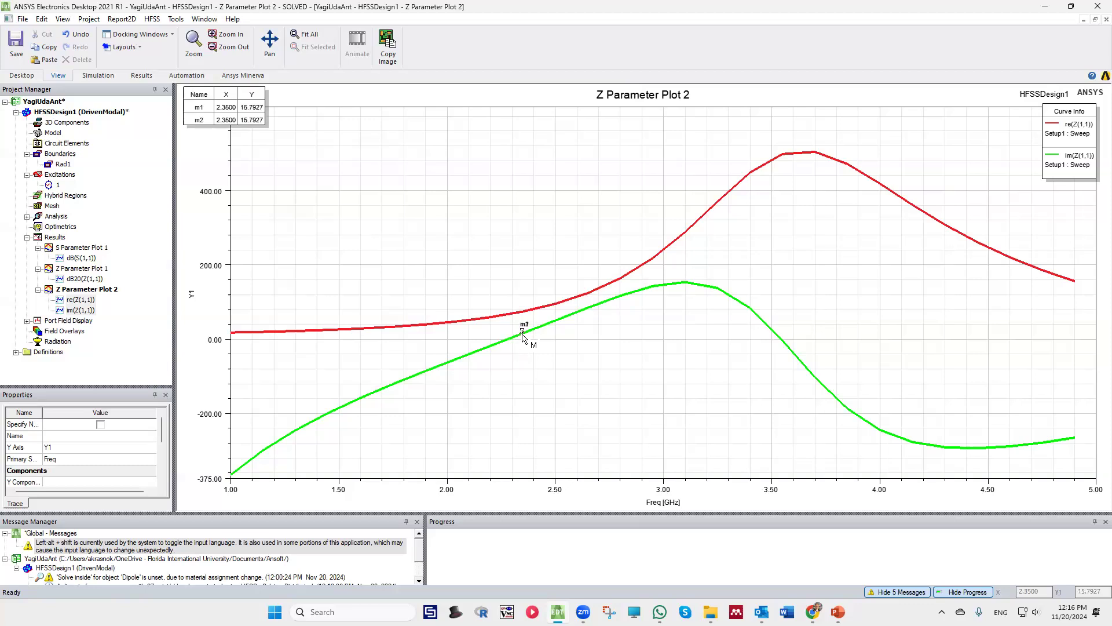
click(512, 344)
click(512, 344)
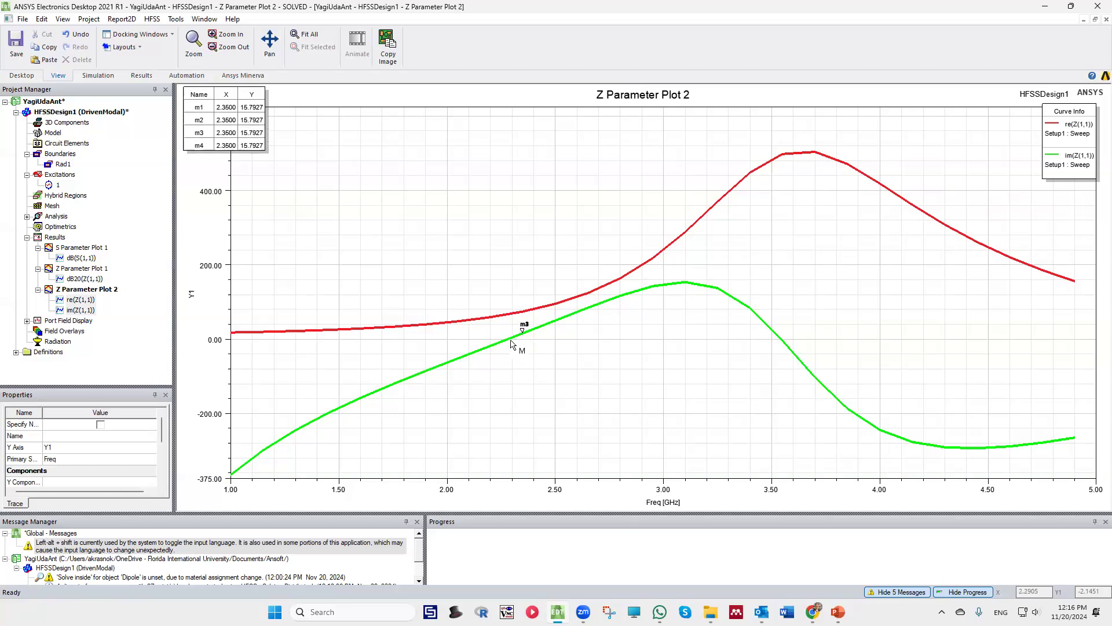
click(512, 344)
click(504, 347)
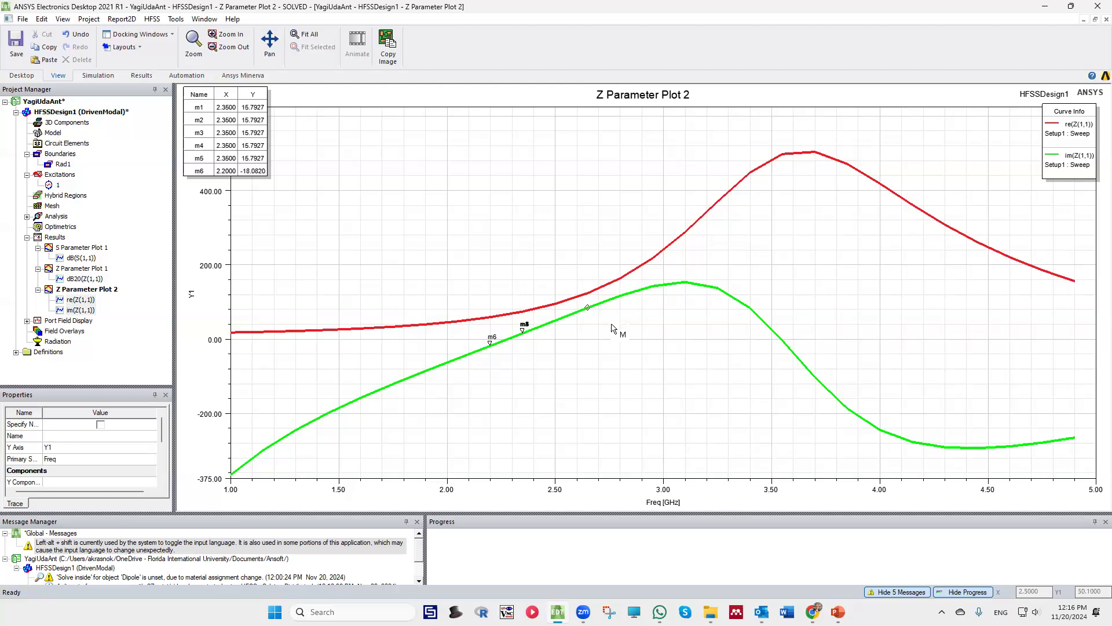
Add a marker on the re(Z(1,1)) curve at 2.2 GHz and save the project
click(491, 317)
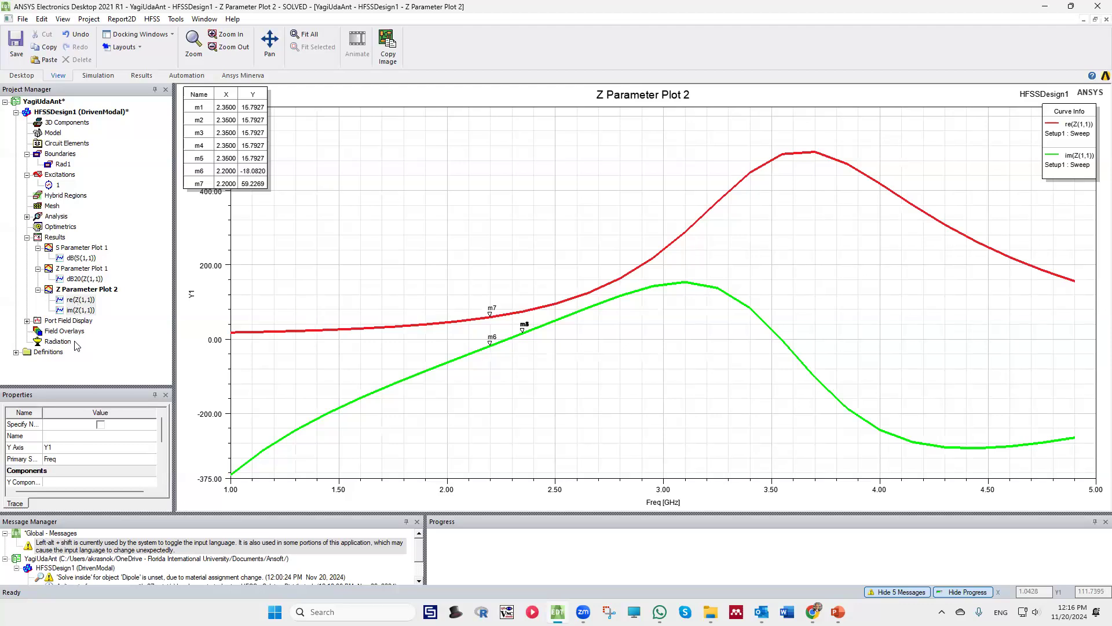
click(16, 43)
Insert an infinite sphere far field setup with 5 deg step sizes for phi and theta, and select it under Radiation
click(51, 343)
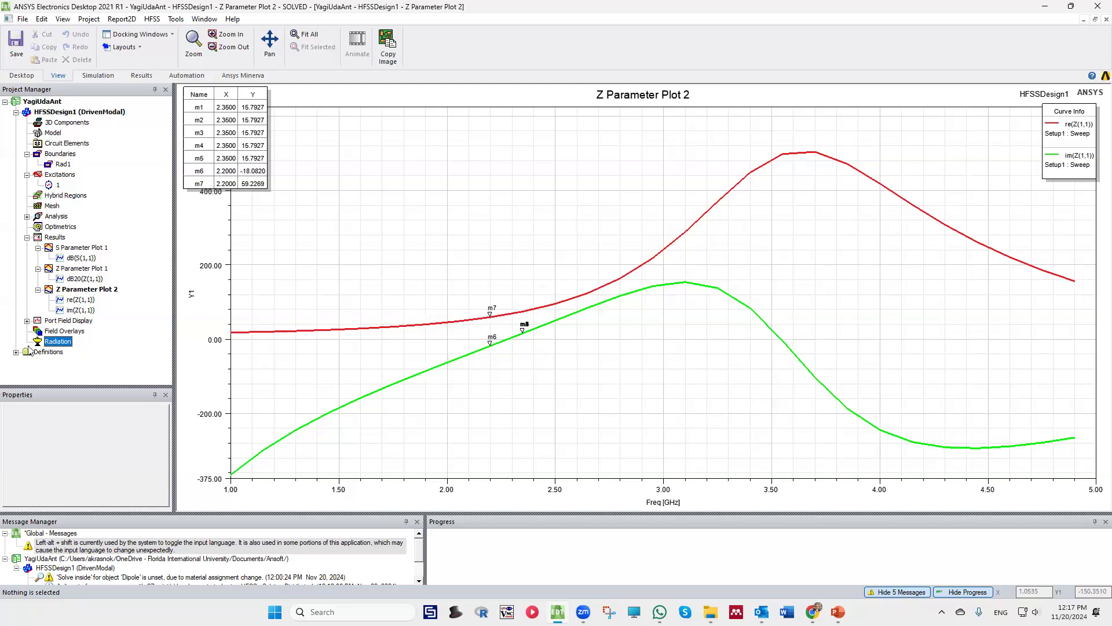
right_click(58, 342)
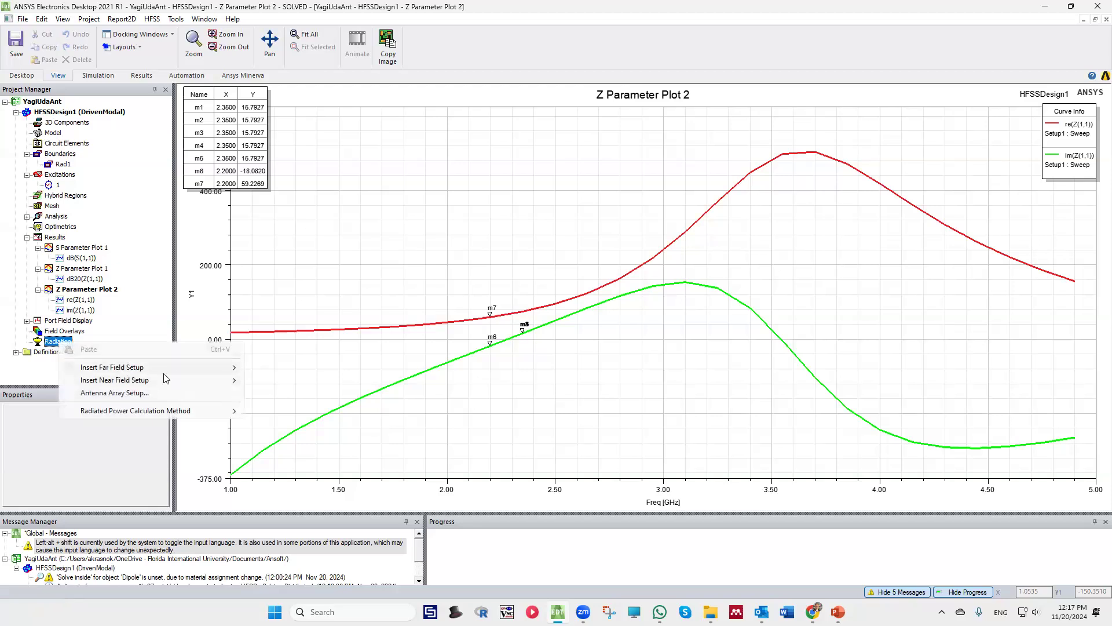
mouse_move(170, 374)
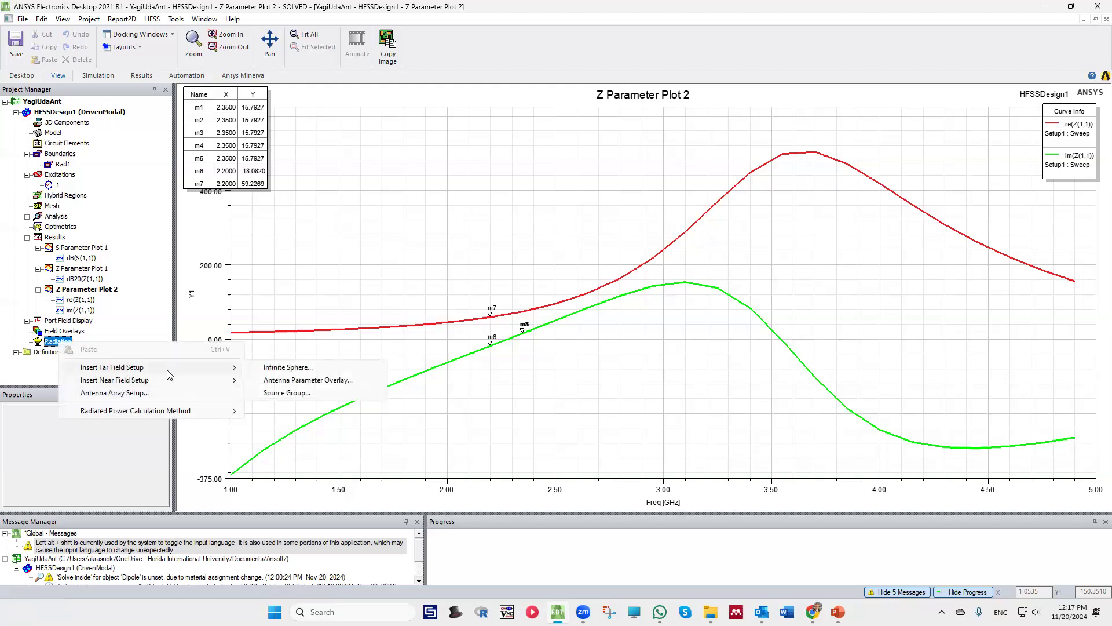
right_click(51, 344)
right_click(50, 344)
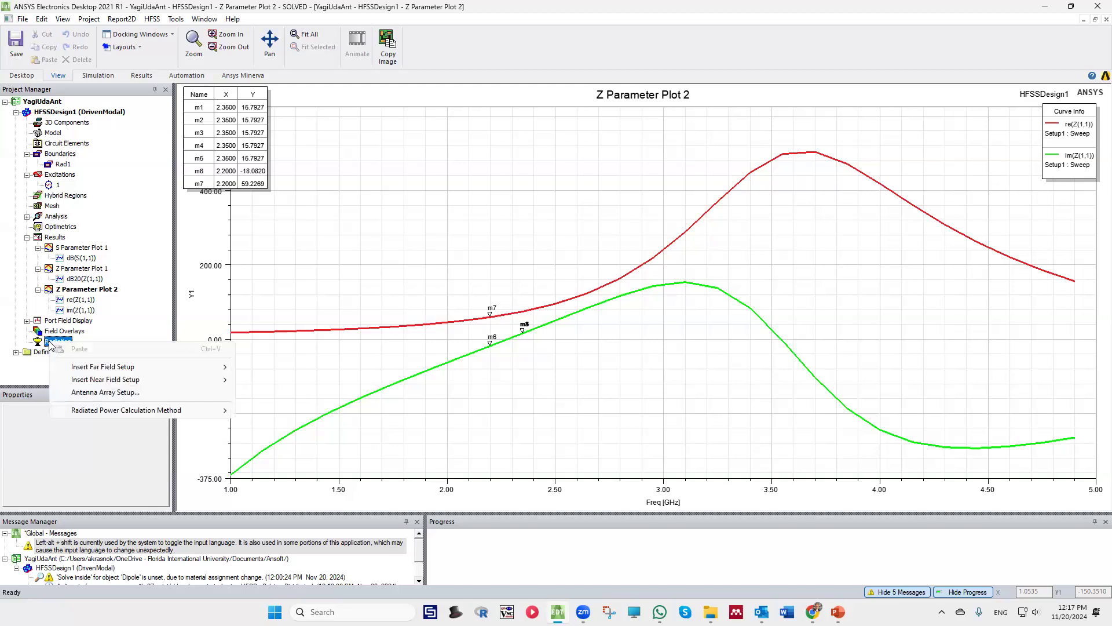
click(45, 341)
right_click(47, 342)
mouse_move(79, 358)
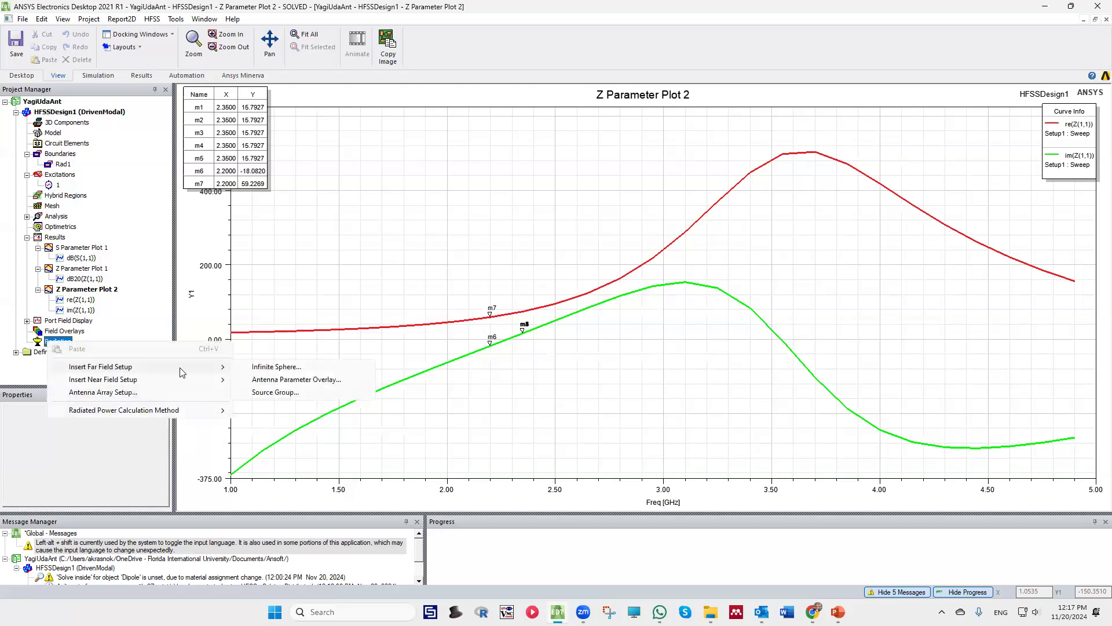
click(271, 369)
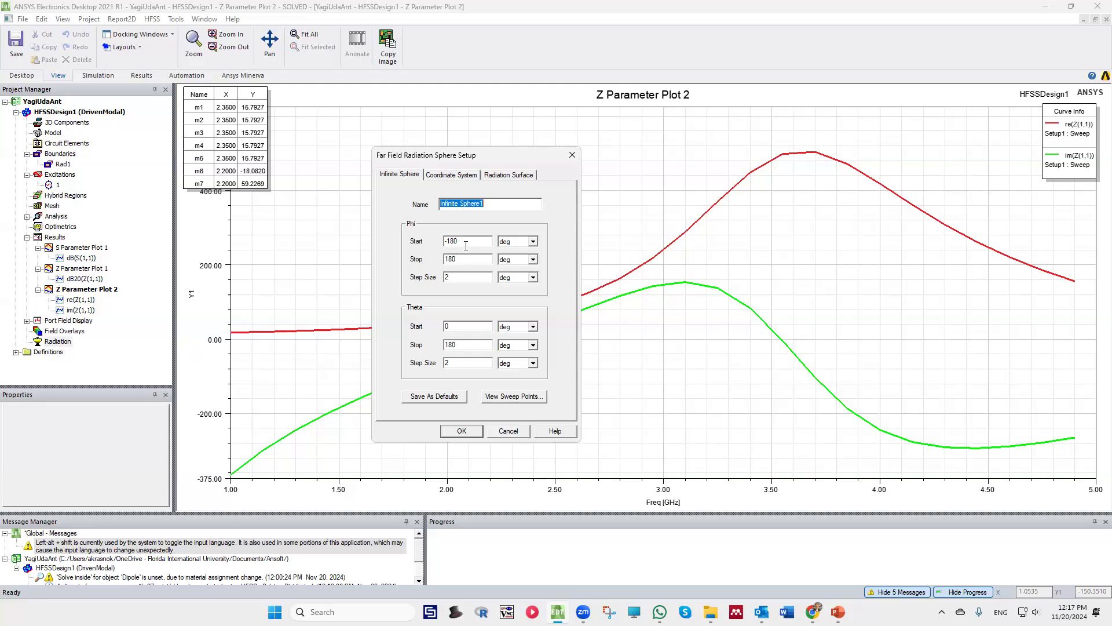
double_click(460, 276)
text(5)
click(464, 432)
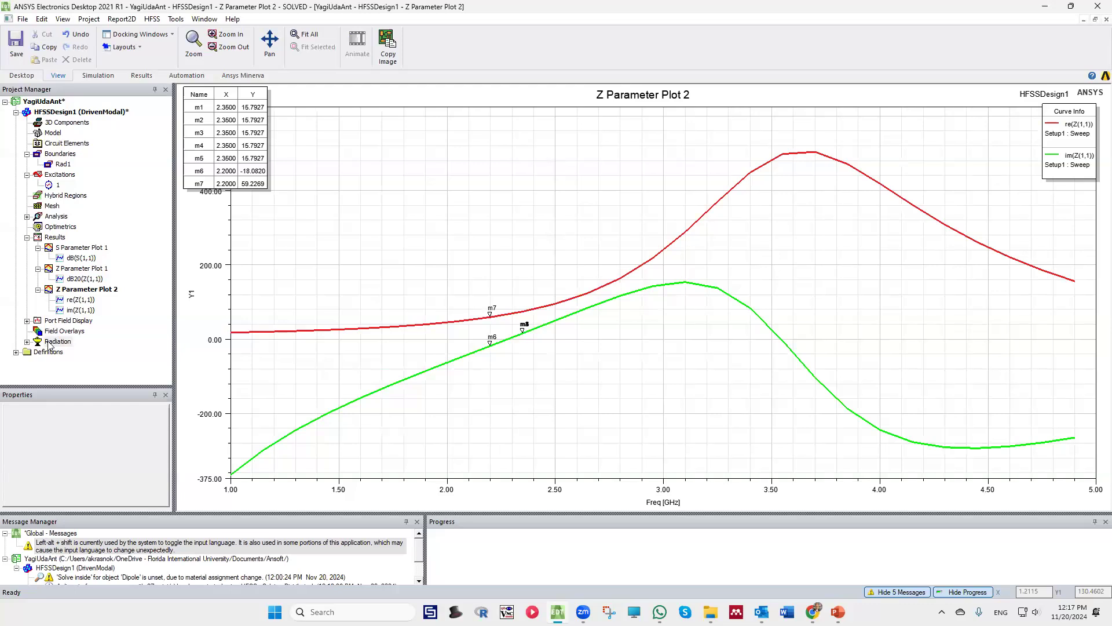
click(26, 341)
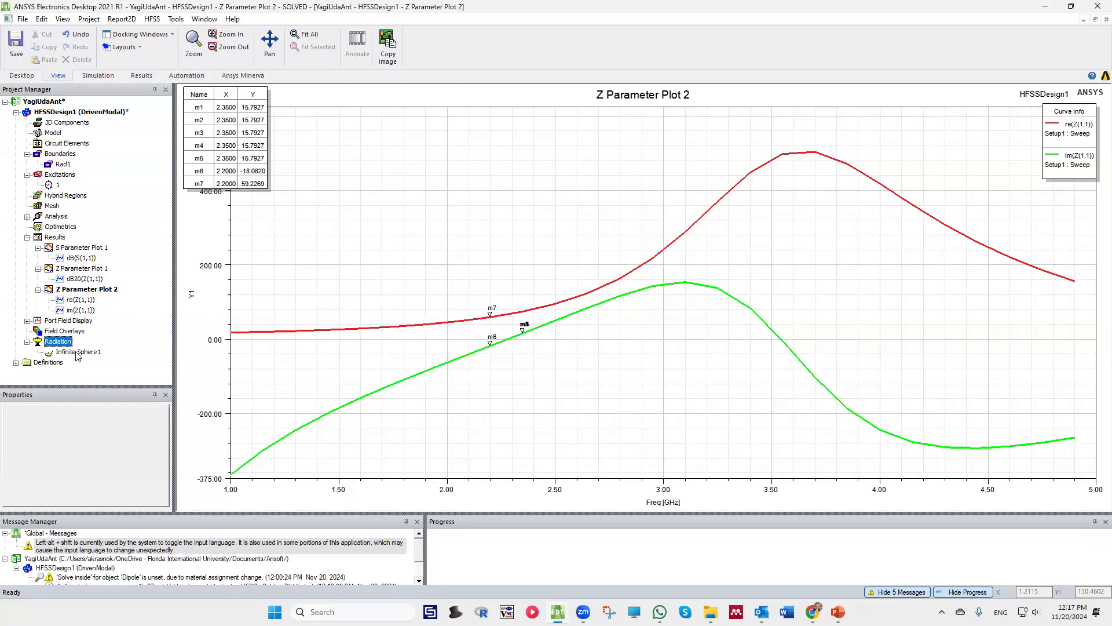
click(77, 352)
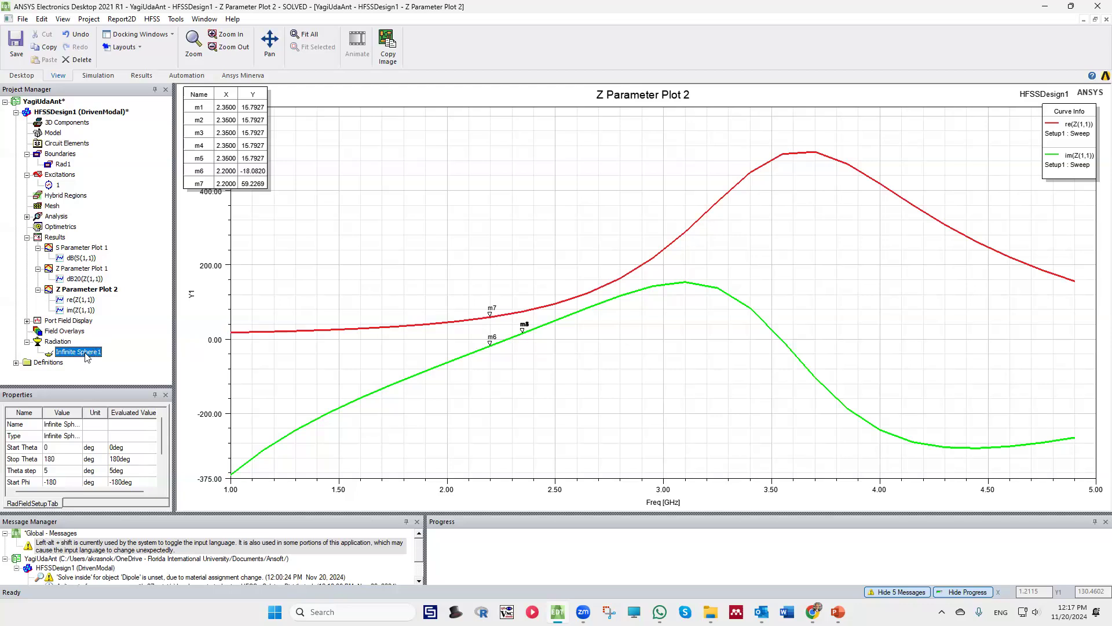
Start a 3D polar far fields report on Infinite Sphere1 with the directivity quantity DirTotal
right_click(55, 236)
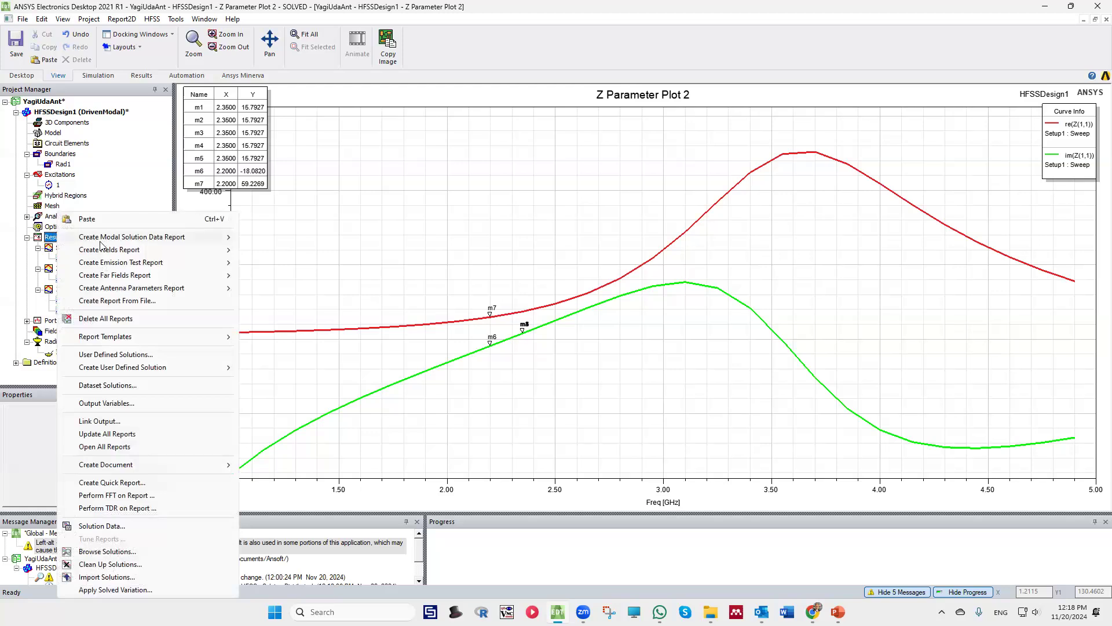
mouse_move(153, 278)
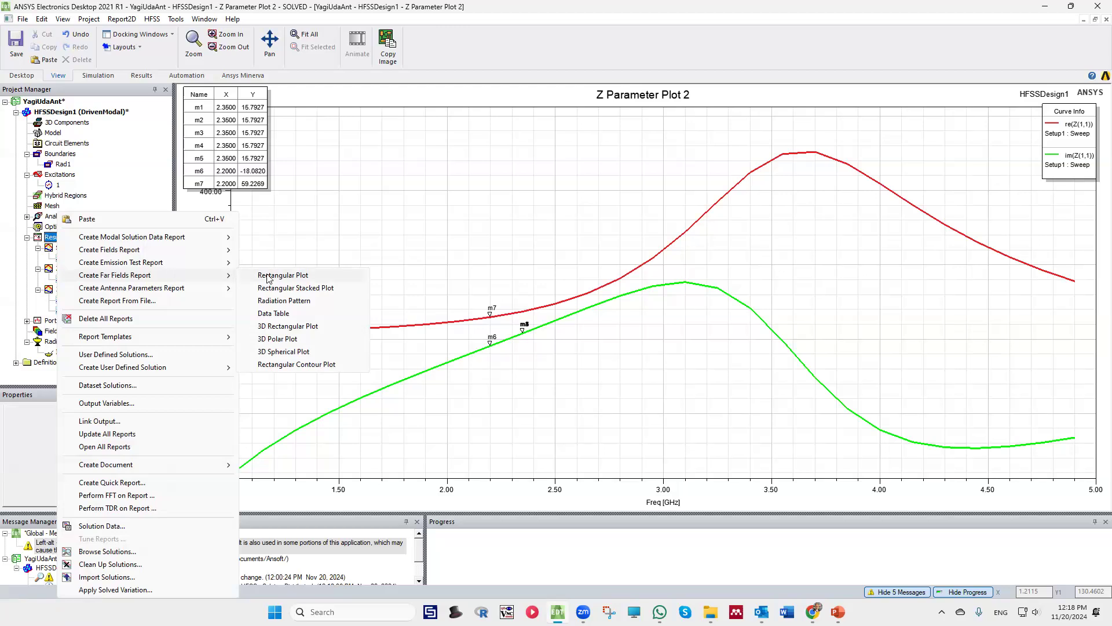
click(277, 339)
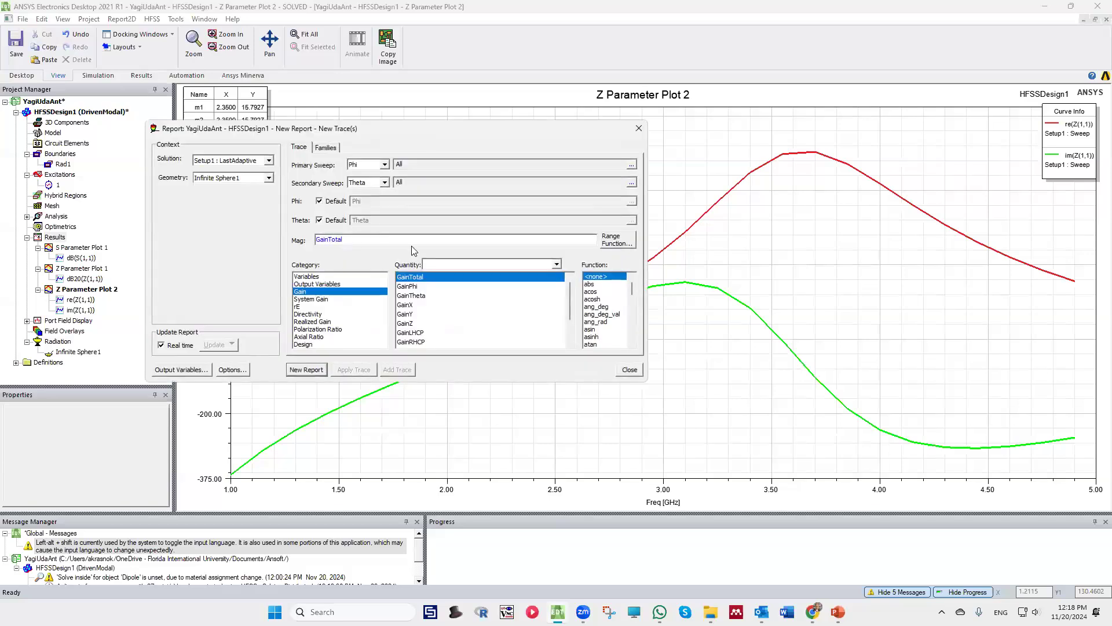
click(318, 316)
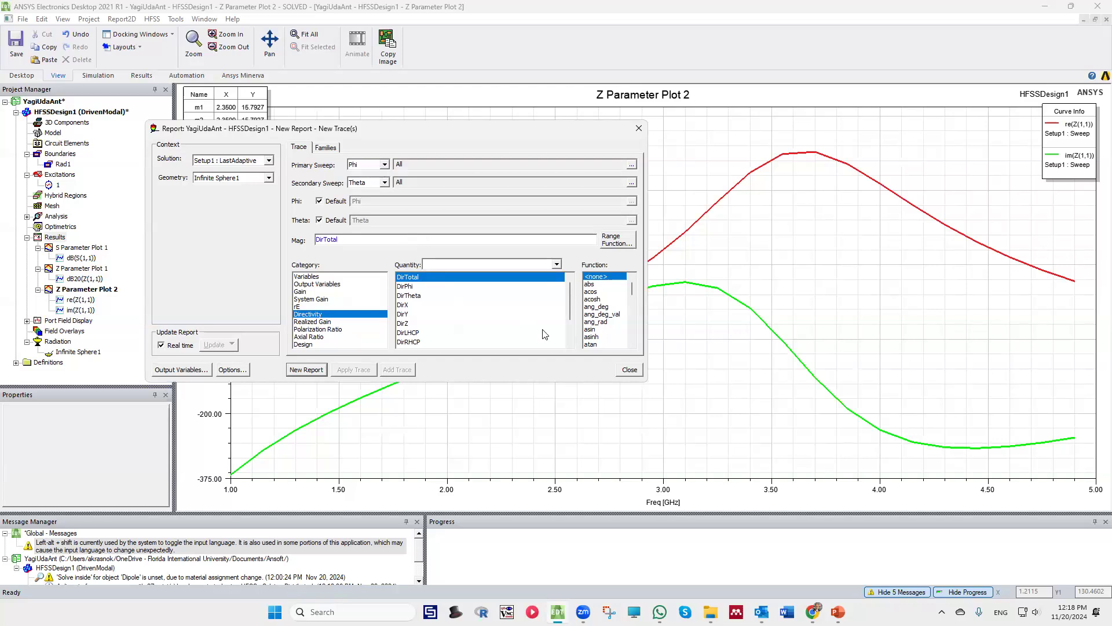
Set the report's solution to Setup1 : Sweep, limit it to the 2.2 GHz variation, and create the directivity plot
click(318, 147)
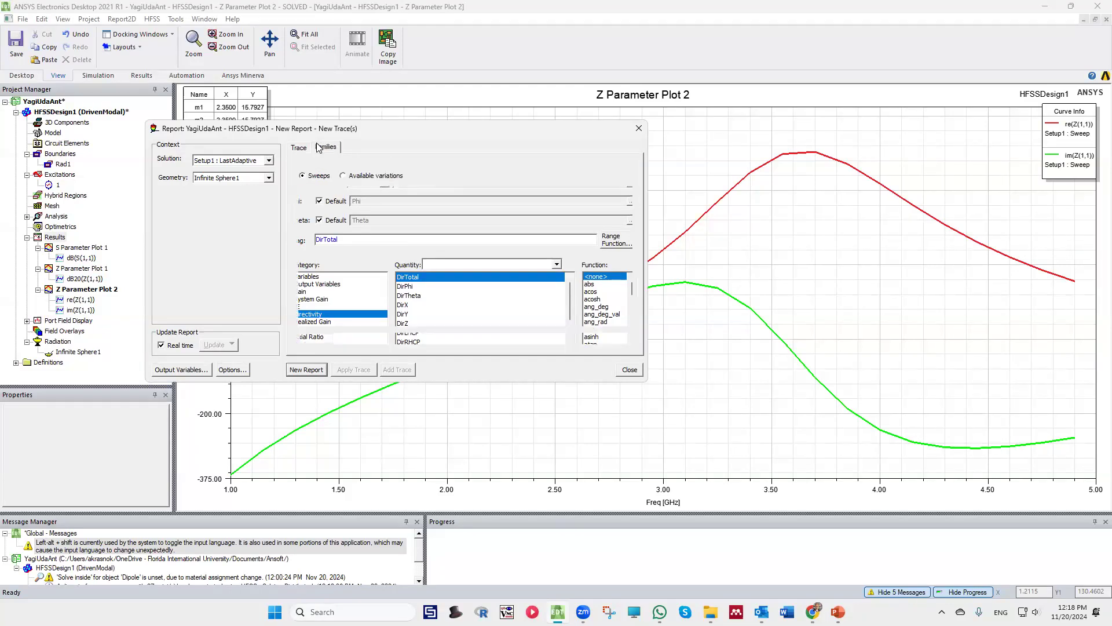
click(350, 179)
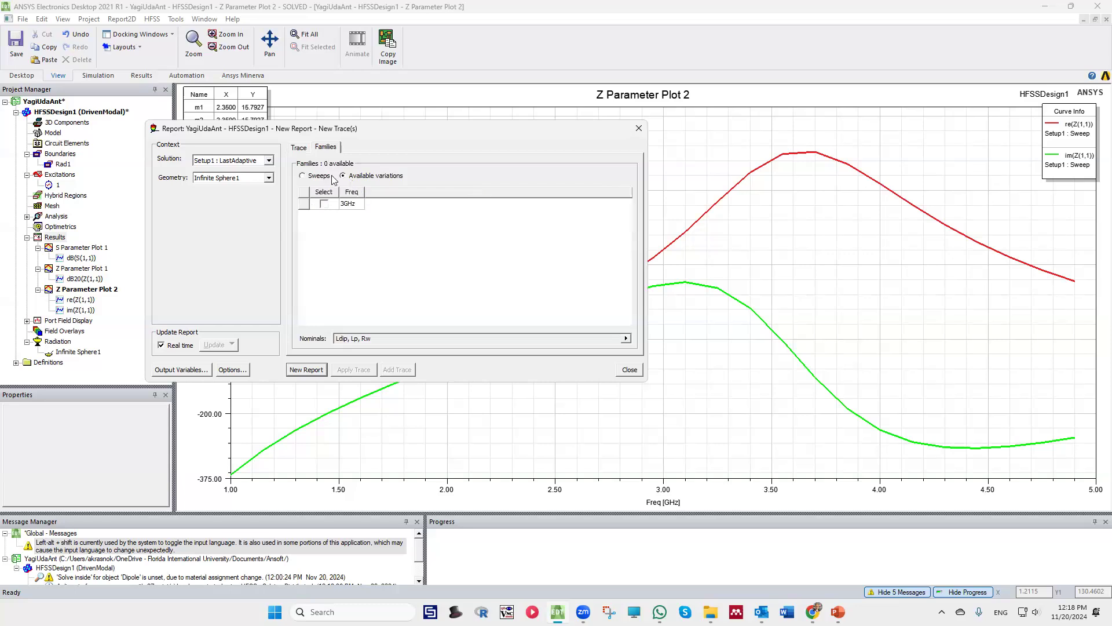
click(302, 175)
click(269, 161)
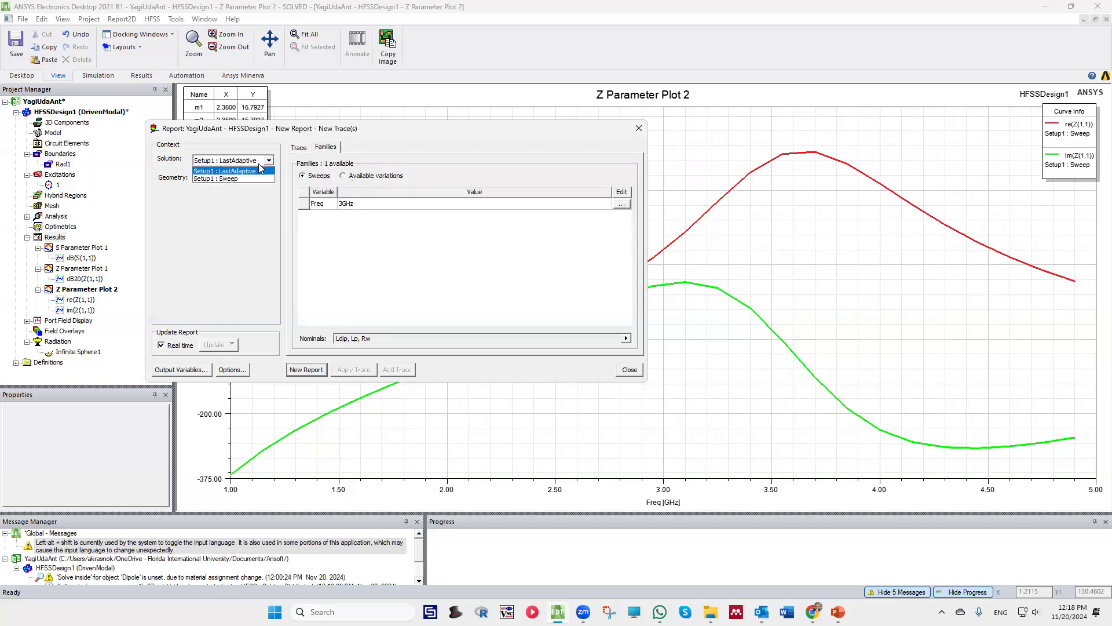
click(231, 180)
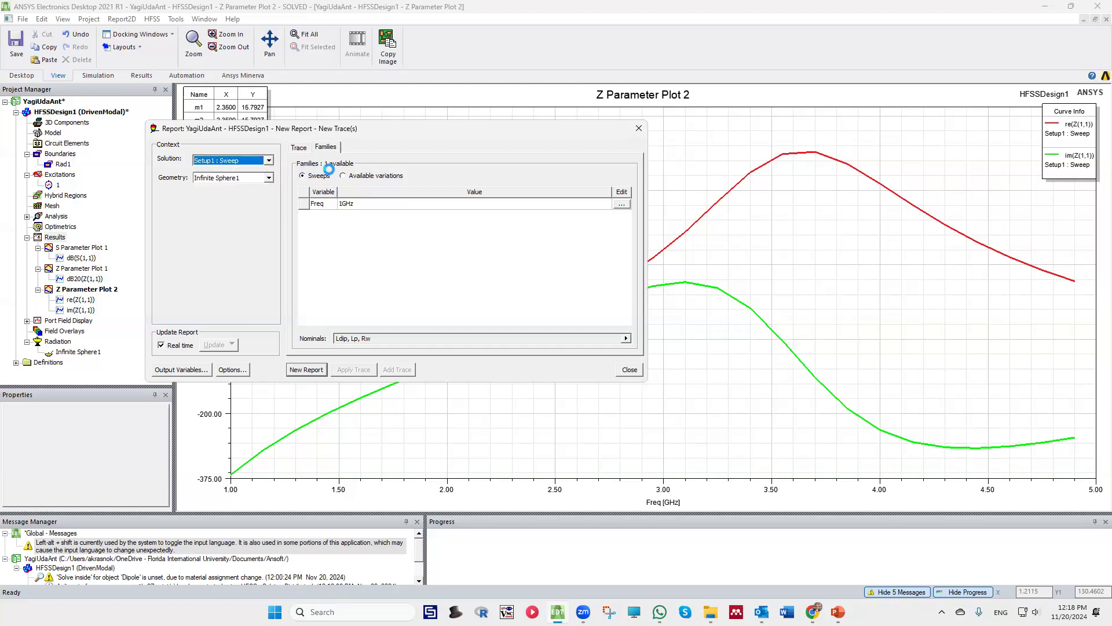
click(342, 175)
scroll(346, 288, down, 2)
scroll(348, 279, down, 2)
scroll(356, 249, up, 2)
click(323, 227)
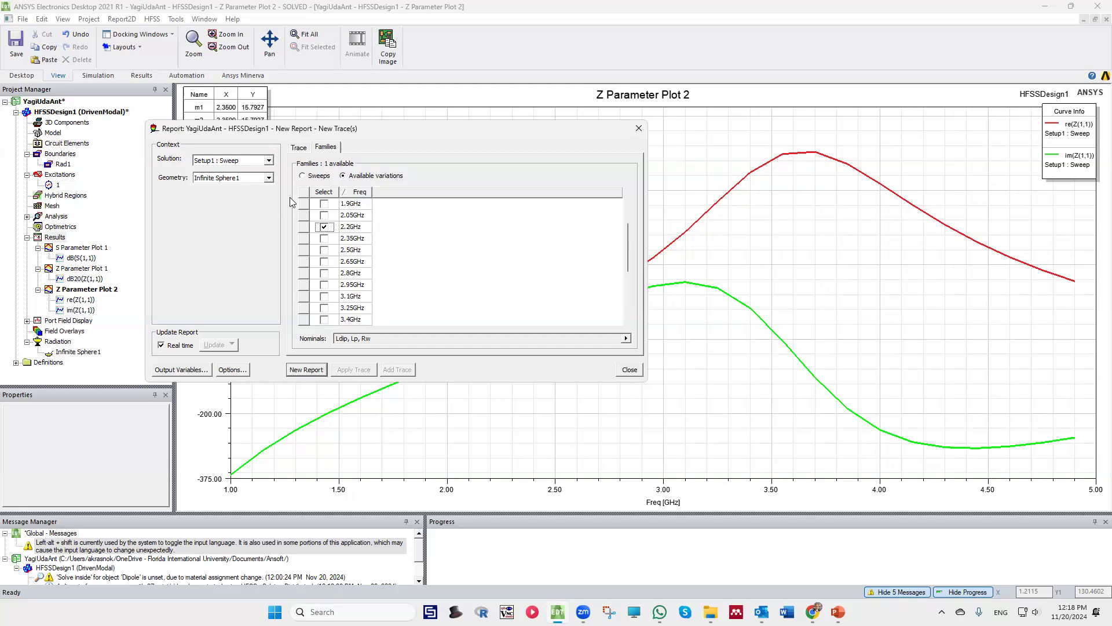
click(306, 369)
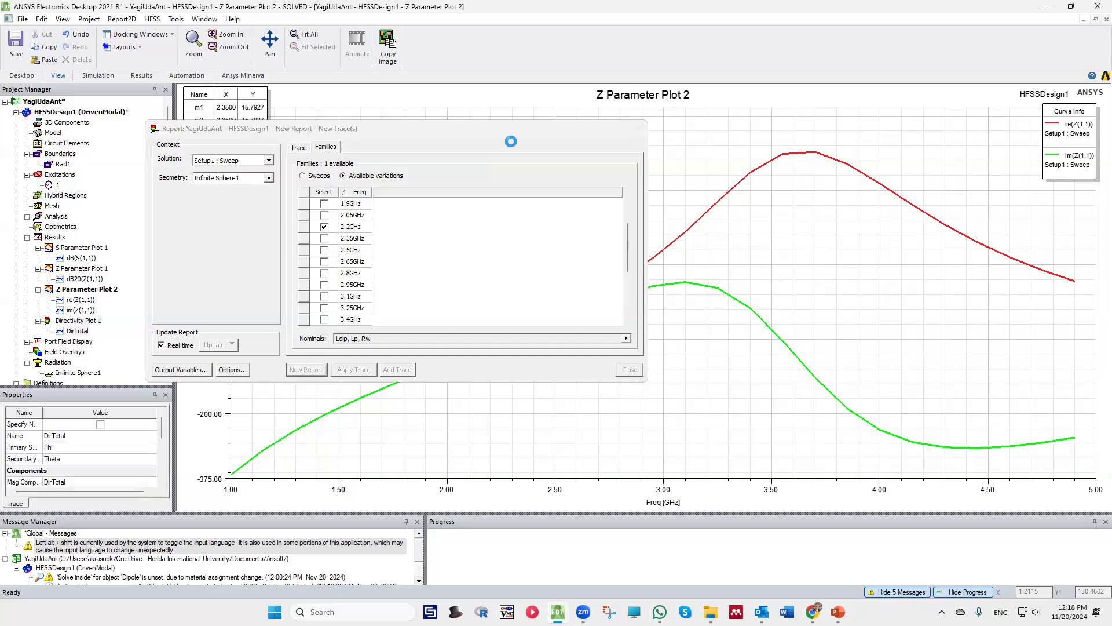
Examine the 3D directivity pattern from the side, above and oblique angles, and close the report dialog
drag(569, 136, 328, 278)
middle_drag(648, 310, 621, 271)
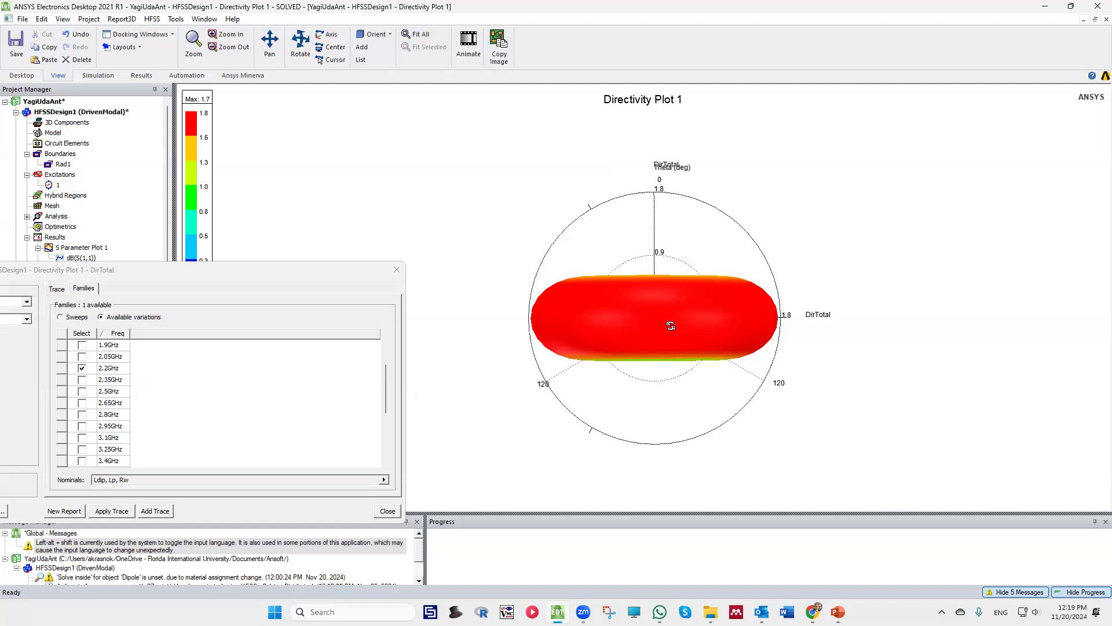
middle_drag(670, 326, 651, 248)
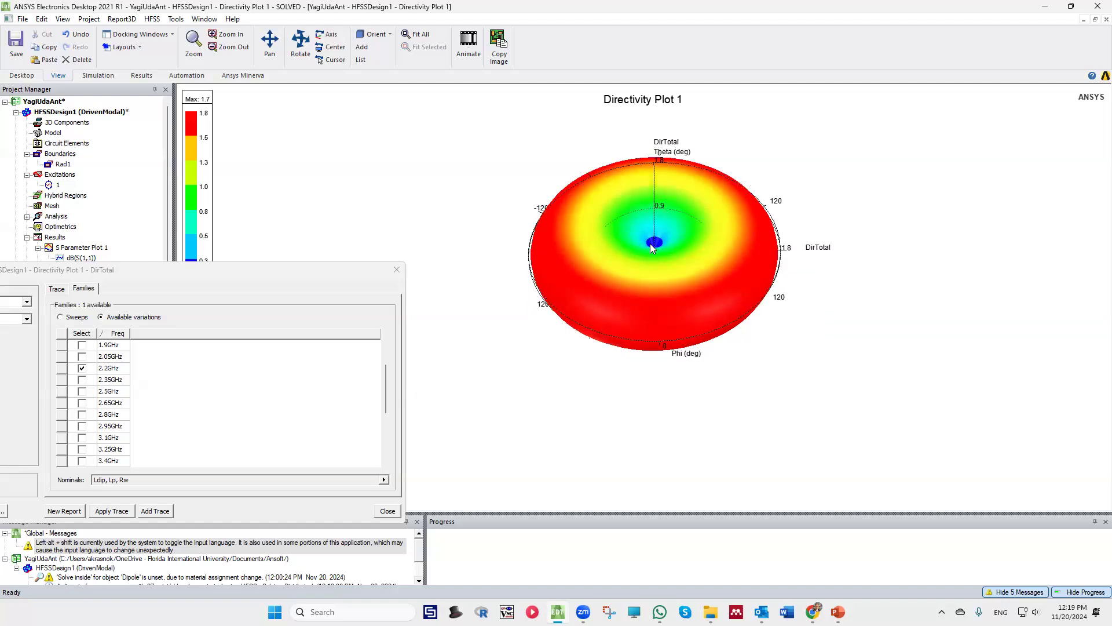
middle_drag(650, 244, 683, 277)
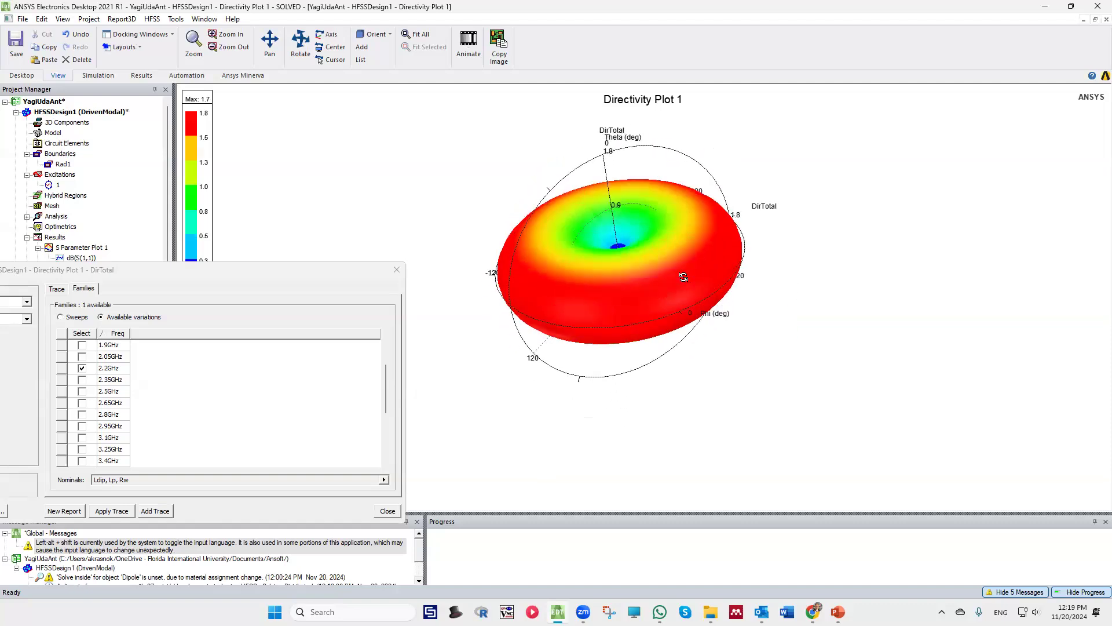
drag(585, 305, 675, 235)
drag(639, 274, 631, 275)
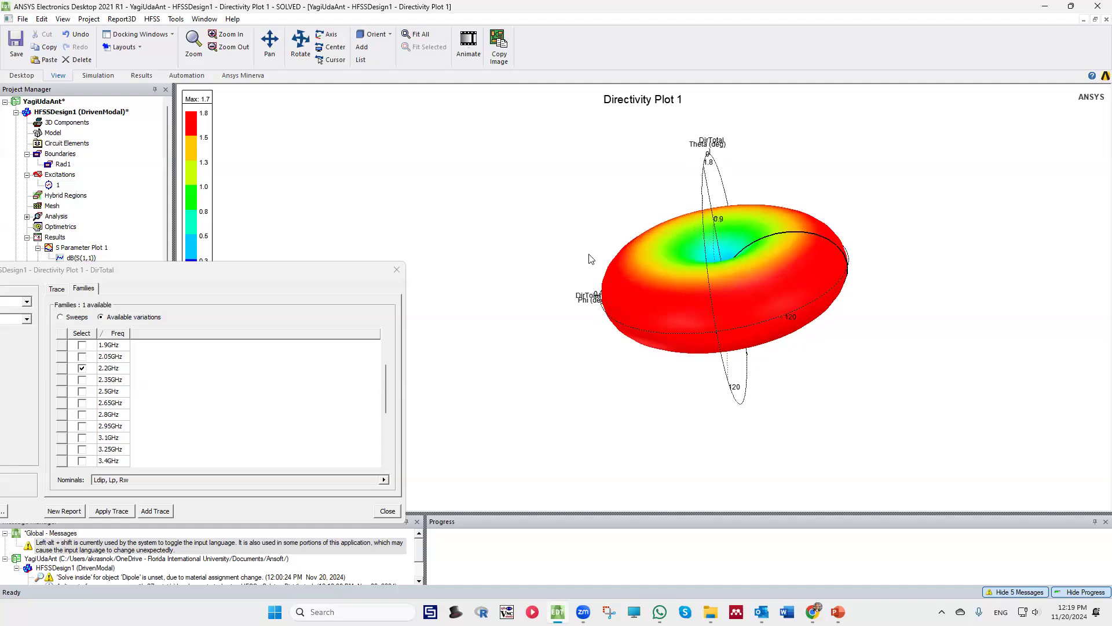
drag(193, 275, 342, 223)
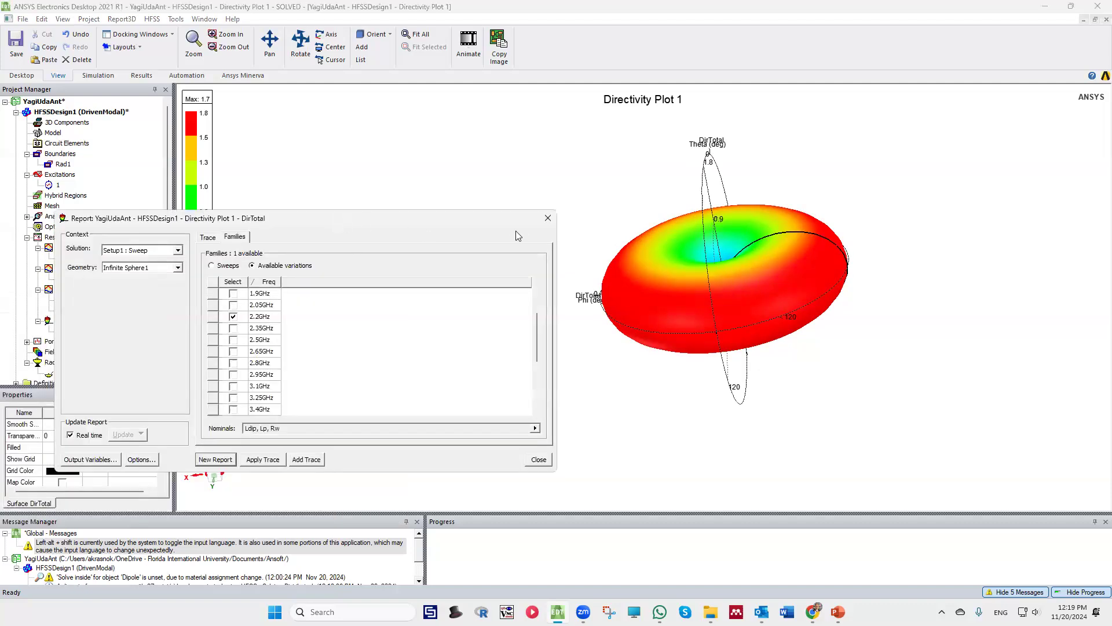
click(547, 220)
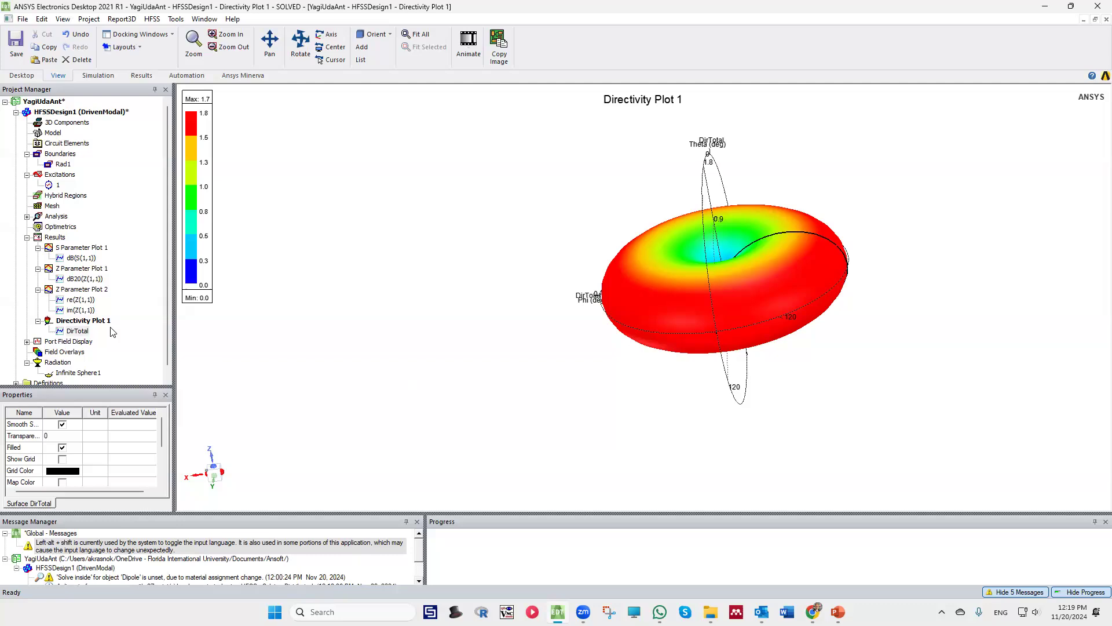
Return to the 3D model of HFSSDesign1 and examine the dipole's orientation relative to the coordinate axes
click(56, 103)
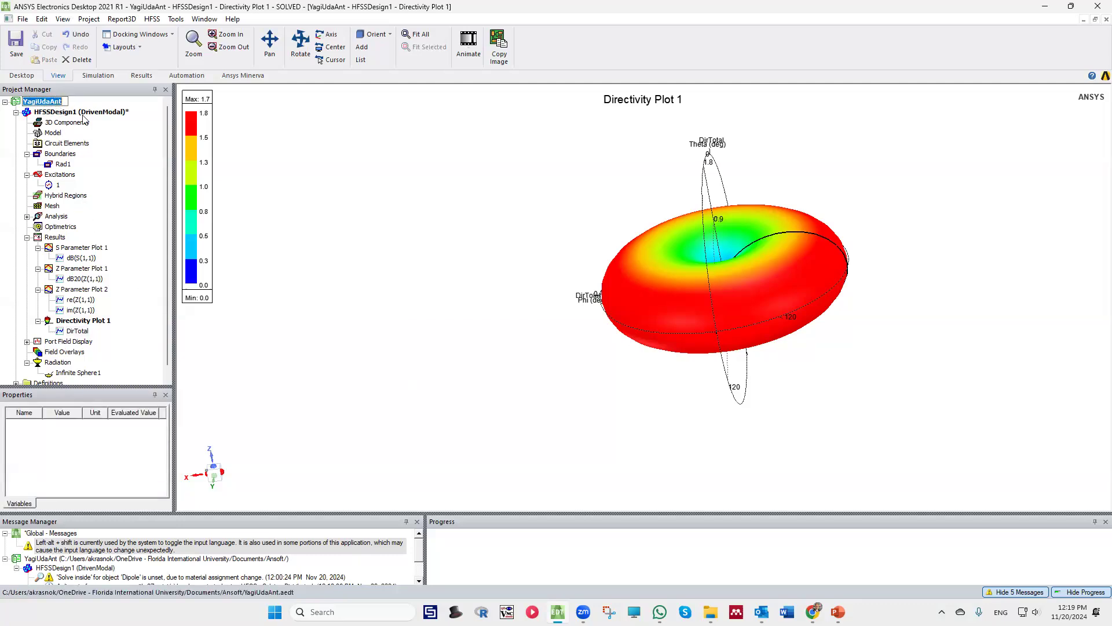
click(256, 184)
double_click(69, 113)
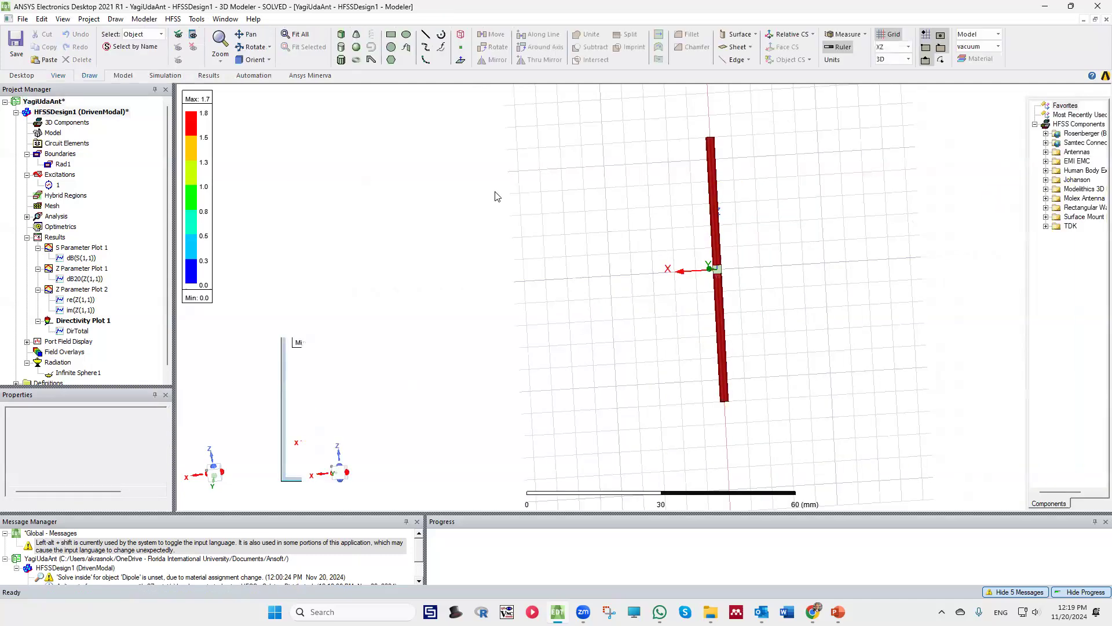
scroll(447, 247, up, 4)
scroll(653, 348, down, 4)
middle_drag(646, 304, 643, 351)
scroll(679, 256, up, 3)
scroll(694, 308, up, 1)
mouse_move(695, 308)
middle_down()
mouse_move(708, 276)
mouse_move(702, 319)
middle_up()
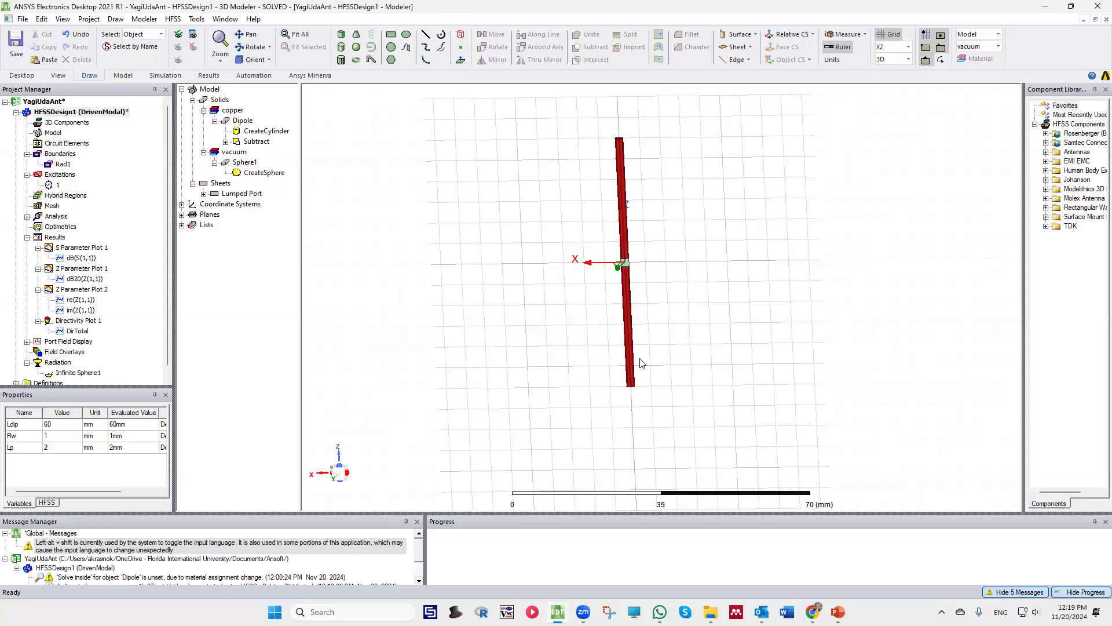
mouse_move(706, 221)
middle_down()
mouse_move(712, 210)
mouse_move(747, 256)
middle_up()
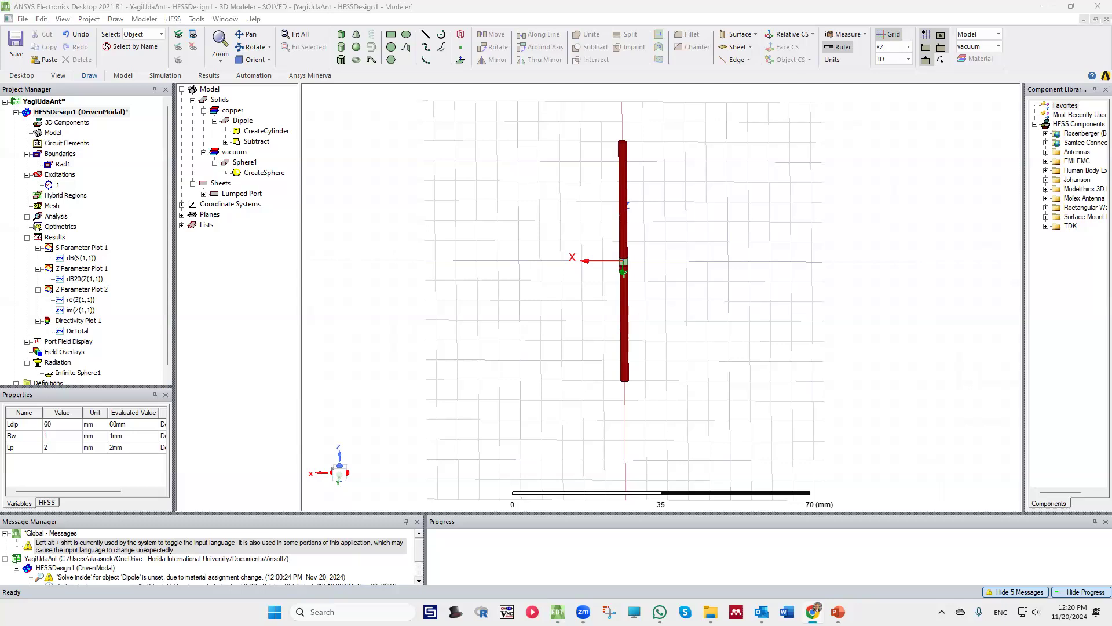
scroll(589, 324, up, 3)
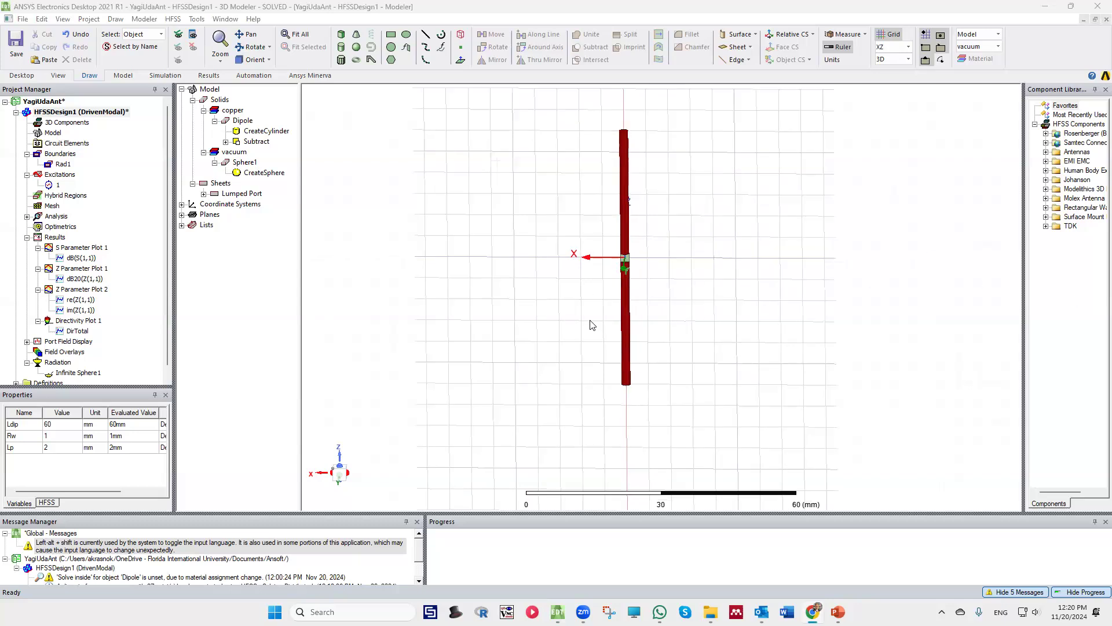
mouse_move(649, 252)
middle_down()
mouse_move(652, 272)
mouse_move(651, 260)
middle_up()
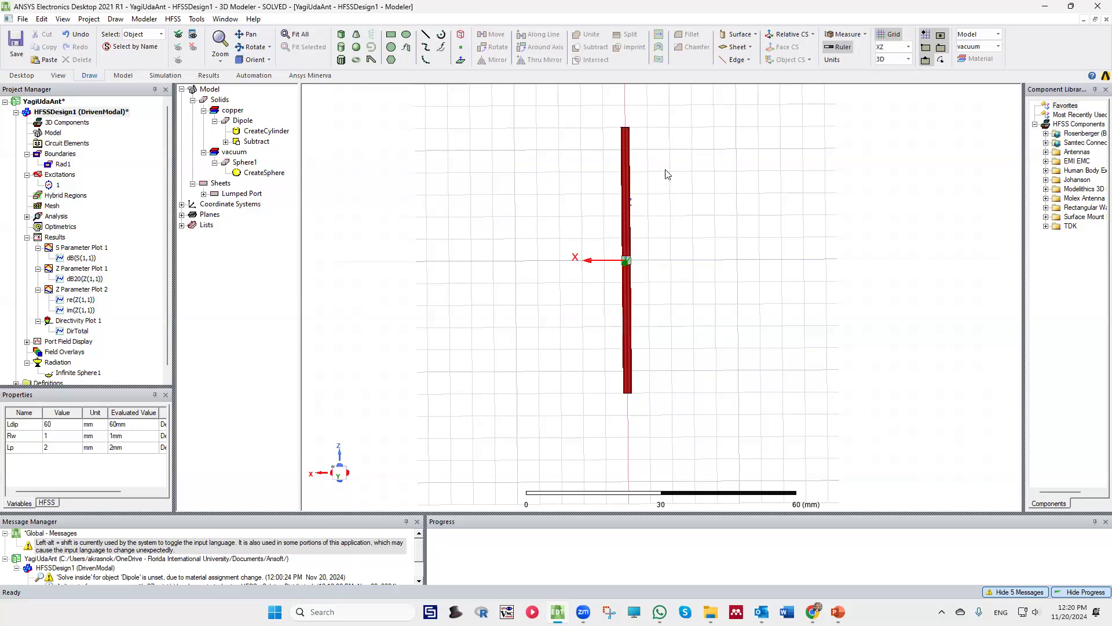
mouse_move(665, 219)
alt+mouse_down()
mouse_move(658, 298)
mouse_move(666, 270)
mouse_move(784, 271)
mouse_move(779, 261)
mouse_move(772, 272)
mouse_move(700, 281)
mouse_move(703, 302)
mouse_move(707, 211)
mouse_move(720, 197)
alt+mouse_up()
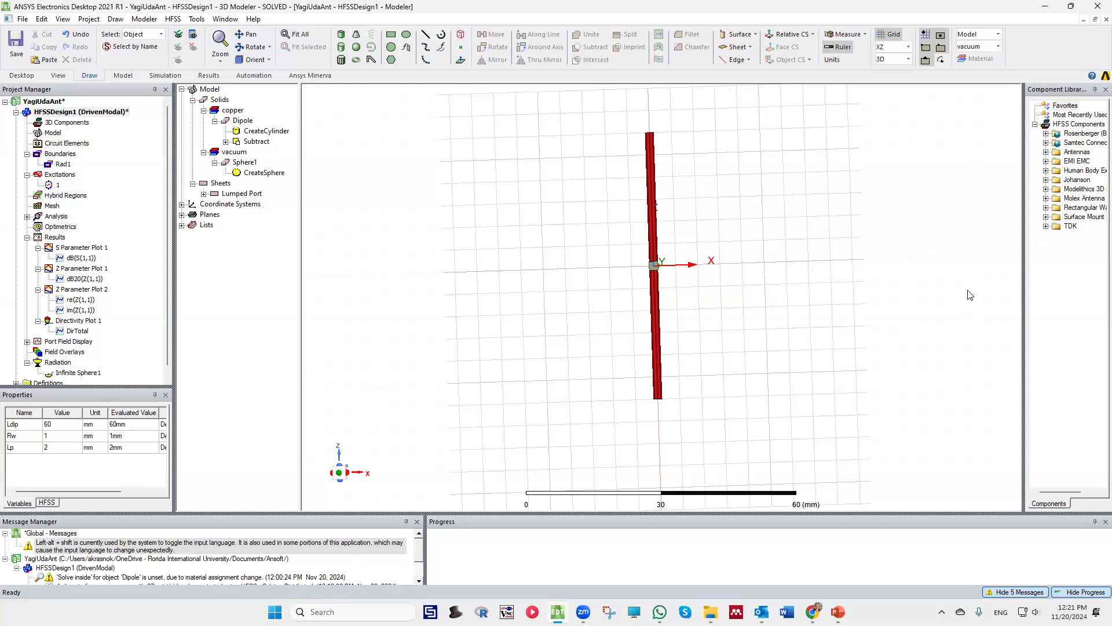
Draw a non-model cylinder centred on the origin along the Y axis, with radius about 6.3 mm and height about -122 mm
scroll(548, 291, down, 1)
scroll(852, 284, up, 1)
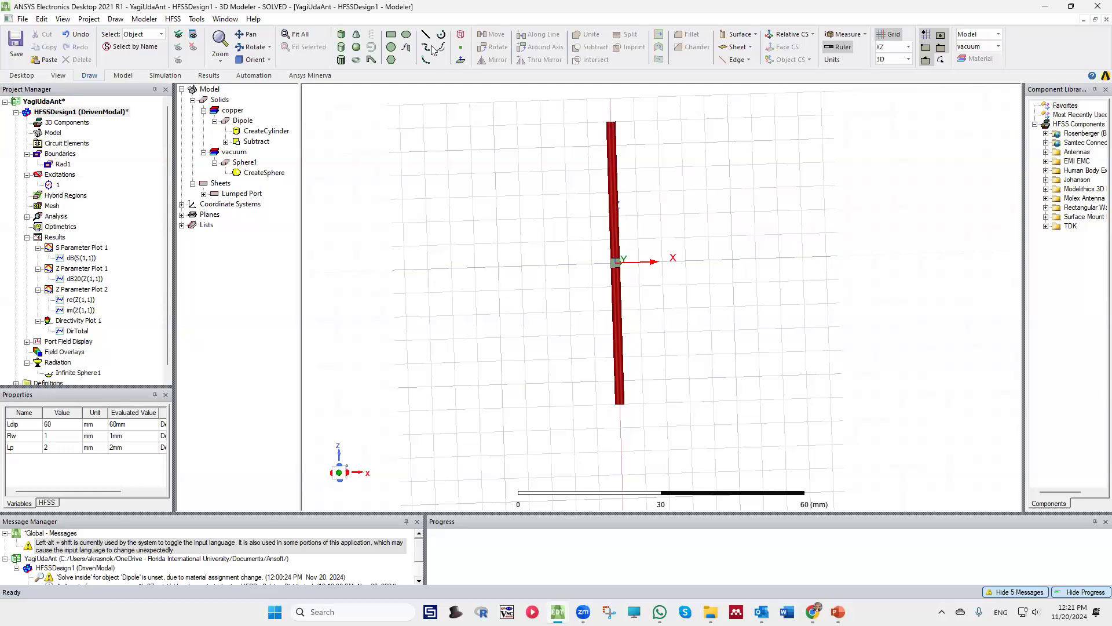
click(341, 48)
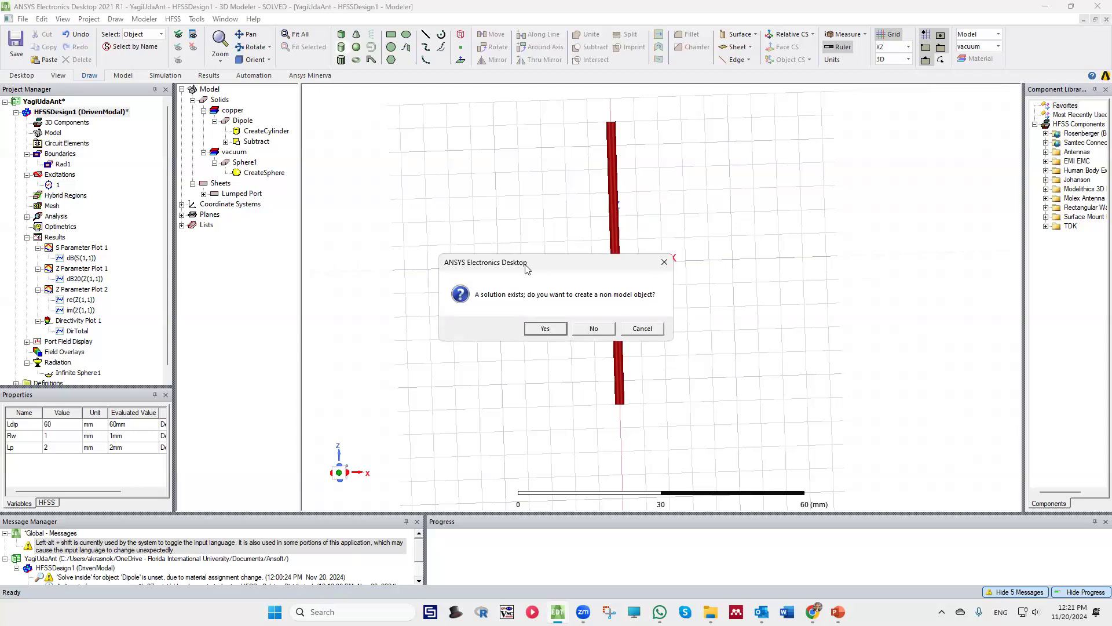
click(554, 329)
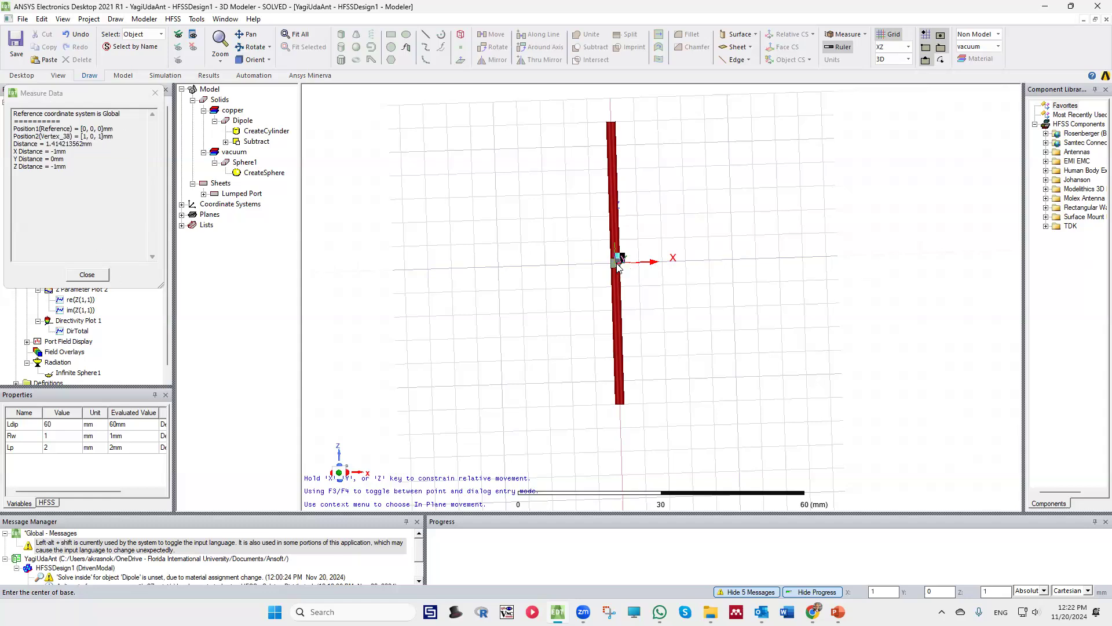
scroll(614, 266, up, 3)
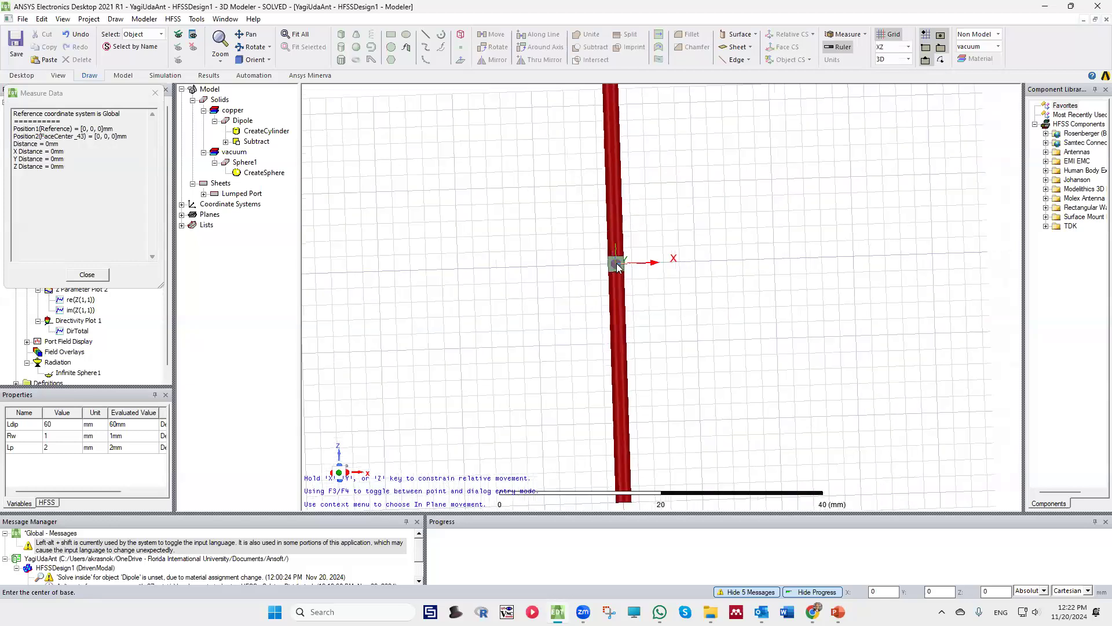
click(639, 282)
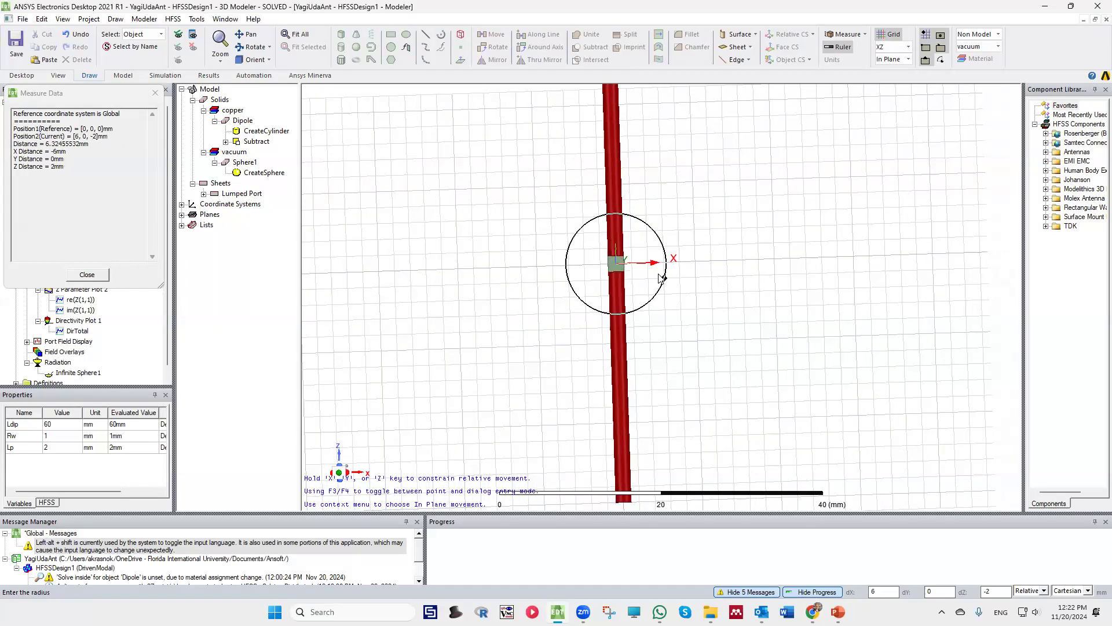
click(662, 286)
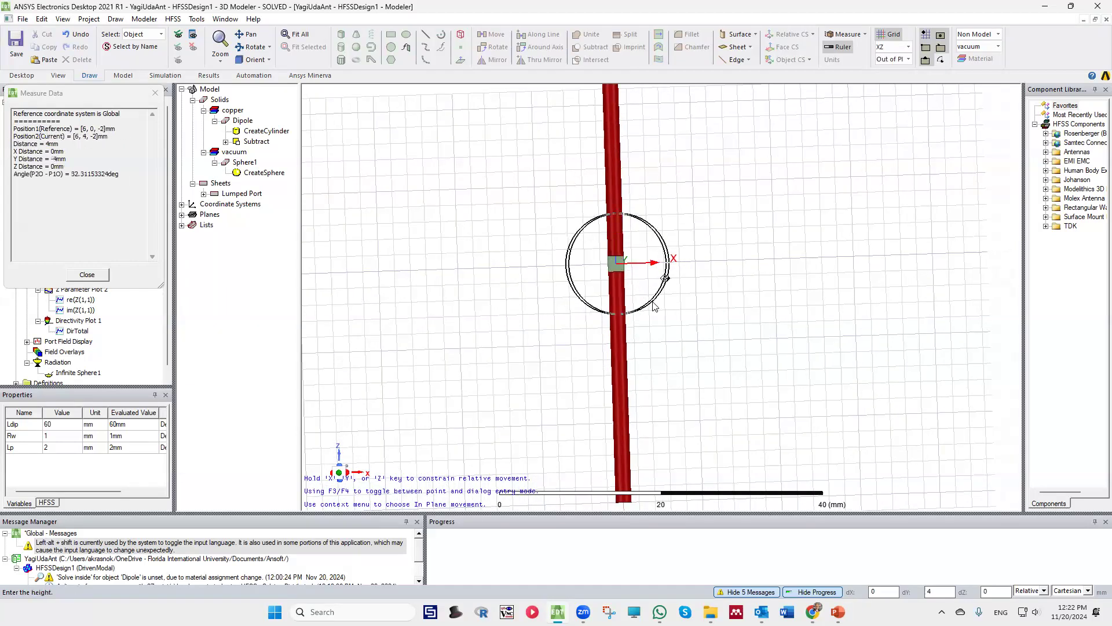
click(573, 284)
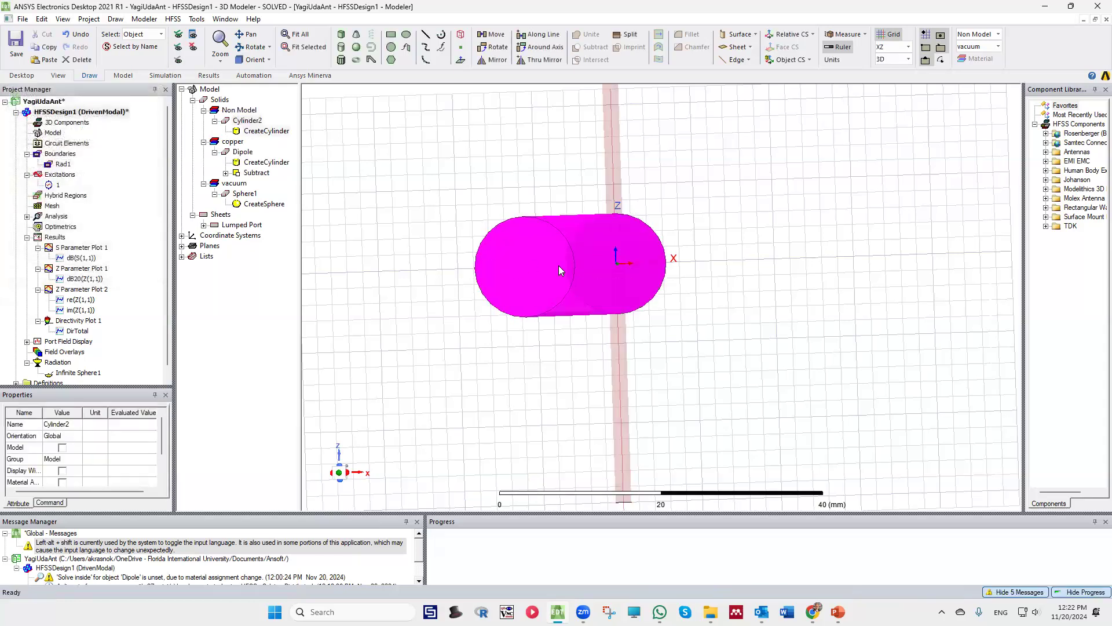
Rename the new cylinder as Director1
double_click(244, 123)
click(269, 268)
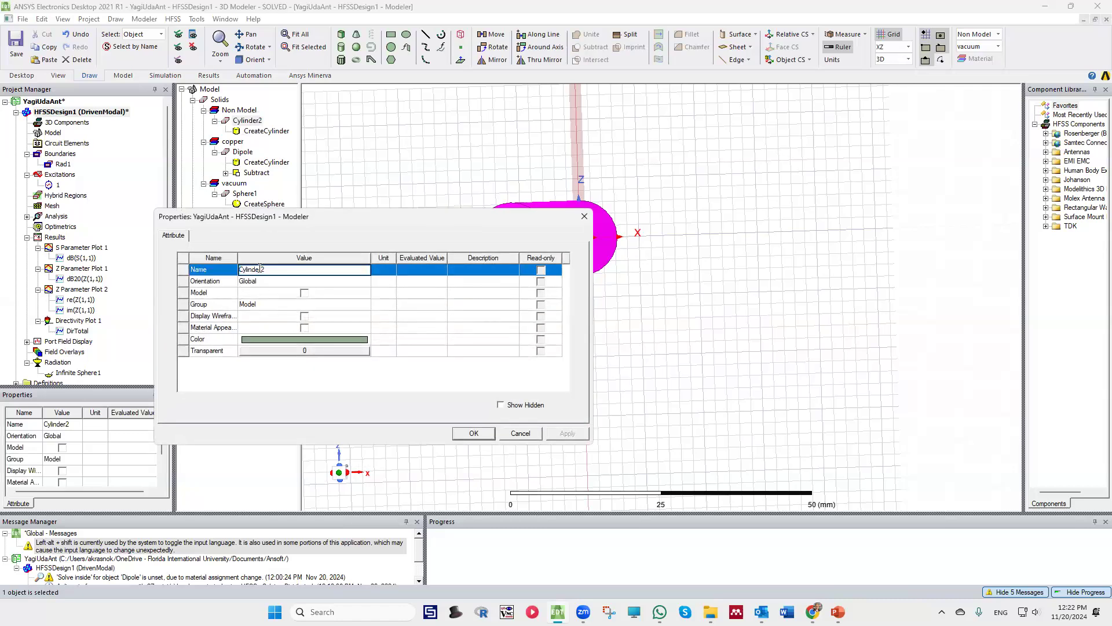
text(Director1)
click(474, 433)
Set Director1's cylinder axis to Z and its centre position to 0, 0, -Ldir/2
double_click(259, 131)
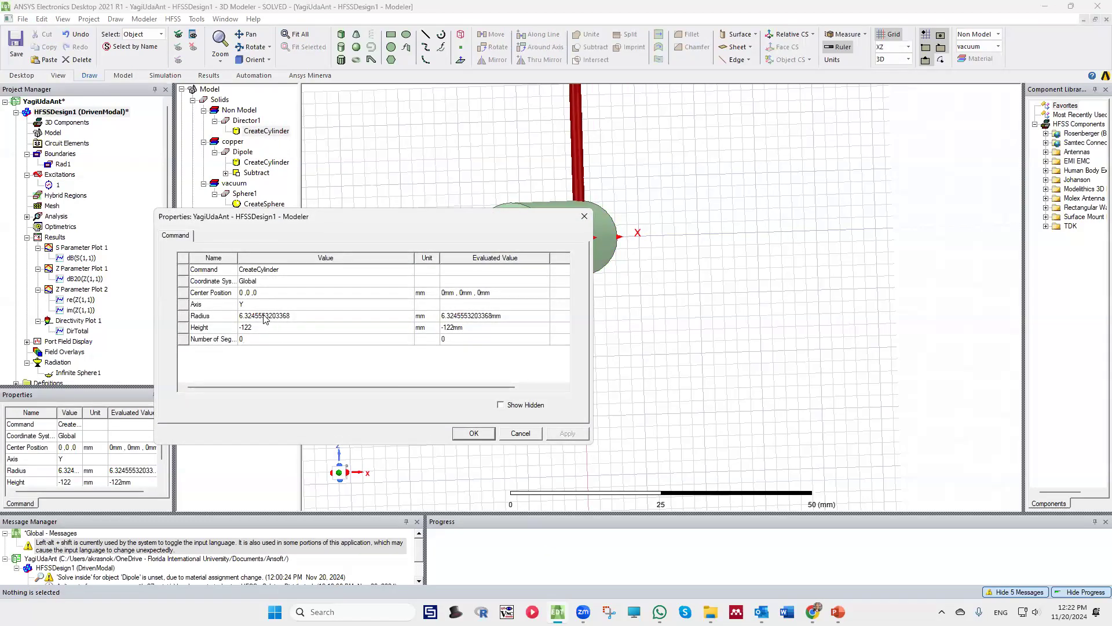
click(248, 307)
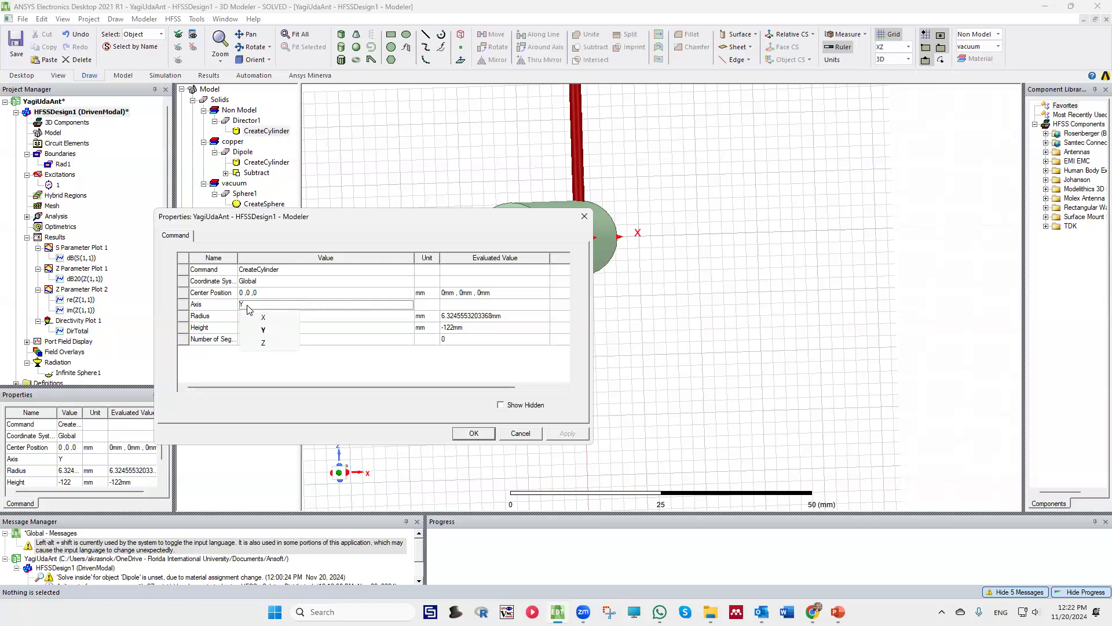
click(263, 343)
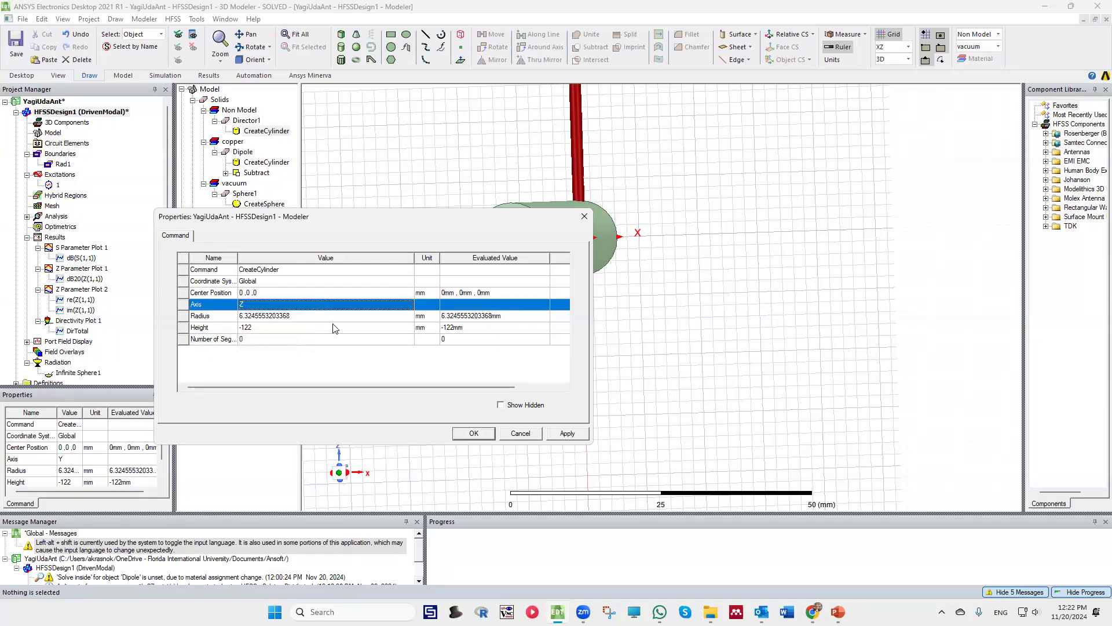
click(270, 293)
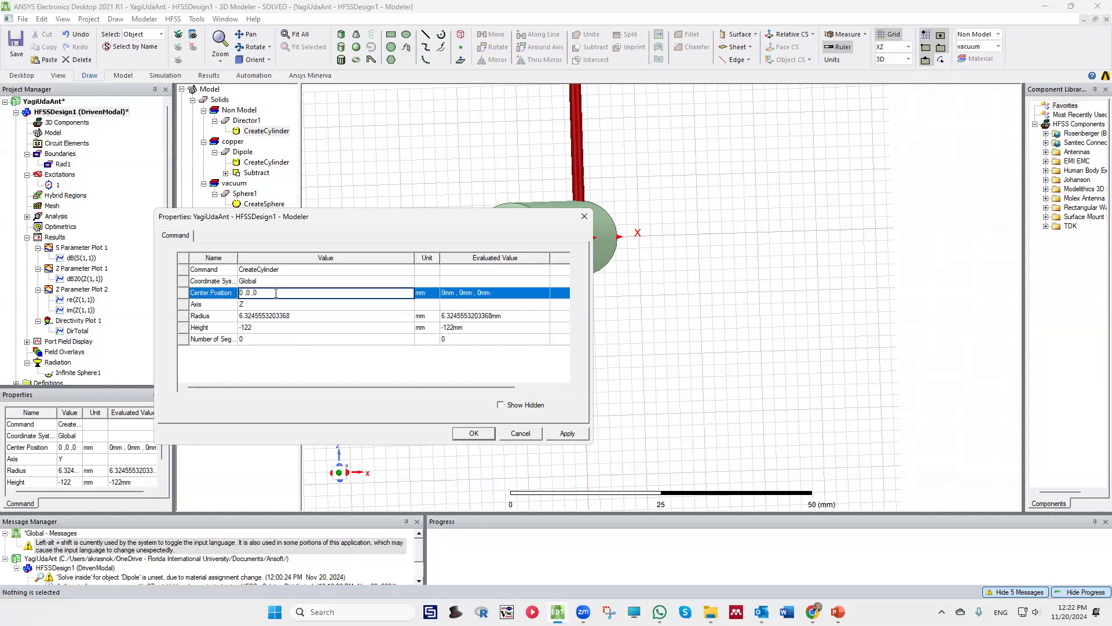
text(-Ldi)
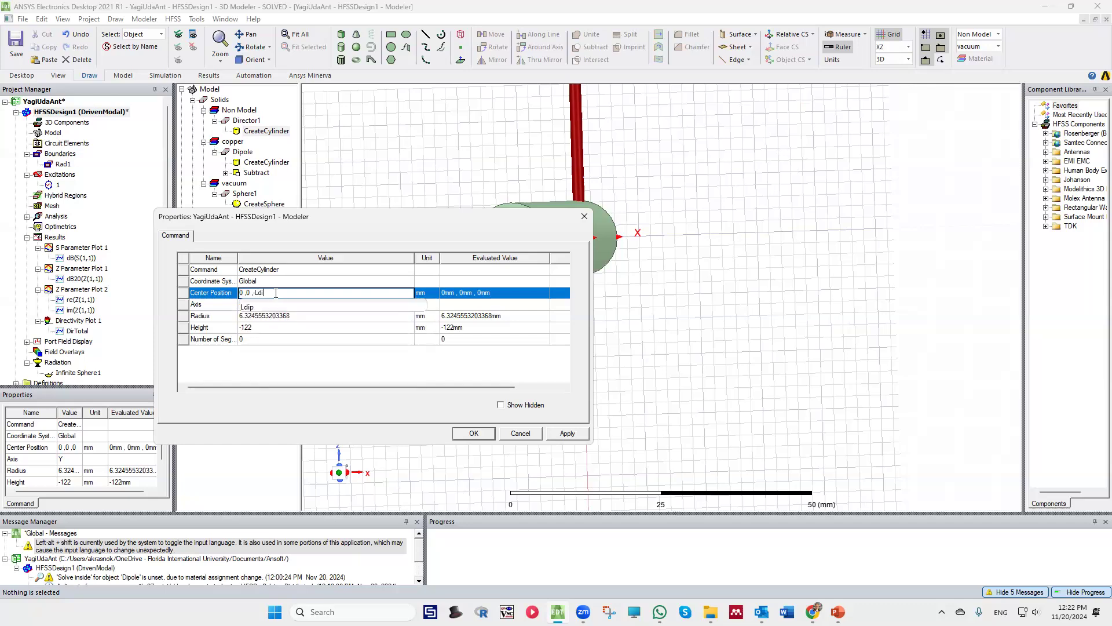
text(r/2)
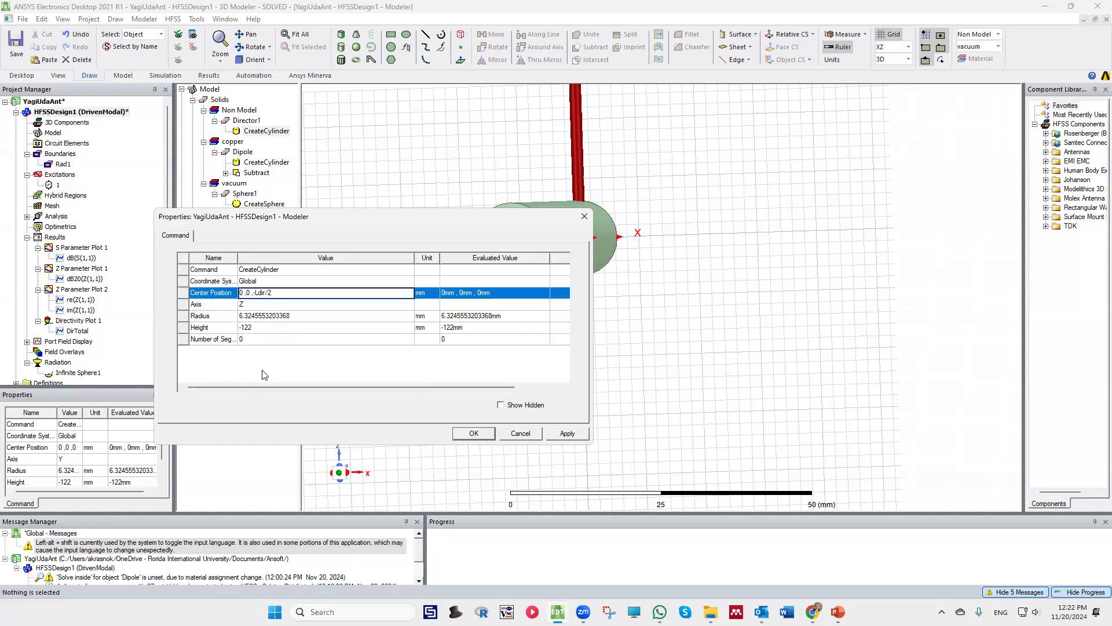
key(Return)
Define Ldir as a local variable with unit type Length and a value of 57 mm
click(375, 270)
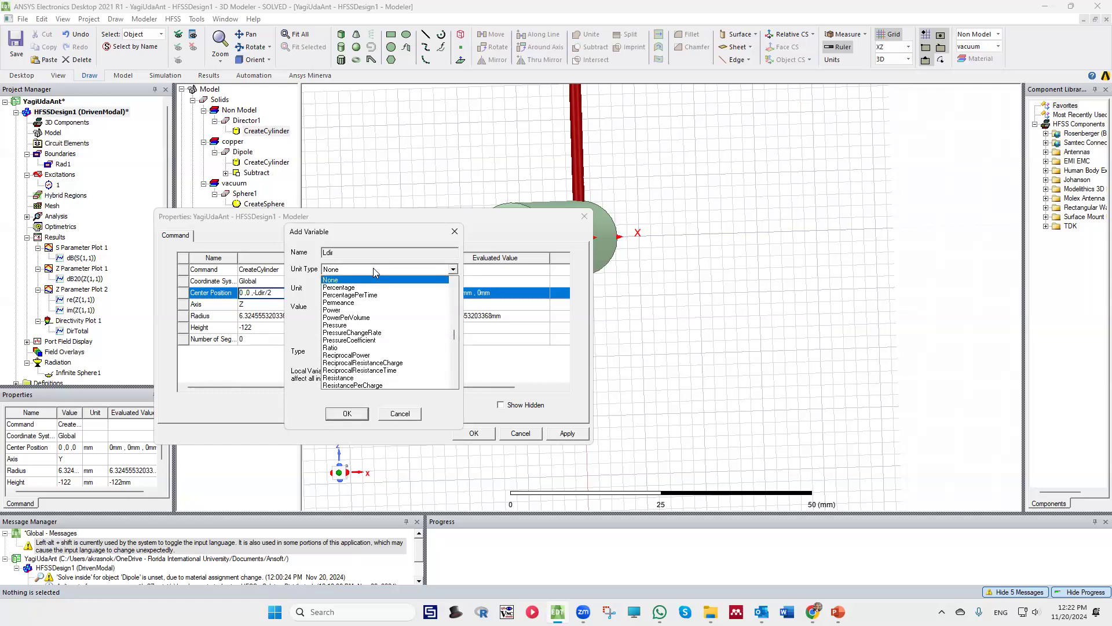
key(l)
click(353, 280)
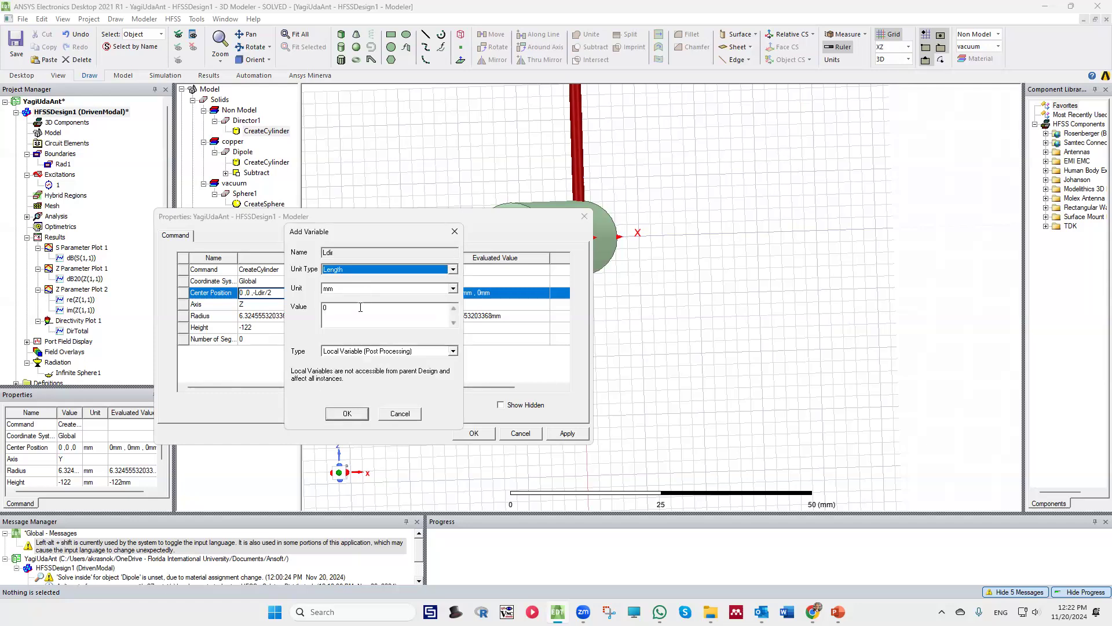
click(360, 308)
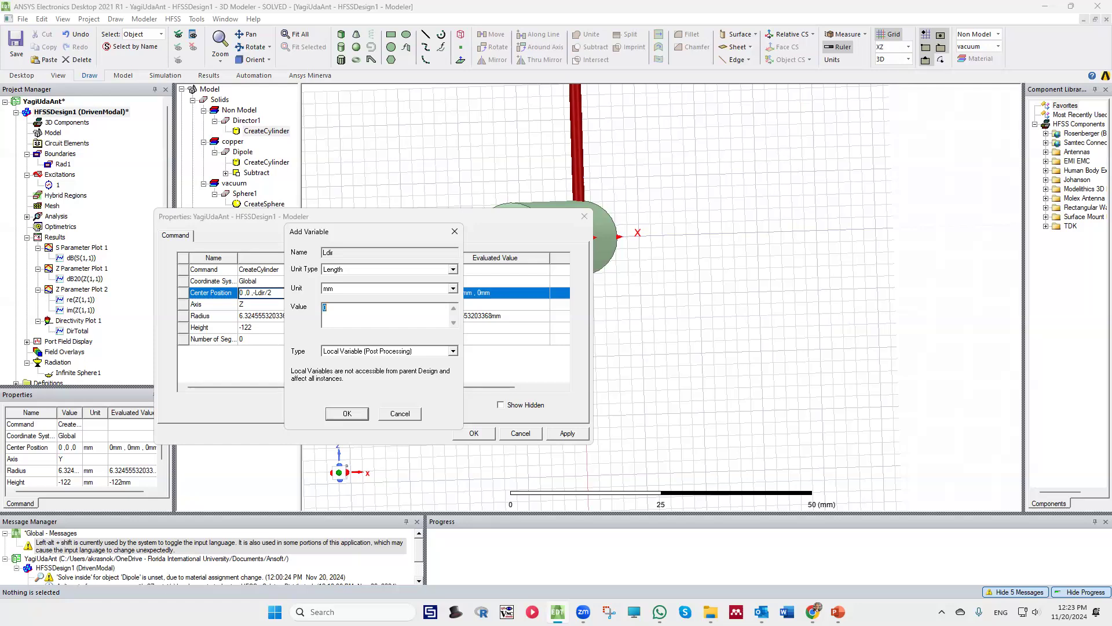
click(416, 311)
click(361, 352)
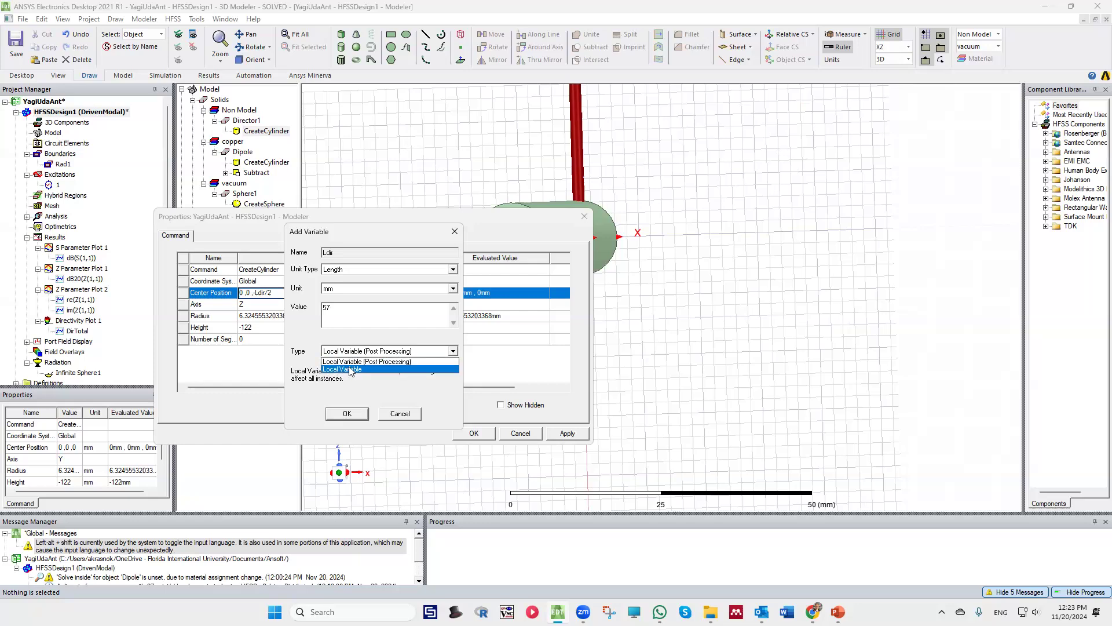
click(350, 370)
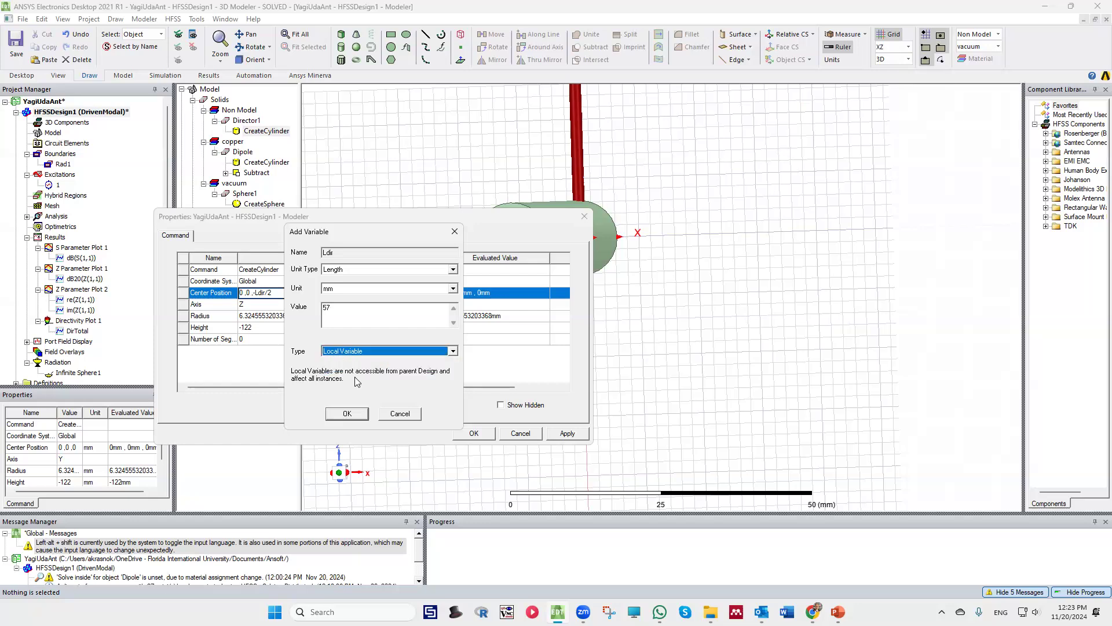
click(346, 414)
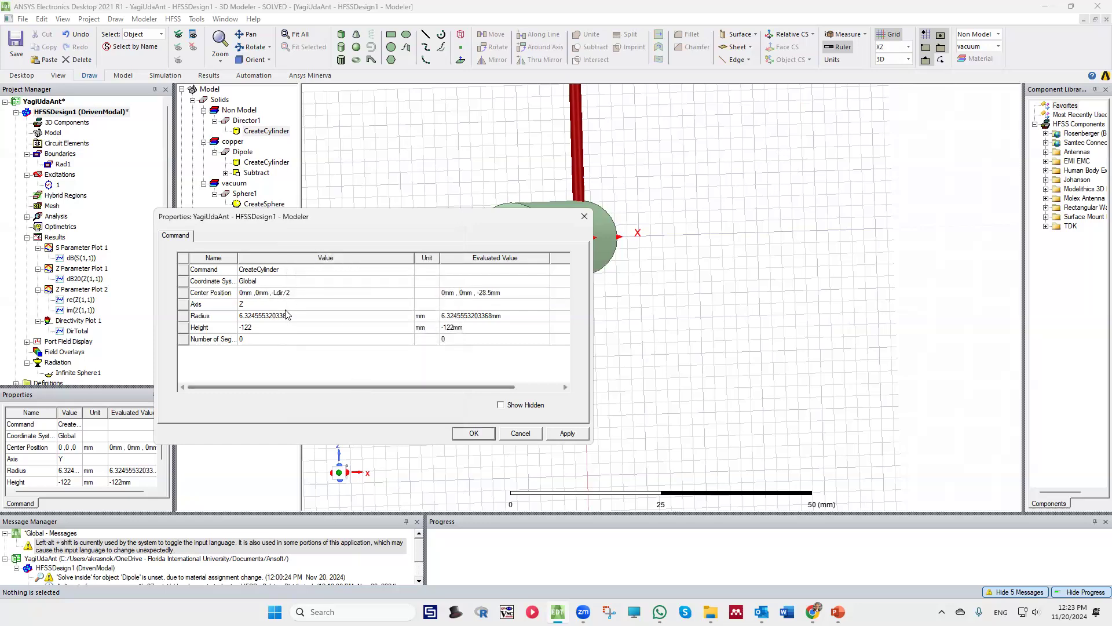
Set Director1's radius to Rw and its height to Ldip, and apply the cylinder properties
click(260, 316)
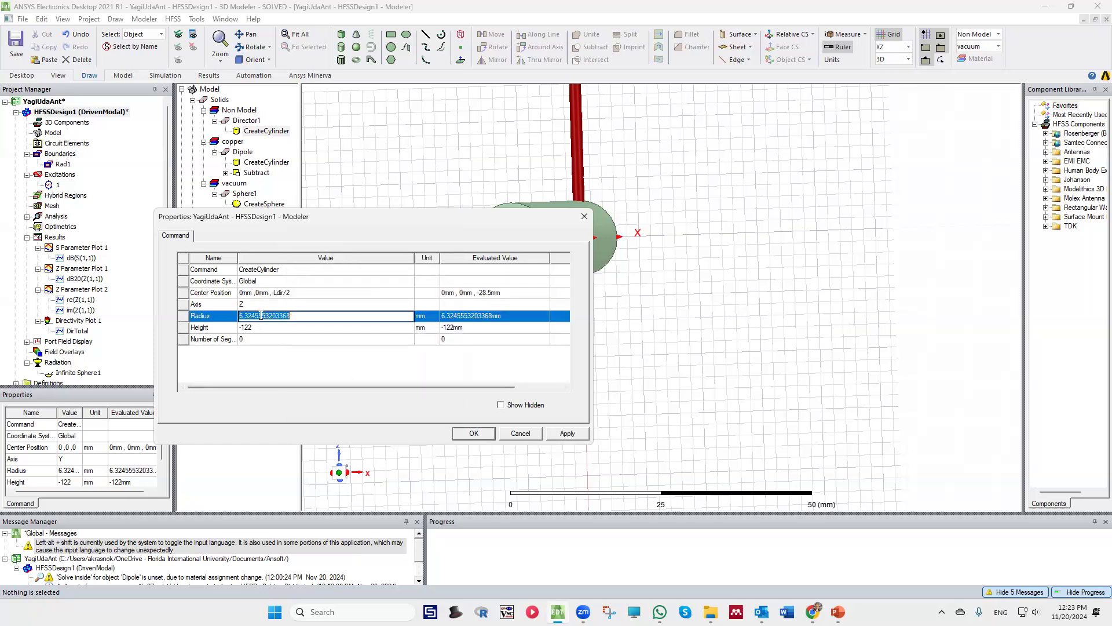
text(Rw)
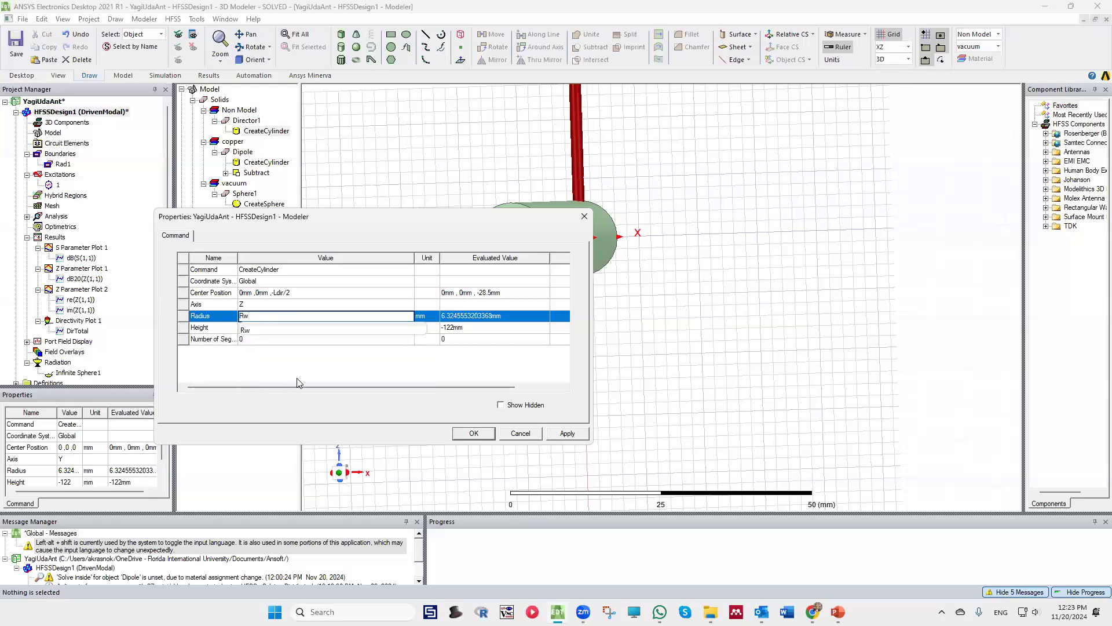
click(303, 353)
click(259, 328)
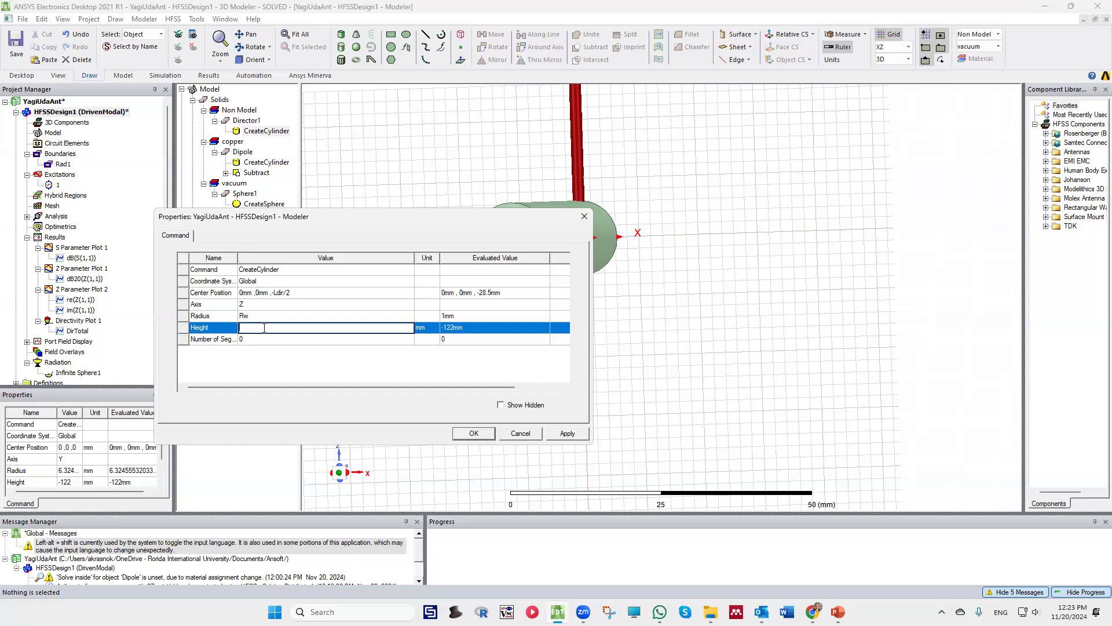
text(Ldip)
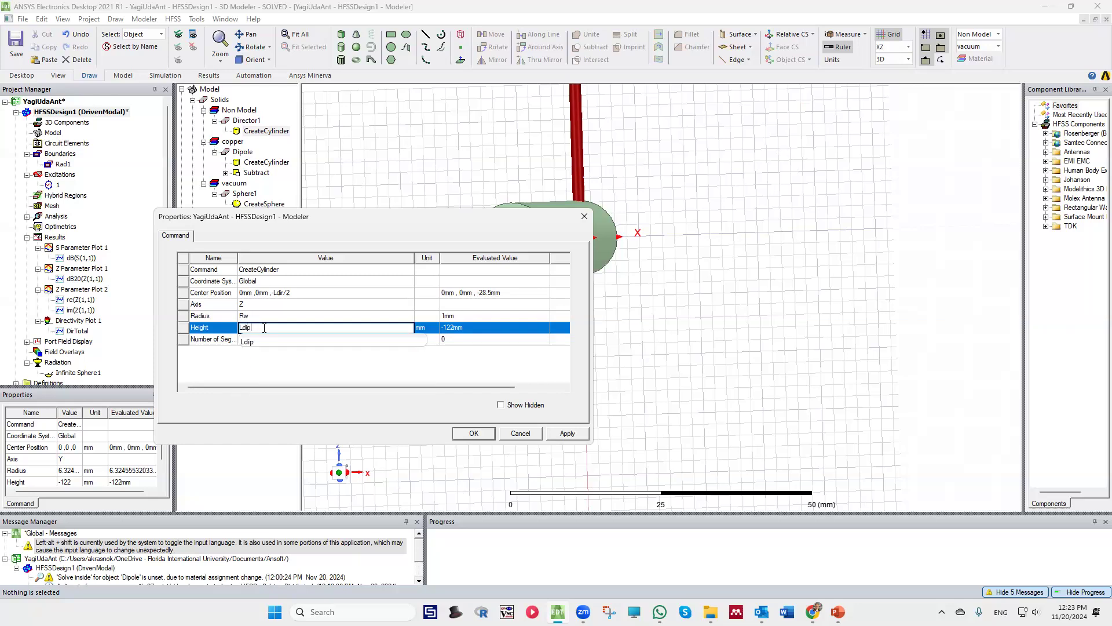
key(Tab)
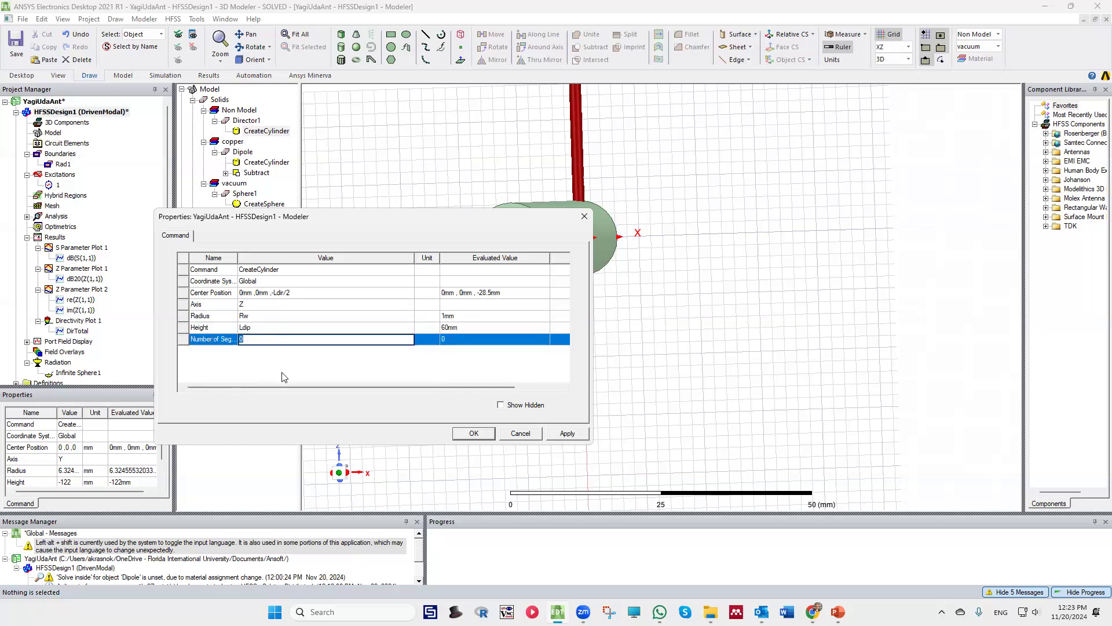
click(385, 360)
click(567, 434)
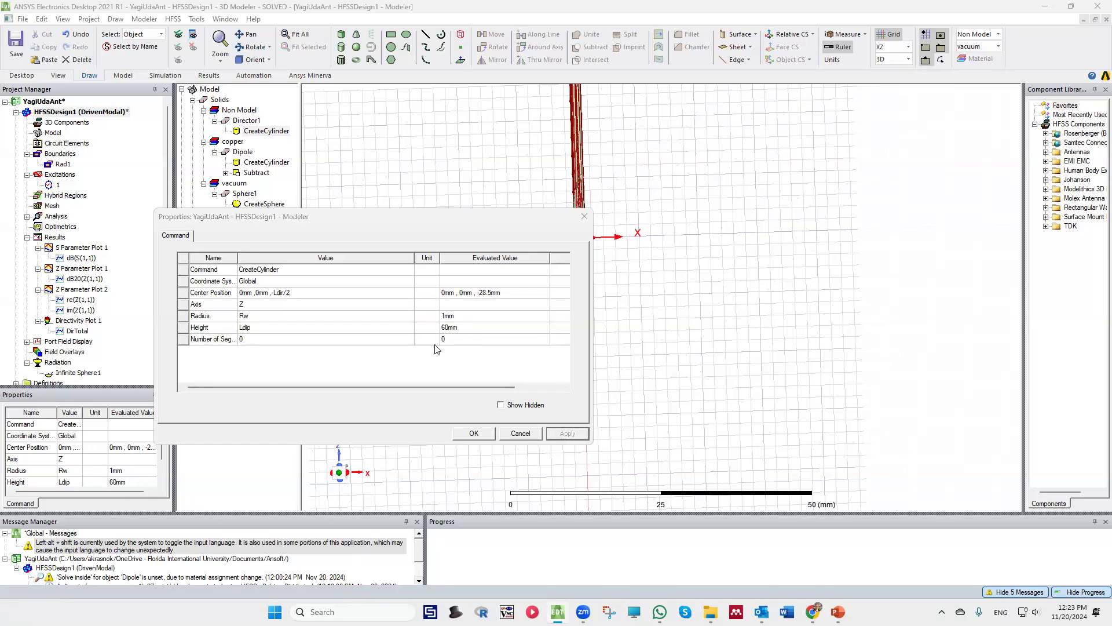
click(474, 433)
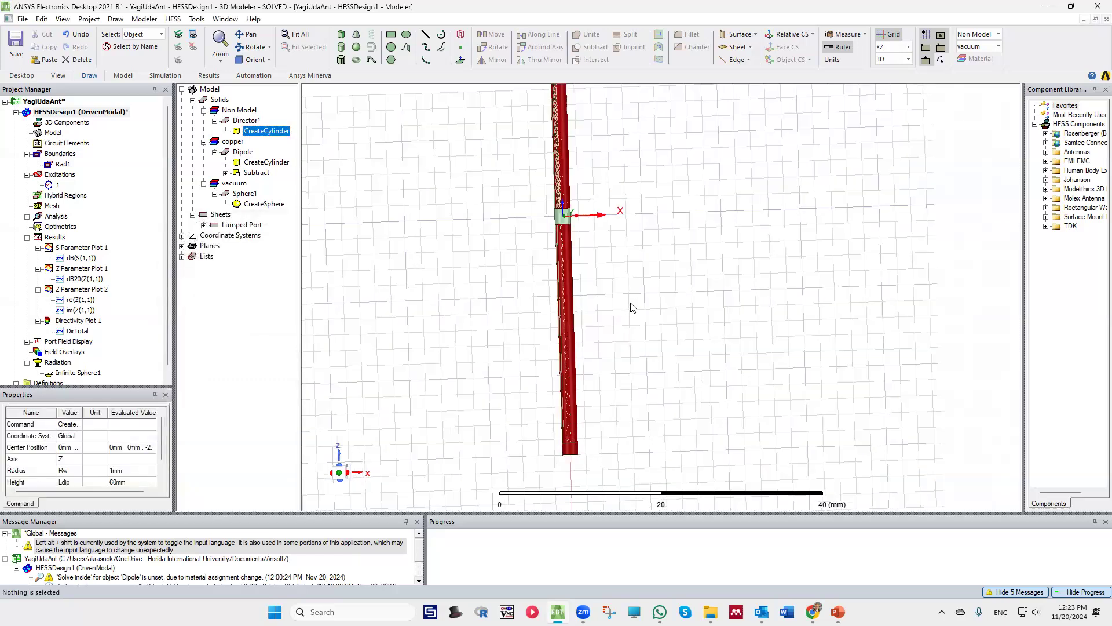
Compare Director1's ends with the dipole's, and set the director's height to Ldir
scroll(599, 180, down, 1)
scroll(597, 272, up, 2)
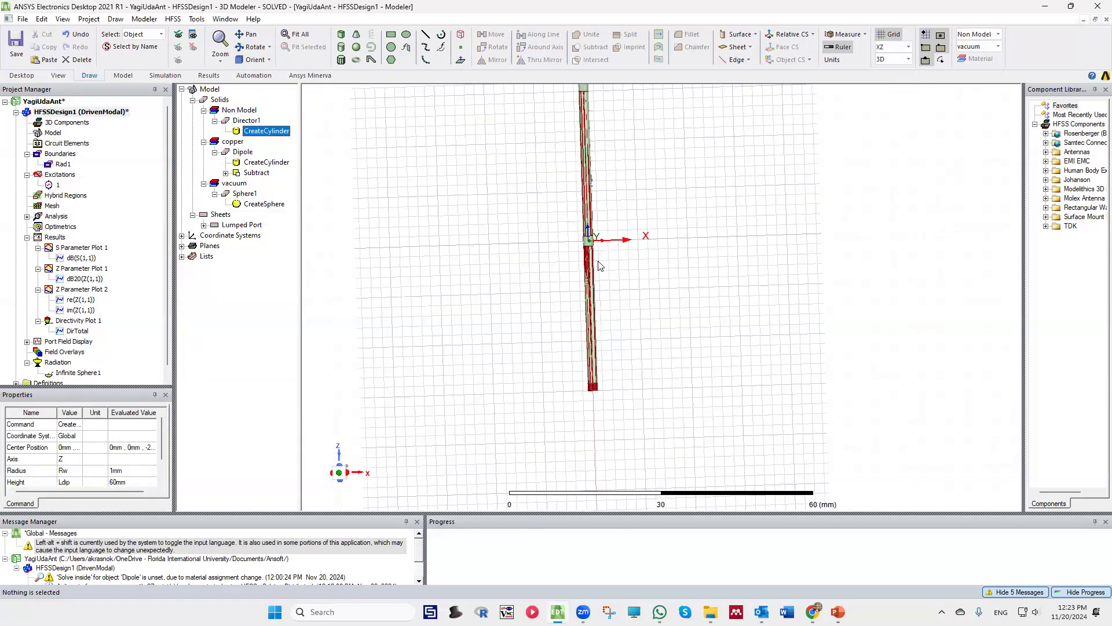
scroll(589, 239, down, 2)
scroll(609, 107, down, 1)
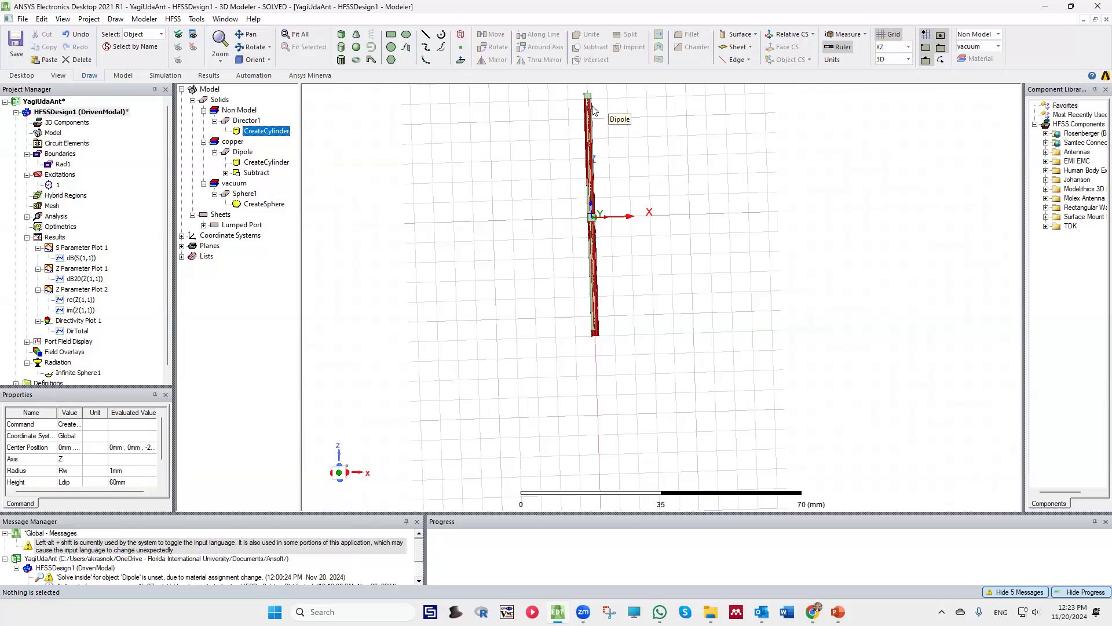
scroll(590, 96, up, 1)
click(587, 96)
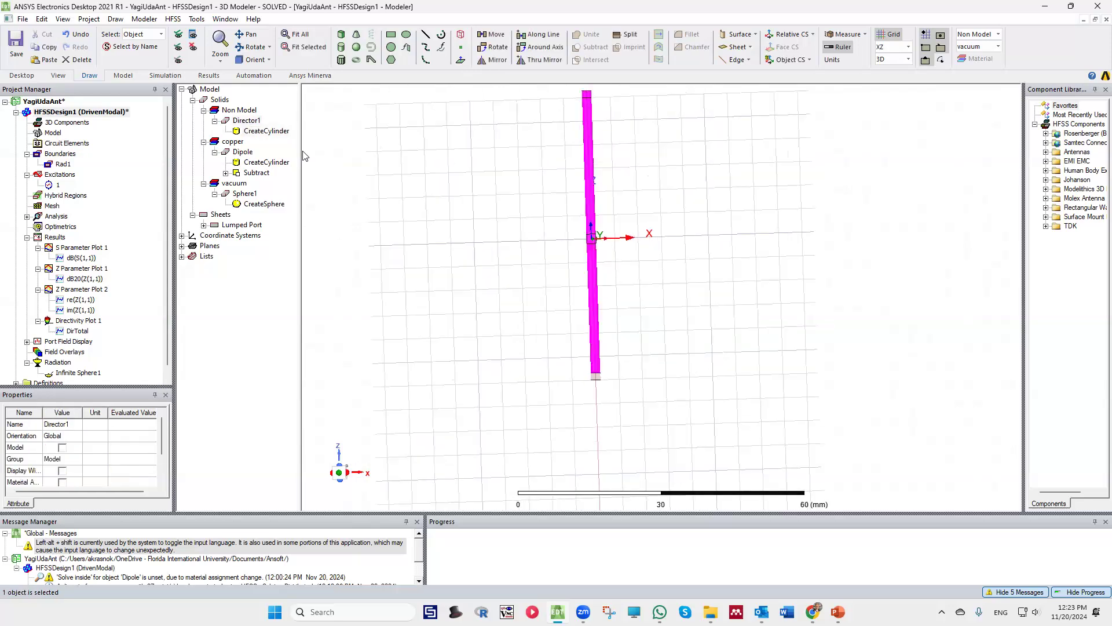
double_click(262, 132)
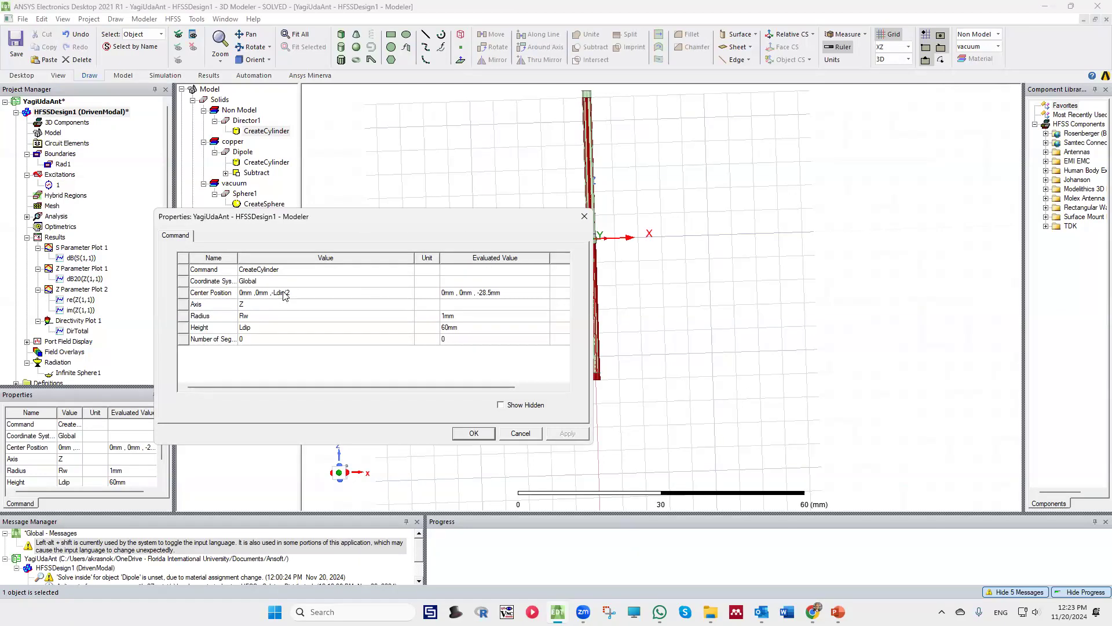
click(255, 328)
click(255, 328)
key(BackSpace)
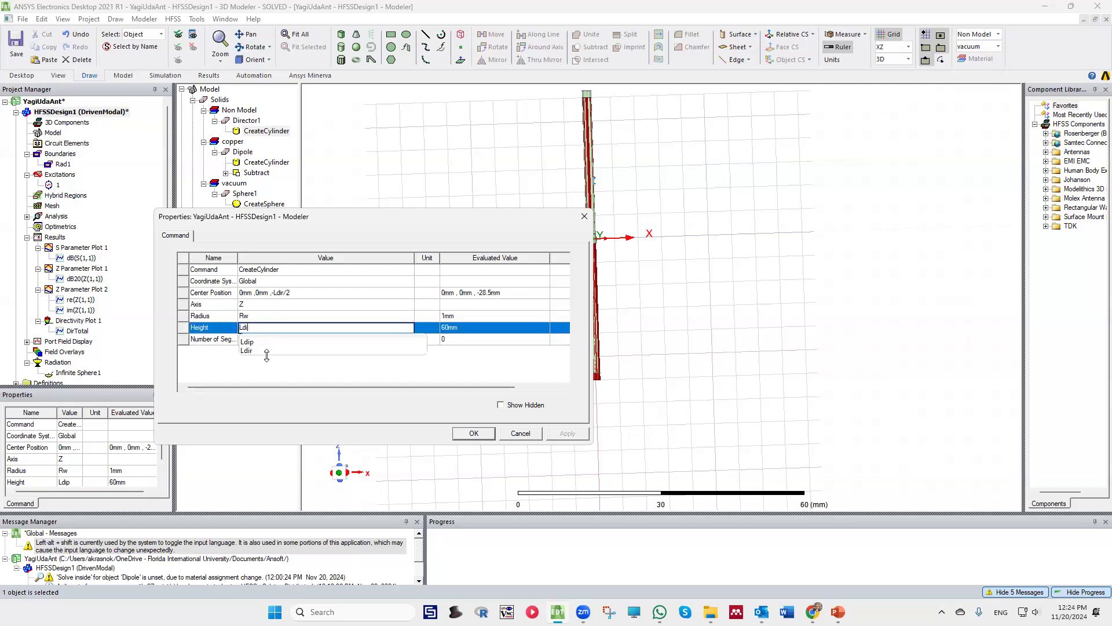
text(r)
click(270, 360)
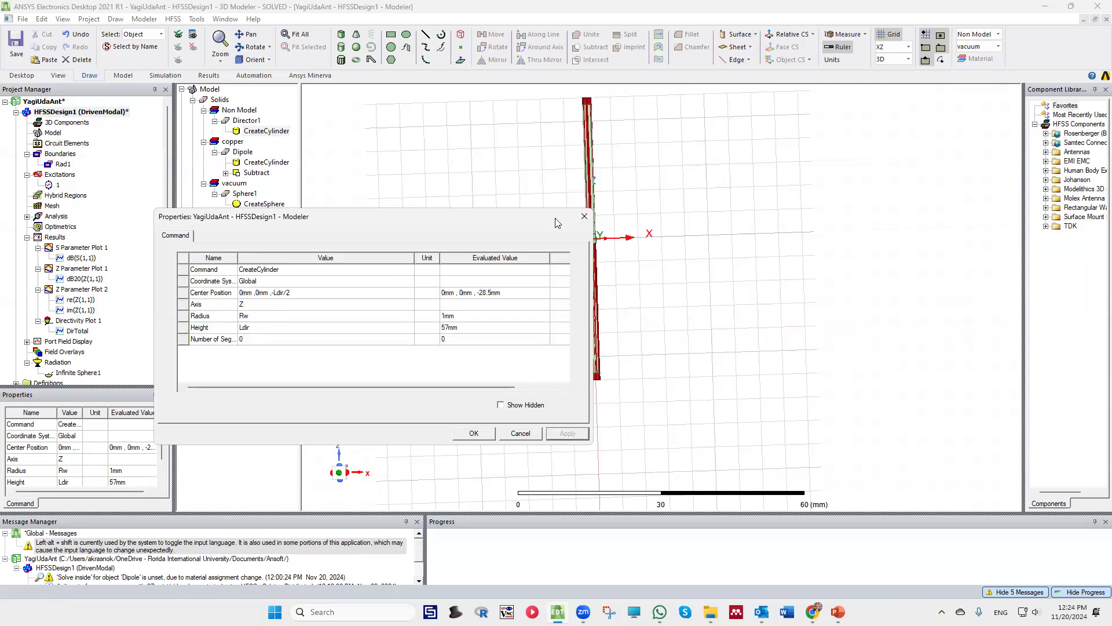
click(486, 434)
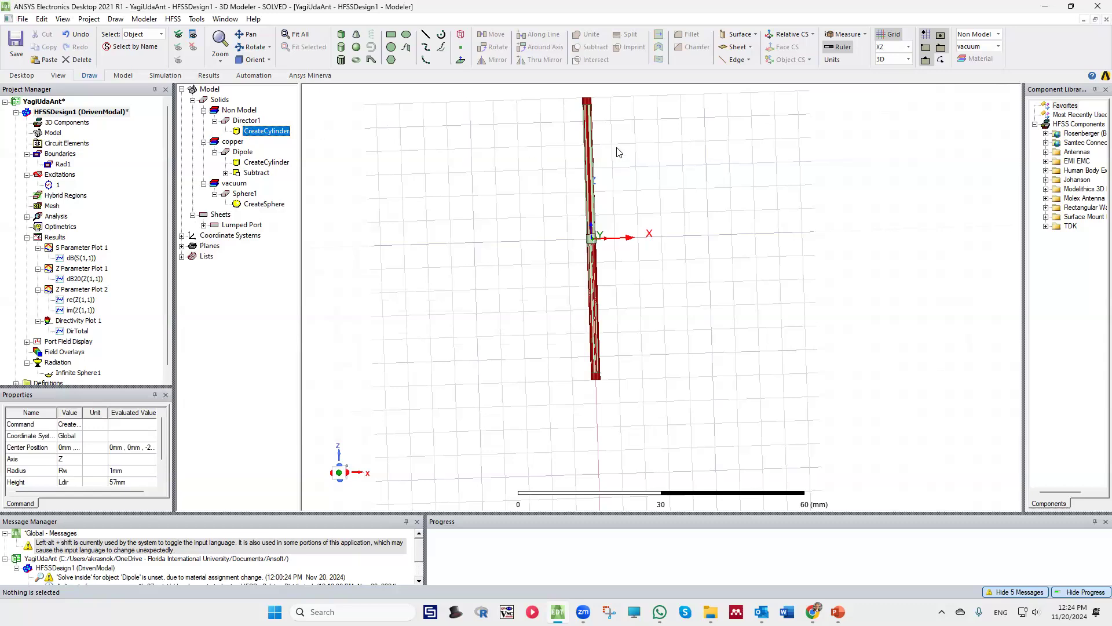
Turn Director1 from a non-model object into a model object in its attributes and apply the change
double_click(247, 121)
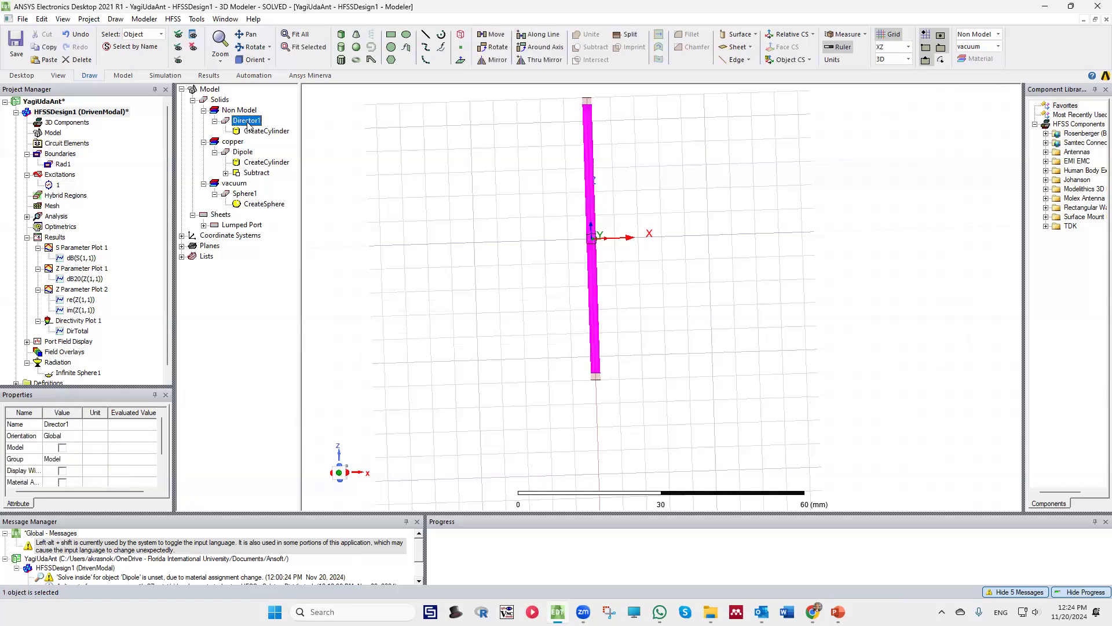
click(265, 282)
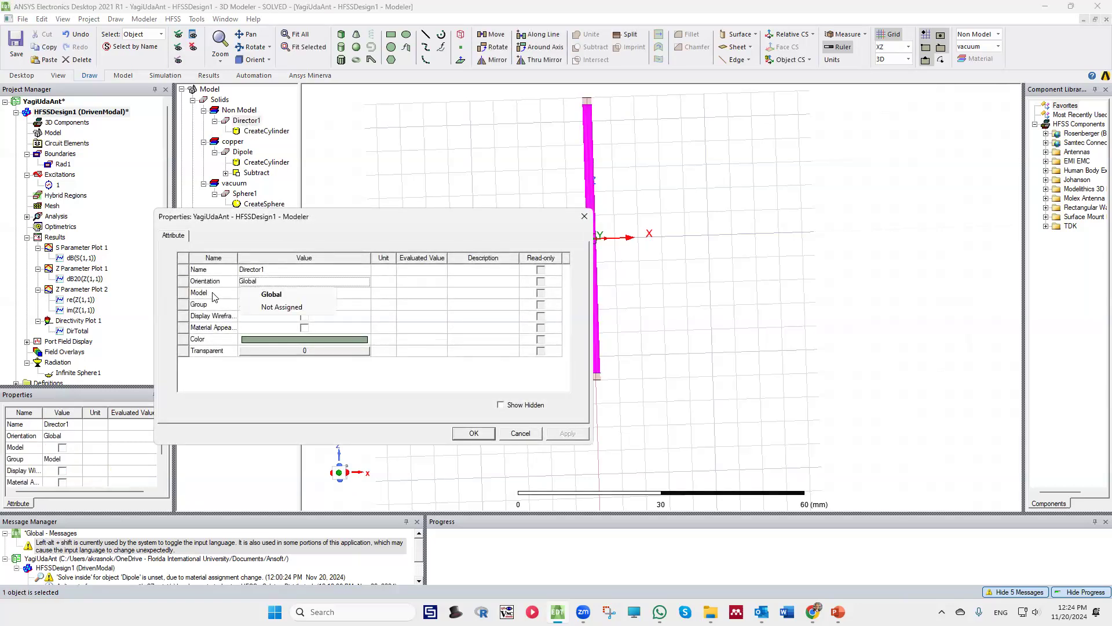
click(275, 295)
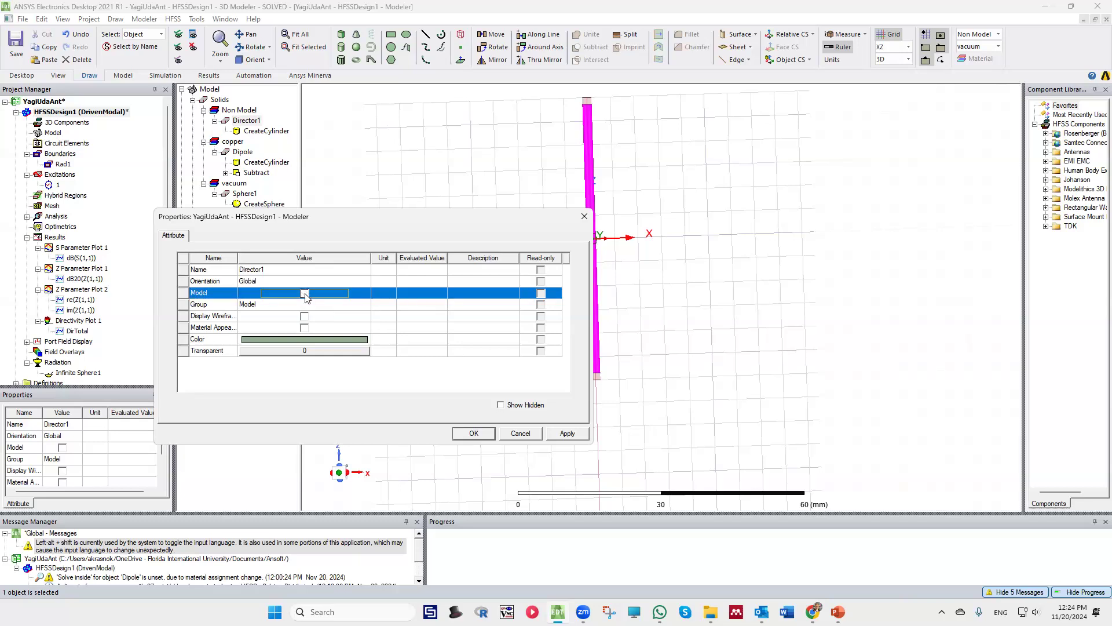
click(266, 281)
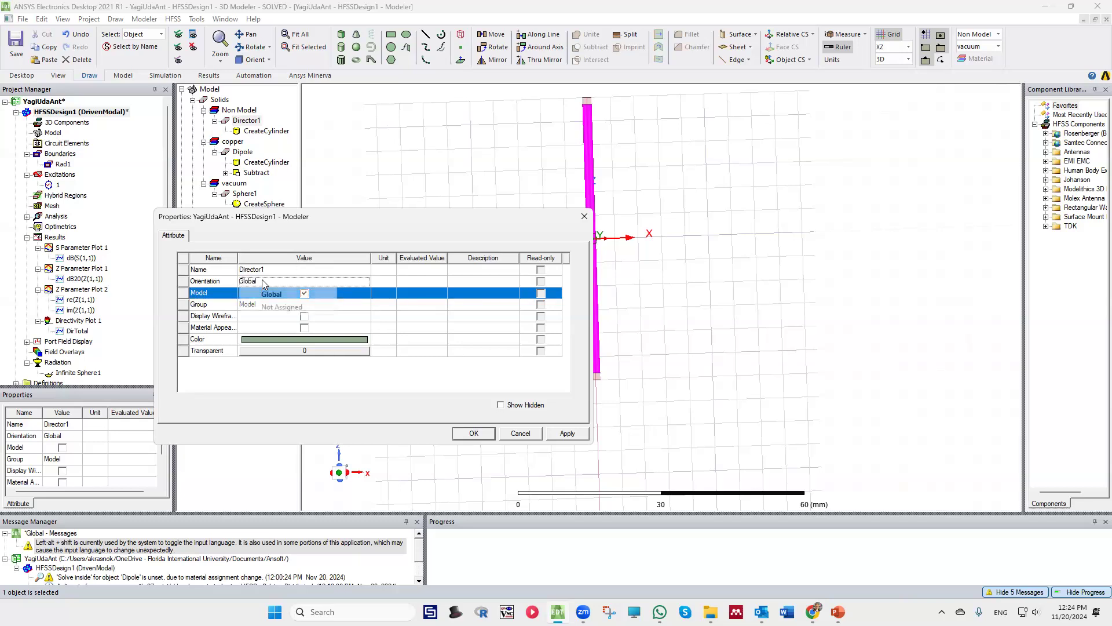
click(213, 325)
click(567, 435)
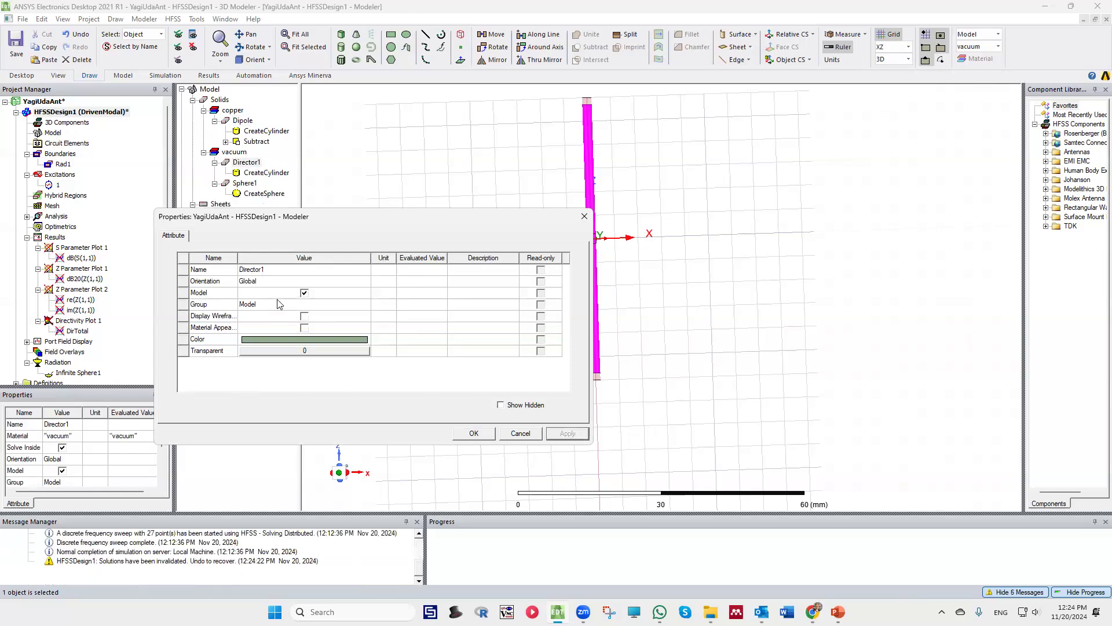
click(584, 216)
Assign copper as Director1's material, and compare the Dipole and Director1 entries in the copper group
click(54, 439)
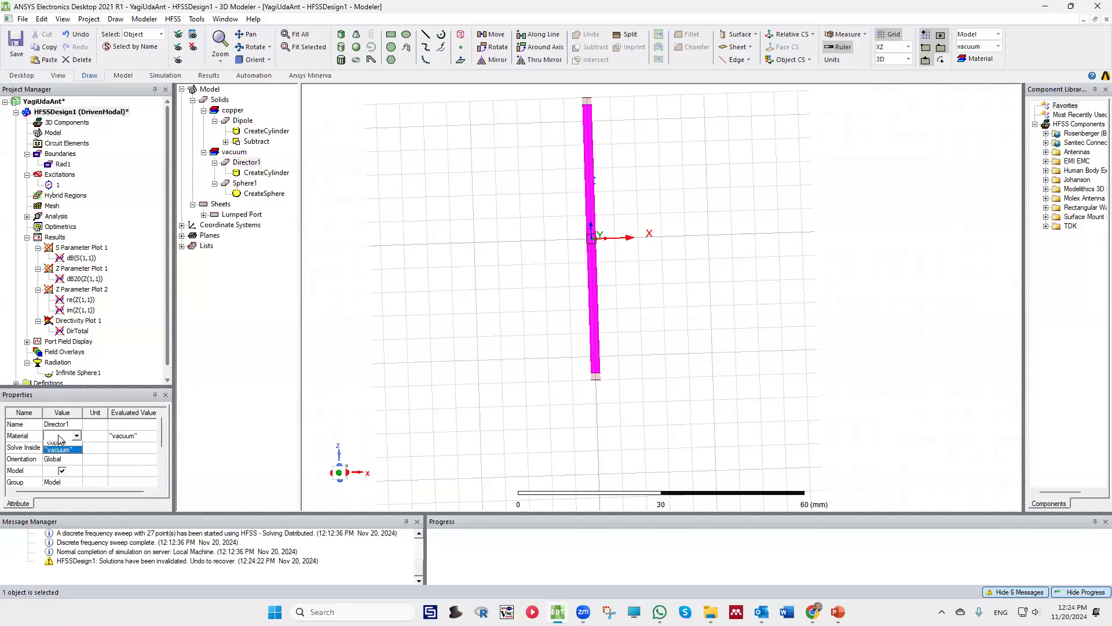
click(58, 455)
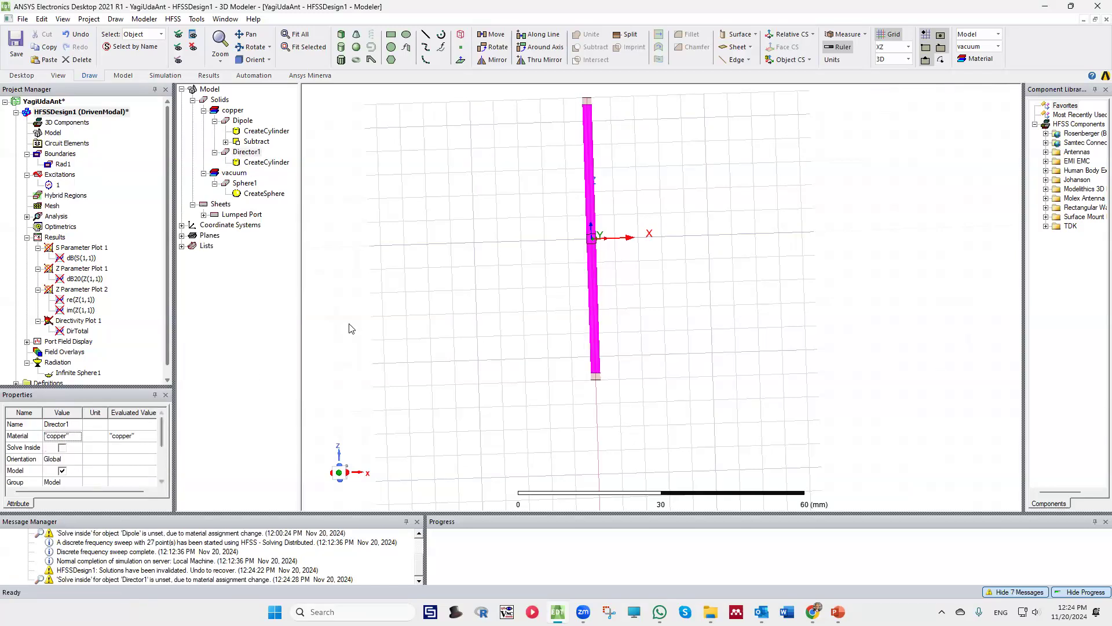
click(499, 241)
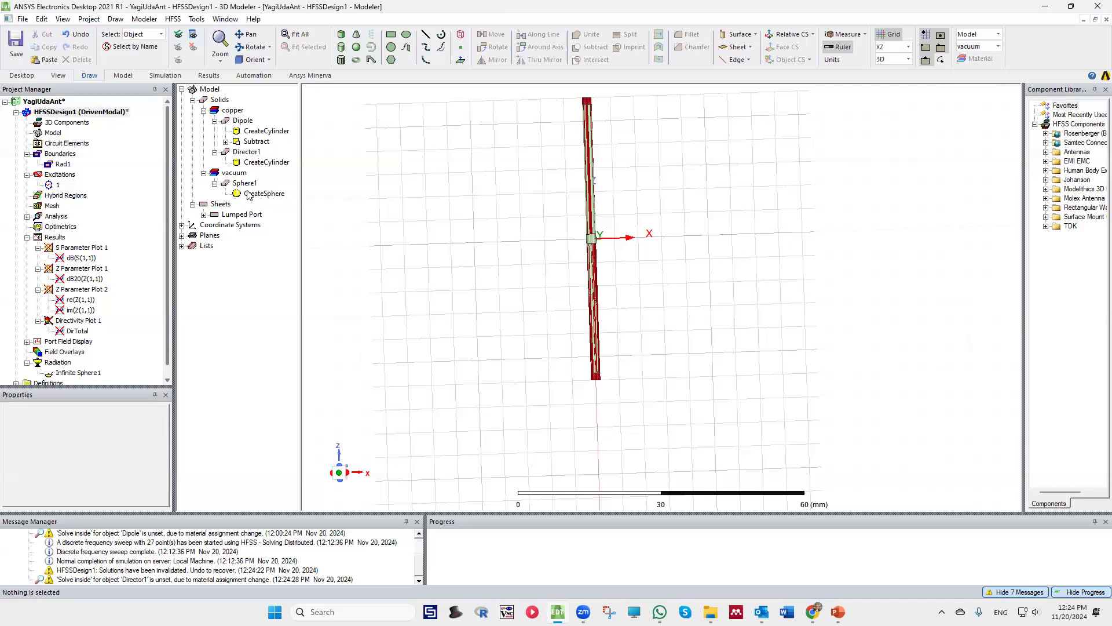
click(232, 111)
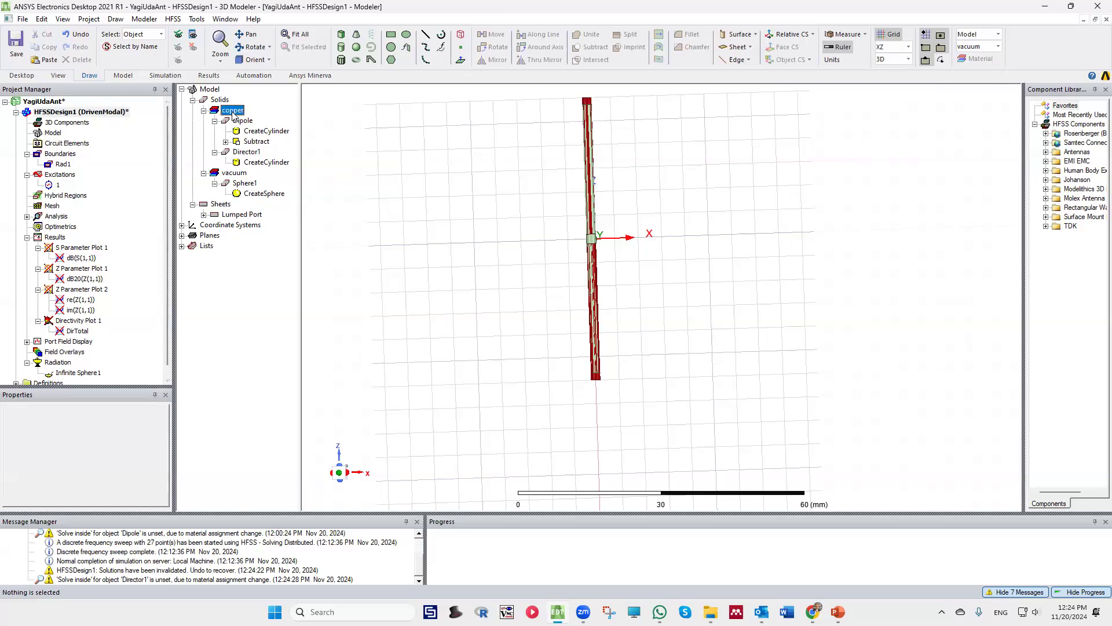
click(241, 121)
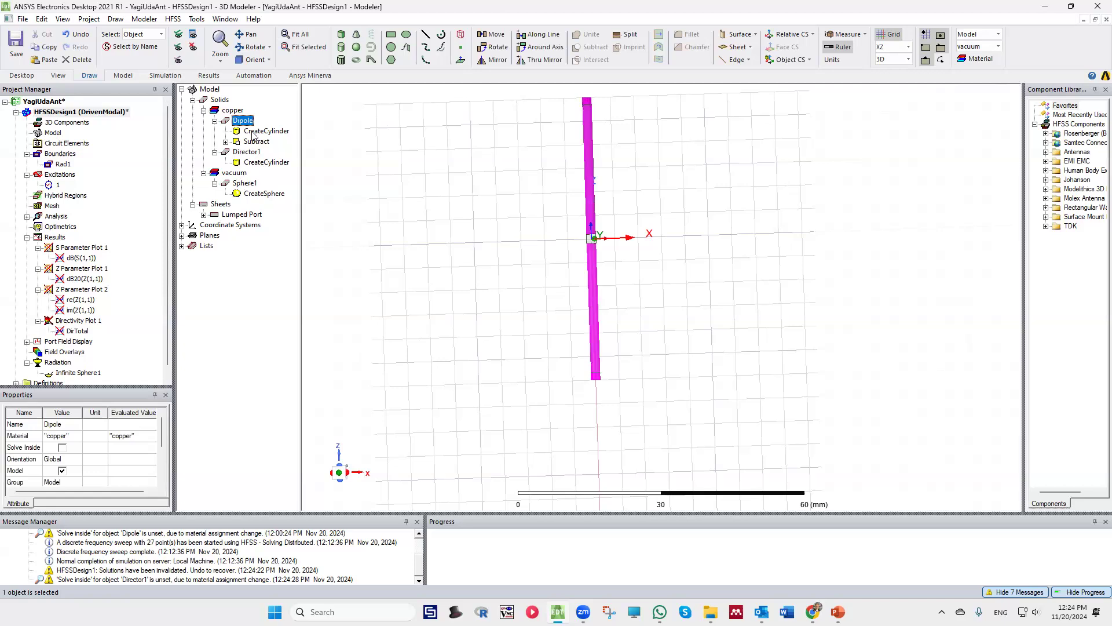
click(252, 153)
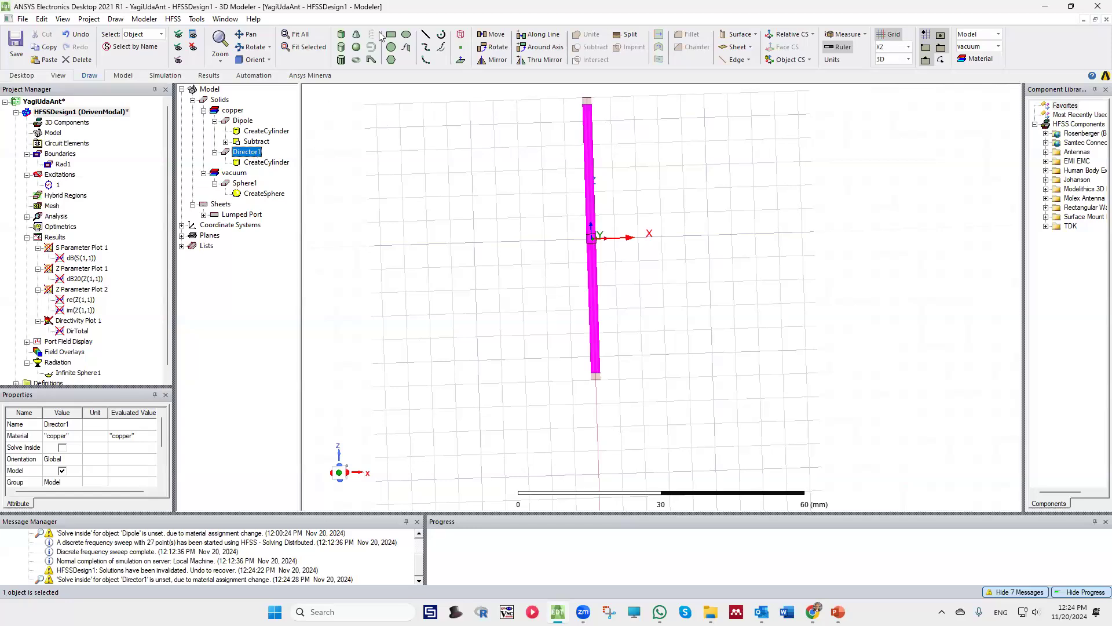
Move Director1 away from the dipole by 12 mm along the X axis, using the origin as the reference point
click(496, 36)
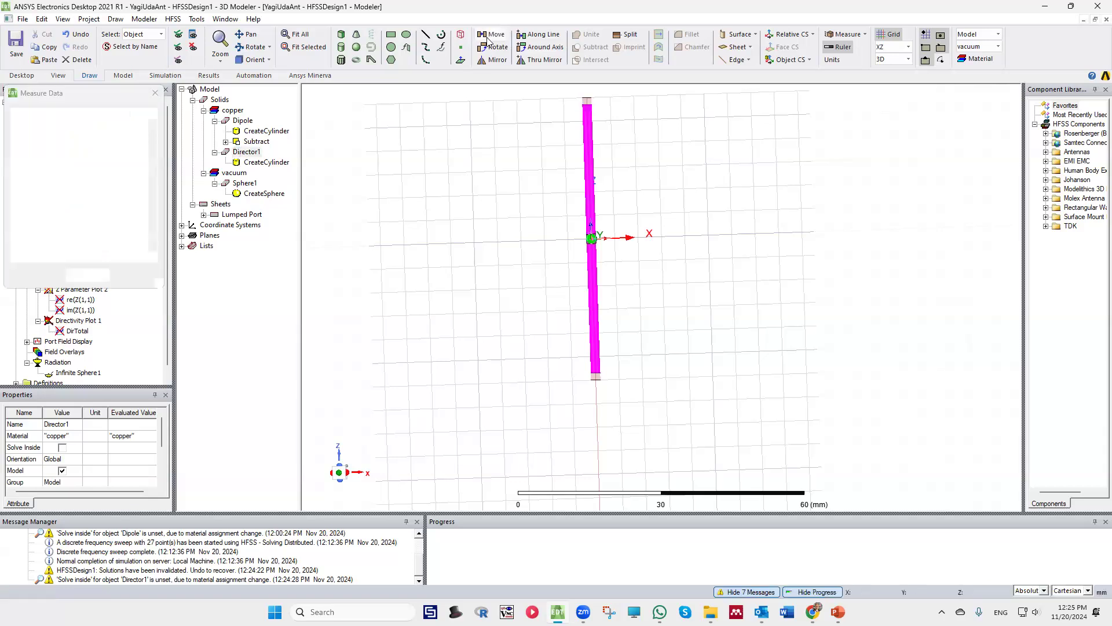
scroll(591, 240, up, 3)
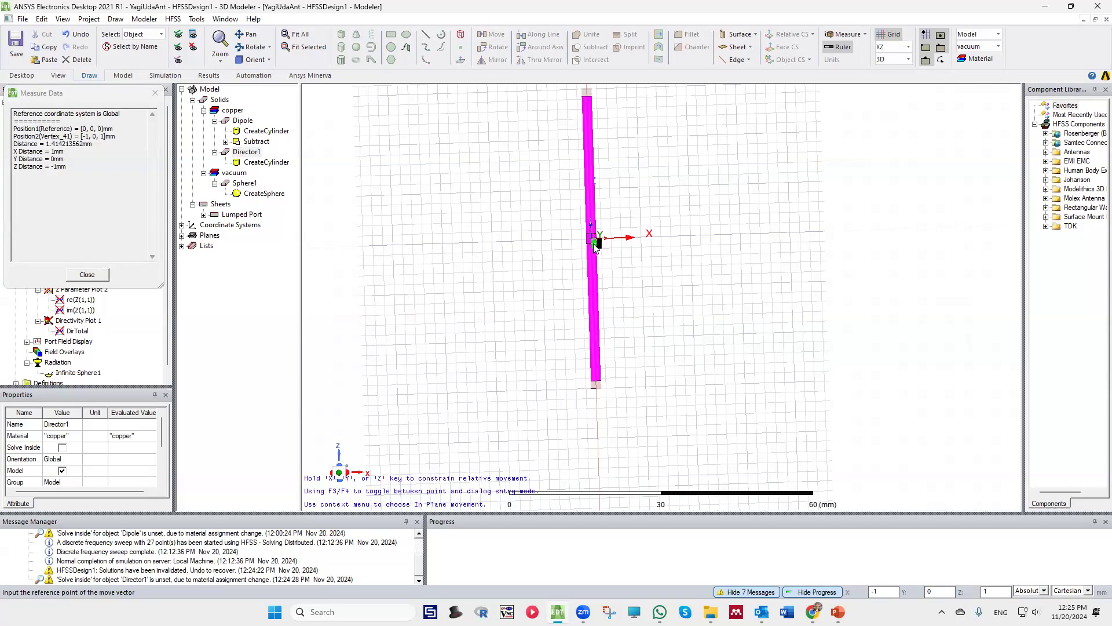
click(592, 234)
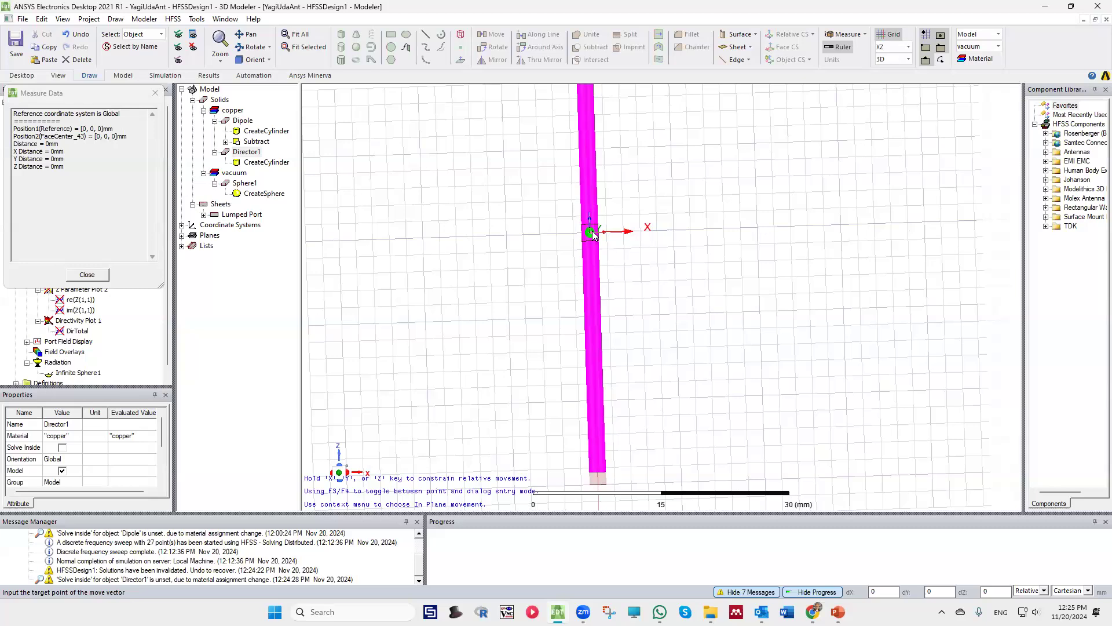
click(692, 230)
scroll(666, 249, up, 2)
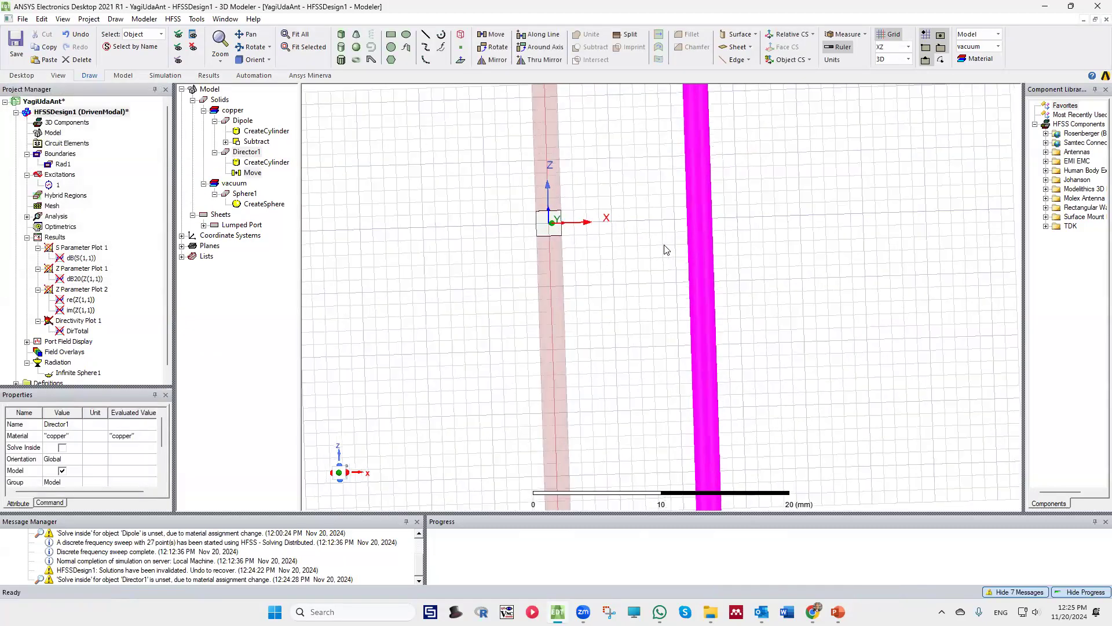
scroll(666, 249, down, 5)
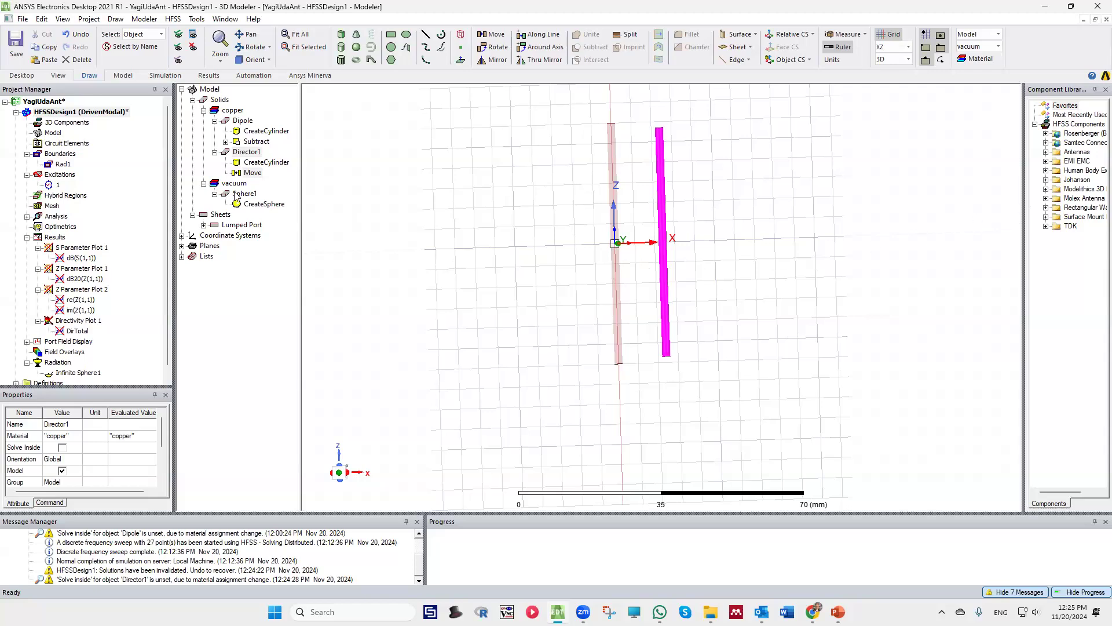
Set the X component of Director1's move vector to 18 mm
click(253, 173)
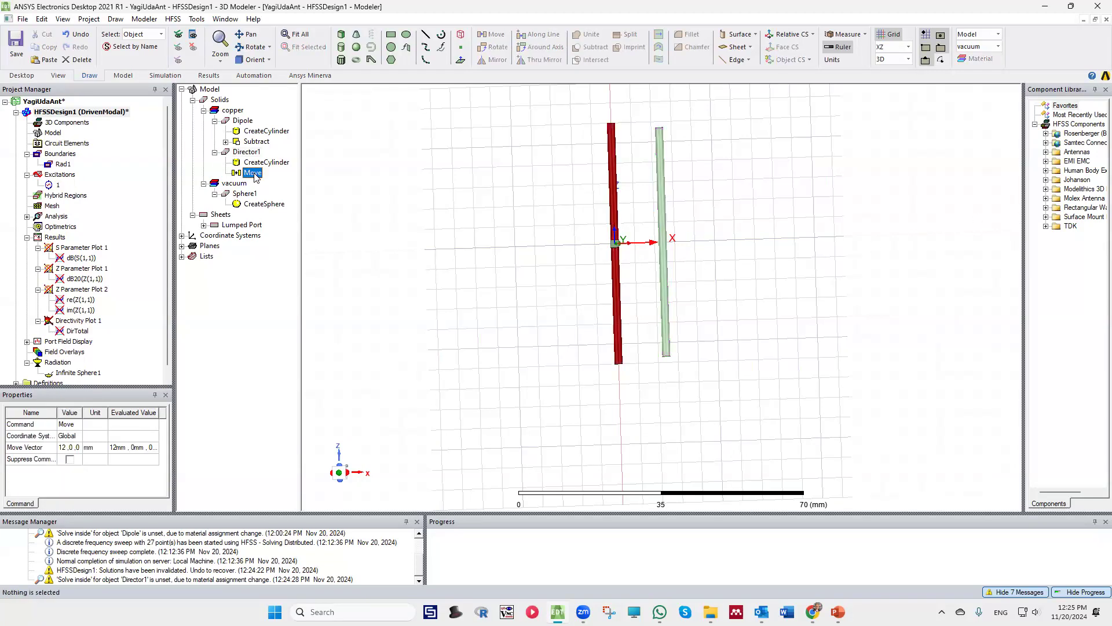
click(63, 448)
double_click(63, 448)
text(18)
click(425, 331)
scroll(468, 273, up, 3)
scroll(468, 273, down, 4)
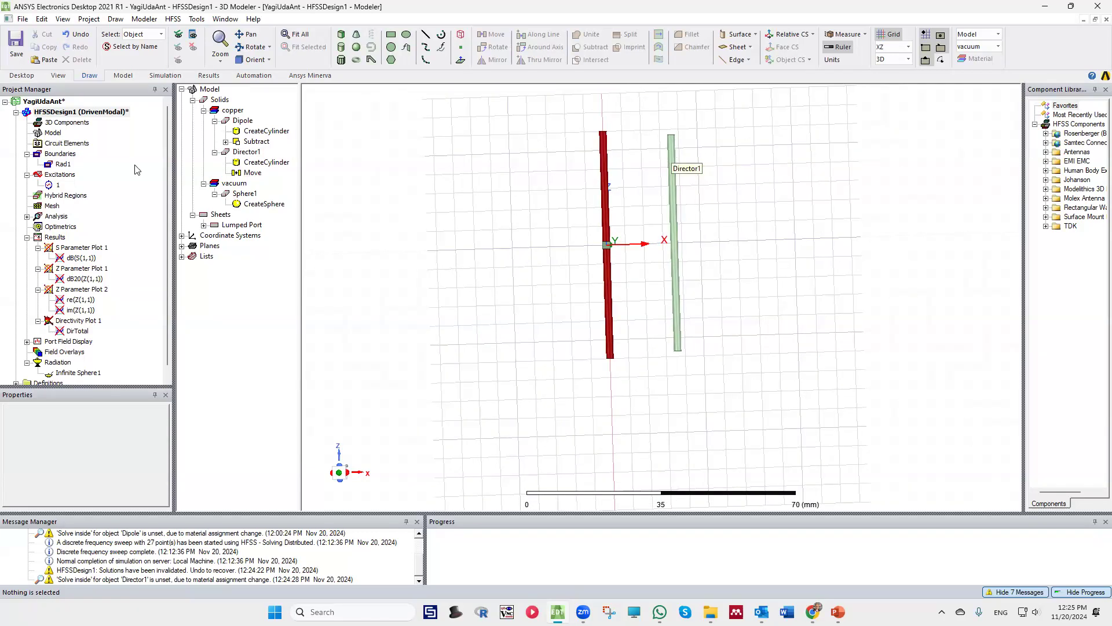
Duplicate Director1 by copying and pasting it in the model
click(257, 153)
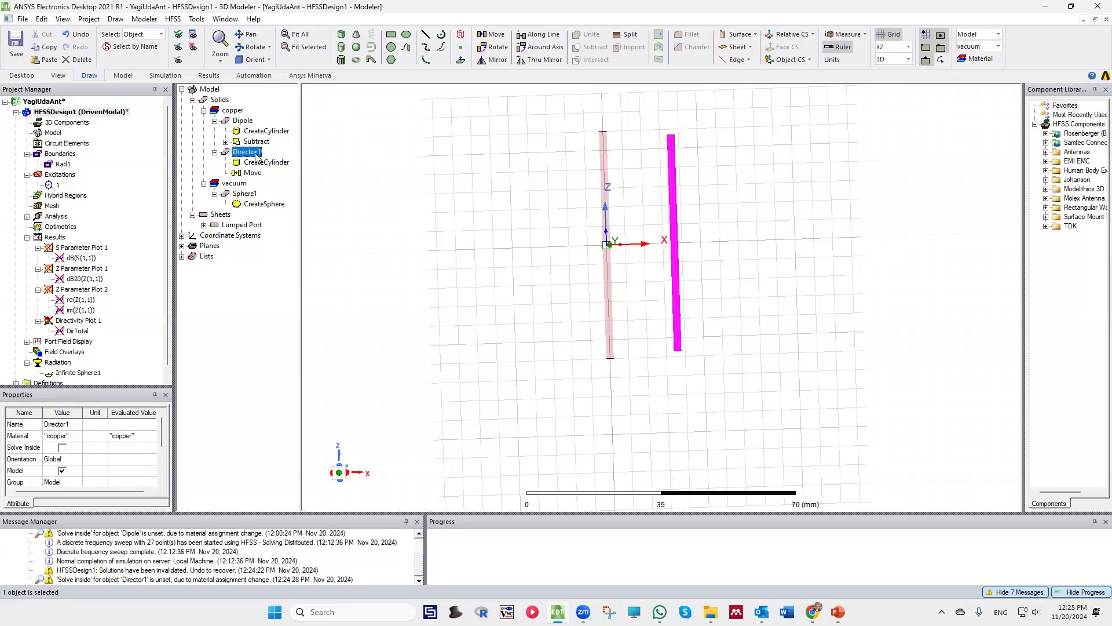
key(ctrl+c)
key(ctrl+v)
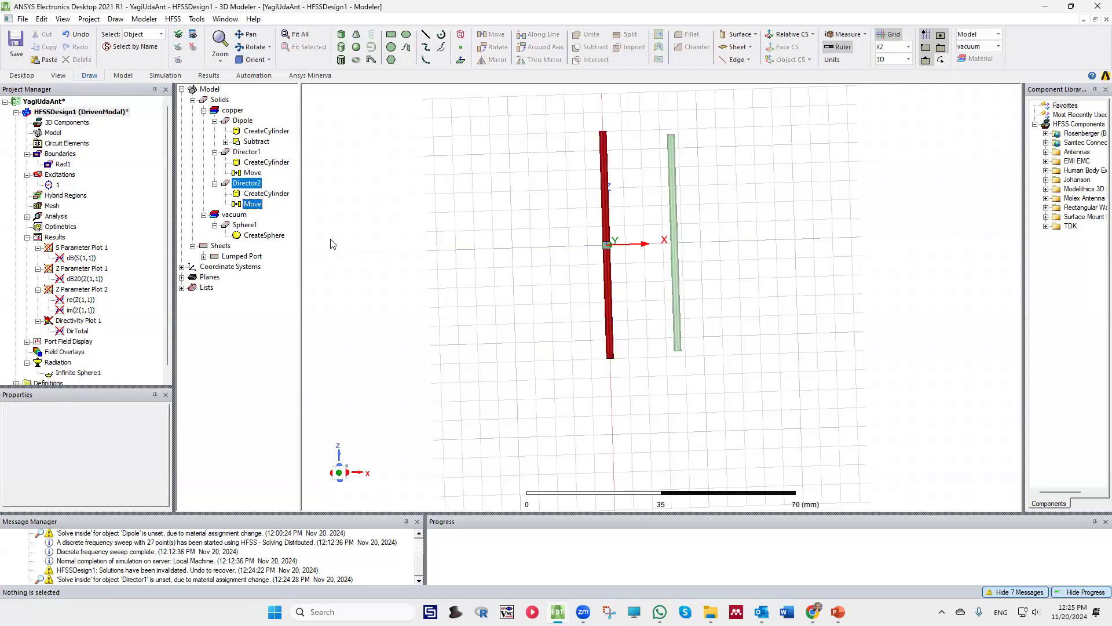
Move Director2 about 10 mm along X, starting from the reference point 18, 0, 0 on Director1's axis
click(255, 185)
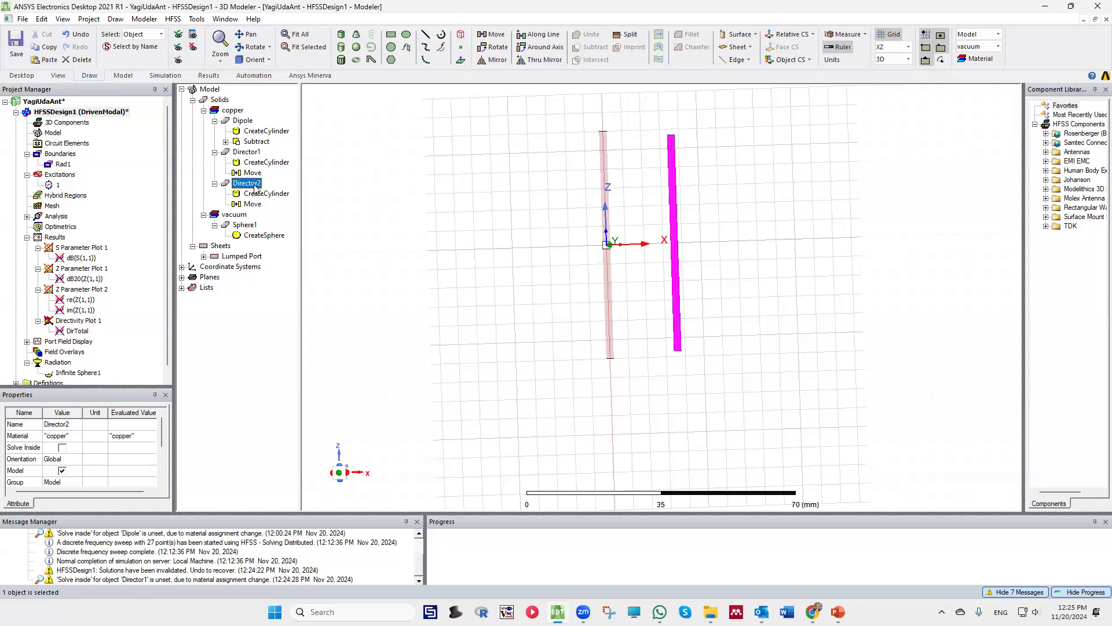
click(494, 34)
scroll(672, 239, up, 1)
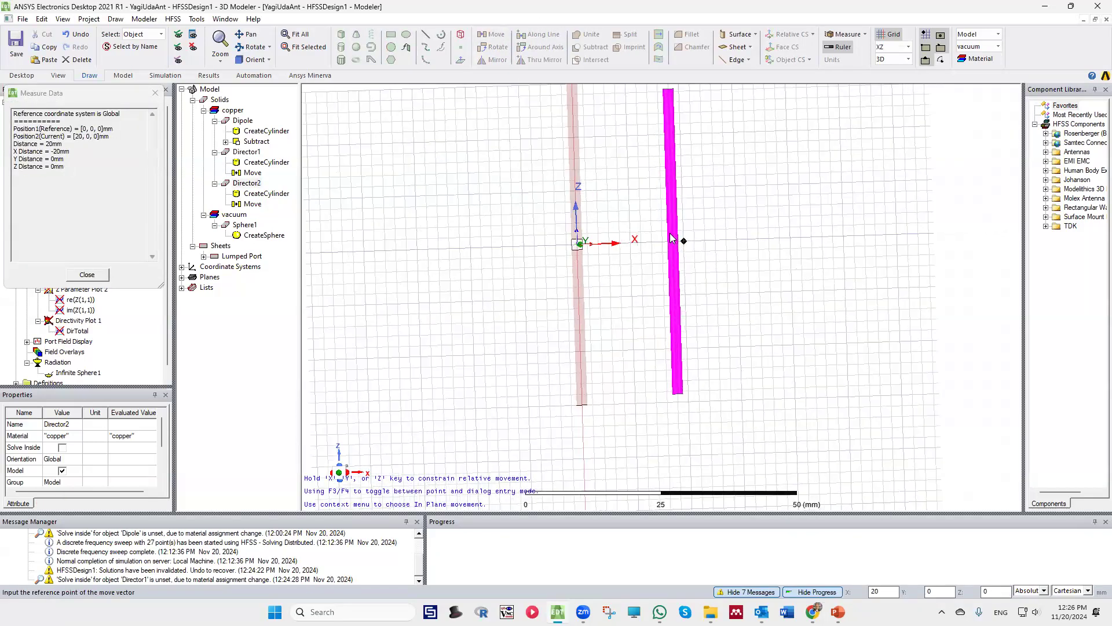
scroll(672, 239, up, 1)
click(672, 240)
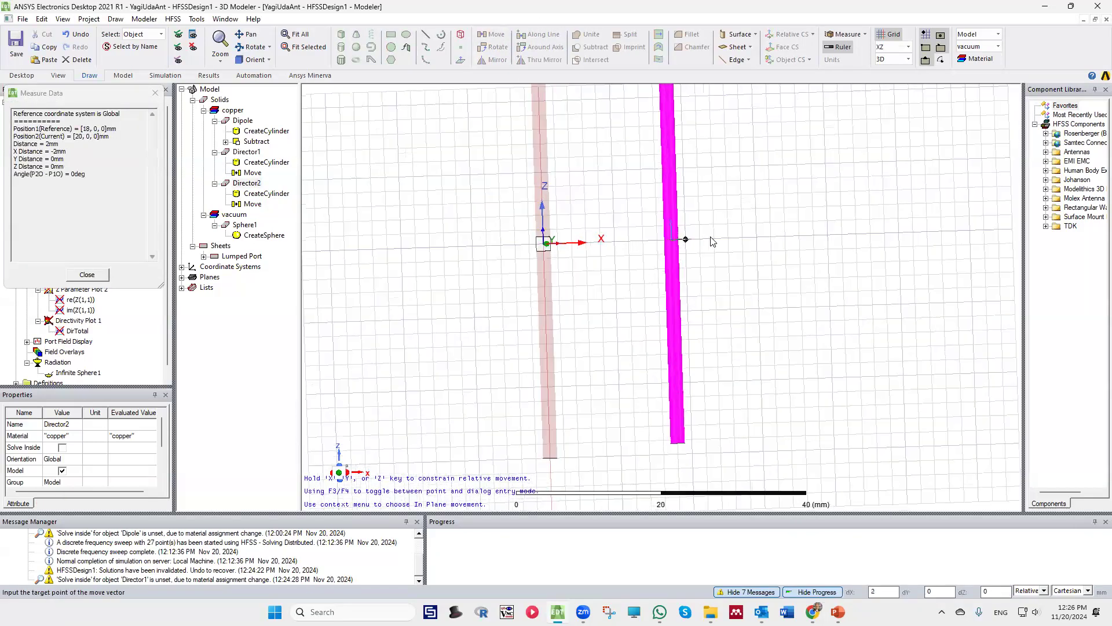
click(744, 238)
scroll(715, 237, down, 2)
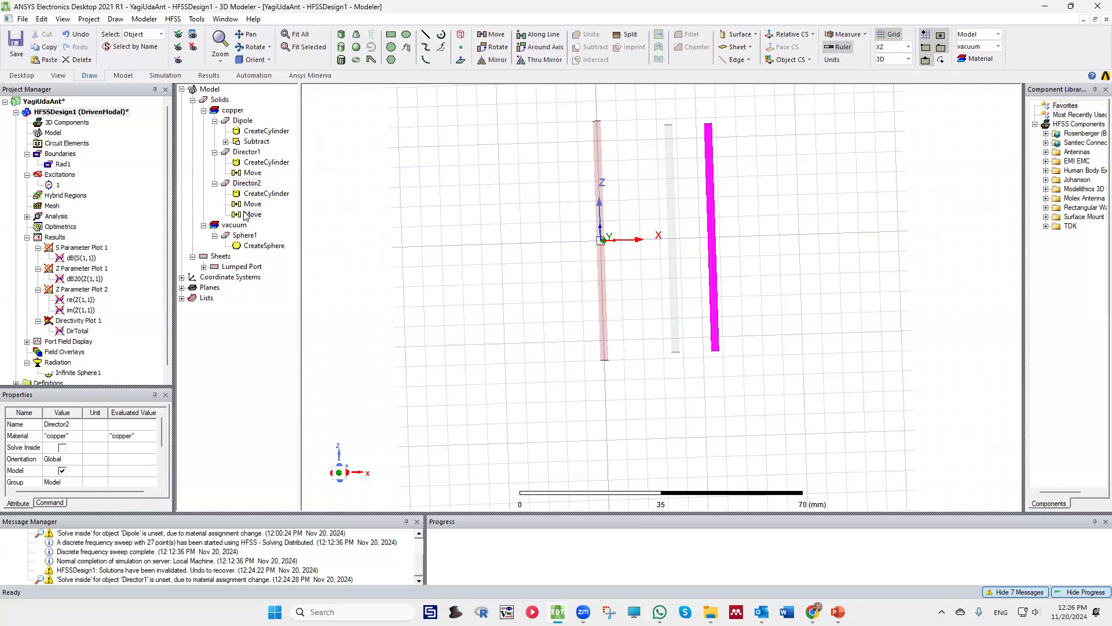
Set the X component of Director2's last move vector to 18 mm and confirm the properties
click(252, 215)
click(65, 447)
key(BackSpace)
text(8)
double_click(234, 394)
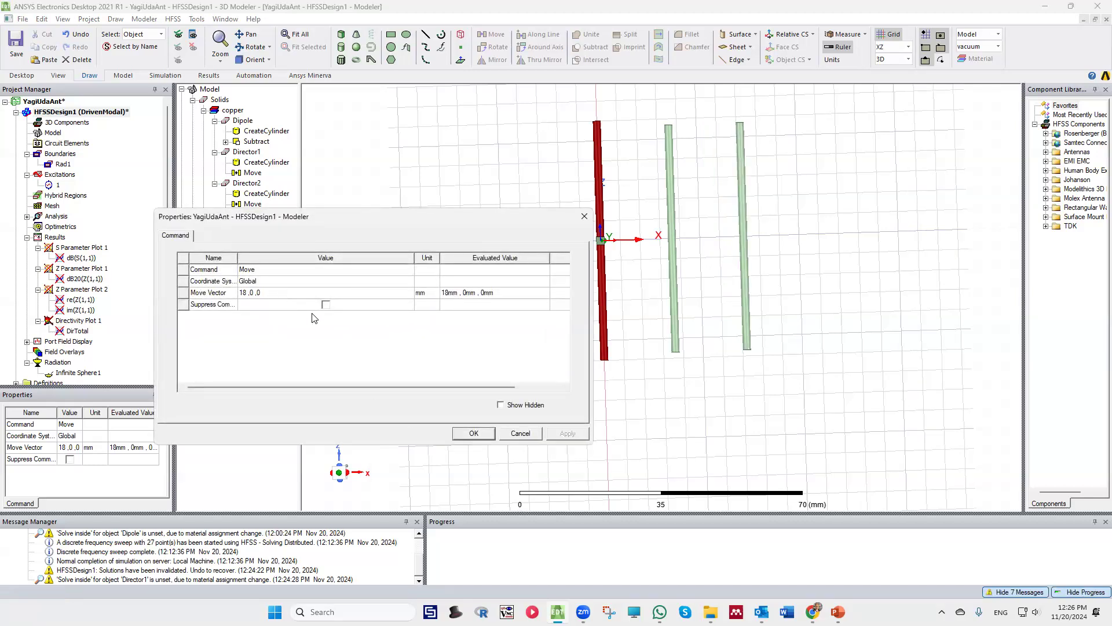
click(474, 434)
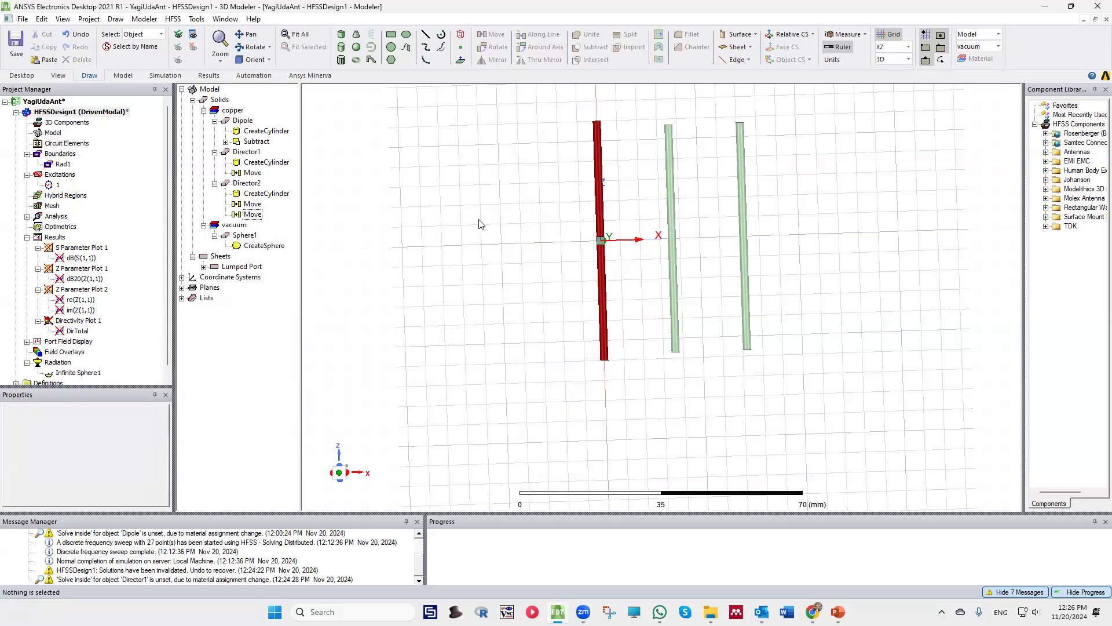
scroll(453, 241, down, 1)
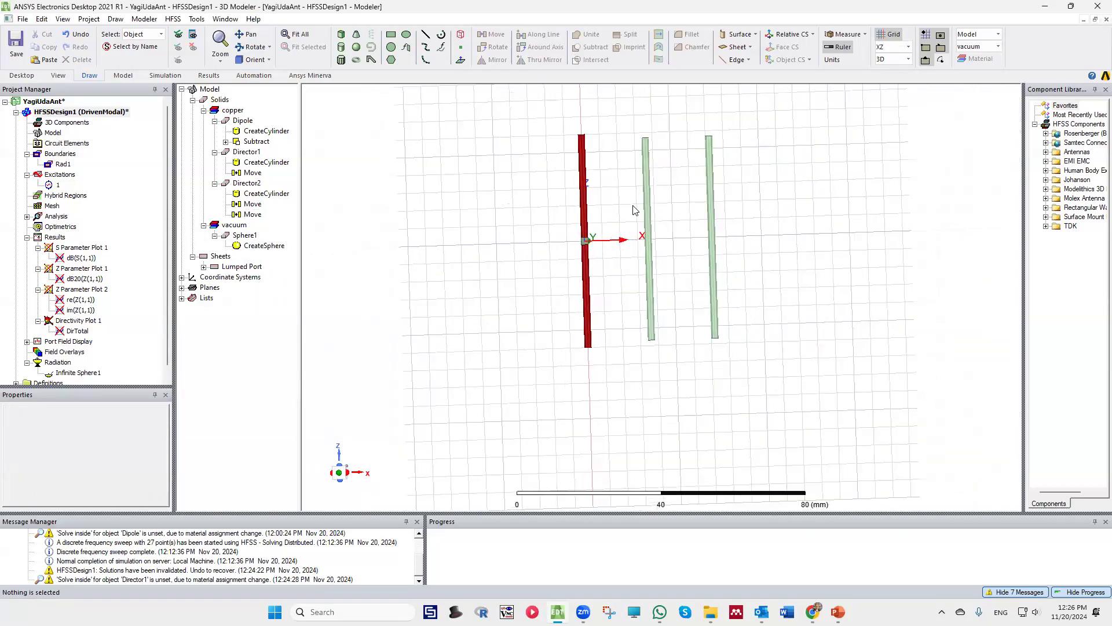
Duplicate Director2 by pasting a copy of it as the third director
click(711, 194)
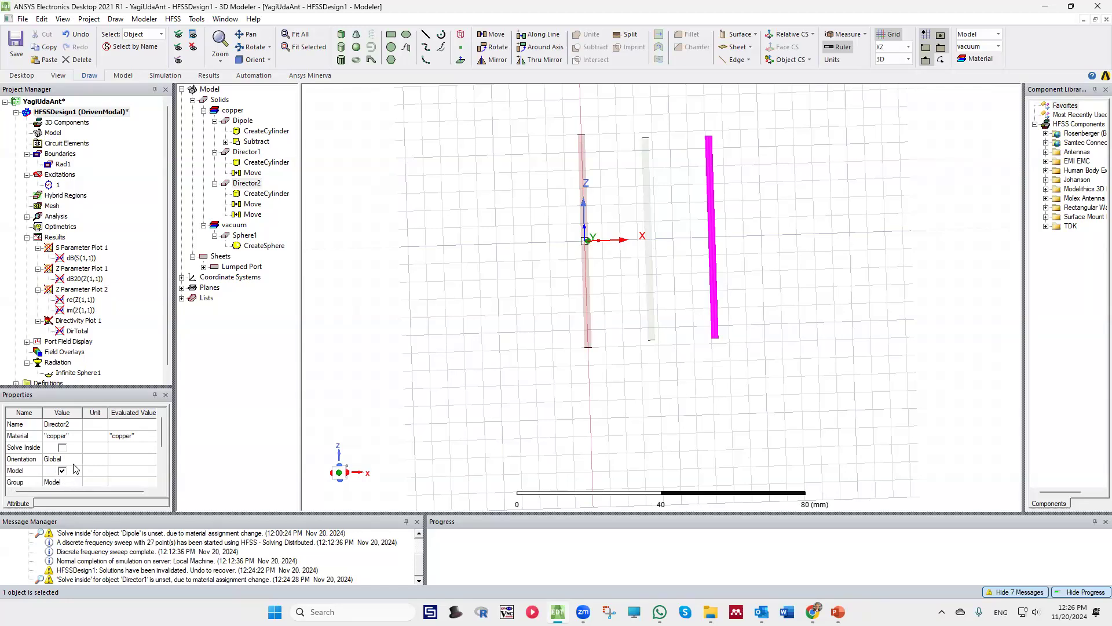
click(567, 203)
key(ctrl+v)
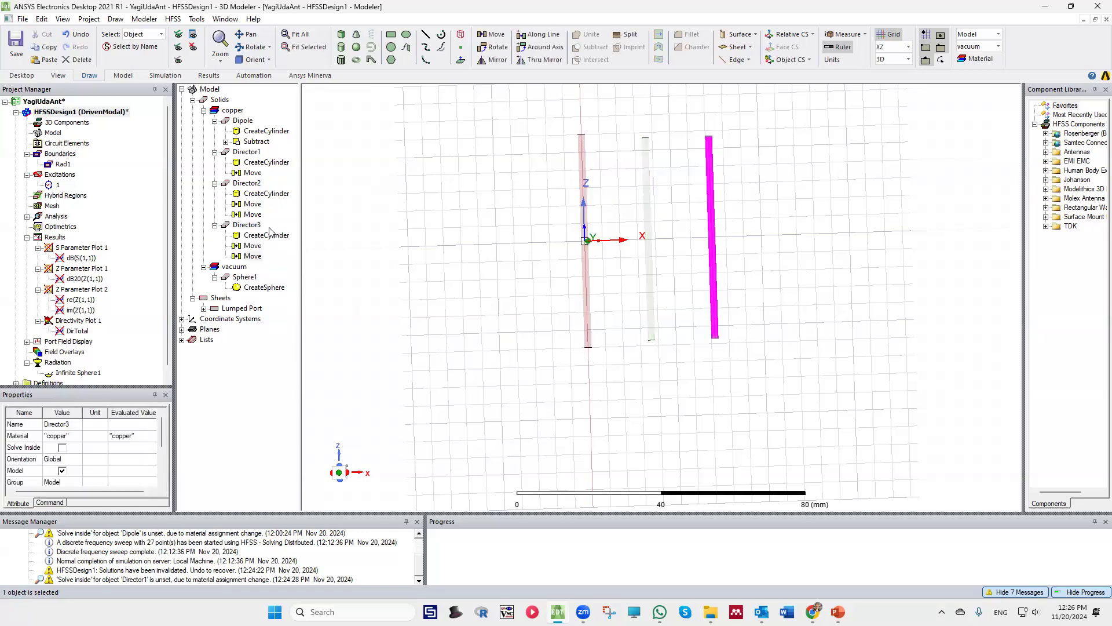
Move Director3 about 14 mm along X, away from Director2's axis
click(246, 226)
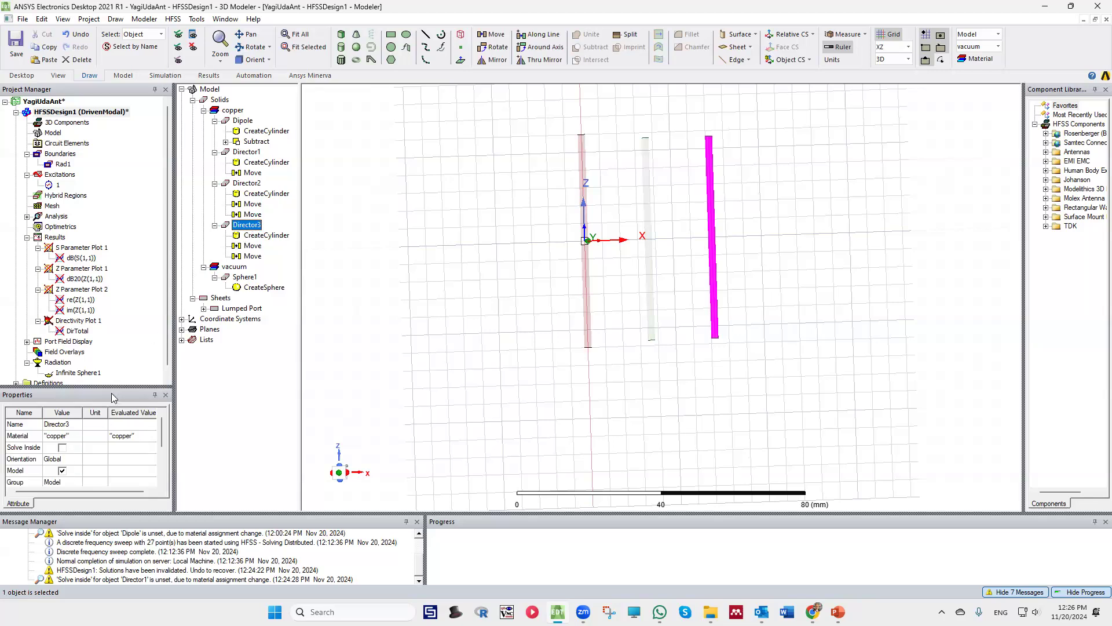
click(492, 34)
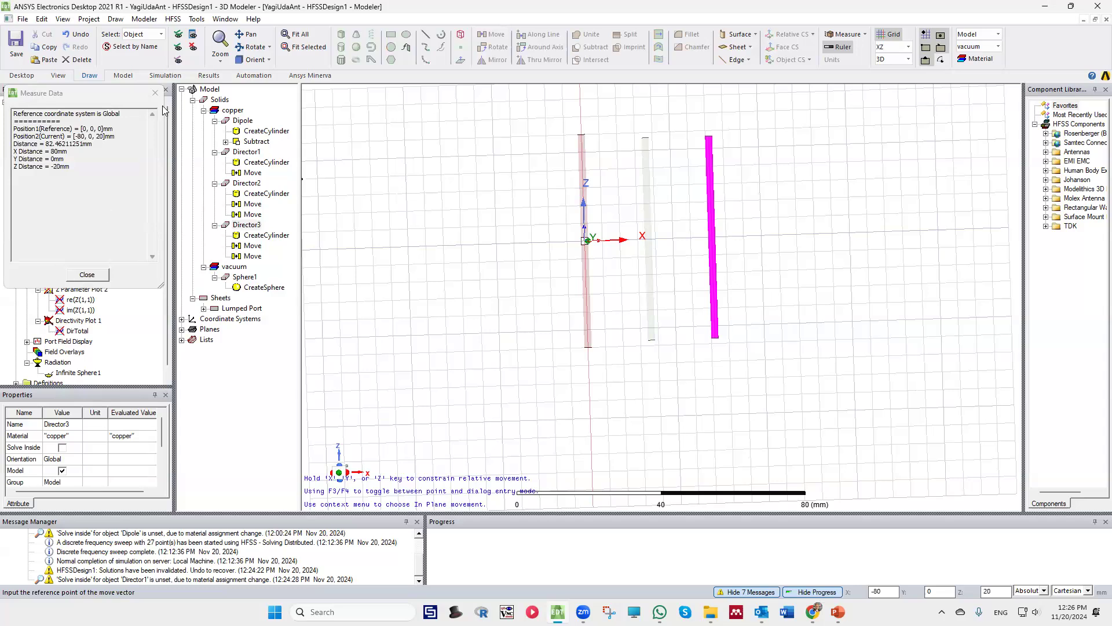
scroll(724, 239, up, 3)
scroll(704, 238, up, 1)
click(702, 238)
click(797, 238)
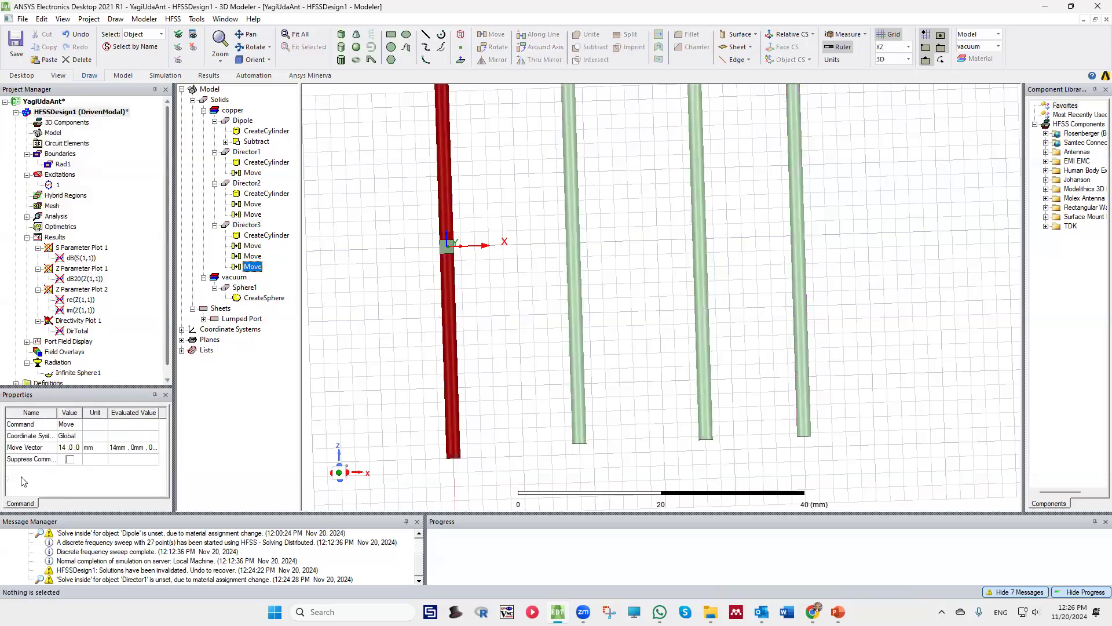
Set the X component of Director3's last move vector to 18 mm and confirm the properties
click(68, 447)
key(BackSpace)
text(8)
double_click(248, 429)
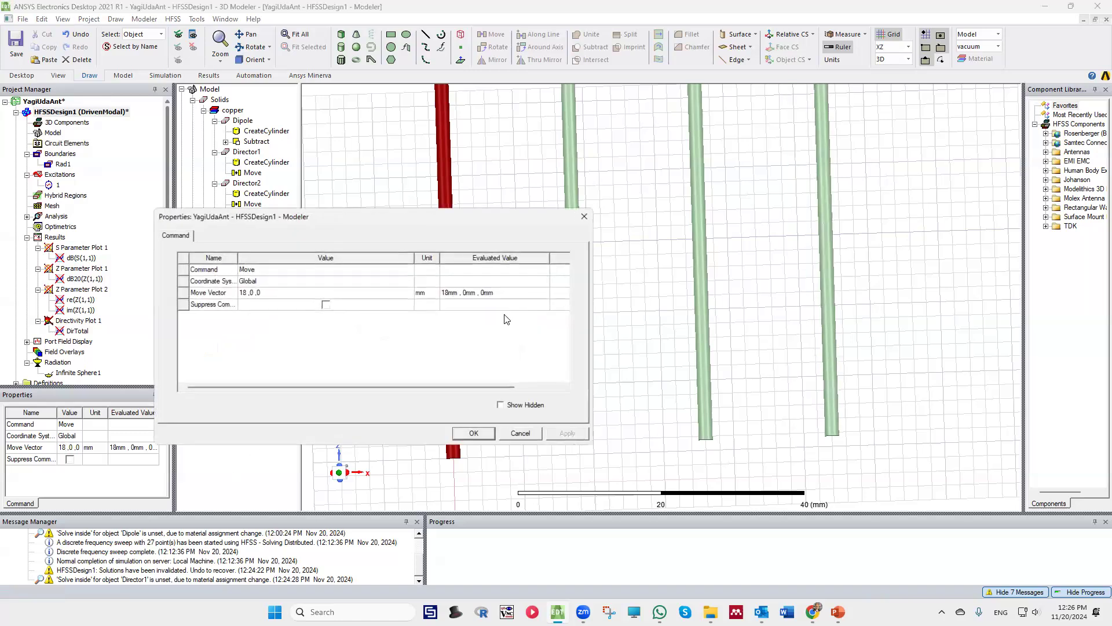
click(481, 437)
click(507, 308)
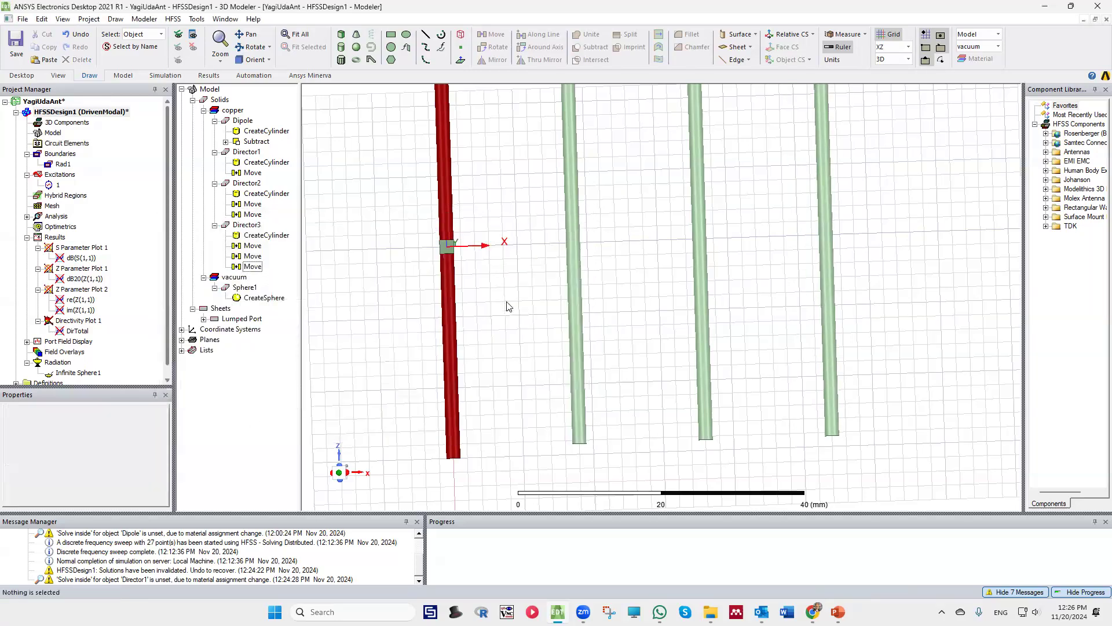
scroll(523, 305, up, 3)
scroll(515, 297, down, 3)
scroll(512, 296, down, 1)
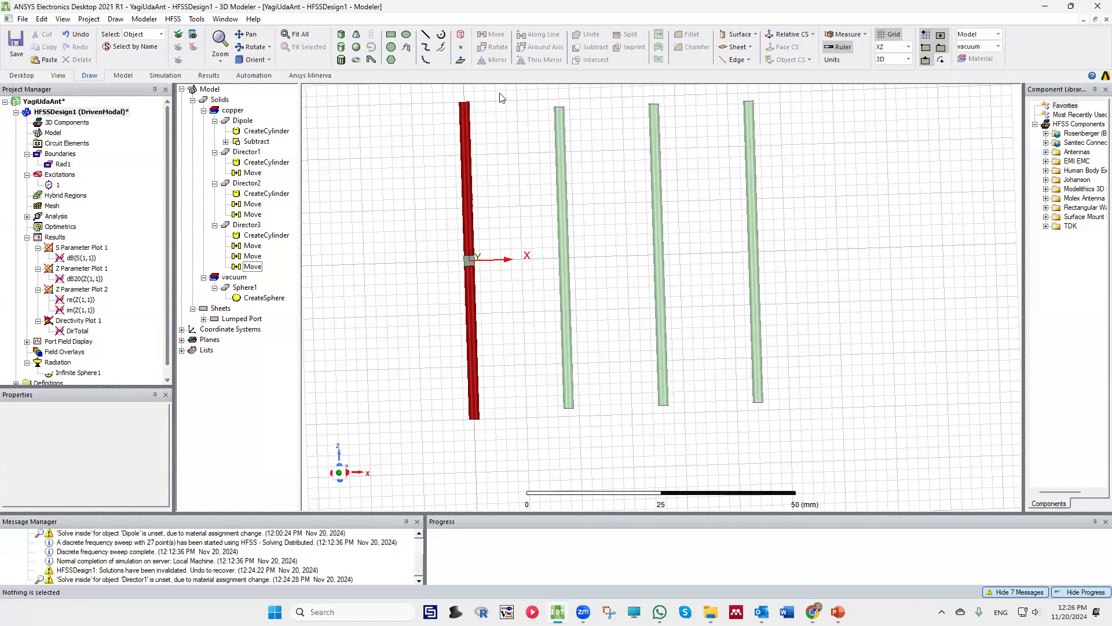
Enable Solve Inside for Director1, Director2 and Director3, and clear the selection
click(246, 152)
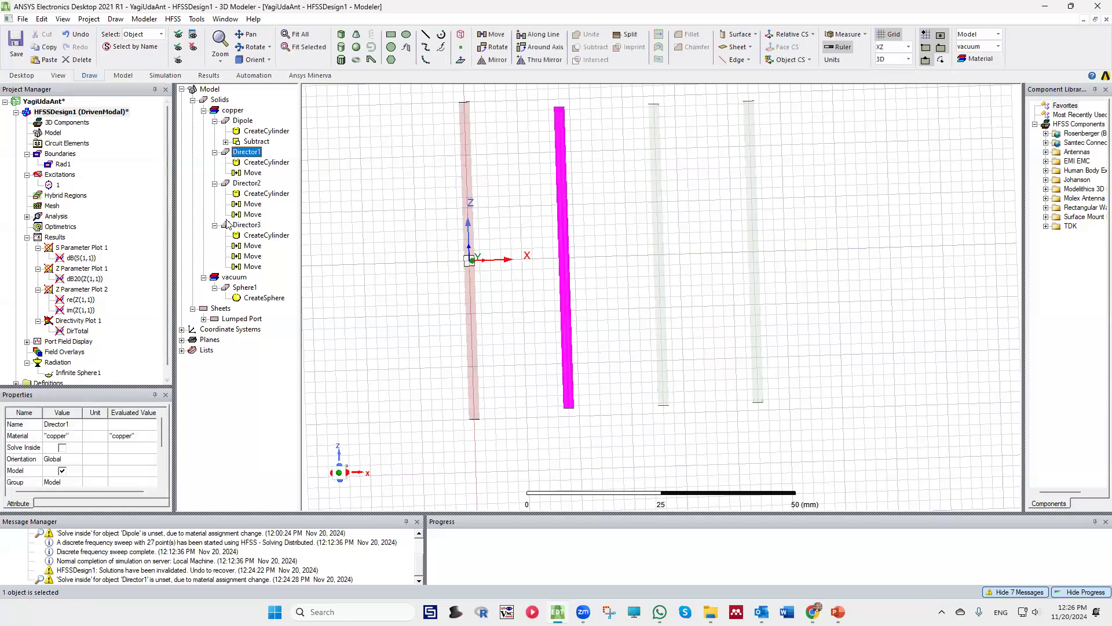
click(62, 448)
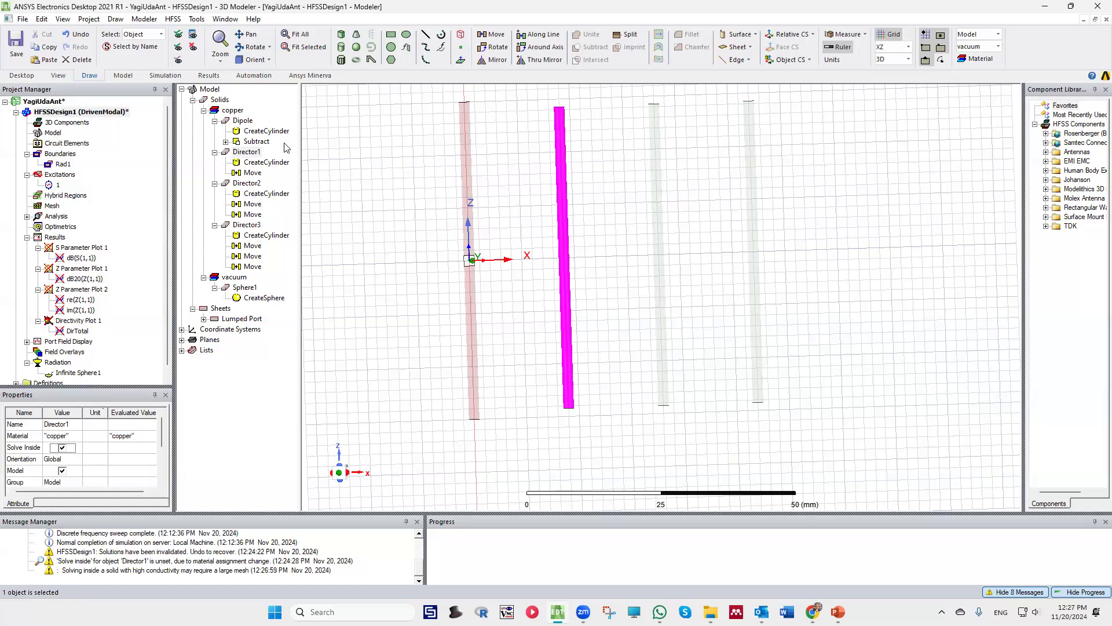
click(247, 183)
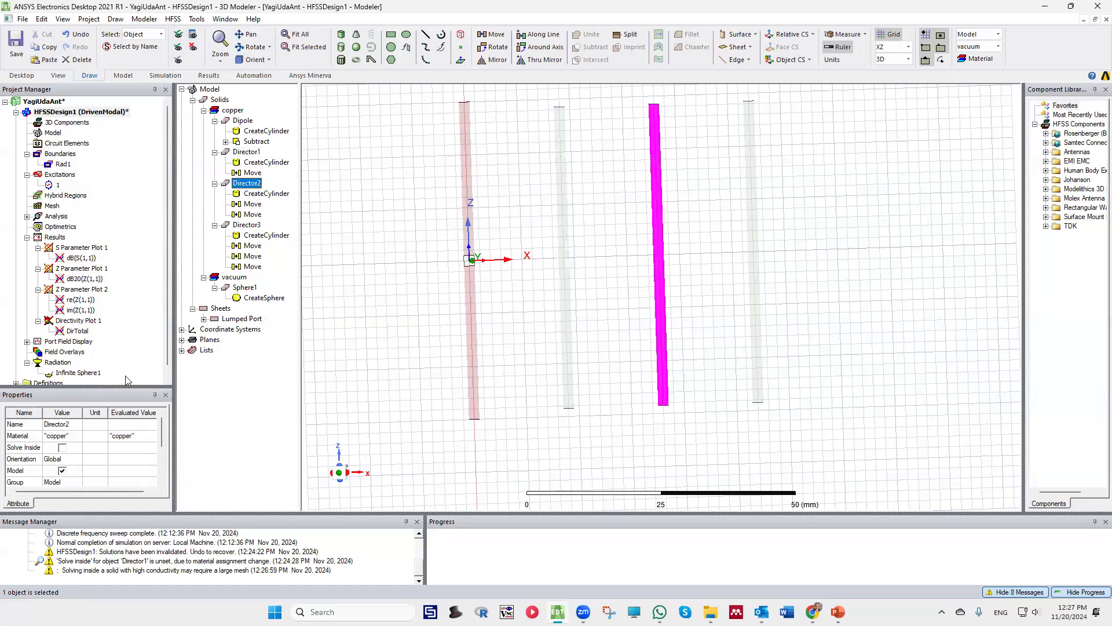
click(62, 447)
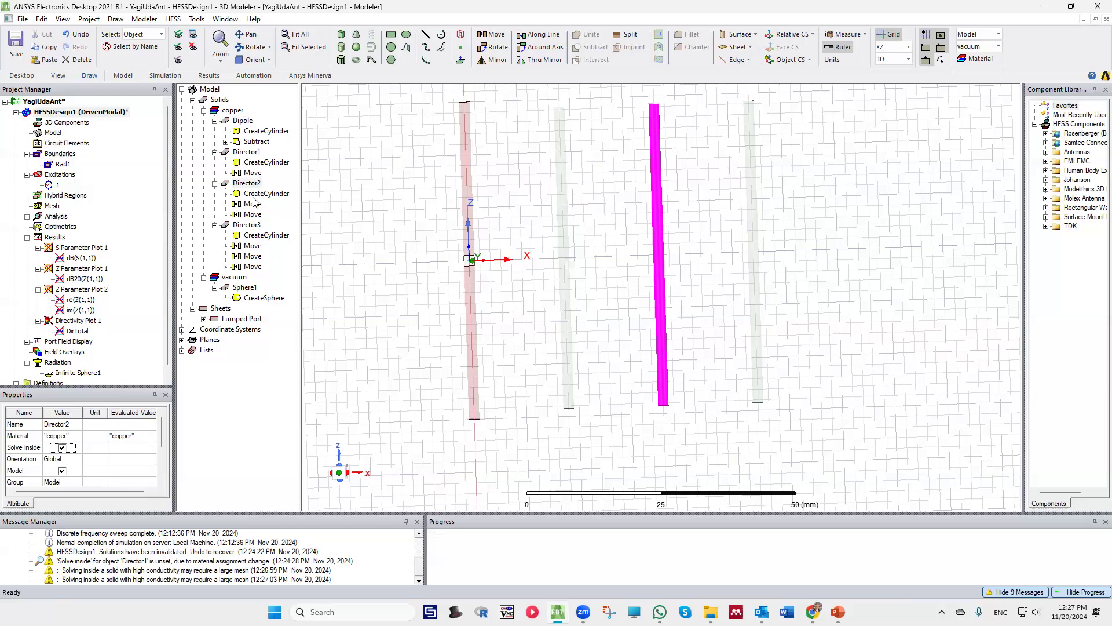
click(250, 226)
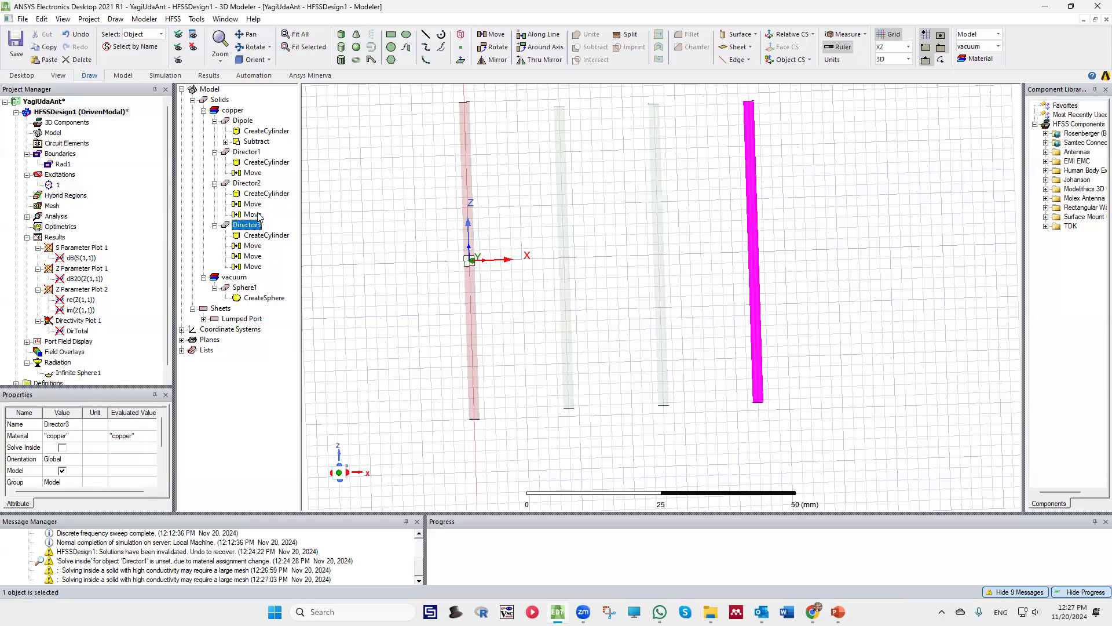
click(62, 447)
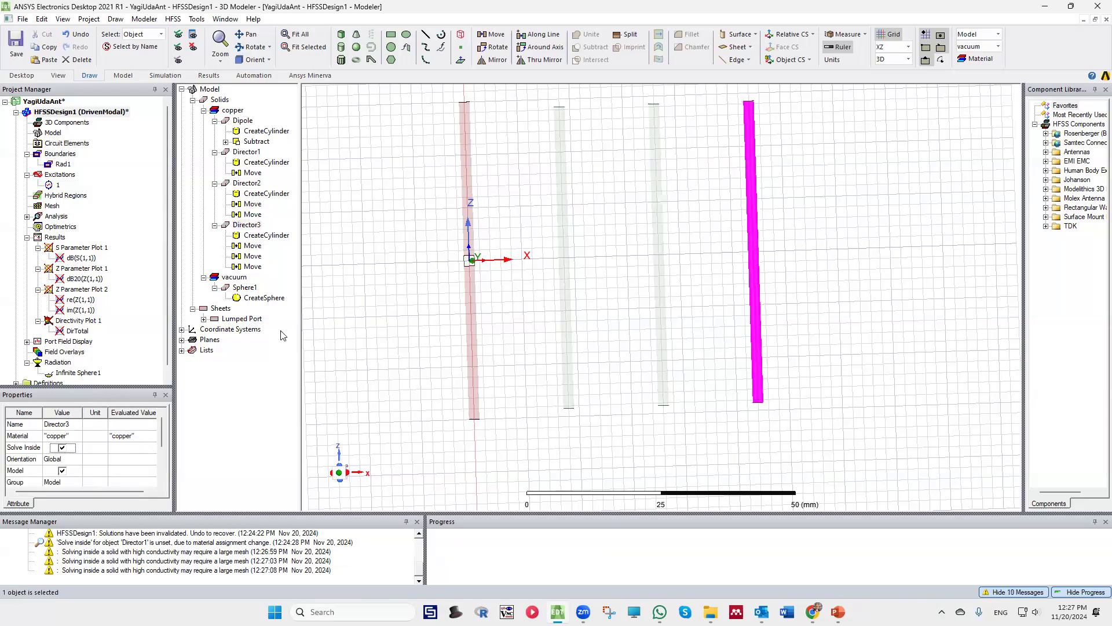
click(856, 201)
scroll(728, 249, down, 5)
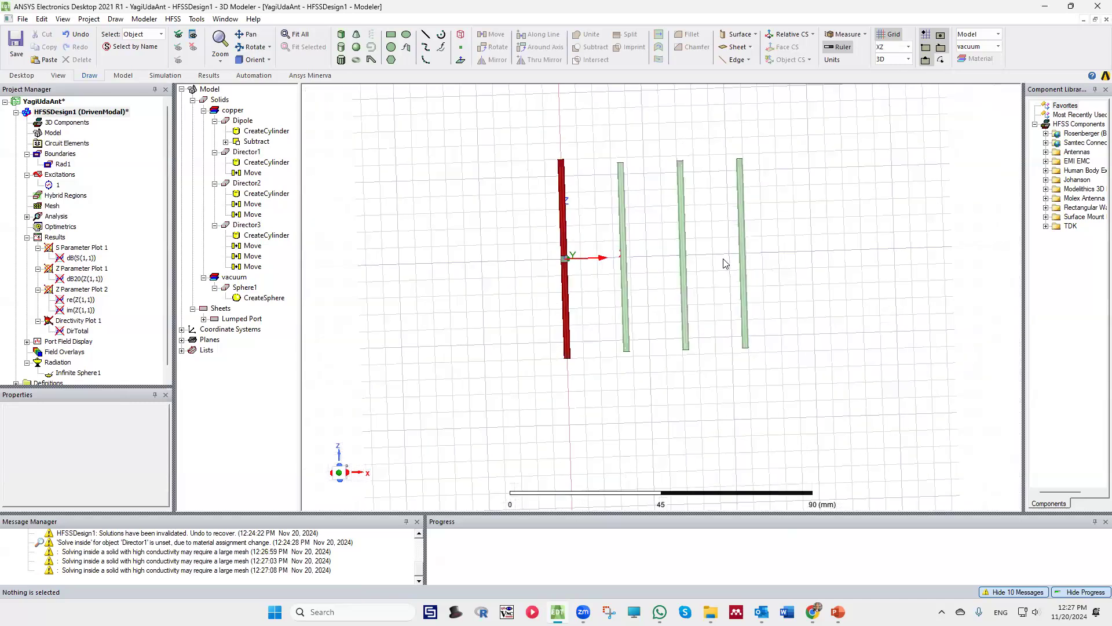
scroll(726, 264, down, 1)
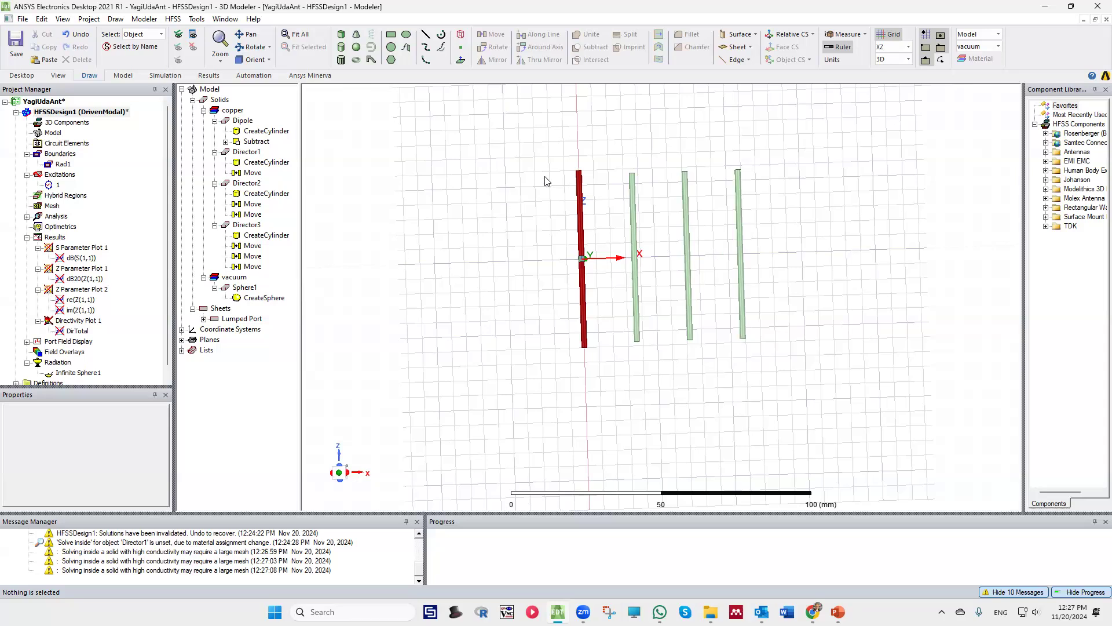
scroll(718, 225, up, 1)
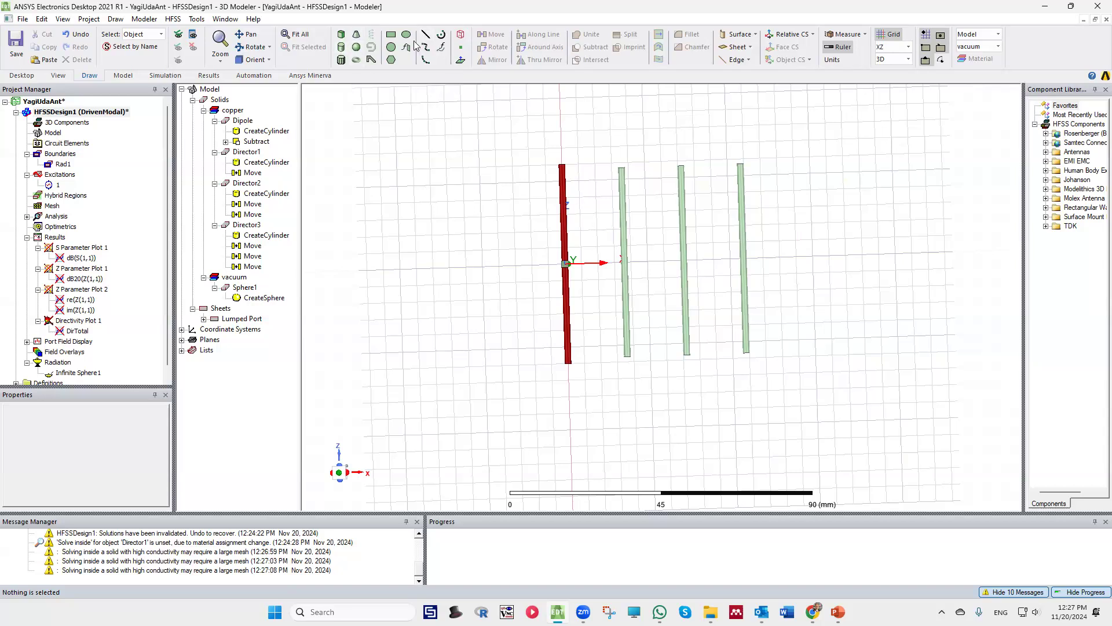
Draw a cylinder centred on the origin with a radius of about 10 mm, extending about 222 mm along negative Y
click(340, 51)
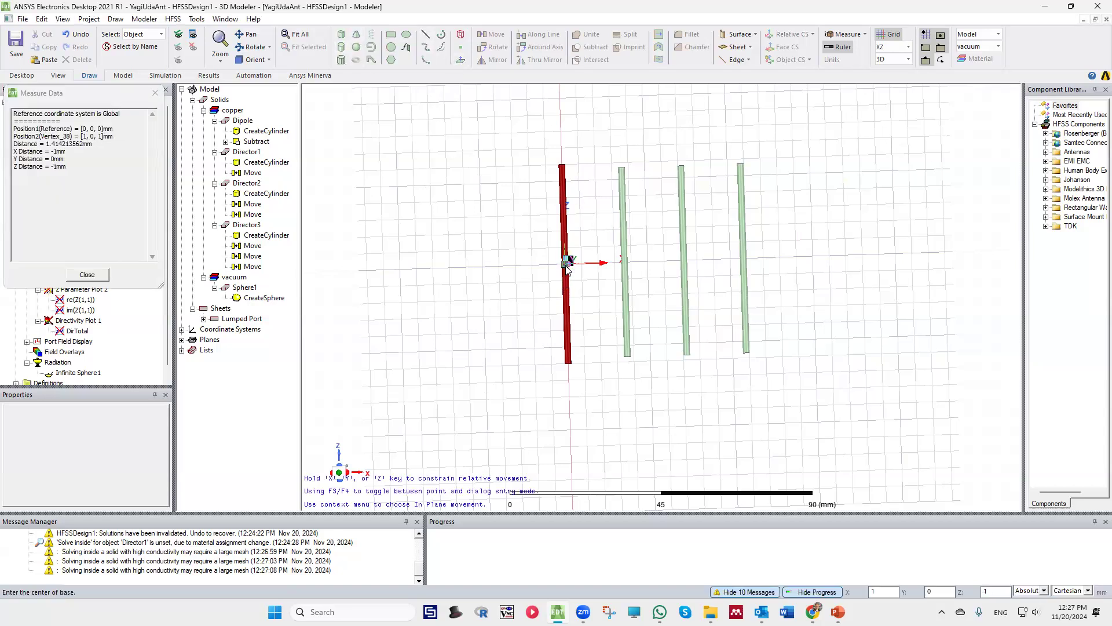
scroll(568, 267, up, 2)
scroll(568, 268, up, 3)
click(564, 260)
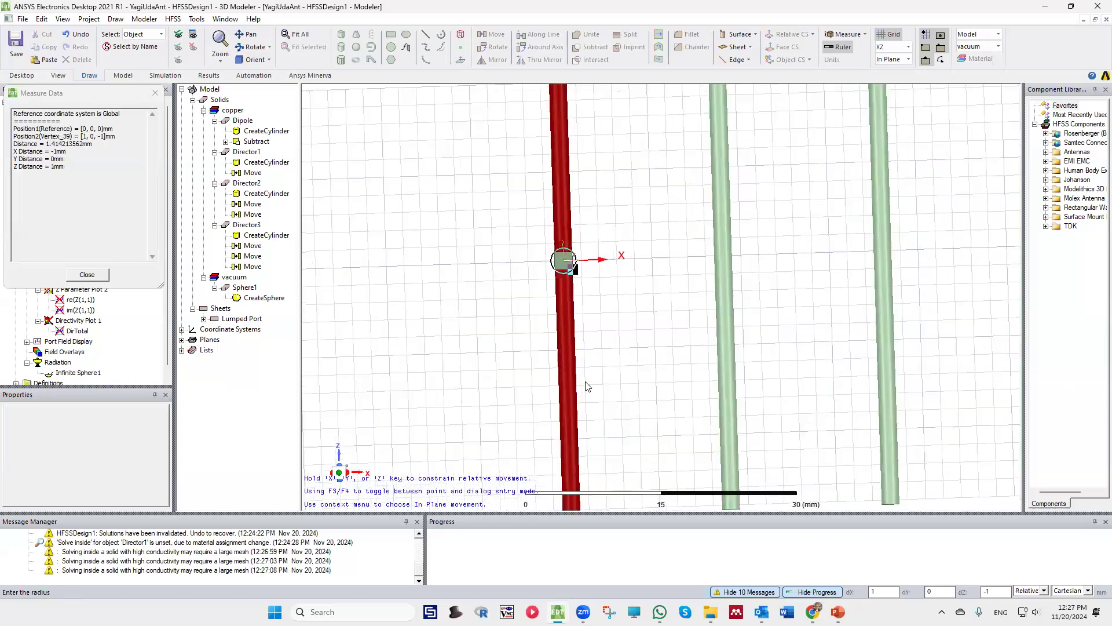
click(582, 347)
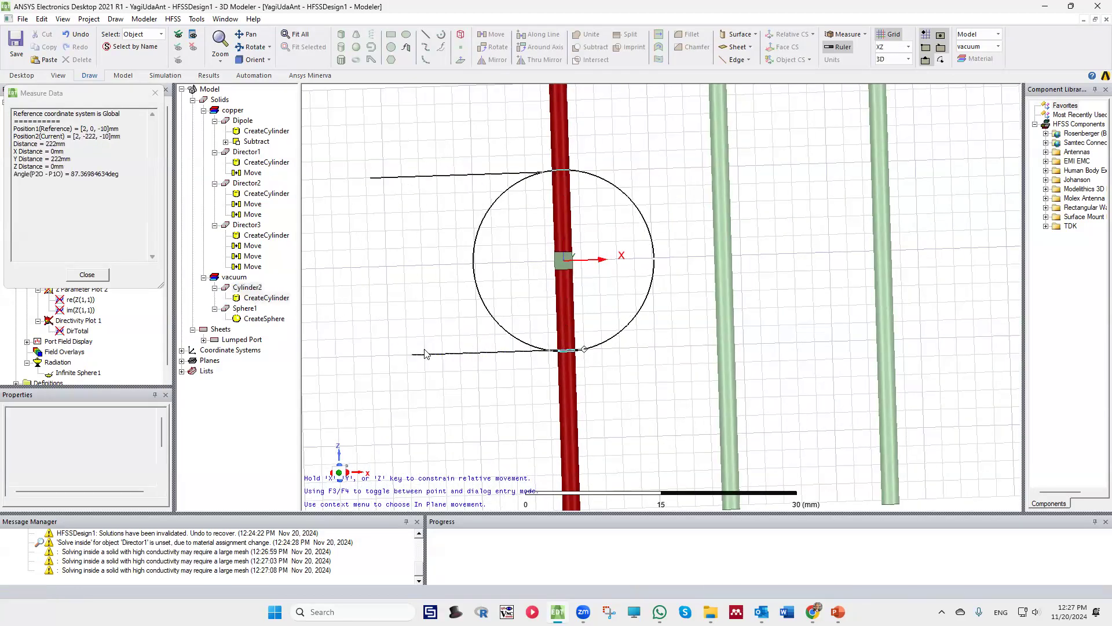
click(406, 355)
scroll(640, 274, down, 5)
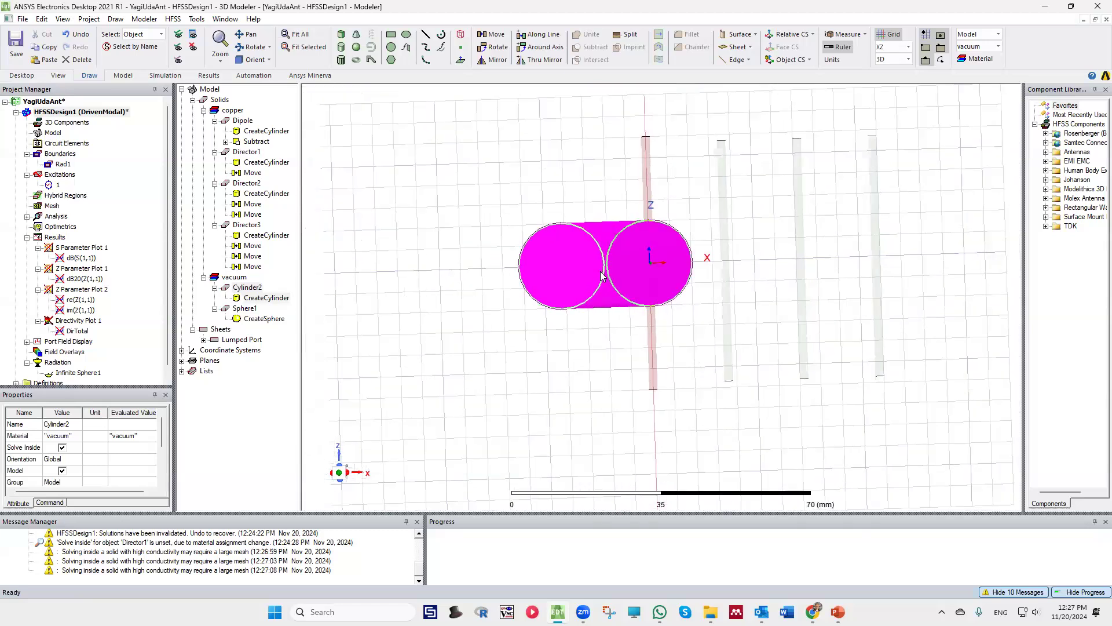
Rename the newly drawn cylinder to Reflector
click(249, 289)
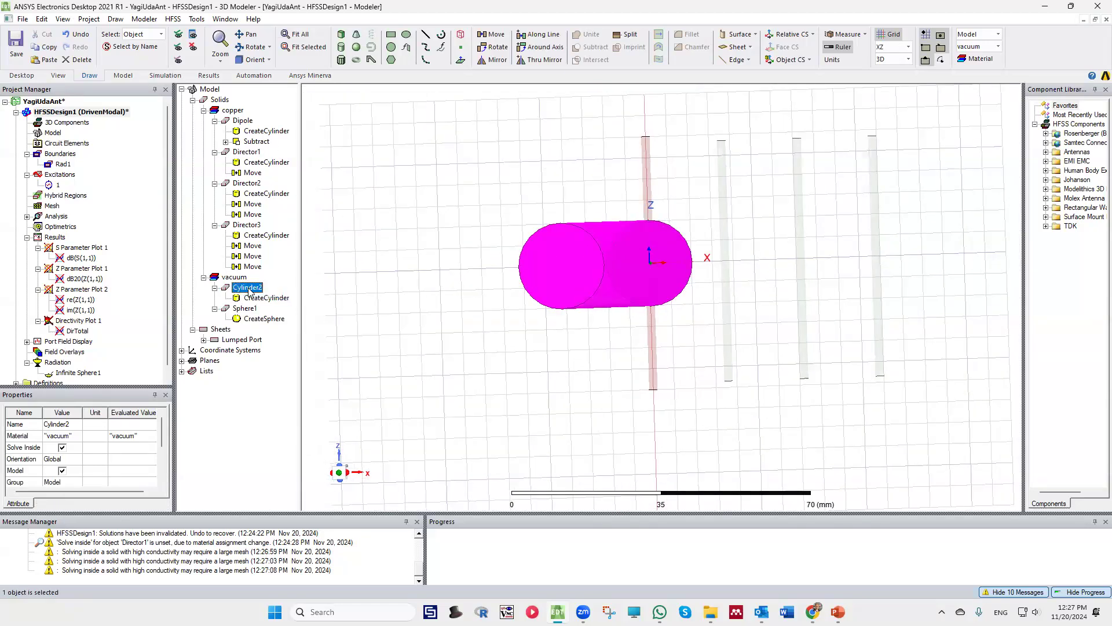
double_click(68, 424)
text(re)
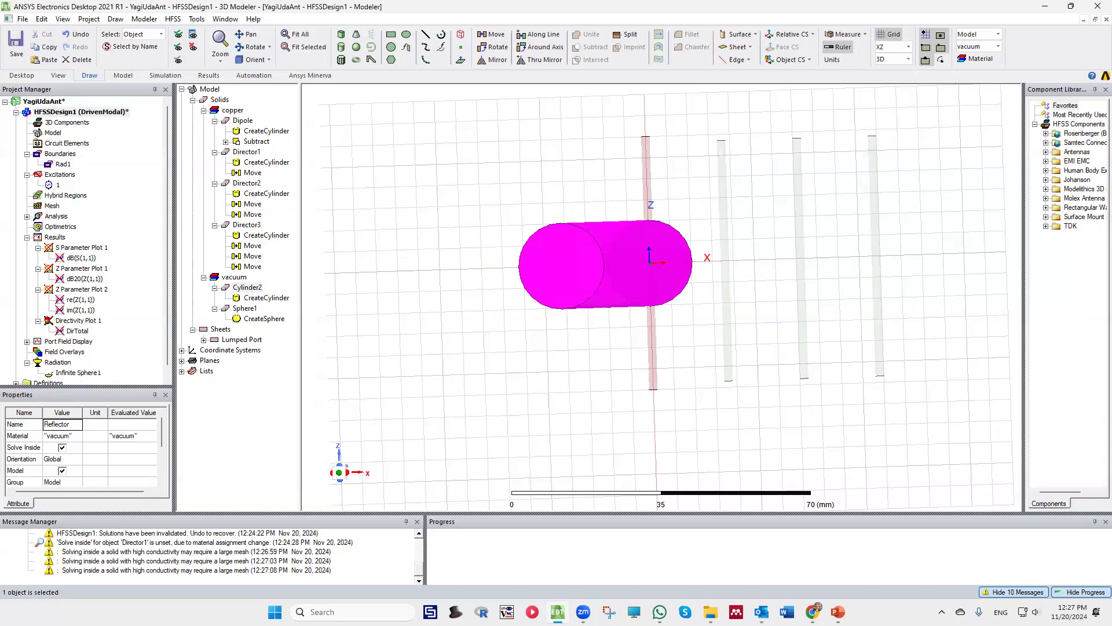
Assign copper to the Reflector and enable Solve Inside for it, and clear the selection
click(77, 436)
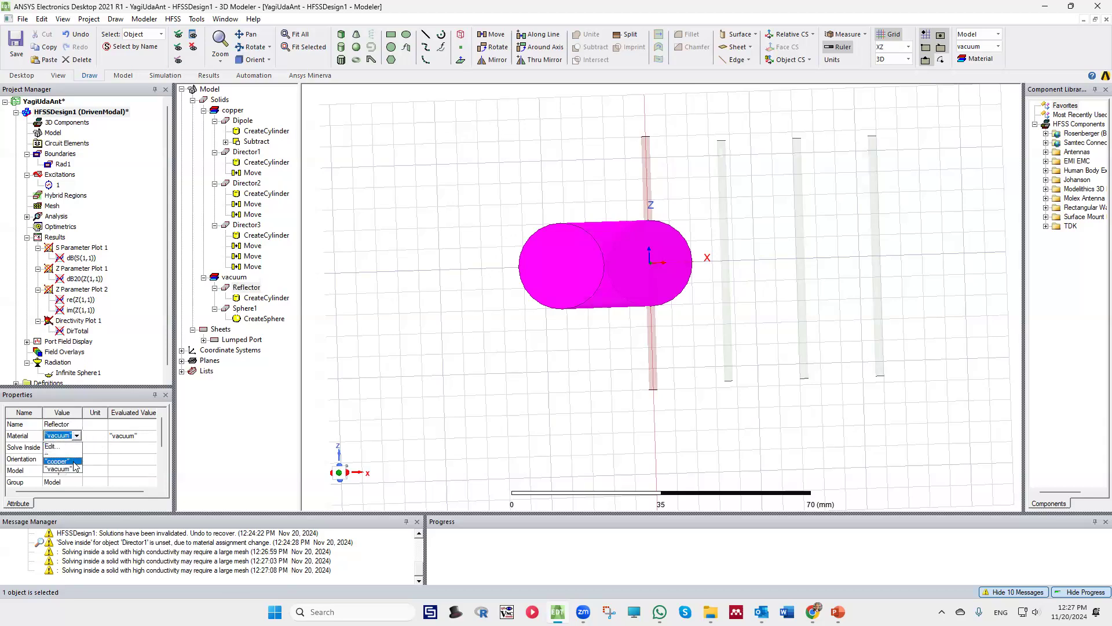
click(75, 466)
click(62, 447)
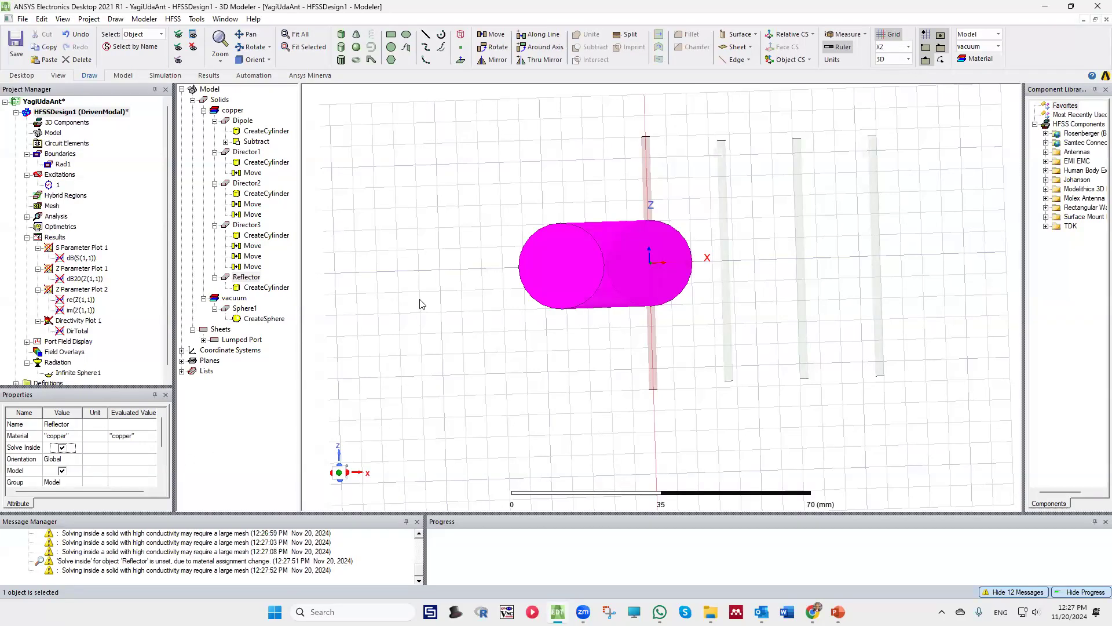
click(452, 255)
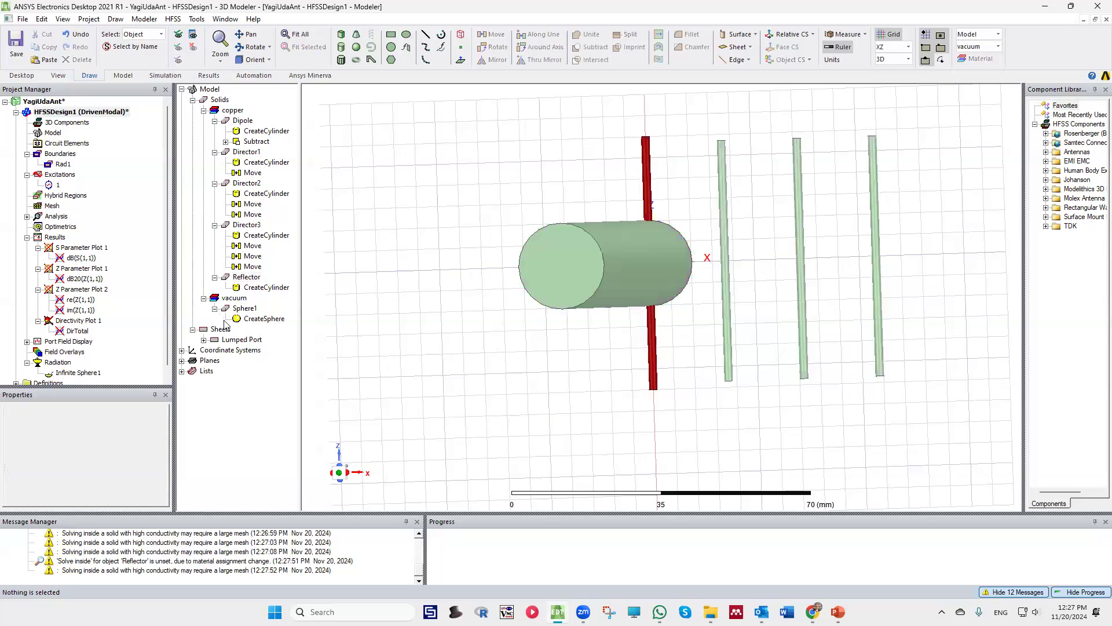
Set the Reflector cylinder's axis to Z and enter 0, 0, -Lrefl/2 as its center position
double_click(267, 288)
click(244, 306)
click(264, 342)
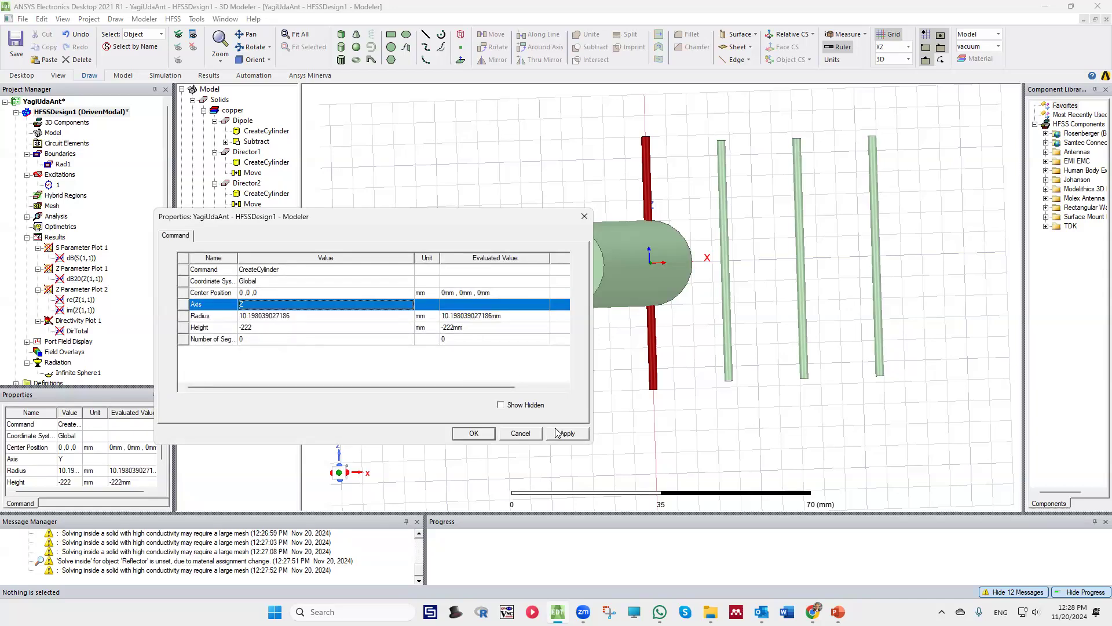
click(264, 294)
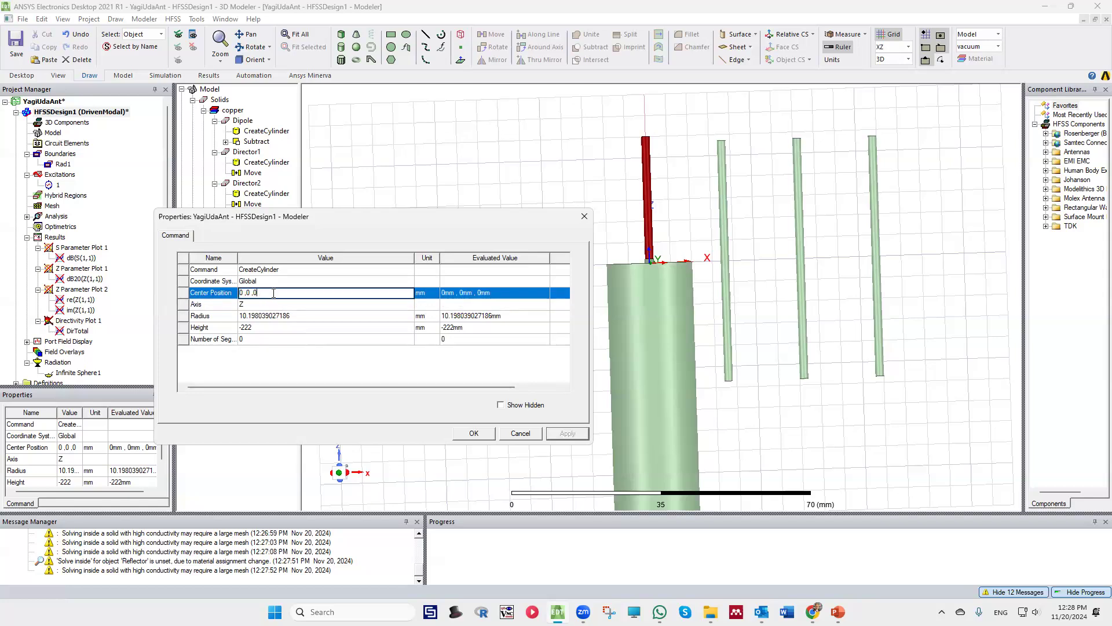
text(-Lrefl/2)
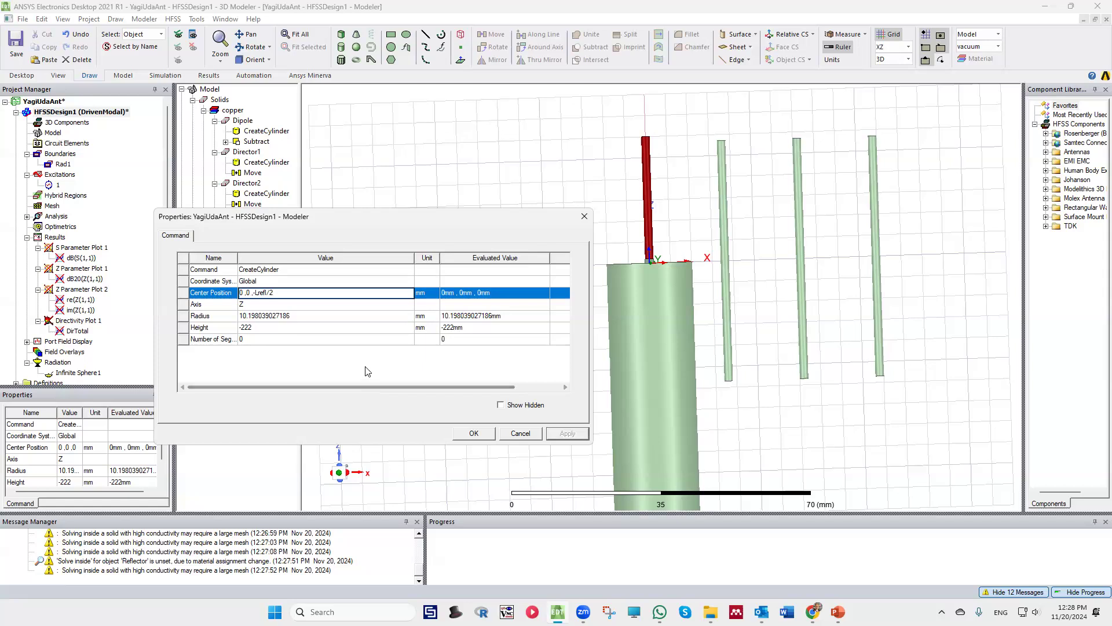
Define the new variable Lrefl with unit type Length and a value of 63 mm
click(527, 345)
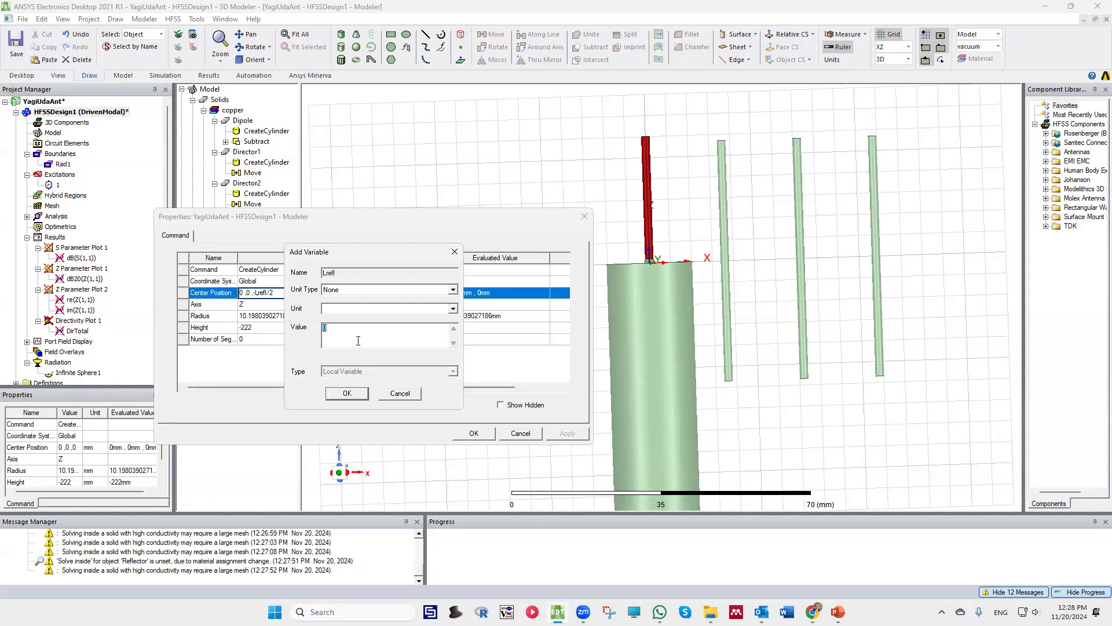
click(358, 289)
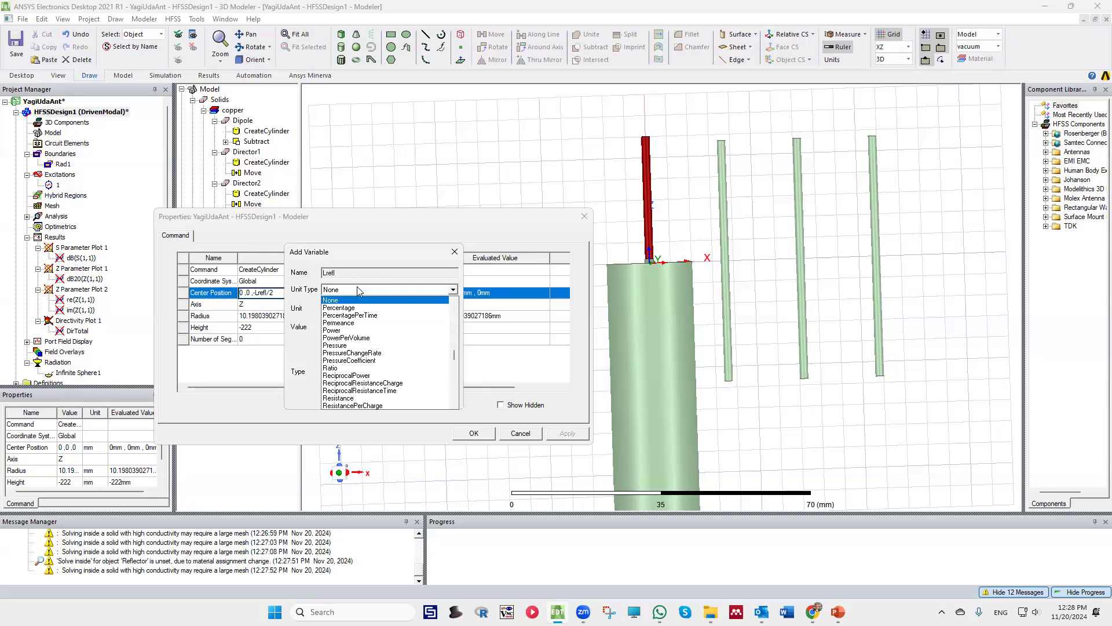
key(l)
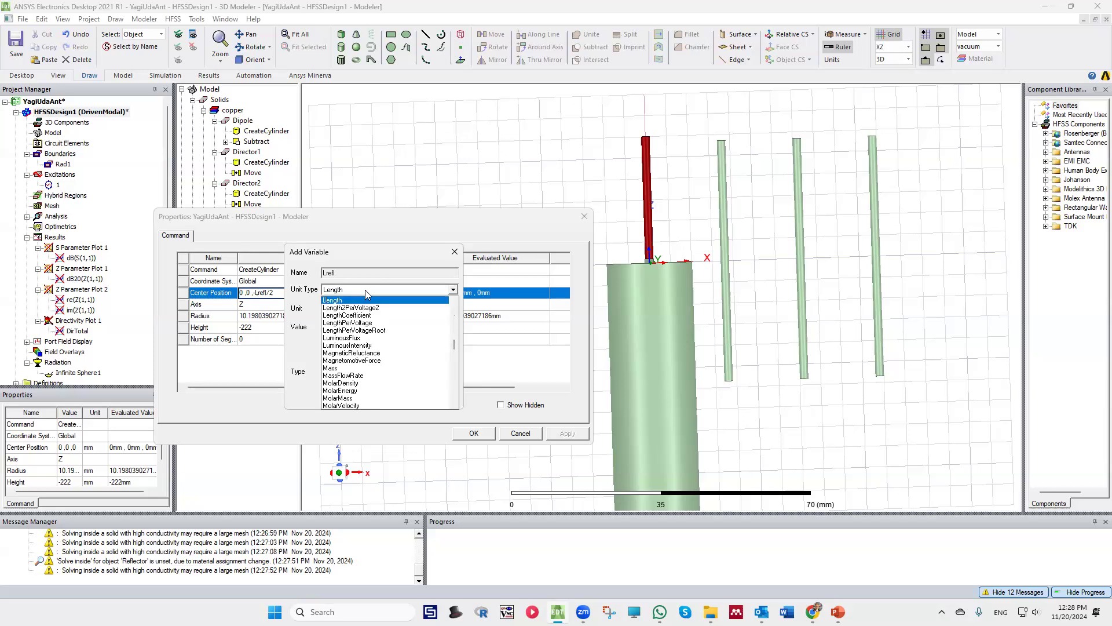
click(354, 300)
double_click(343, 330)
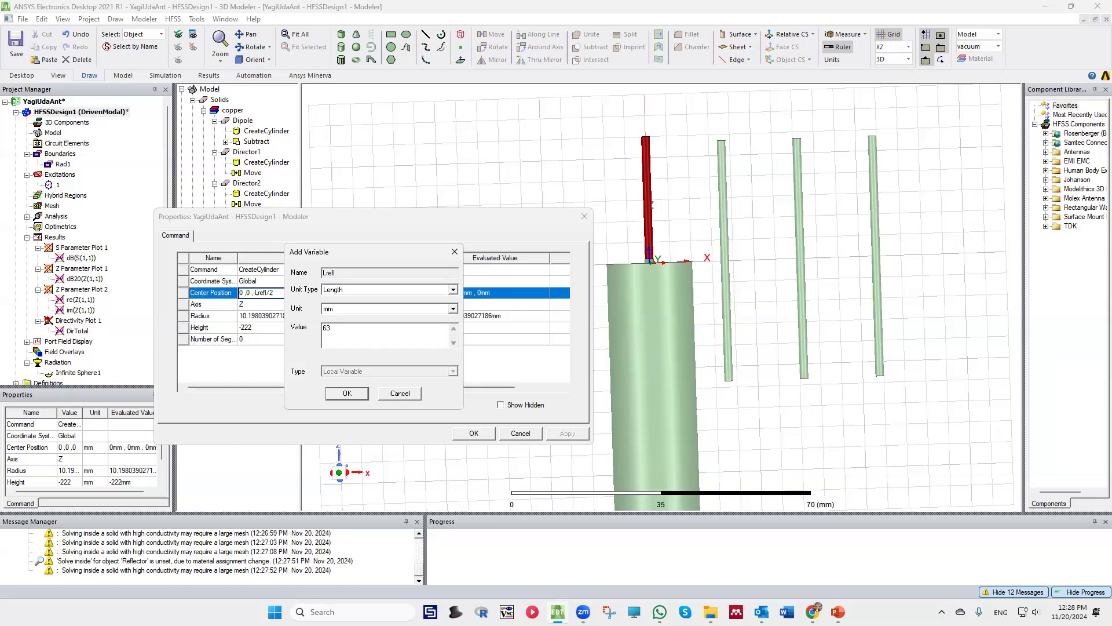
click(347, 394)
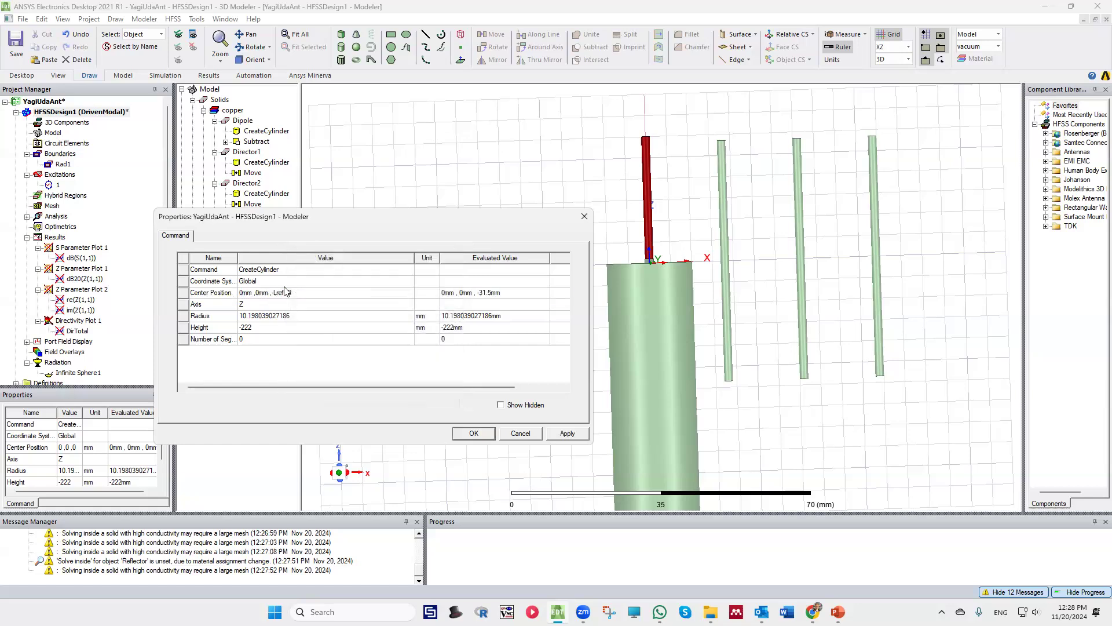
Set the Reflector cylinder's height to the variable Lrefl
click(266, 329)
key(BackSpace)
text(L)
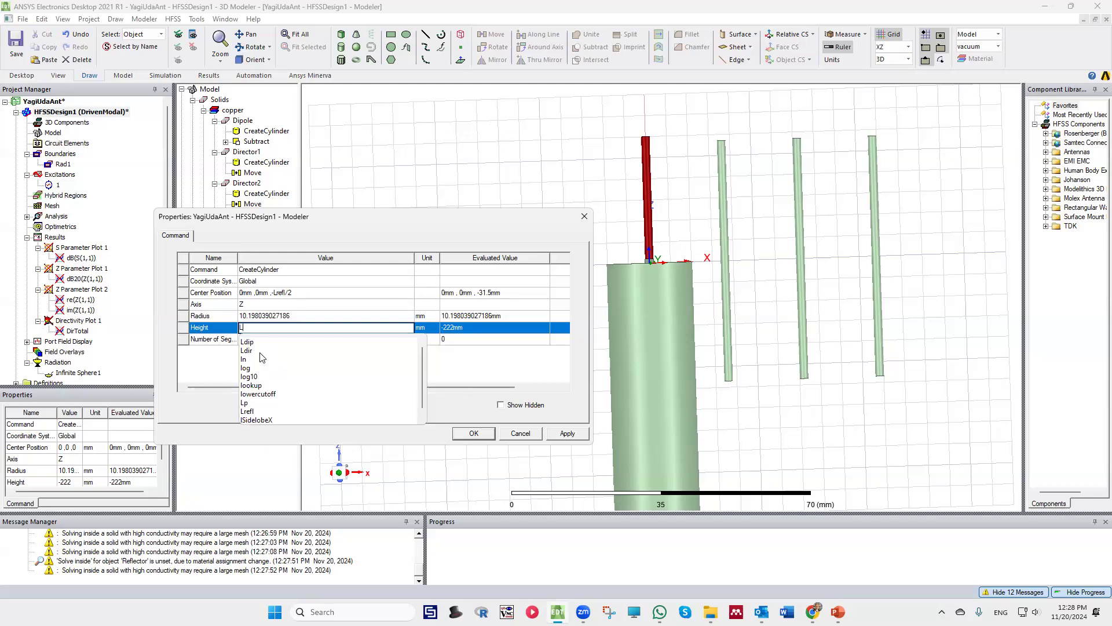
click(256, 412)
key(Return)
key(Return)
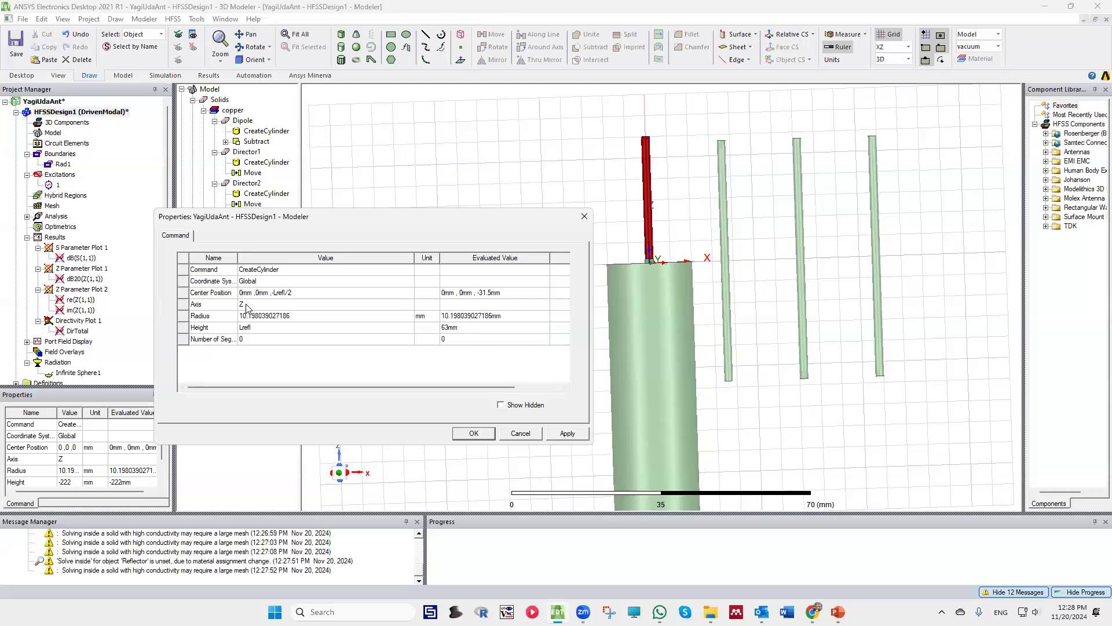
Set the Reflector cylinder's radius to the variable Rw, and apply and confirm the cylinder properties
click(279, 317)
text(Rw)
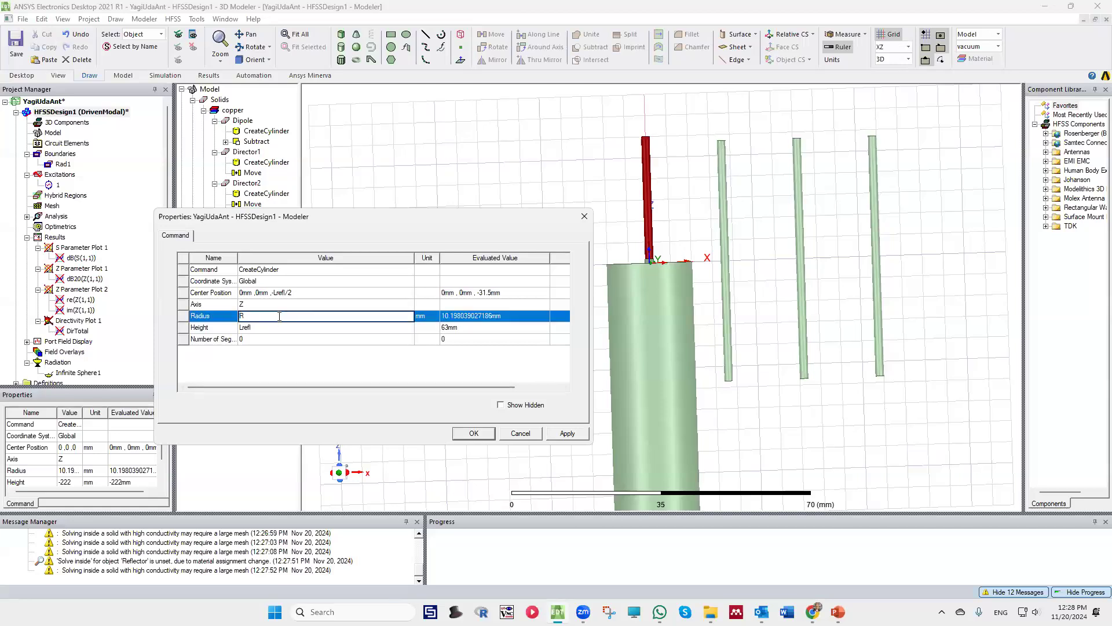
key(Return)
key(Return)
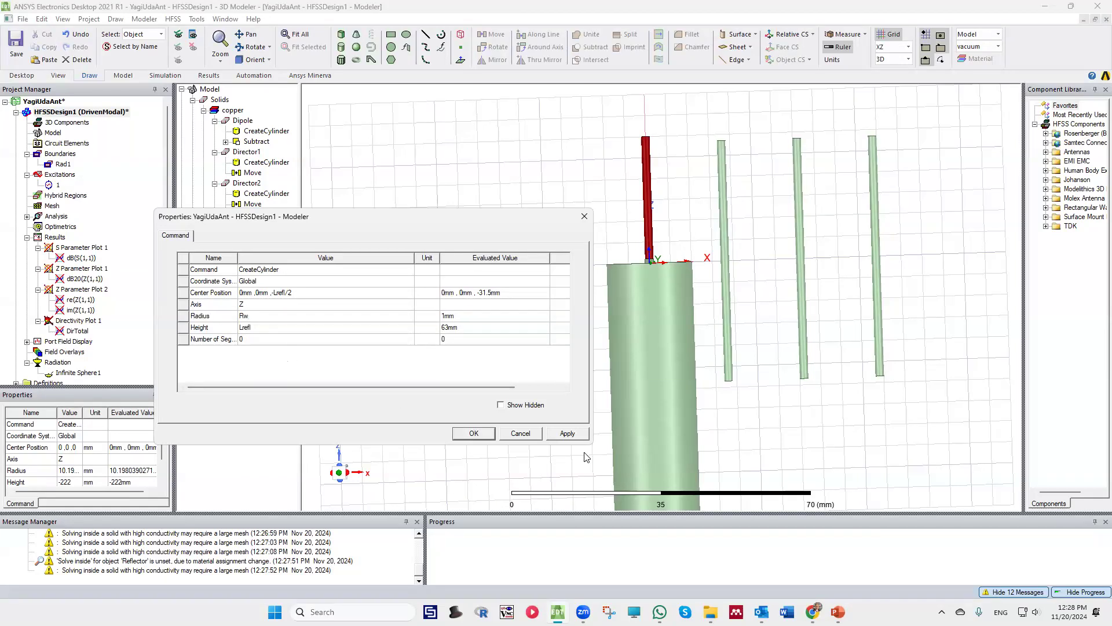
click(568, 434)
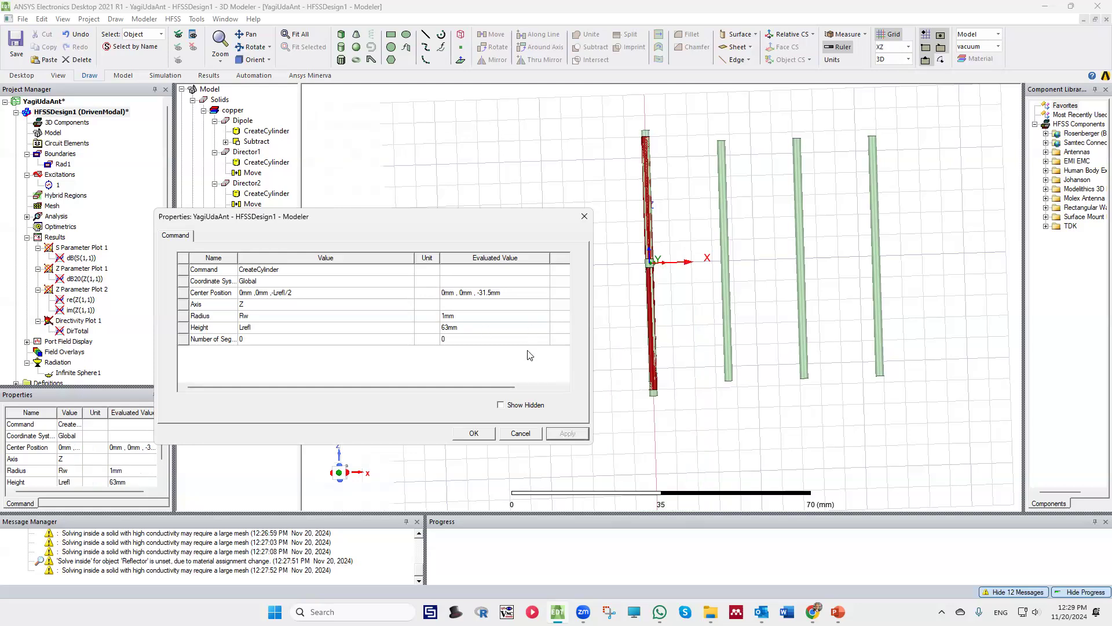
click(472, 434)
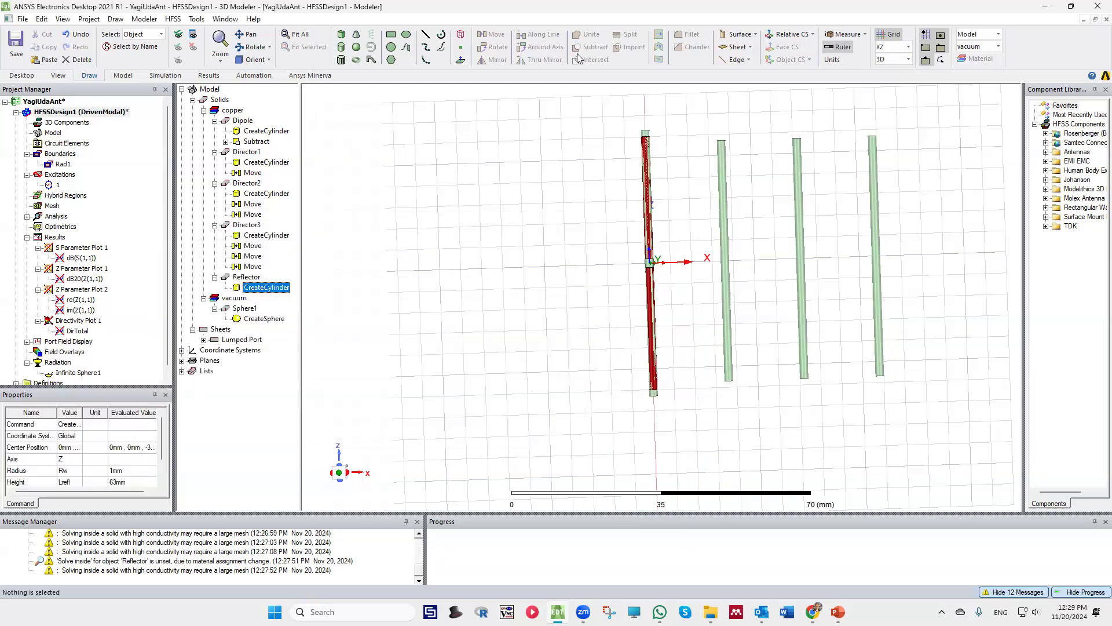
Move the Reflector about 14 mm along negative X from the origin, away from the directors
click(646, 135)
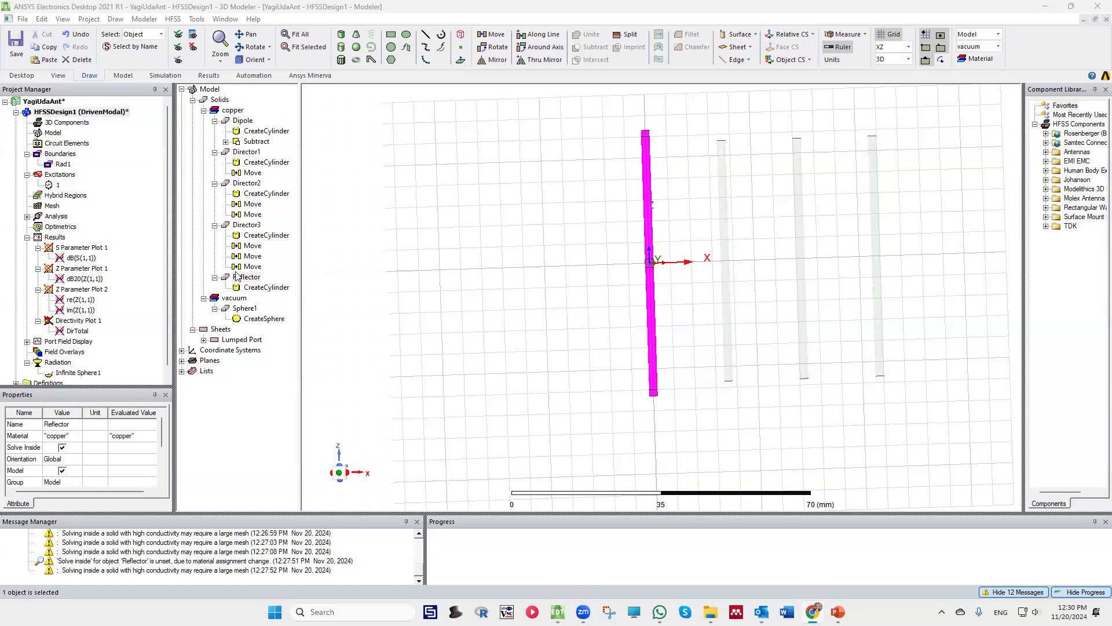
click(491, 34)
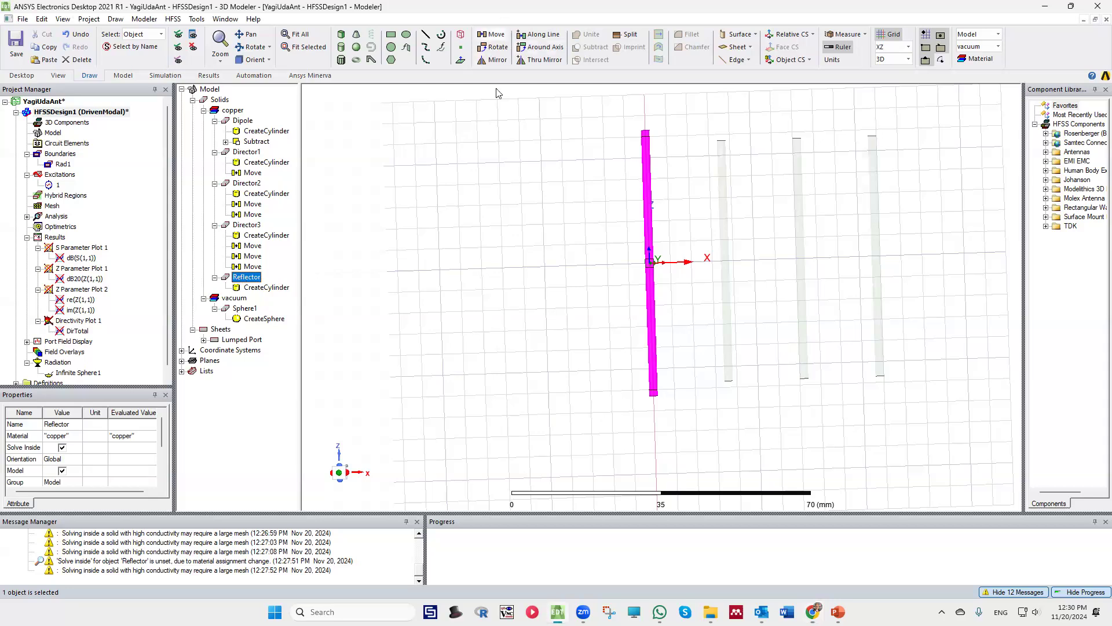
scroll(651, 275, up, 2)
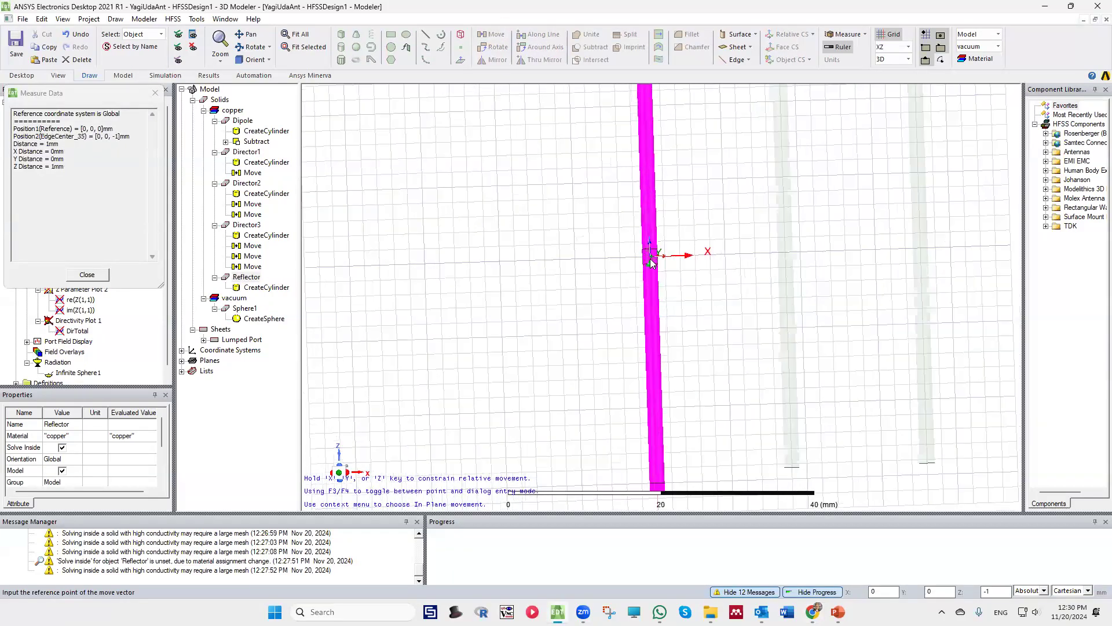
click(651, 259)
click(542, 259)
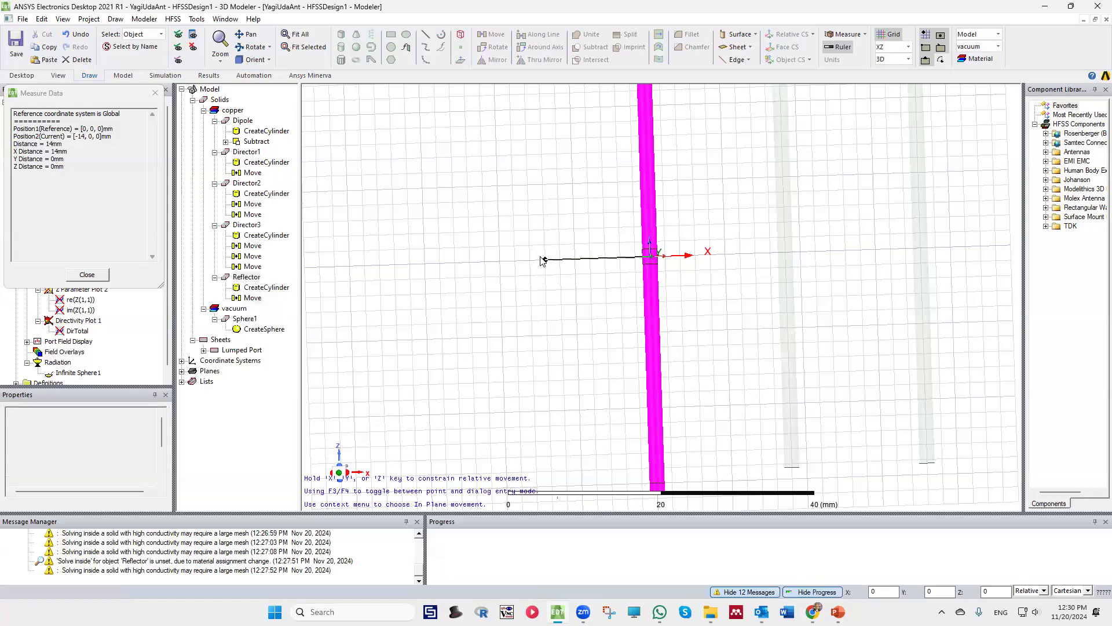
scroll(447, 261, down, 2)
scroll(574, 270, down, 2)
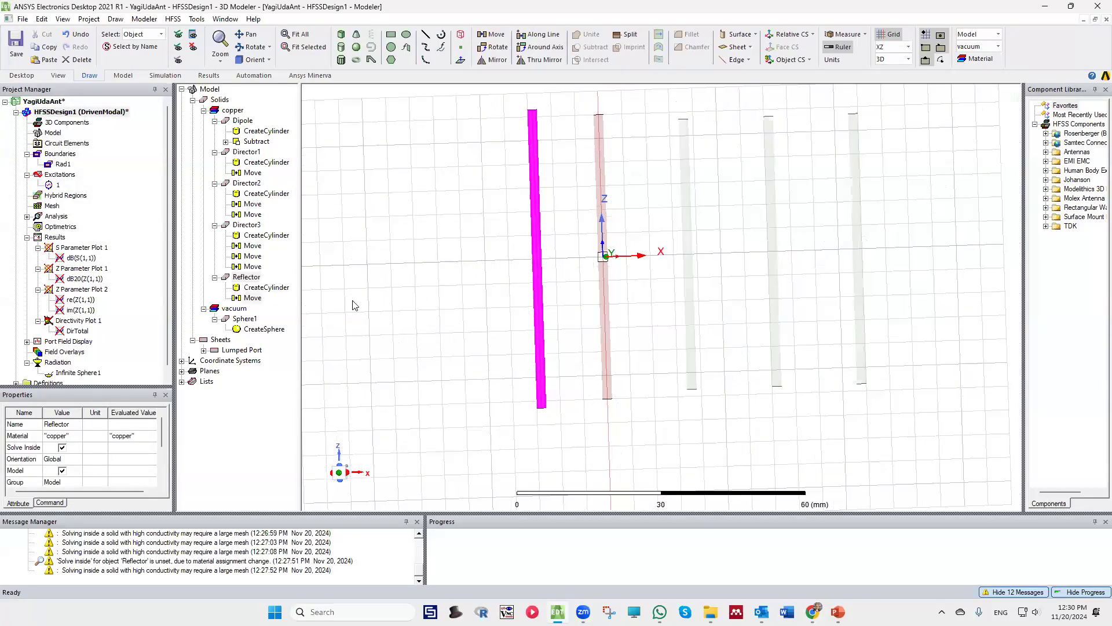
Set the X component of the Reflector's move vector to -30 mm and clear the selection
click(253, 297)
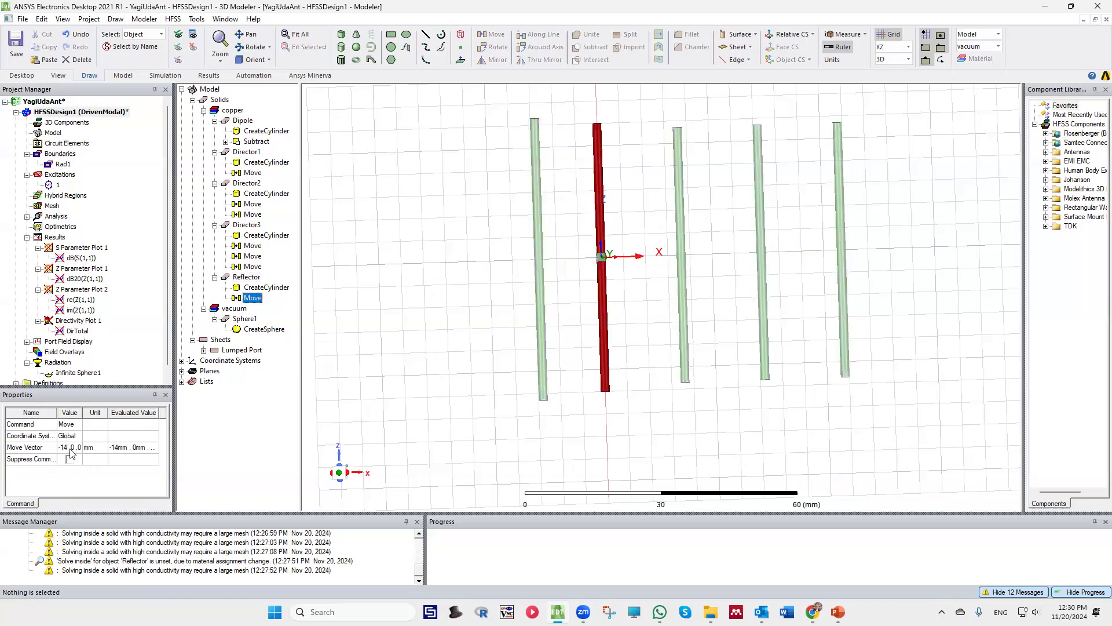
click(68, 447)
text(-30)
key(Return)
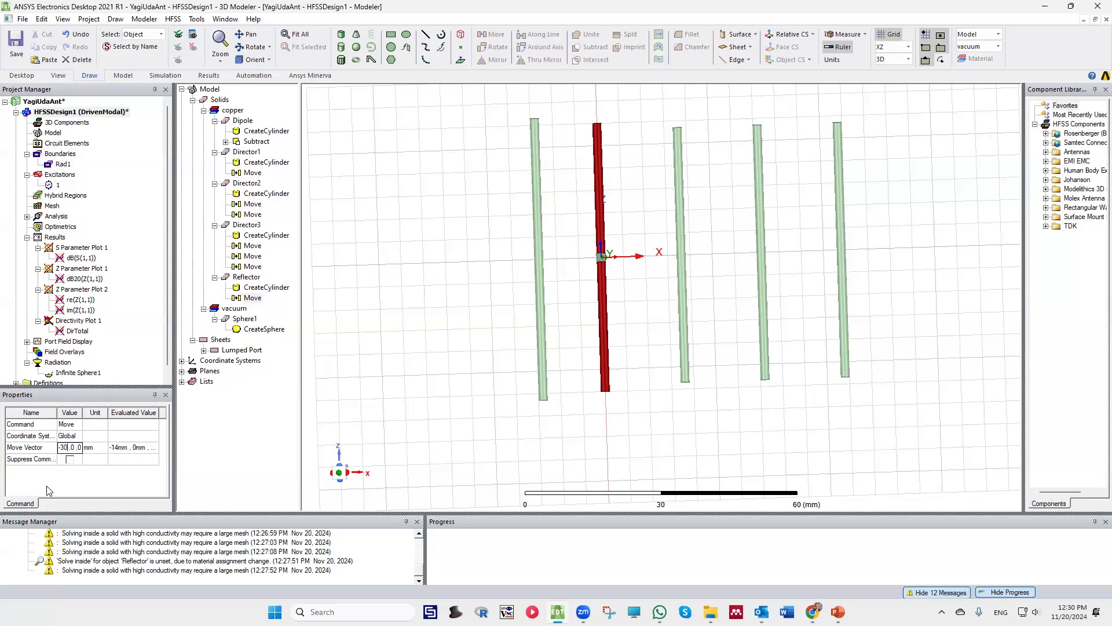
click(546, 244)
scroll(547, 245, up, 1)
scroll(548, 245, down, 5)
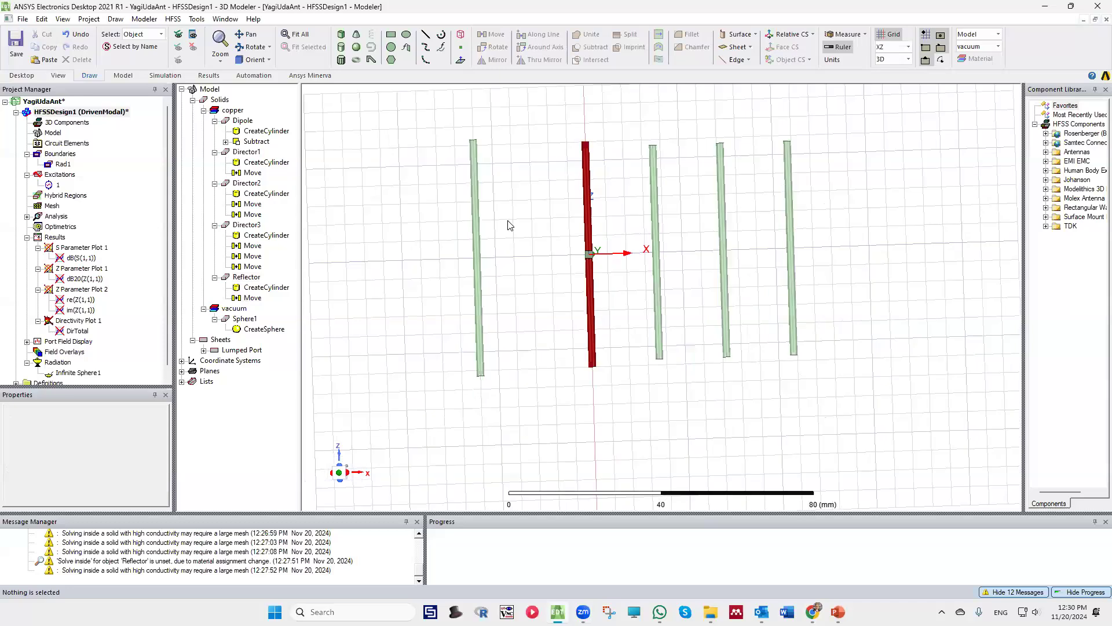
Inspect the antenna layout by selecting the Reflector, Director1 and the Dipole in turn
alt+drag(490, 192, 598, 383)
scroll(582, 329, up, 6)
mouse_move(570, 329)
alt+mouse_down()
mouse_move(581, 340)
mouse_move(569, 329)
alt+mouse_up()
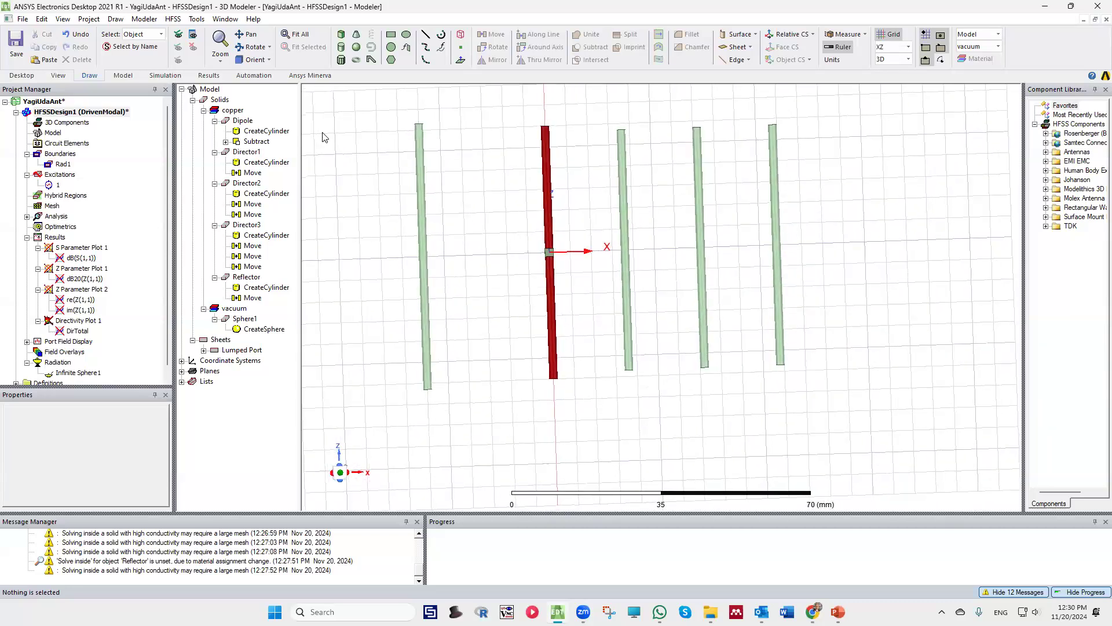
click(421, 160)
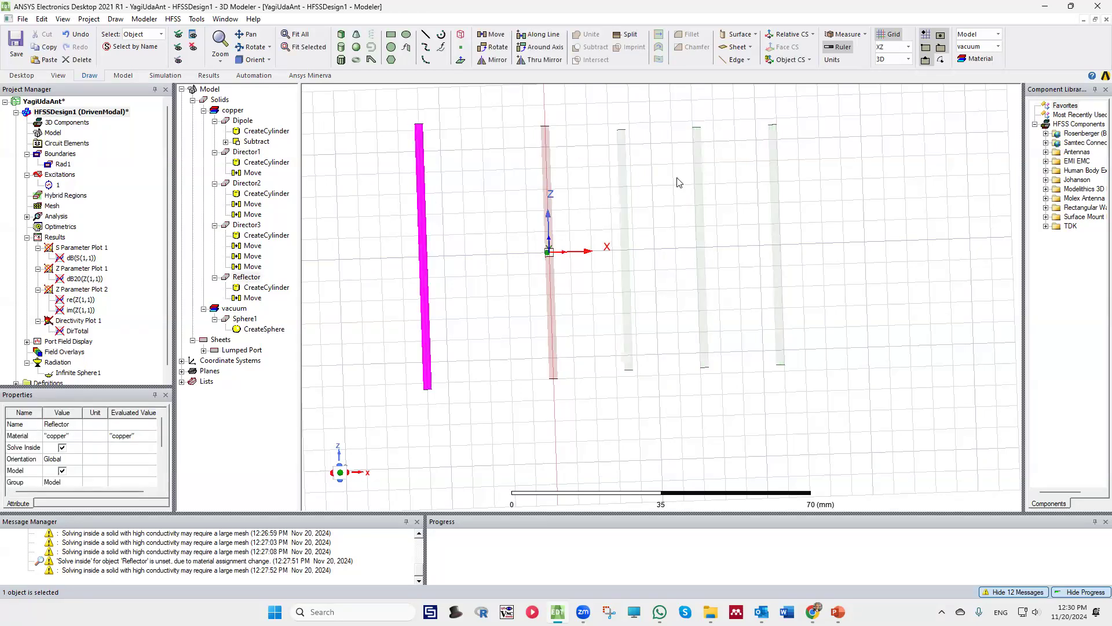
click(606, 150)
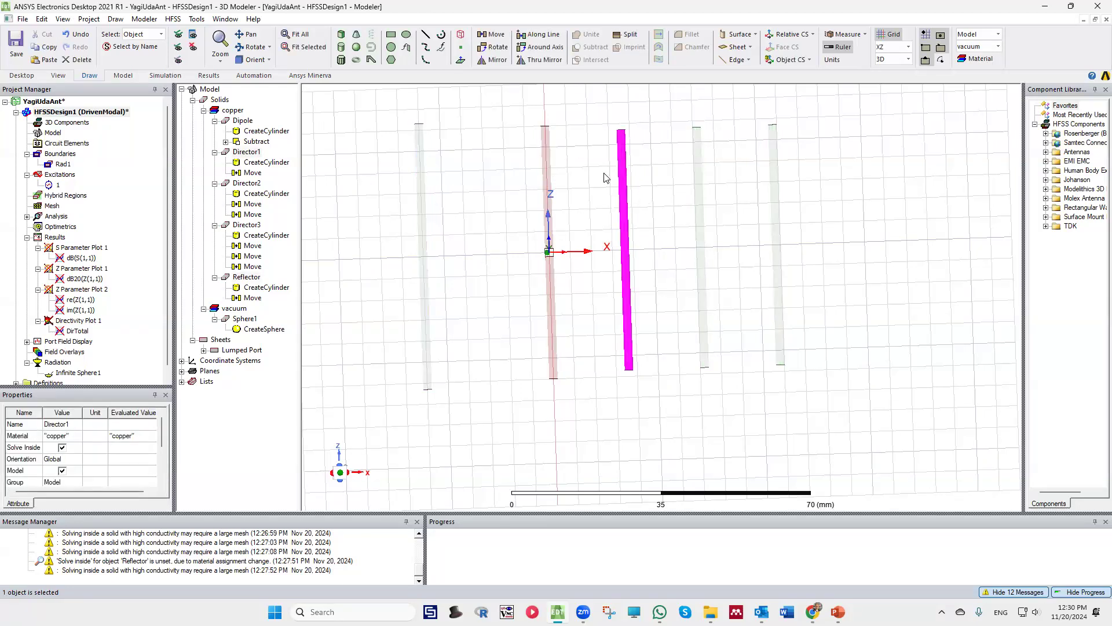
scroll(611, 177, up, 2)
scroll(617, 183, down, 3)
click(552, 265)
scroll(553, 290, down, 3)
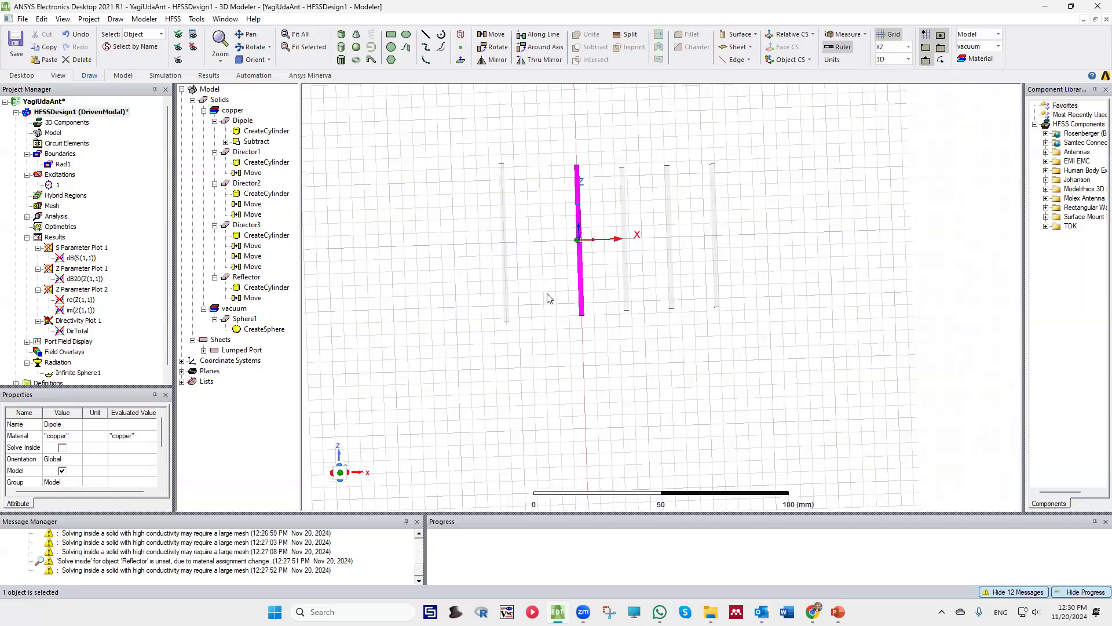
Set the radius of the vacuum sphere Sphere1 to 90 mm, and apply and confirm its properties
click(590, 317)
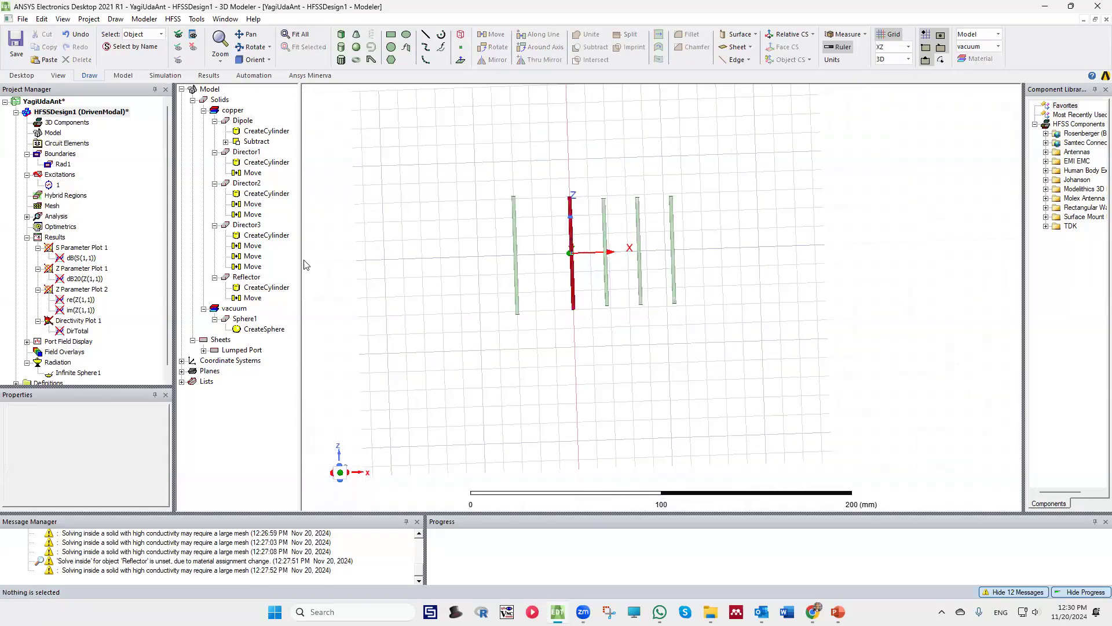
click(246, 320)
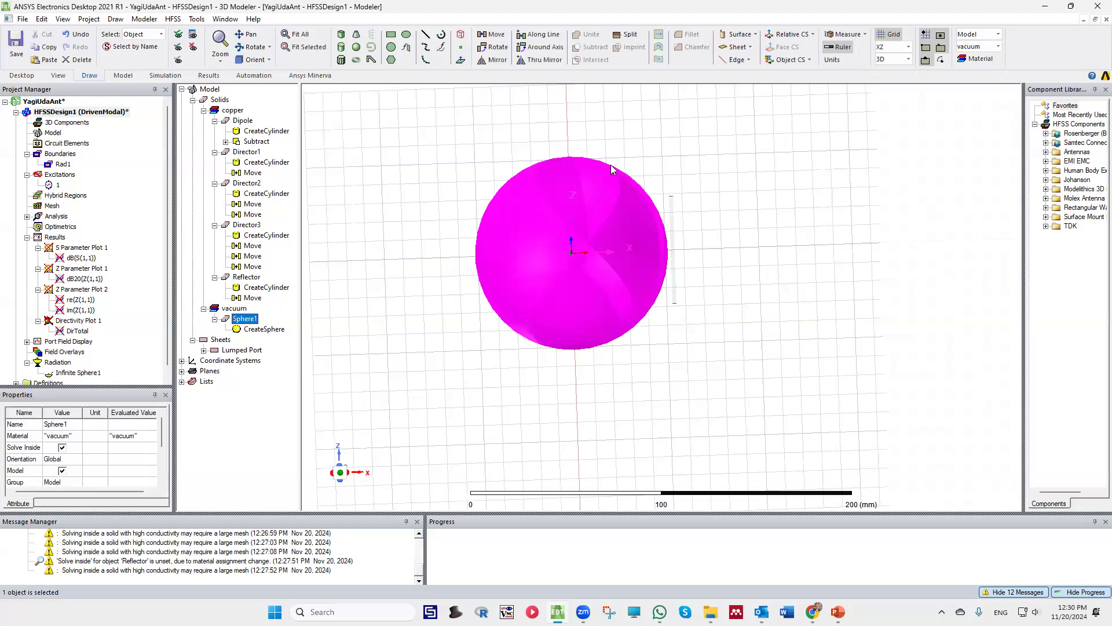
click(262, 331)
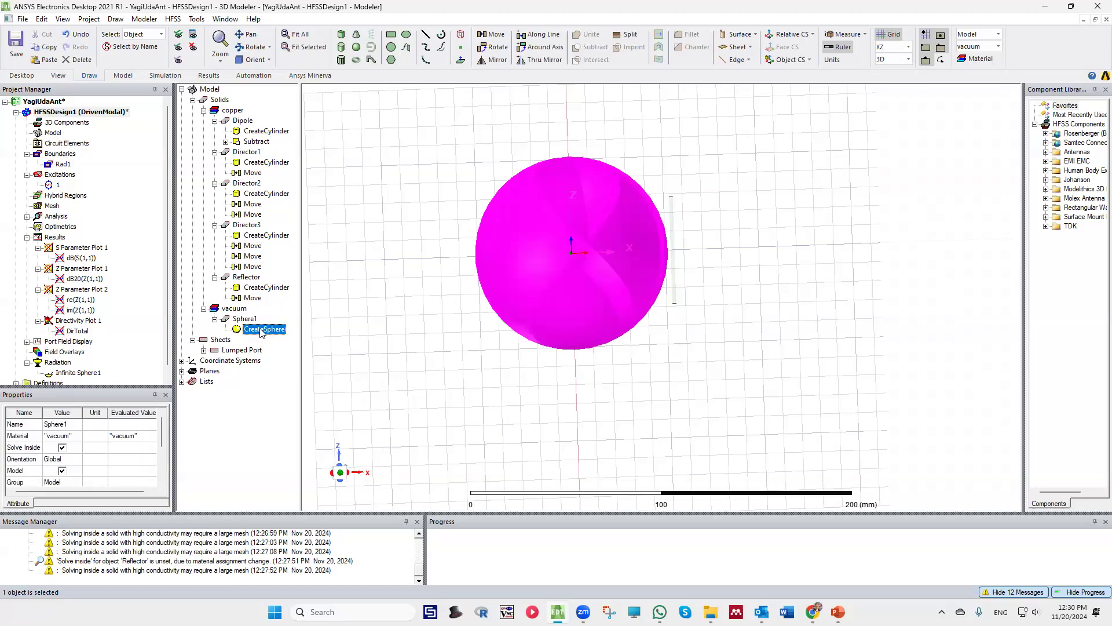
double_click(262, 330)
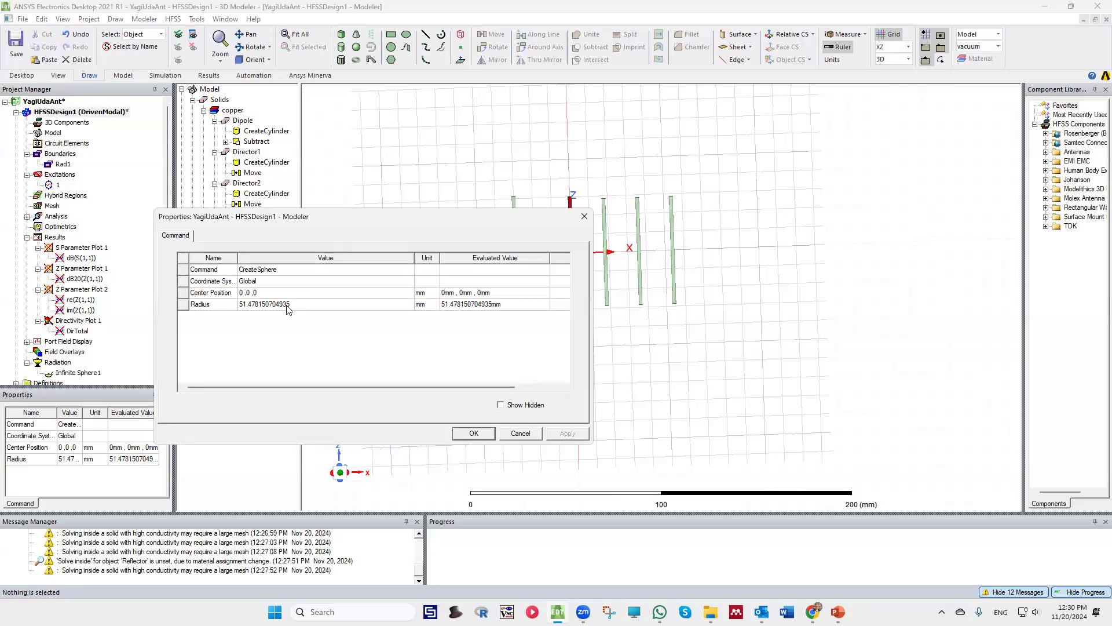
click(316, 305)
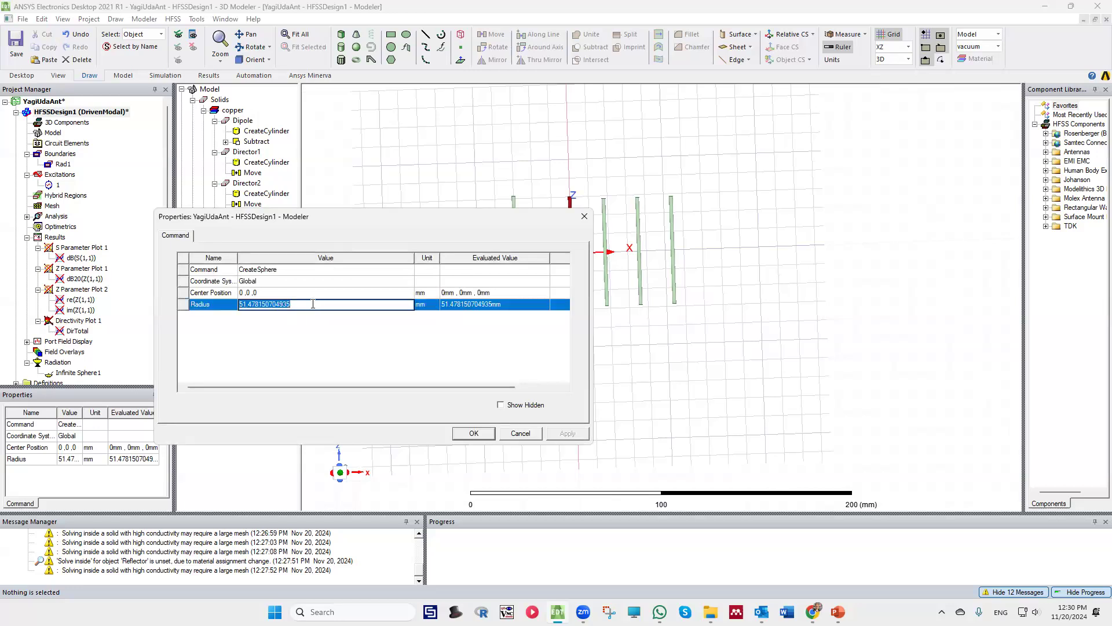
text(90)
key(Return)
click(567, 433)
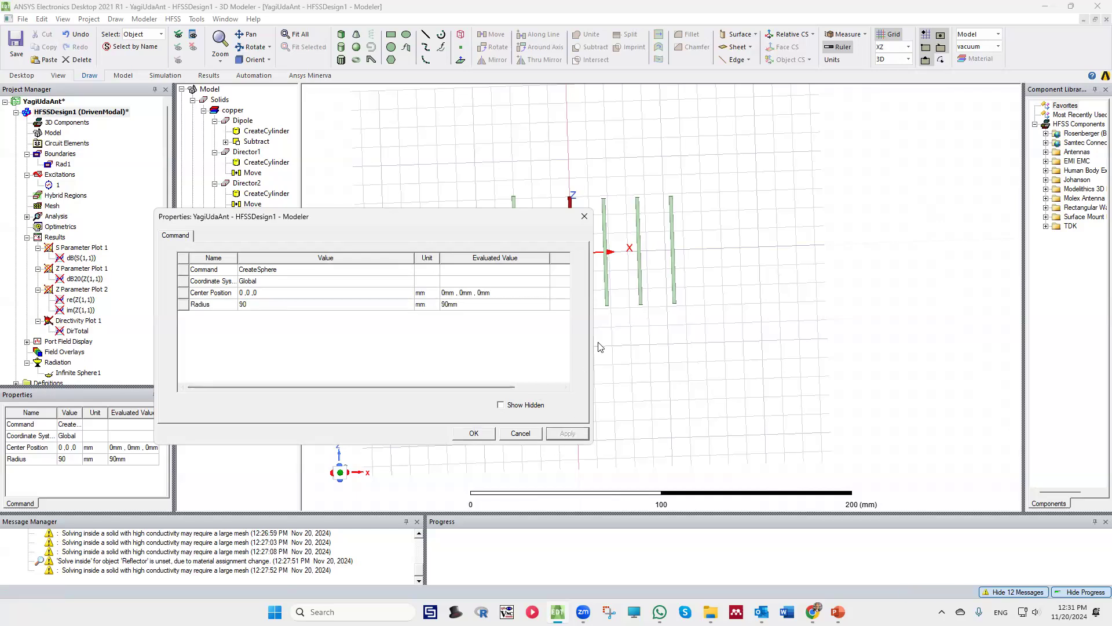
click(474, 434)
Set the transparency of Sphere1 to about 0.79 so the antenna elements show through, and clear the selection
click(244, 319)
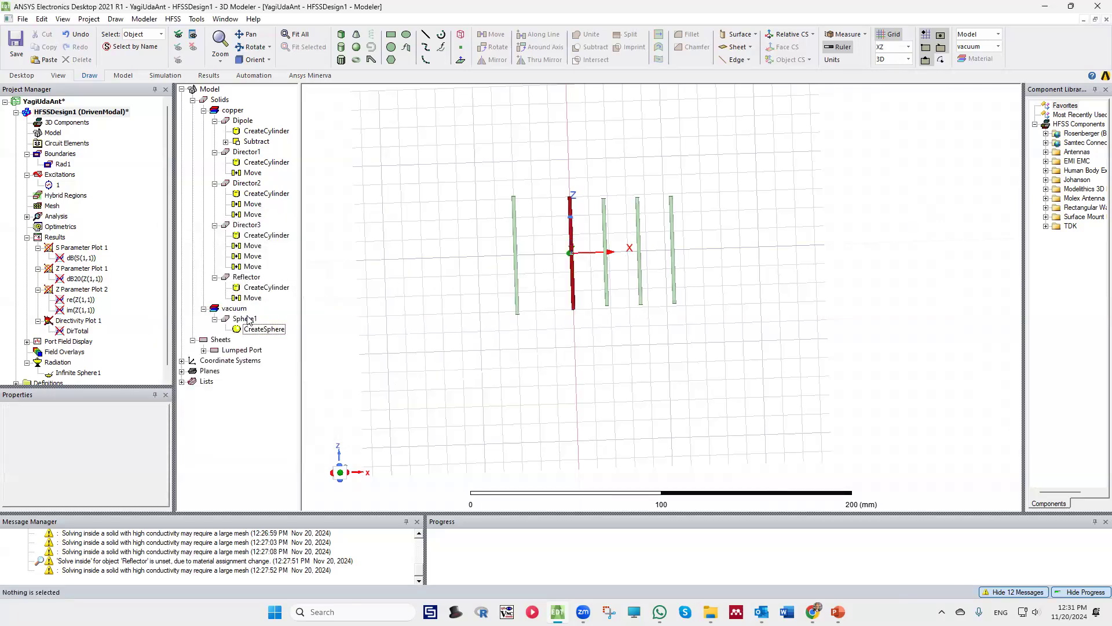
click(388, 226)
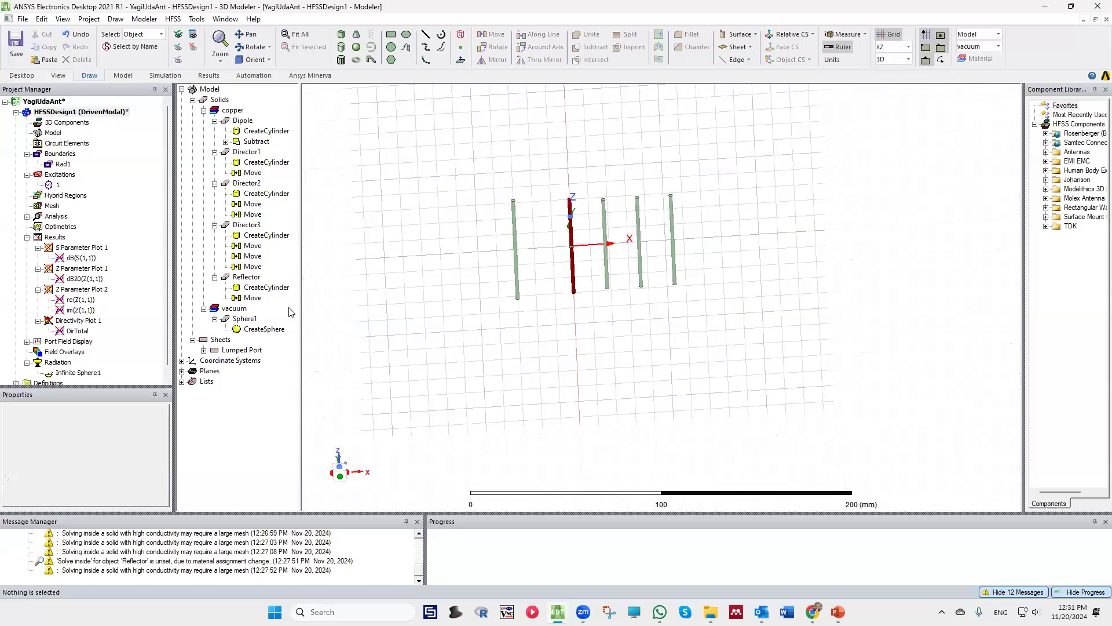
right_click(242, 318)
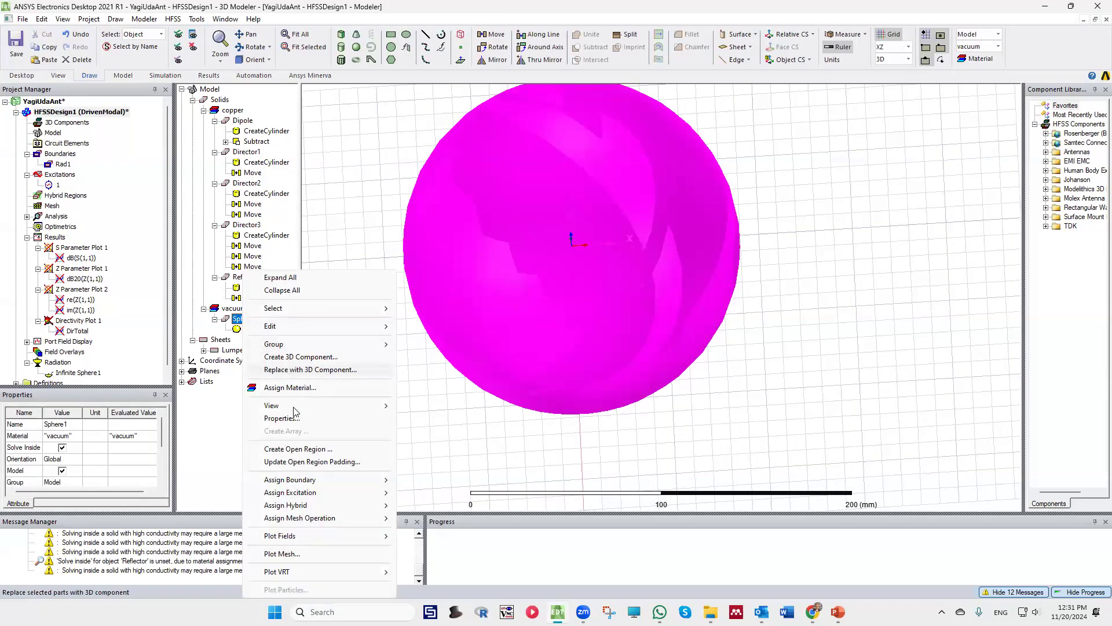
mouse_move(294, 410)
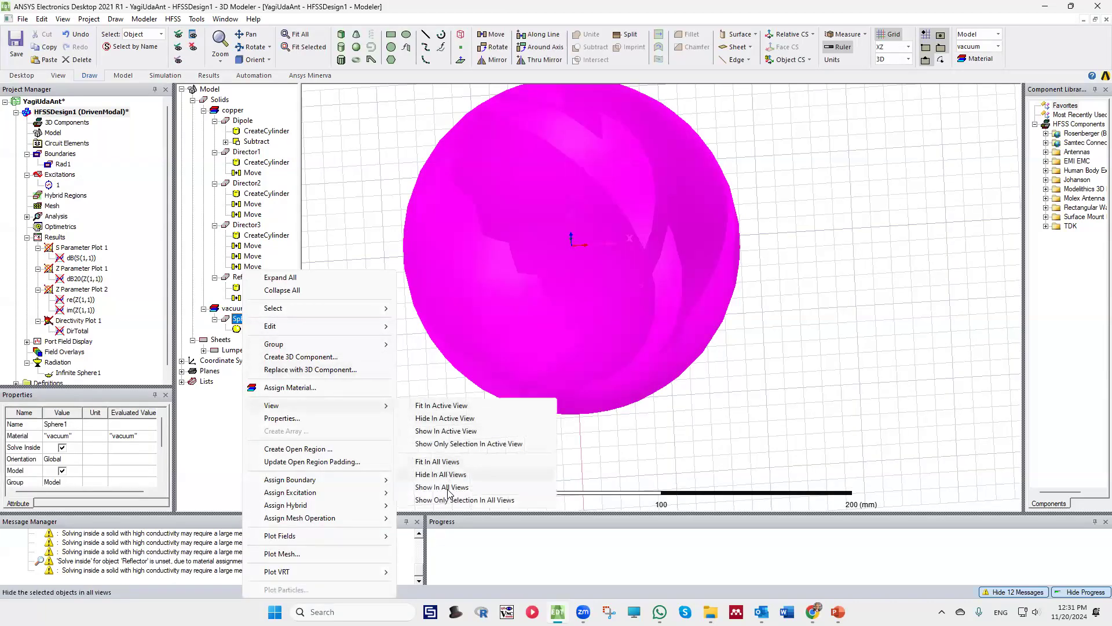
click(347, 264)
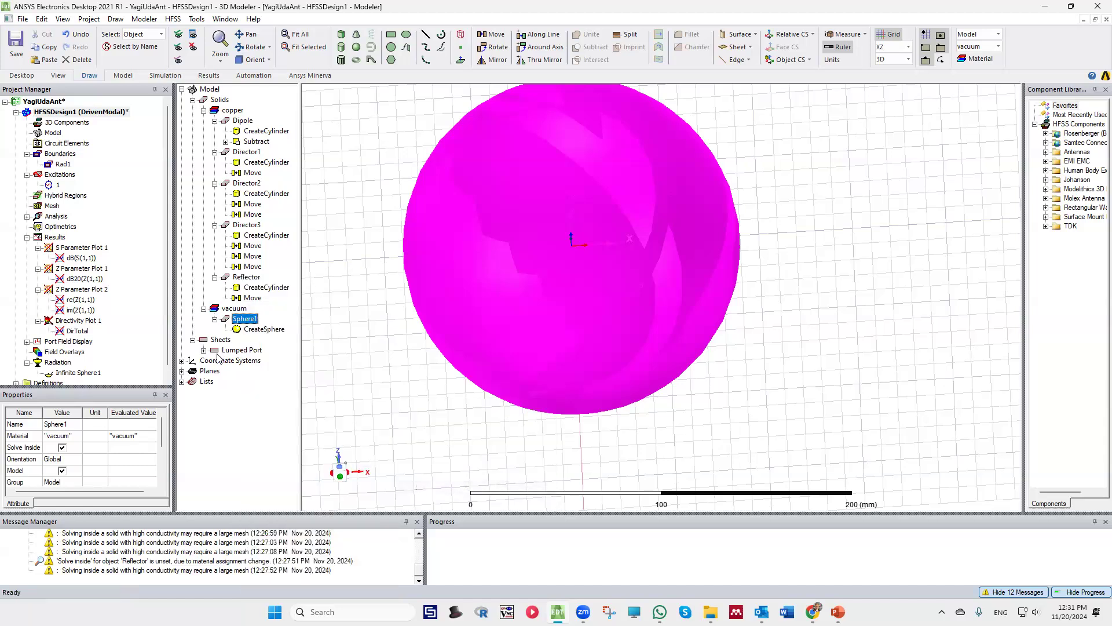
scroll(65, 488, down, 2)
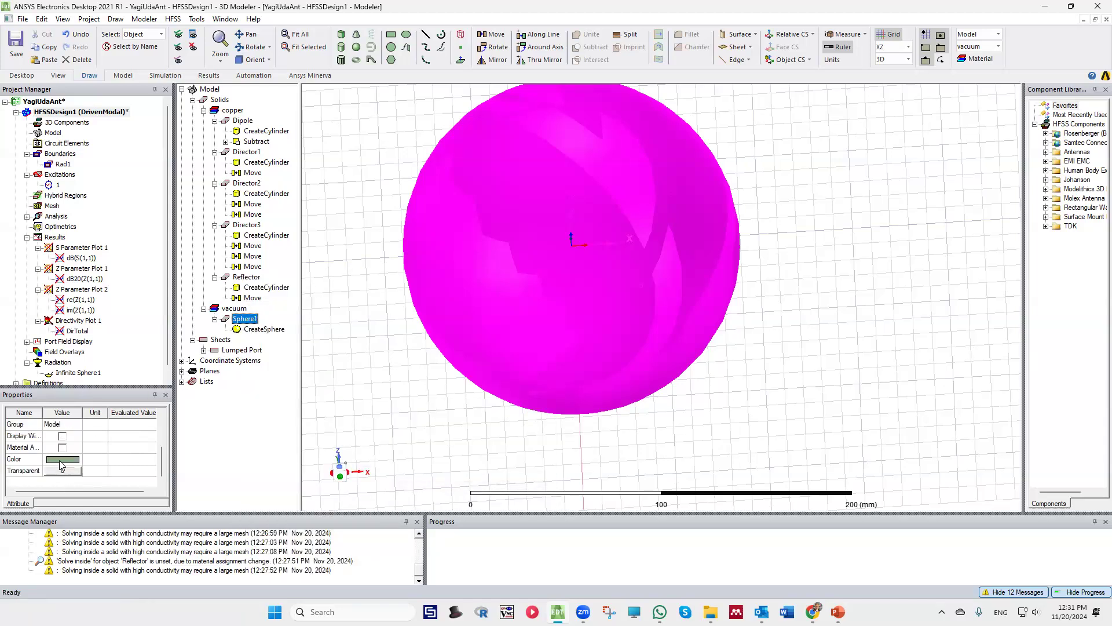
click(62, 471)
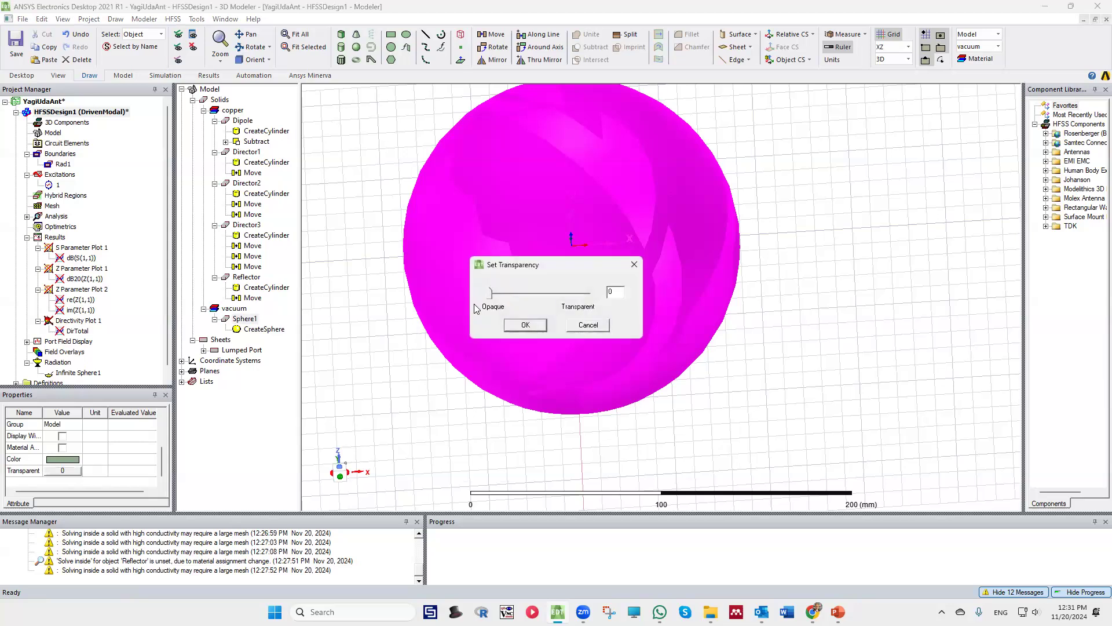
drag(498, 294, 568, 294)
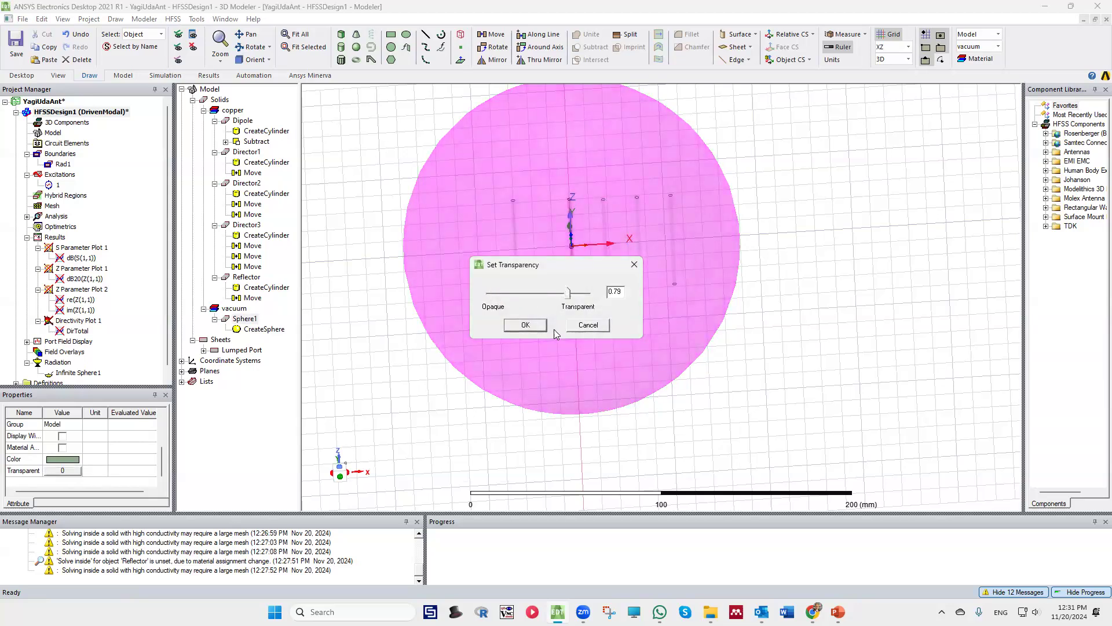
click(533, 327)
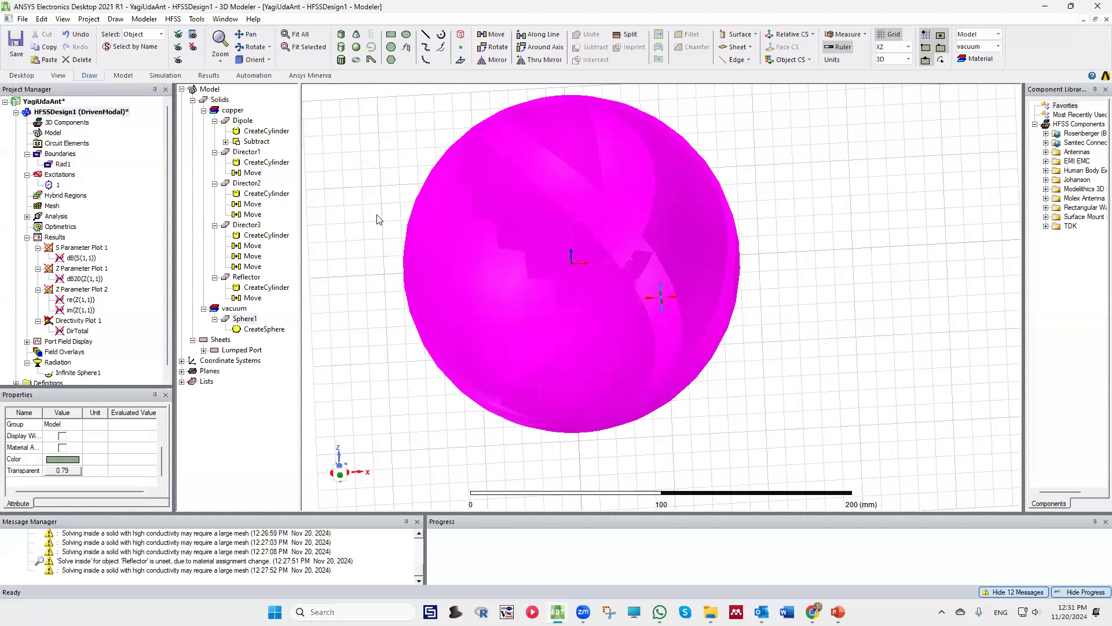
alt+drag(474, 165, 487, 145)
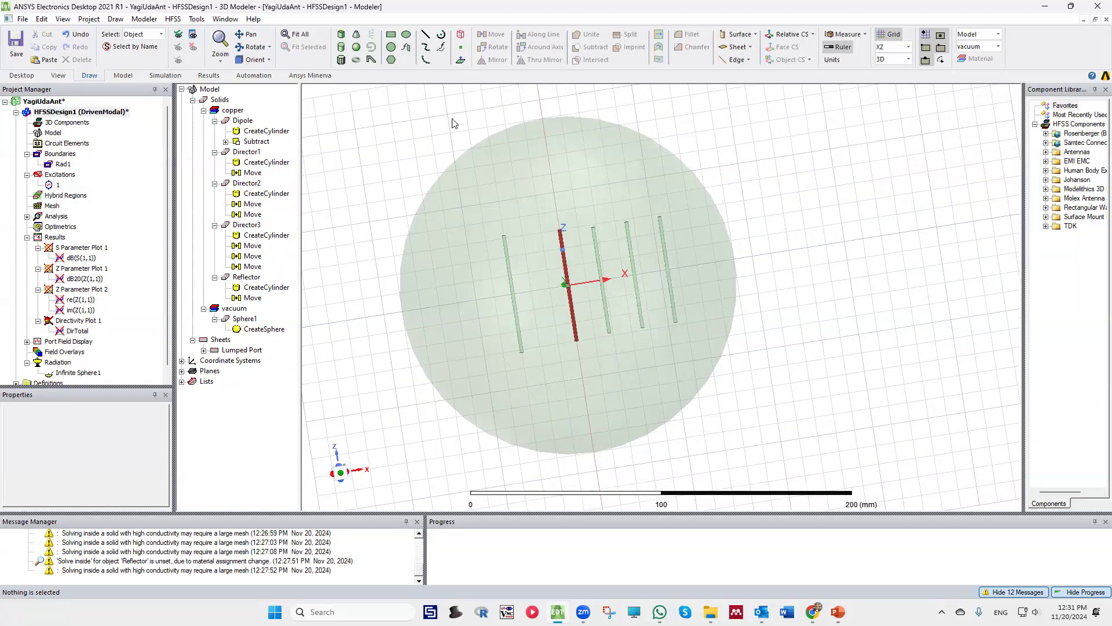
Save the project and expand the Analysis branch of the design to list its solution setup
click(17, 46)
click(593, 330)
click(27, 217)
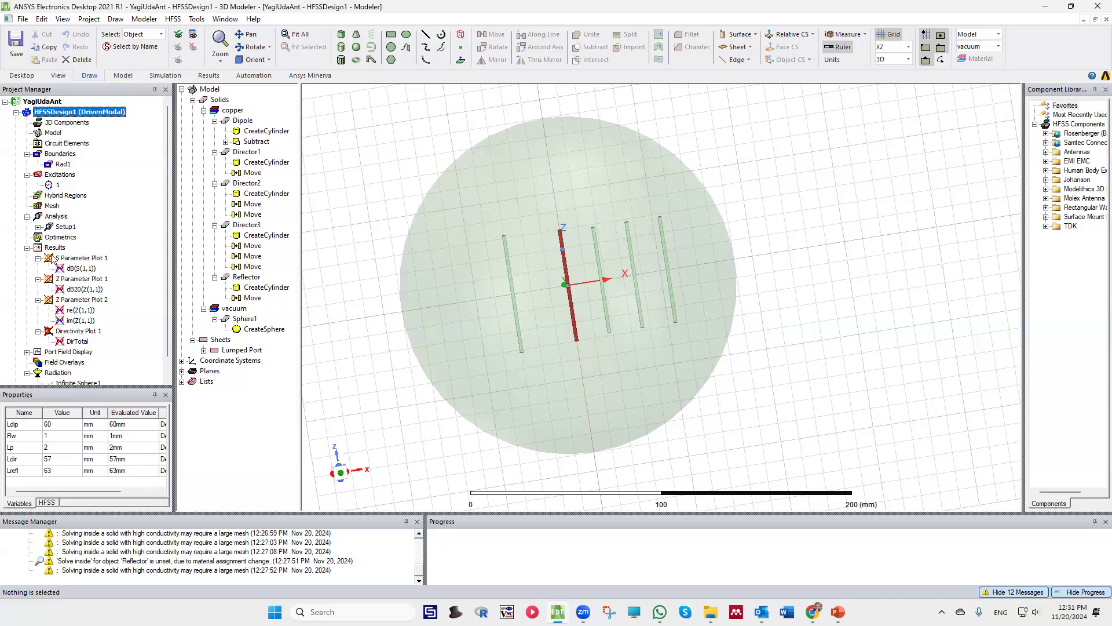
scroll(68, 287, down, 1)
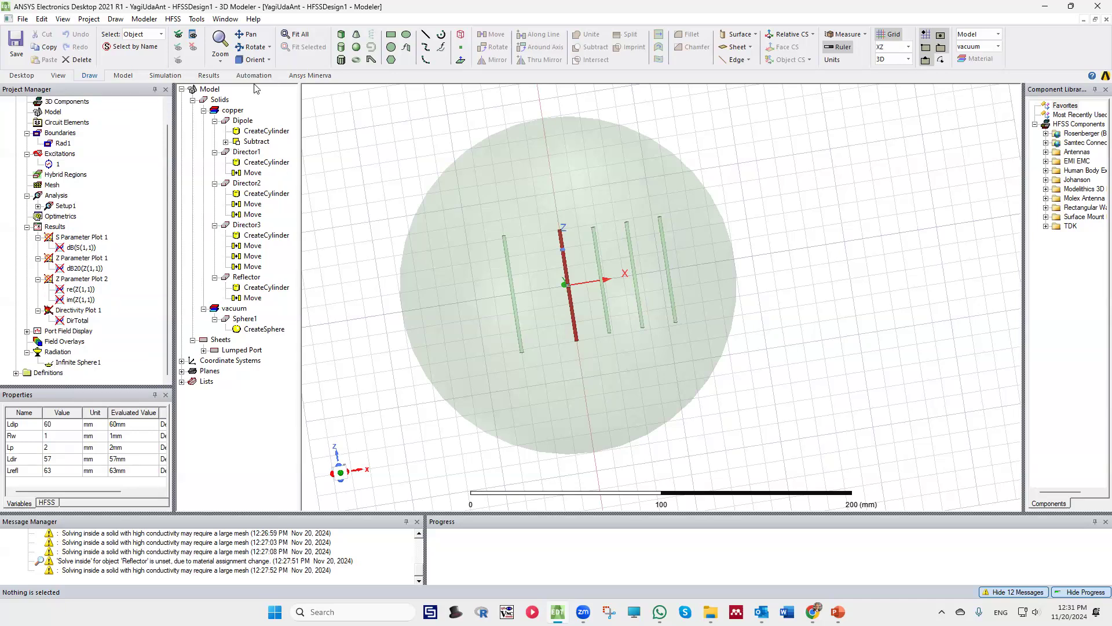
Run a validation check on the design, select its 3D Model entry and close the check
click(164, 76)
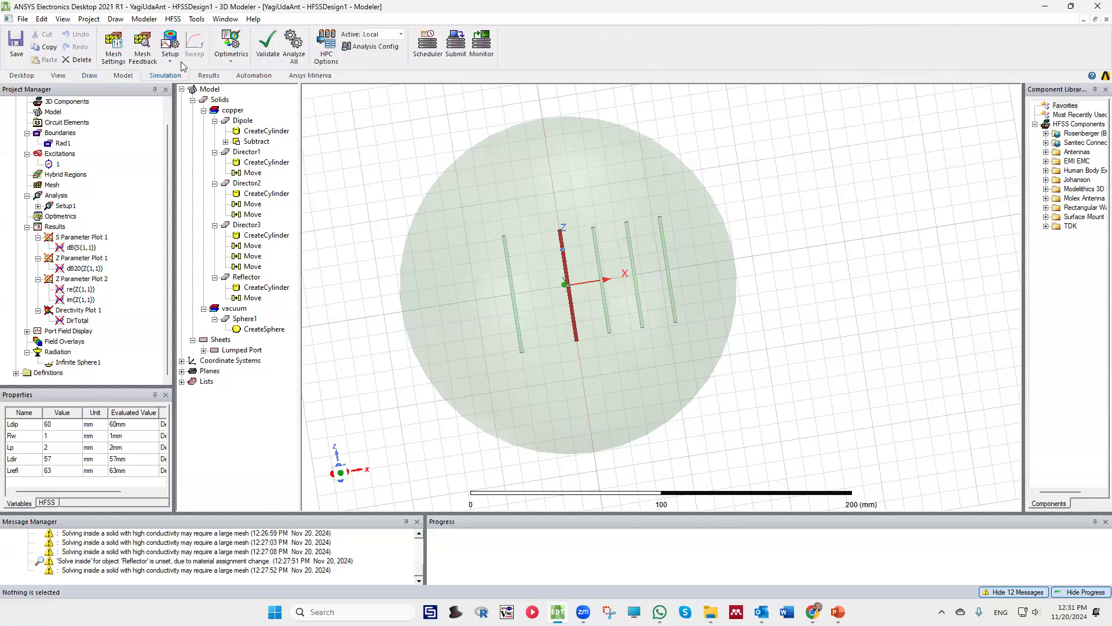
click(267, 45)
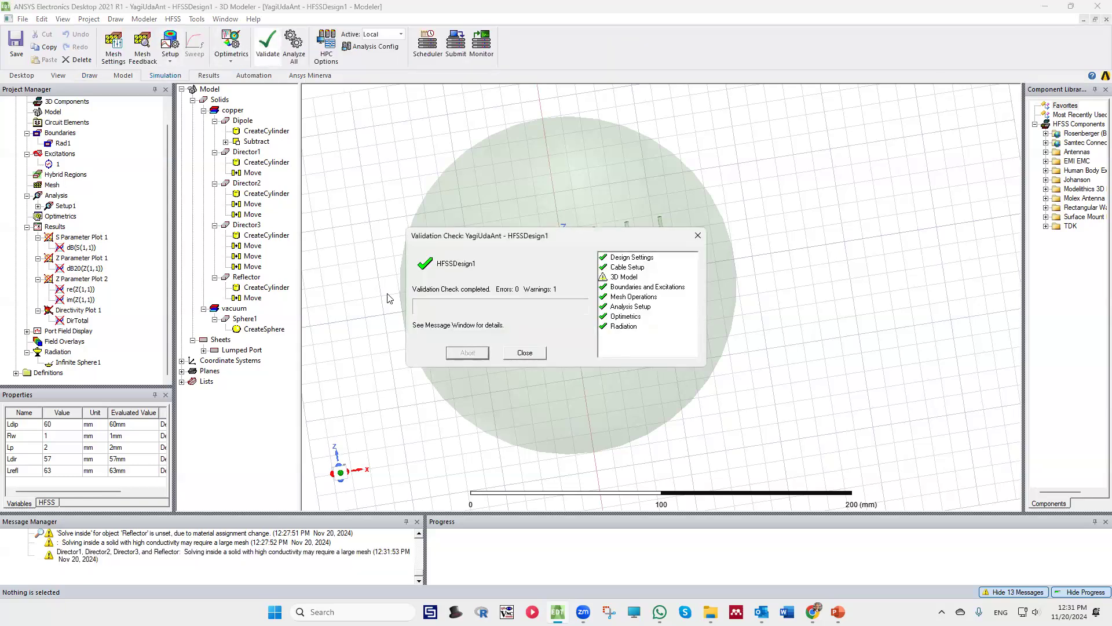
click(631, 276)
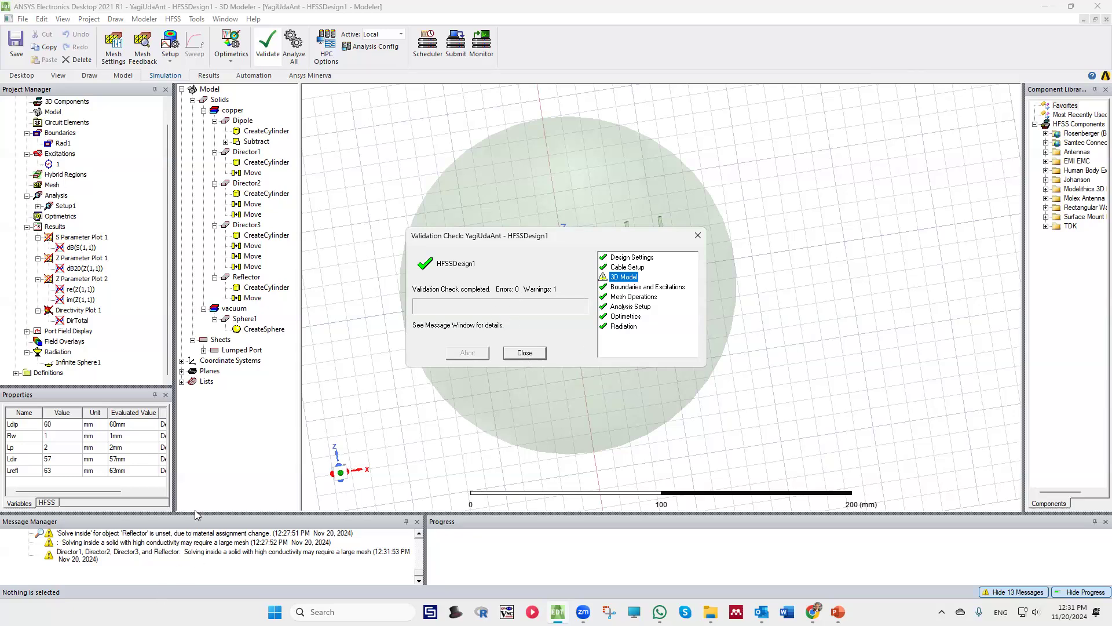
key(Return)
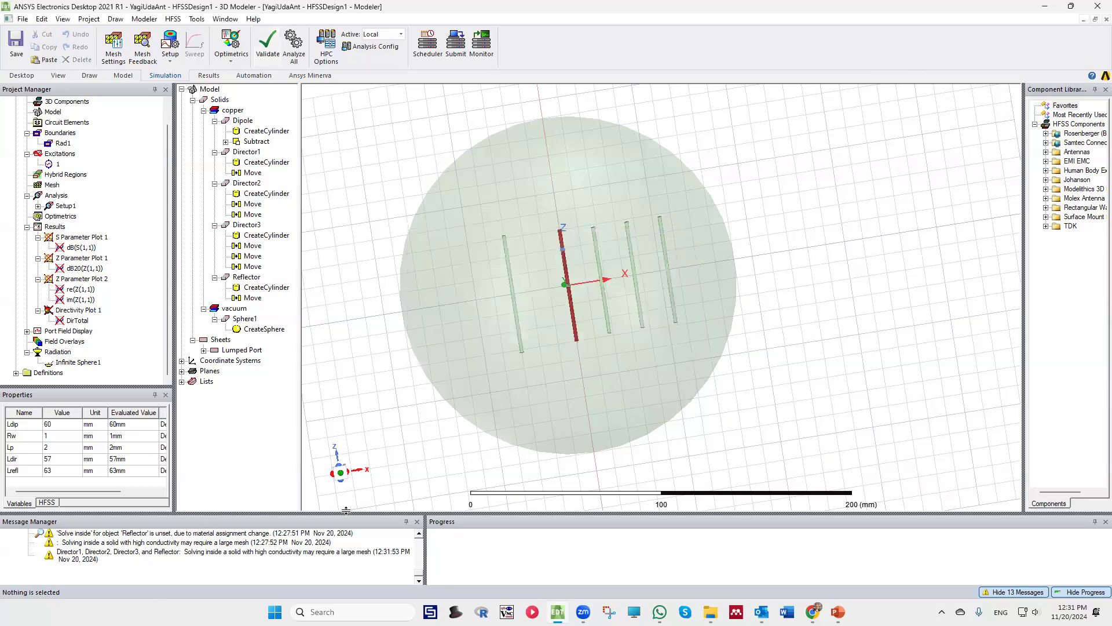
Enlarge the message area to read the validation warning about the directors and the Reflector
drag(346, 511, 342, 426)
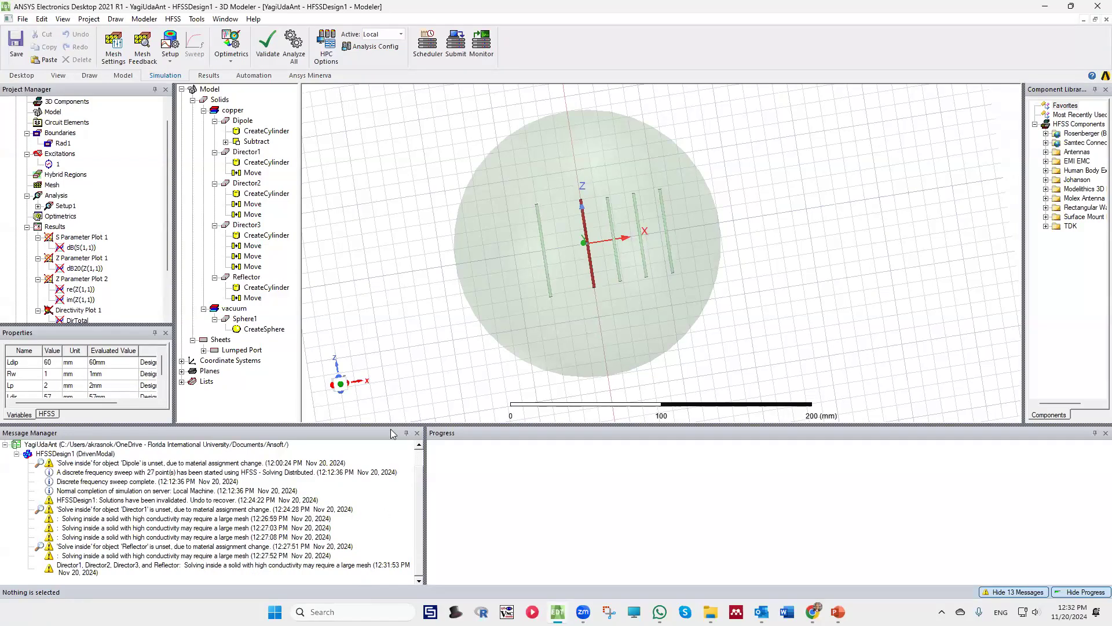
drag(367, 457, 367, 460)
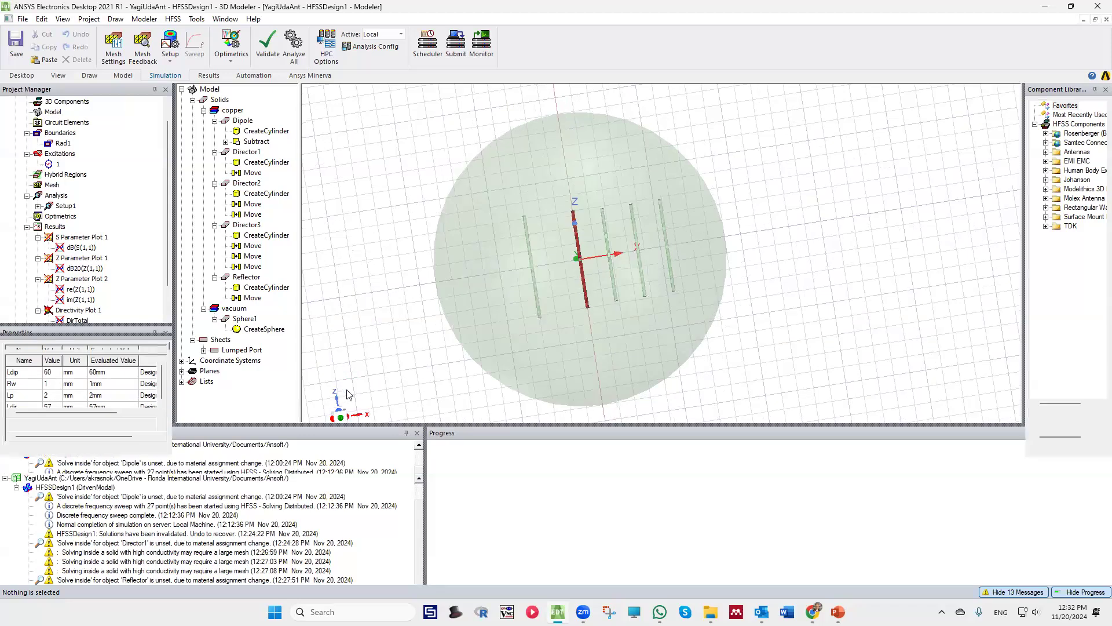
scroll(439, 194, down, 1)
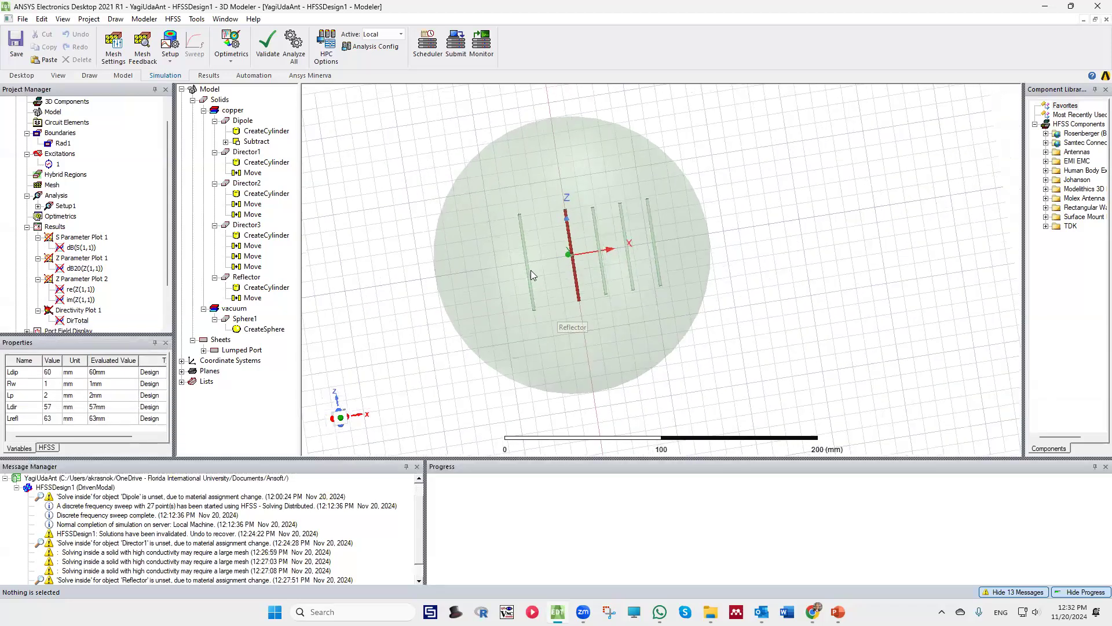
Turn off Solve Inside for Director1, Director2, Director3 and the Reflector to match the Dipole
click(253, 132)
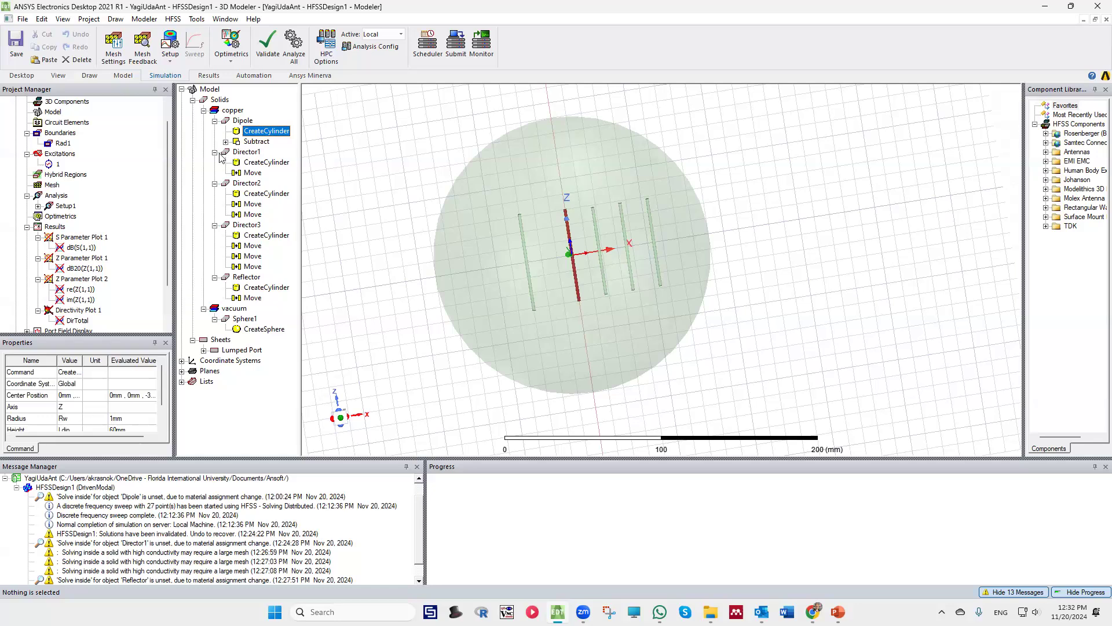
click(242, 121)
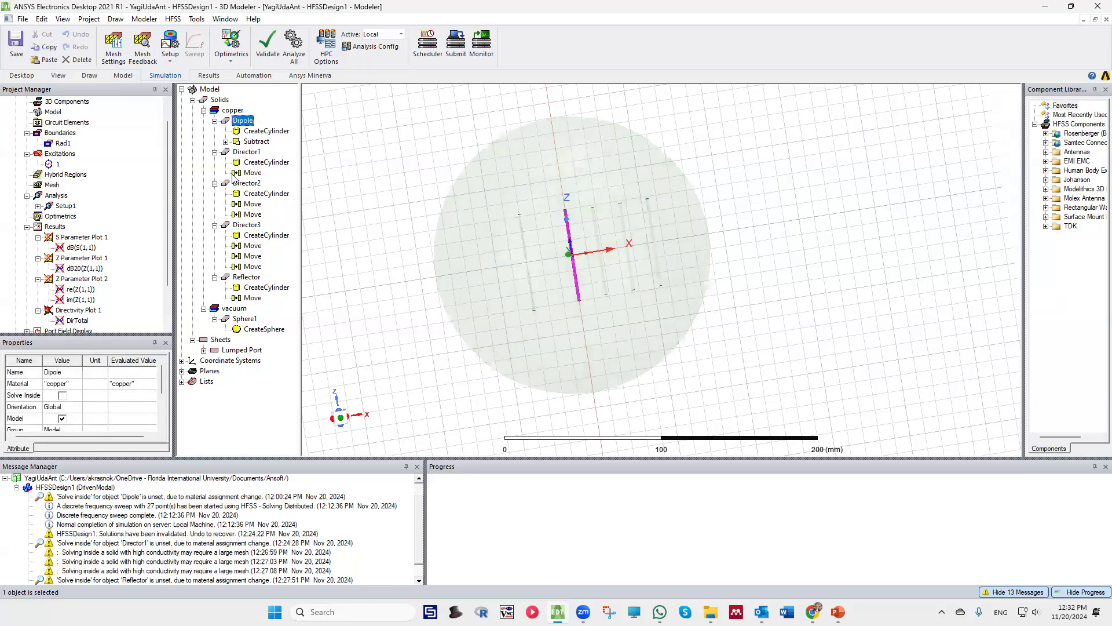
click(246, 153)
click(61, 397)
click(60, 396)
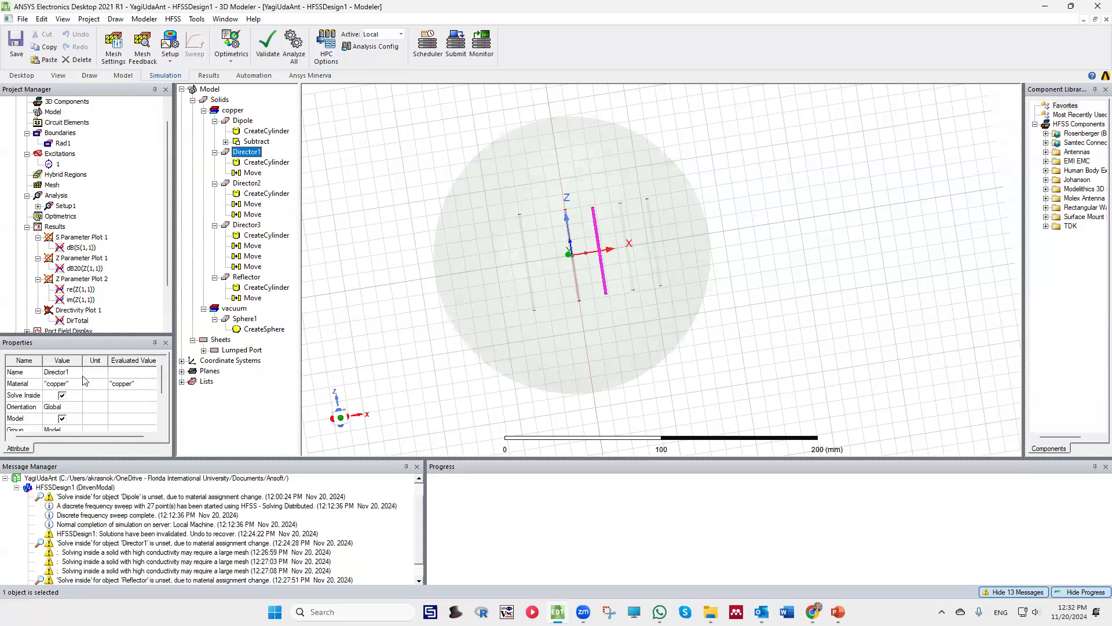
click(246, 185)
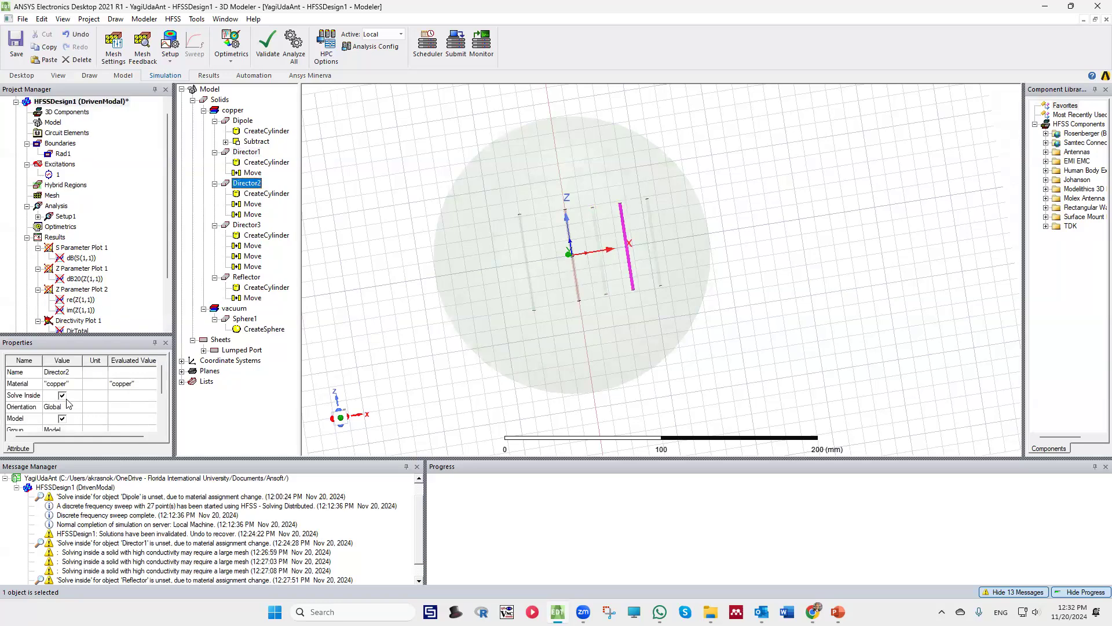
click(244, 226)
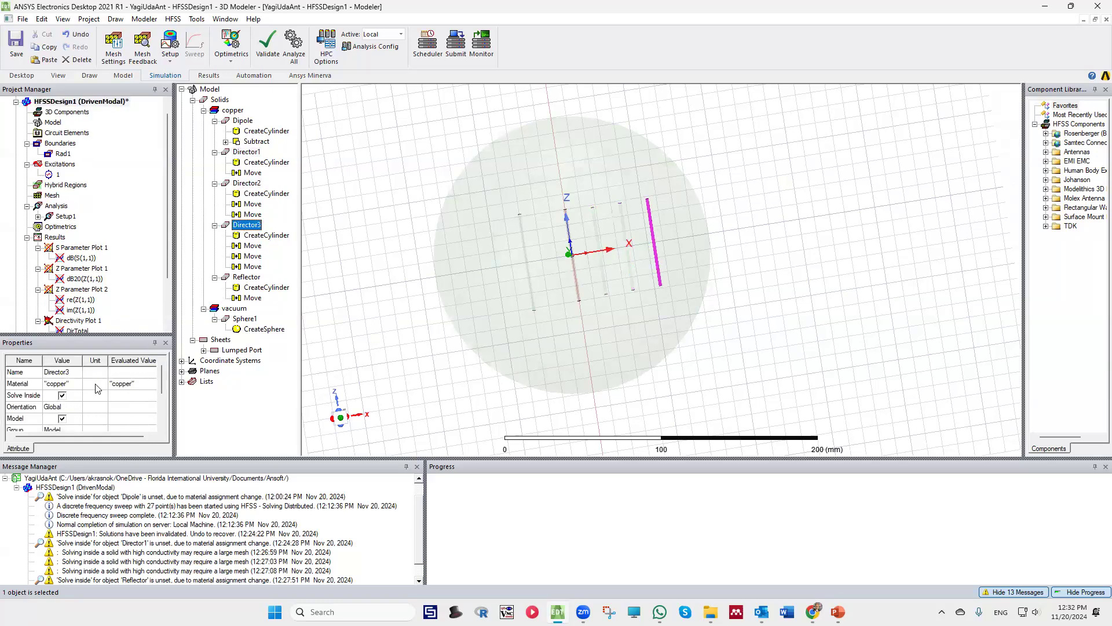
click(241, 280)
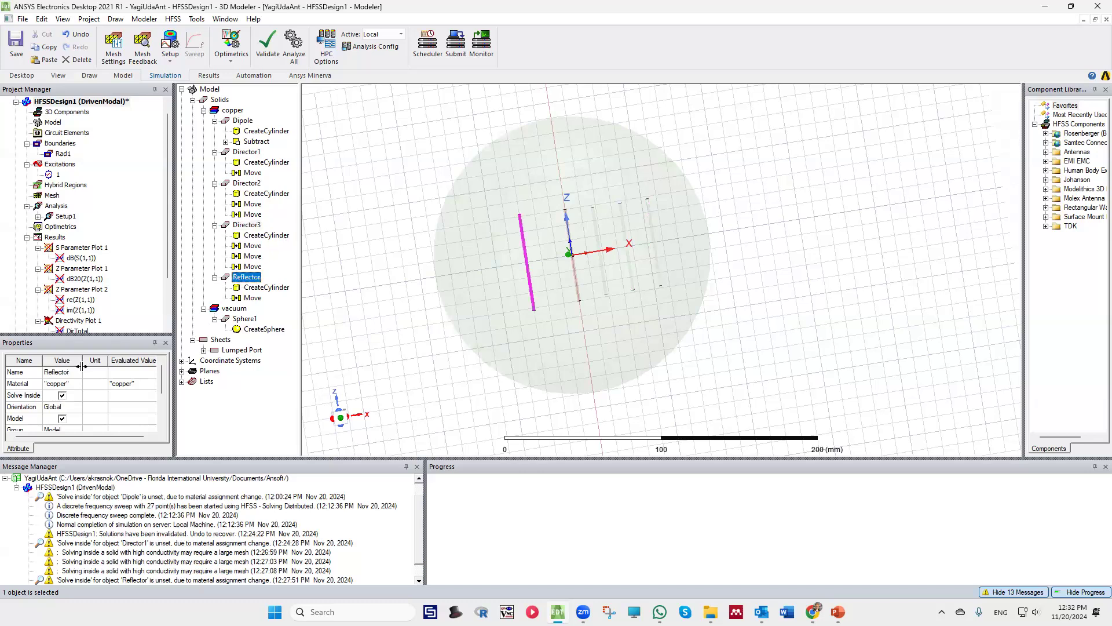
click(63, 394)
click(399, 208)
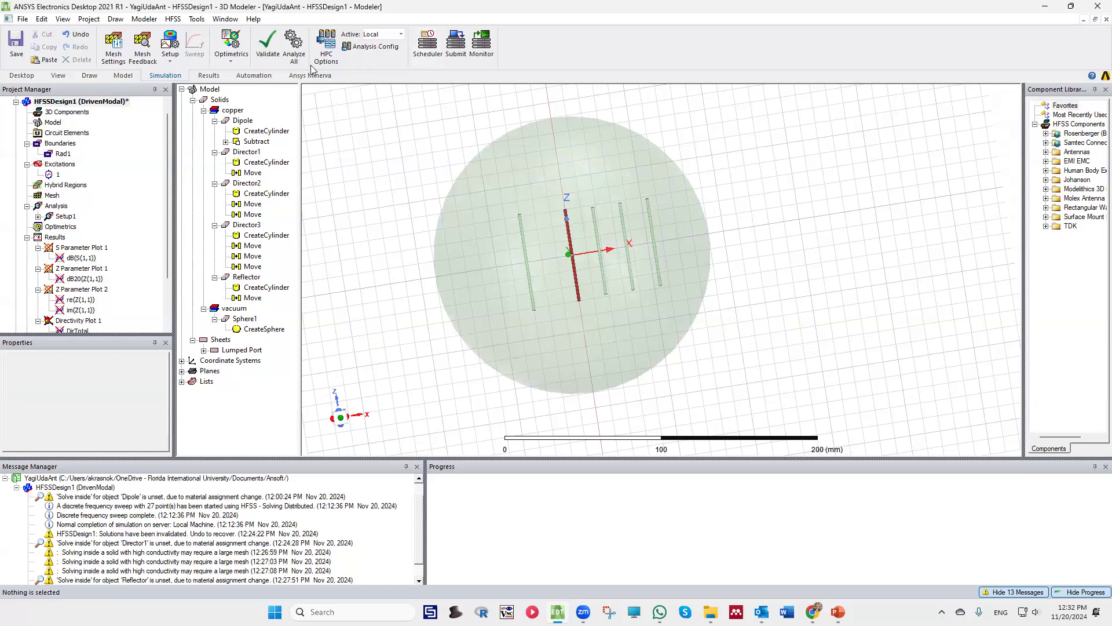
Validate the design again and run the simulation of all solution setups with Analyze All
click(266, 45)
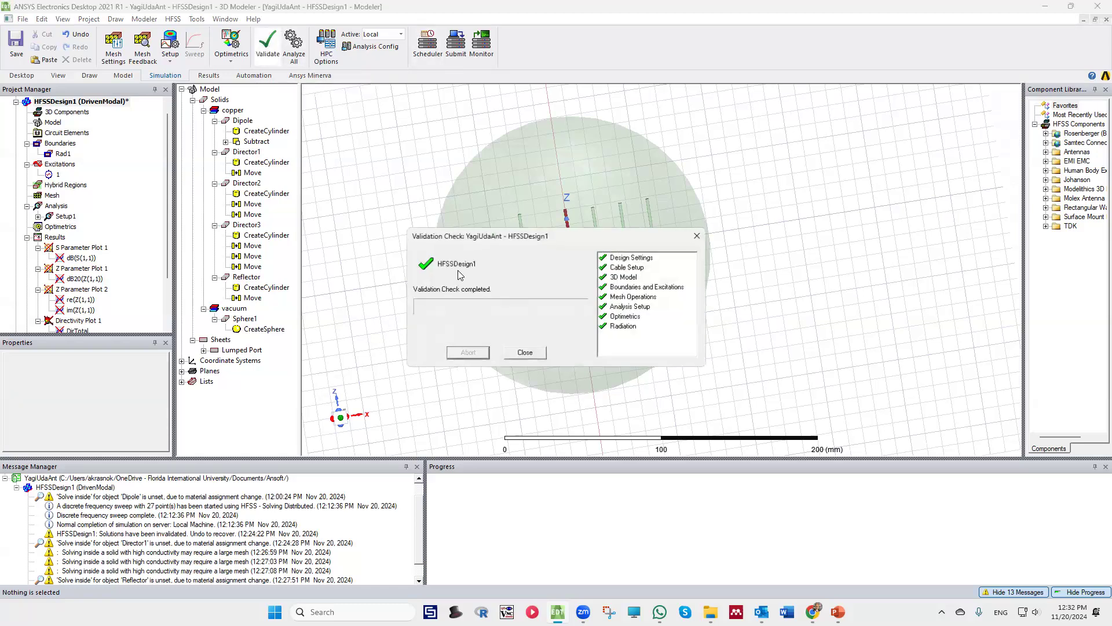
click(525, 353)
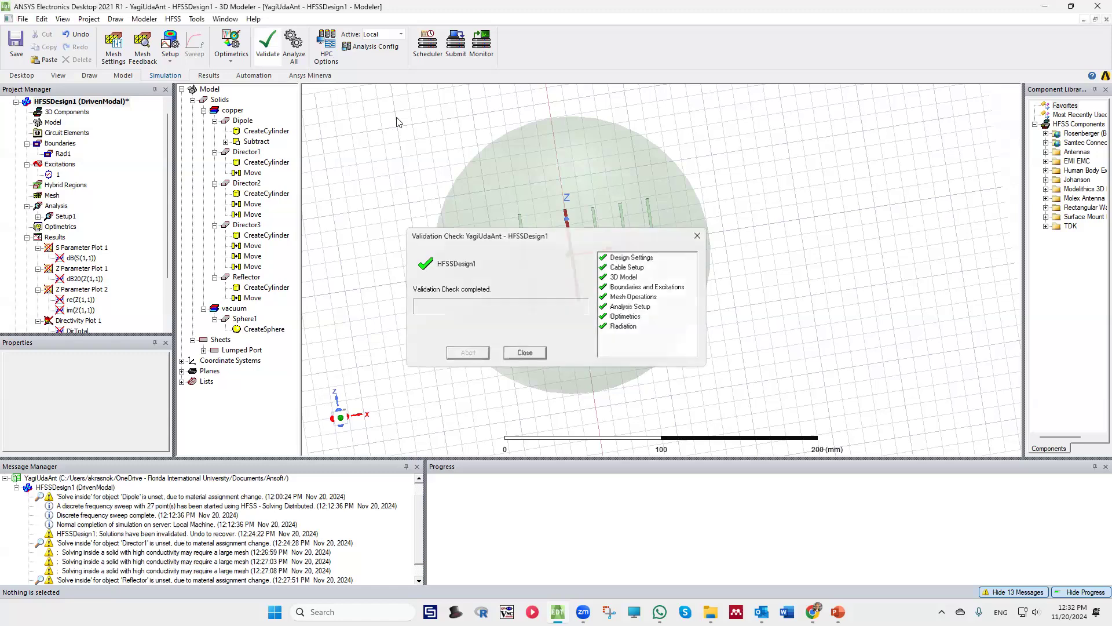
click(295, 41)
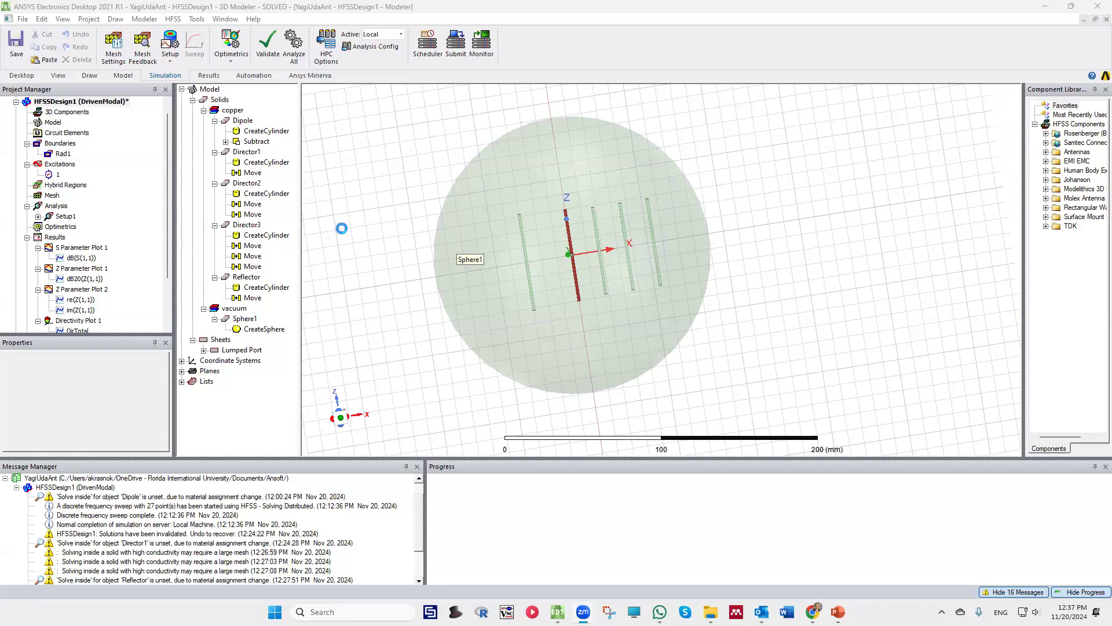
Open S Parameter Plot 1 and place a marker on the dB(S(1,1)) curve's minimum at 2.35 GHz
click(81, 248)
double_click(87, 249)
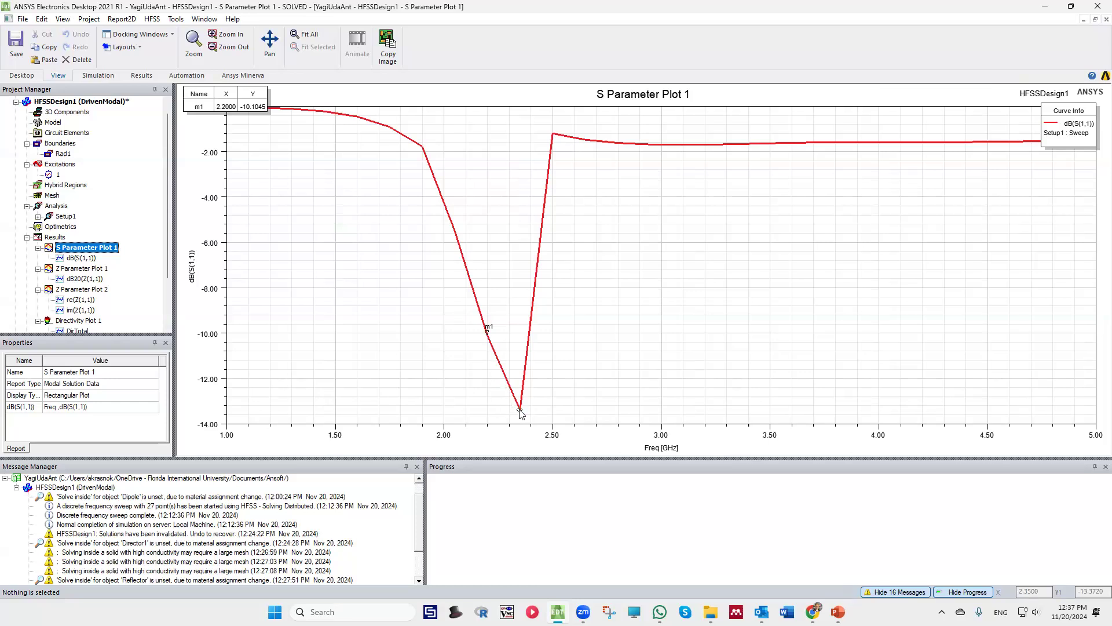
click(520, 410)
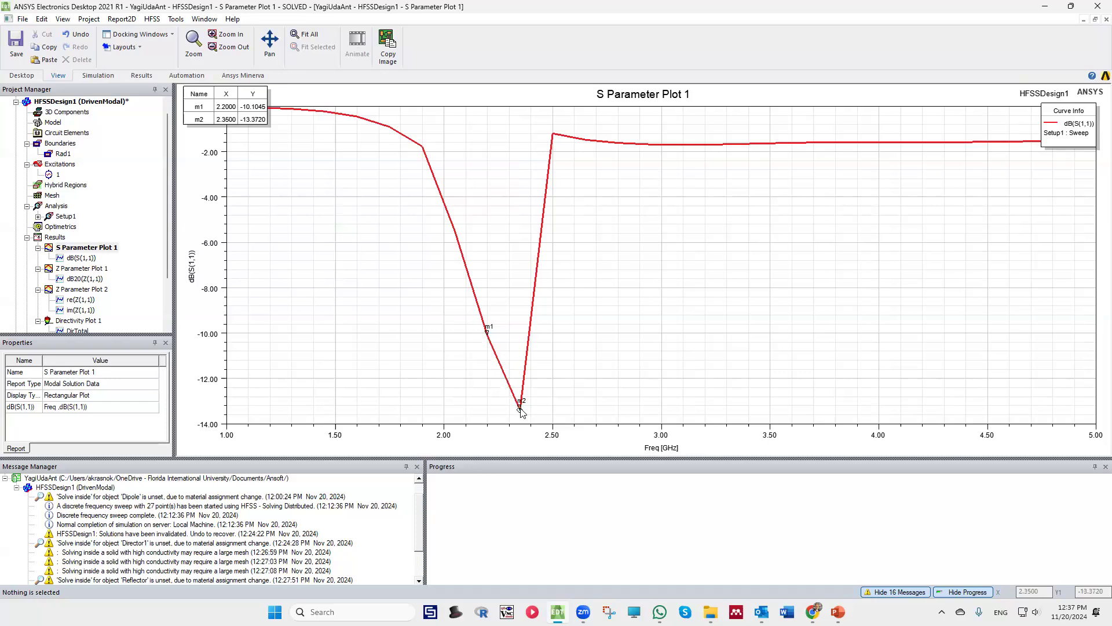
Review the impedance curves in Z Parameter Plot 1 and in Z Parameter Plot 2 with its real and imaginary parts
double_click(84, 270)
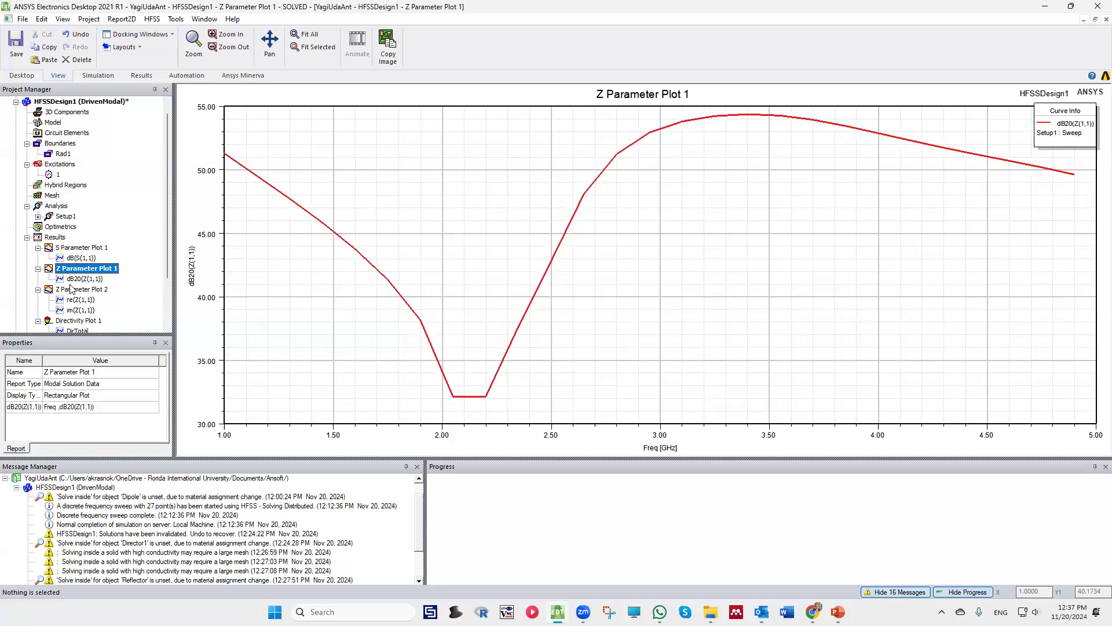
double_click(86, 289)
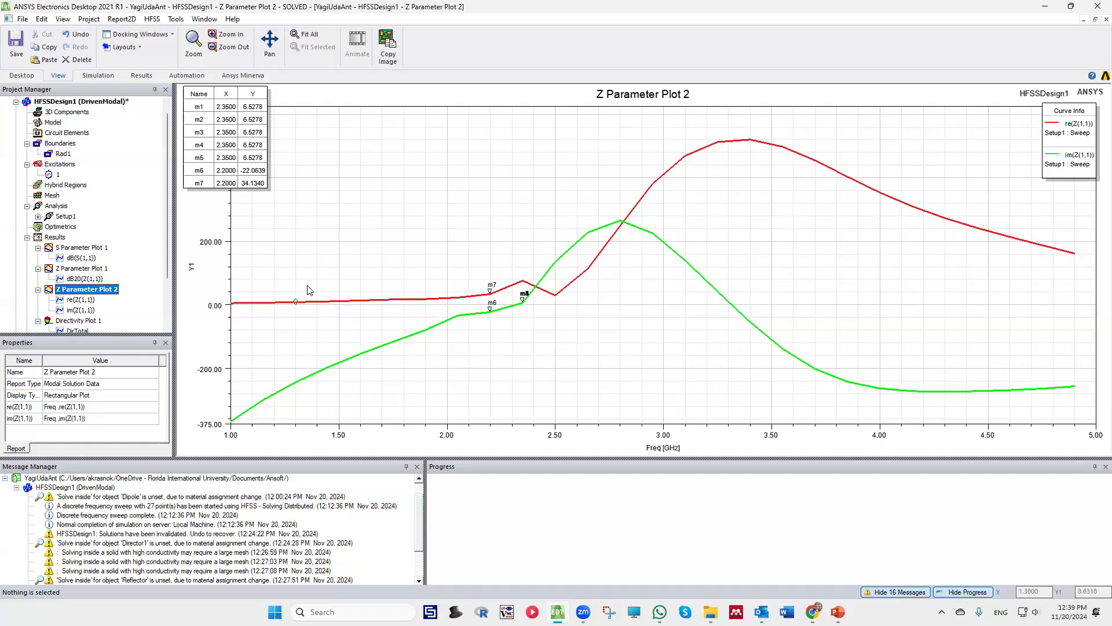
Return to the 3D model of HFSSDesign1 and examine the arrangement of the dipole, directors and reflector along the X axis
double_click(71, 102)
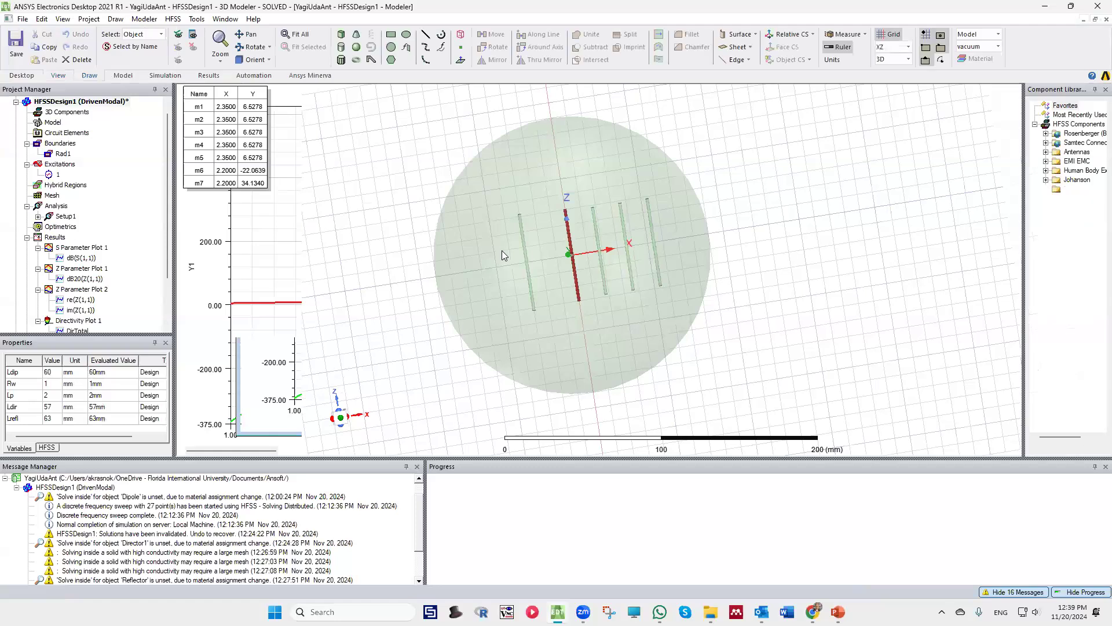
scroll(609, 312, up, 3)
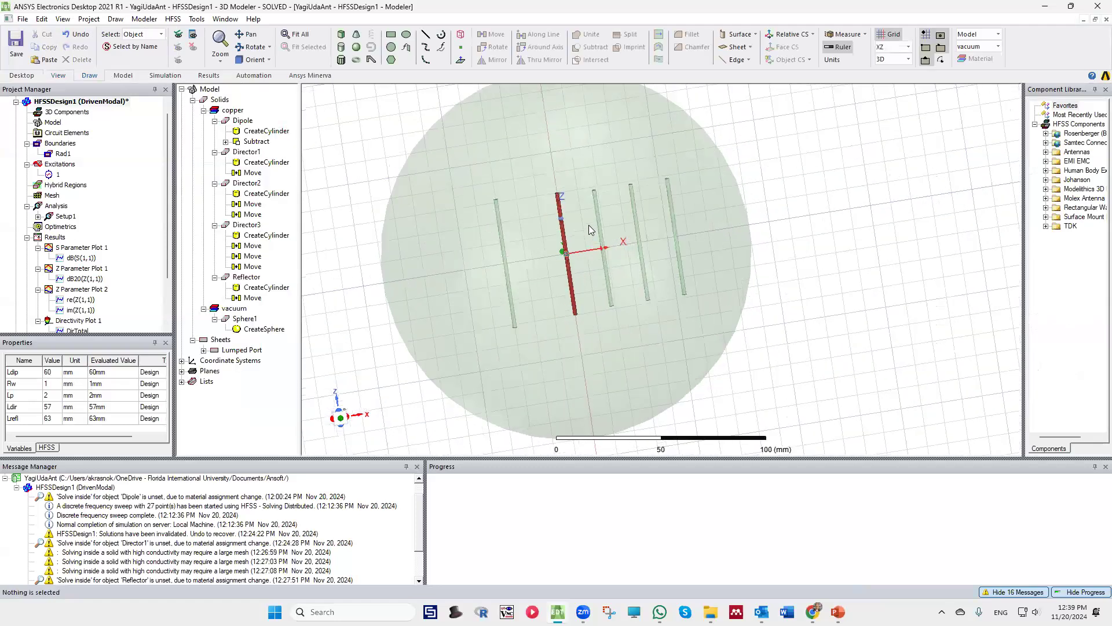
scroll(588, 225, up, 2)
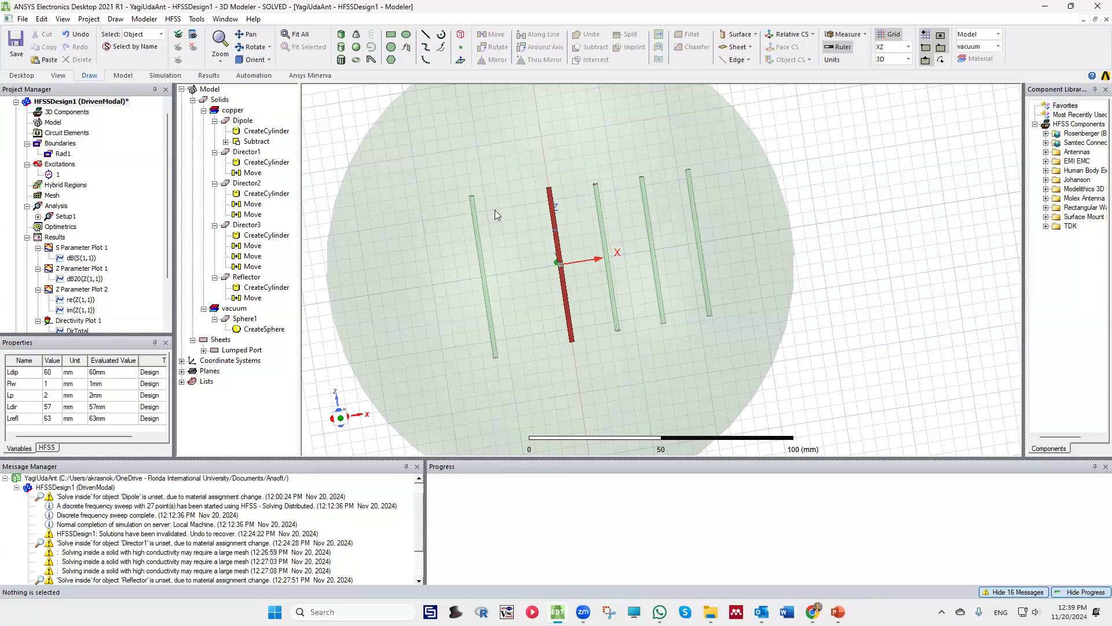
alt+drag(511, 227, 576, 208)
scroll(574, 203, down, 5)
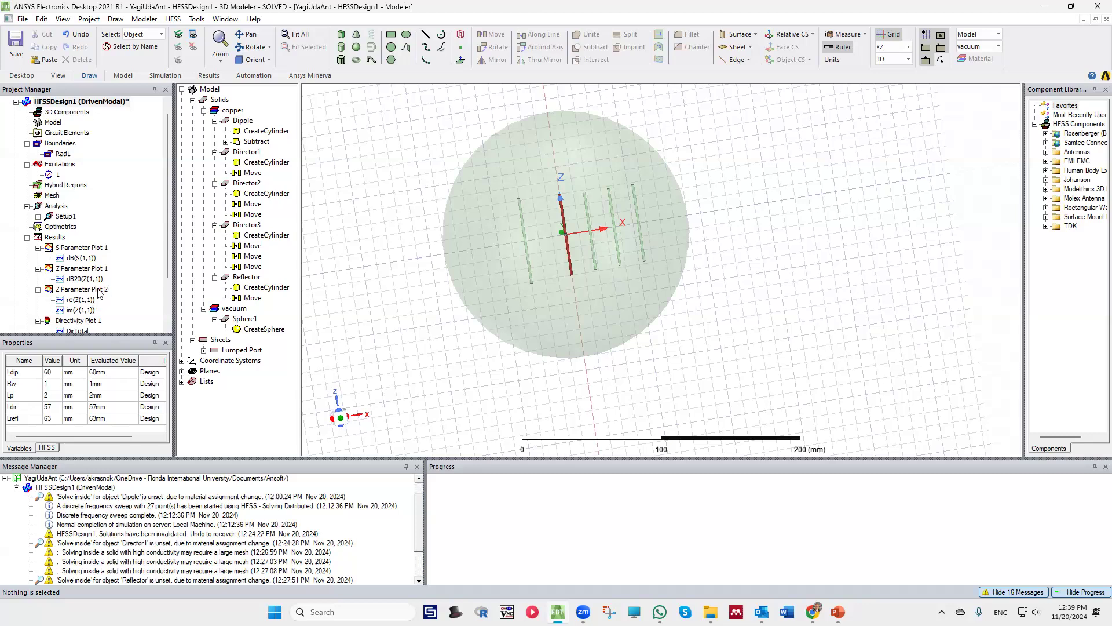
Open Directivity Plot 1 and orient the 3D polar pattern to view the main lobe in the XY plane
scroll(98, 294, down, 2)
double_click(73, 259)
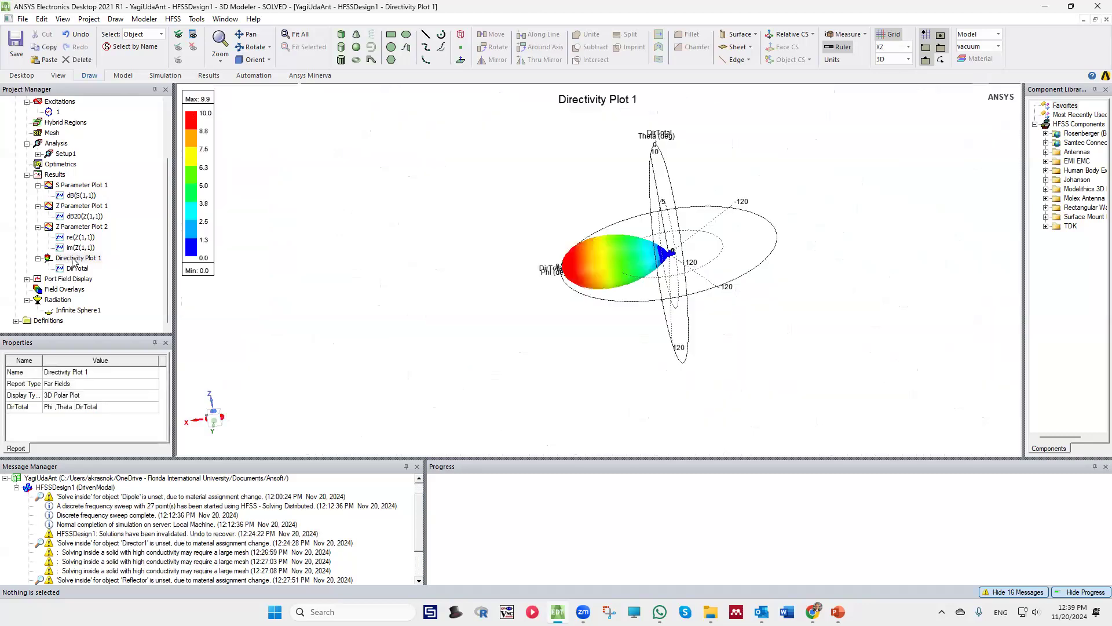
drag(554, 263, 583, 343)
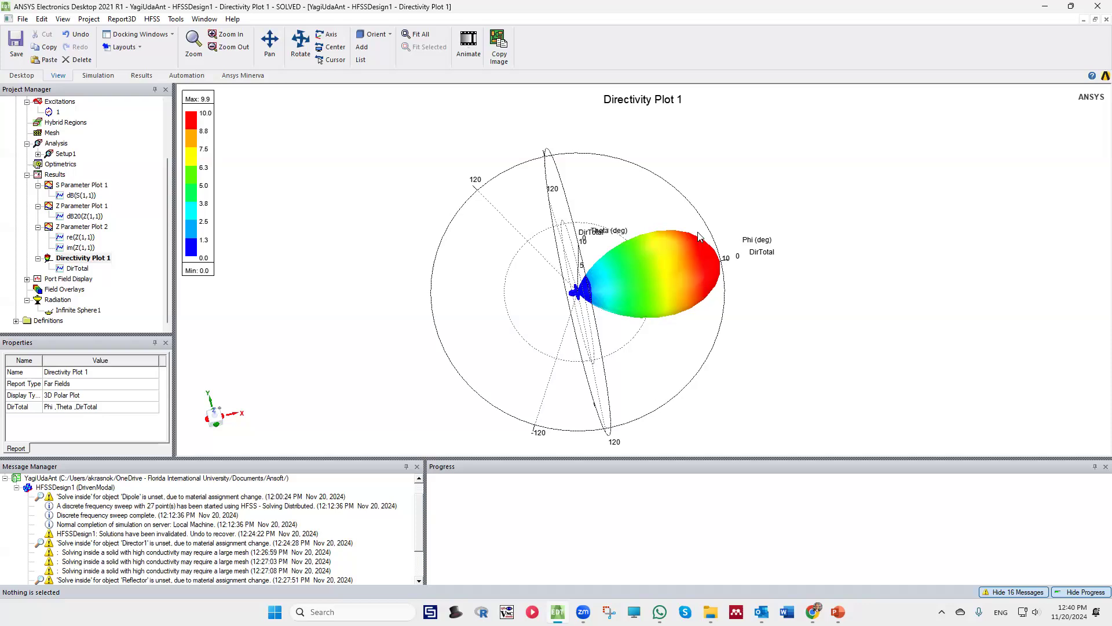
alt+drag(670, 308, 578, 294)
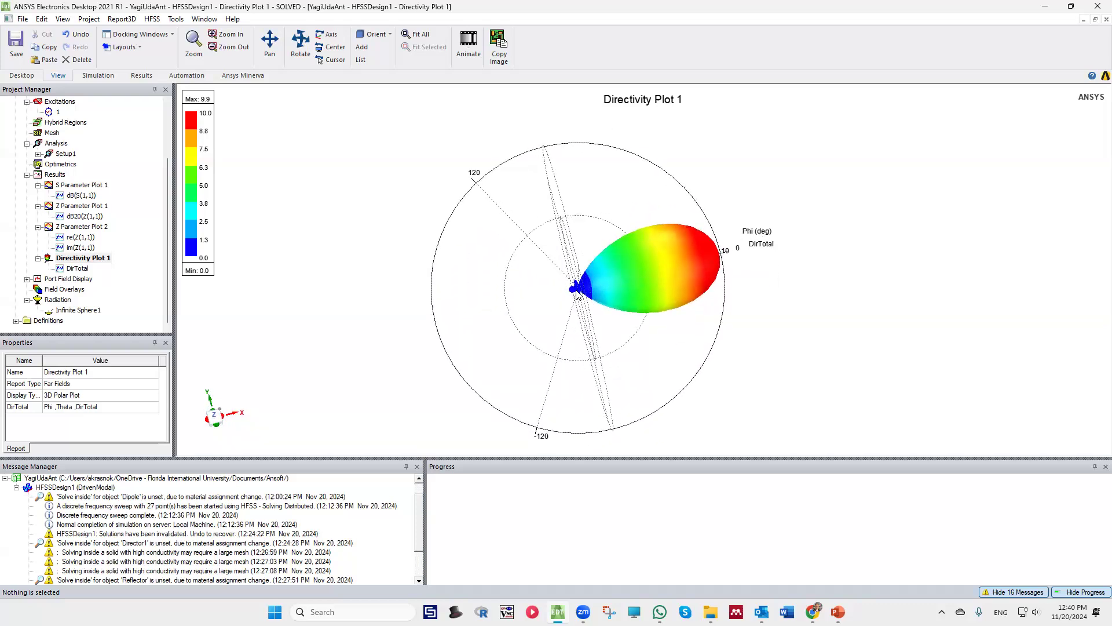
Examine the small back and side lobes near the centre of the directivity pattern, then return to the whole pattern
scroll(577, 294, up, 6)
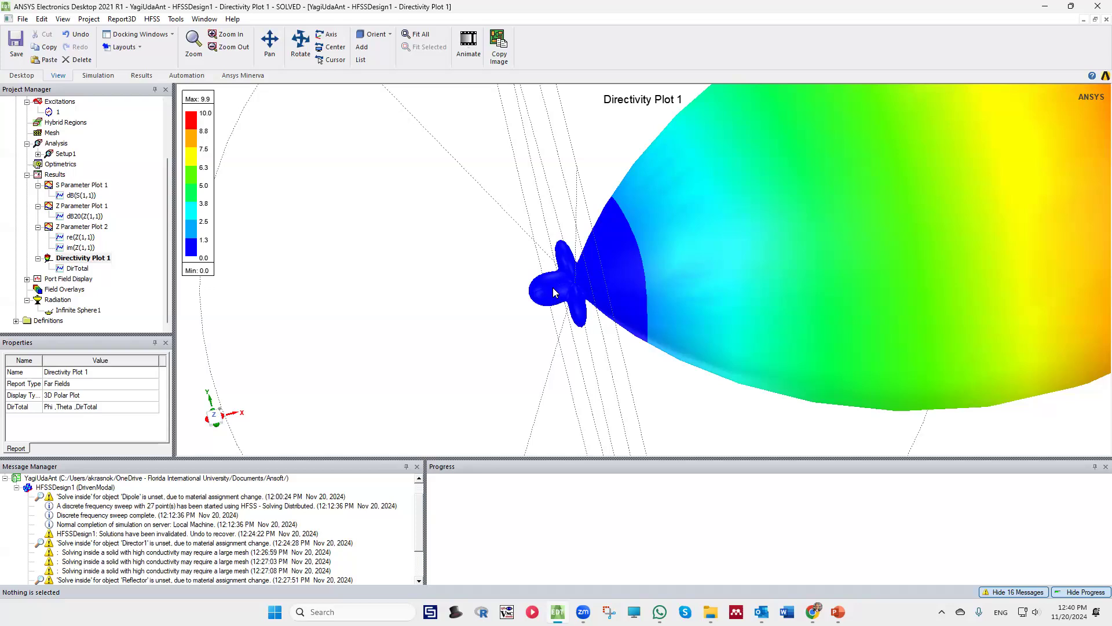
alt+drag(610, 255, 516, 224)
alt+drag(553, 263, 542, 254)
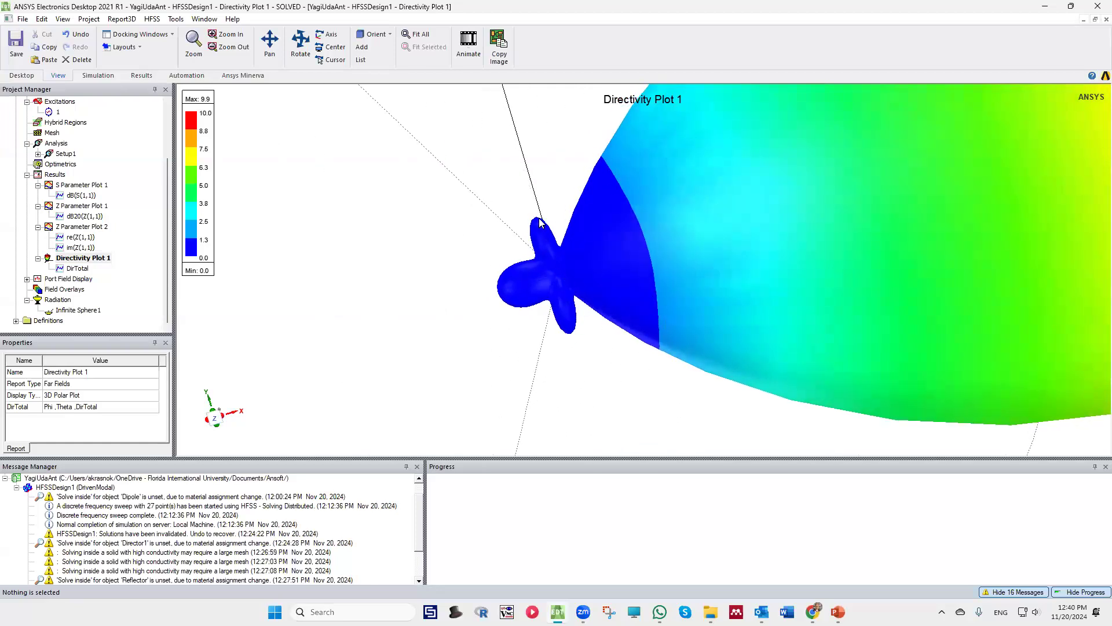
scroll(551, 239, up, 2)
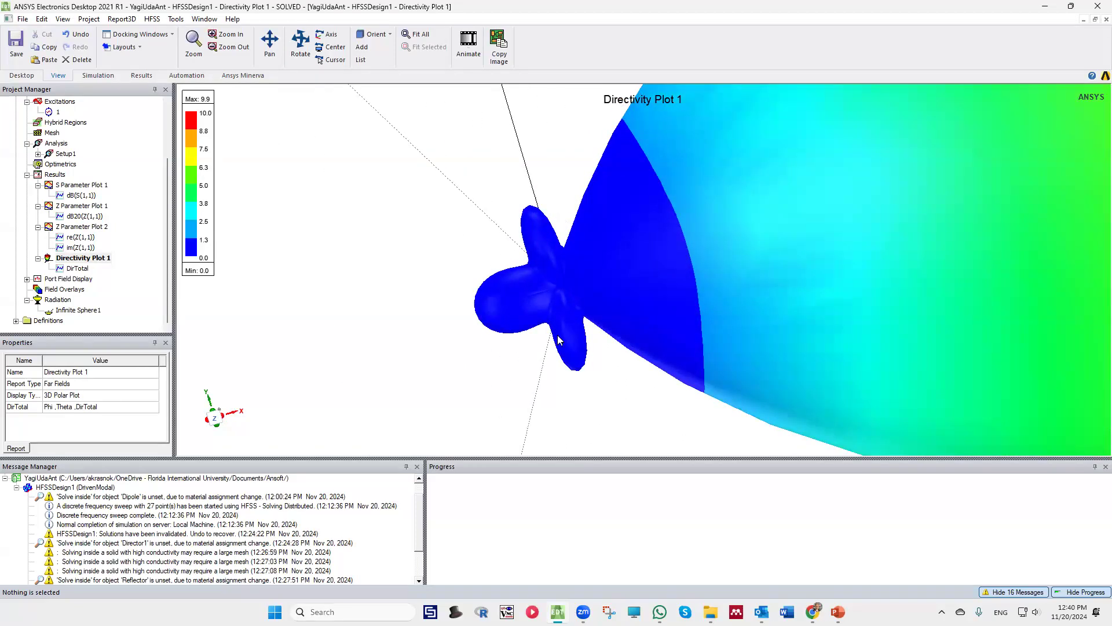
scroll(588, 286, down, 2)
scroll(588, 287, down, 5)
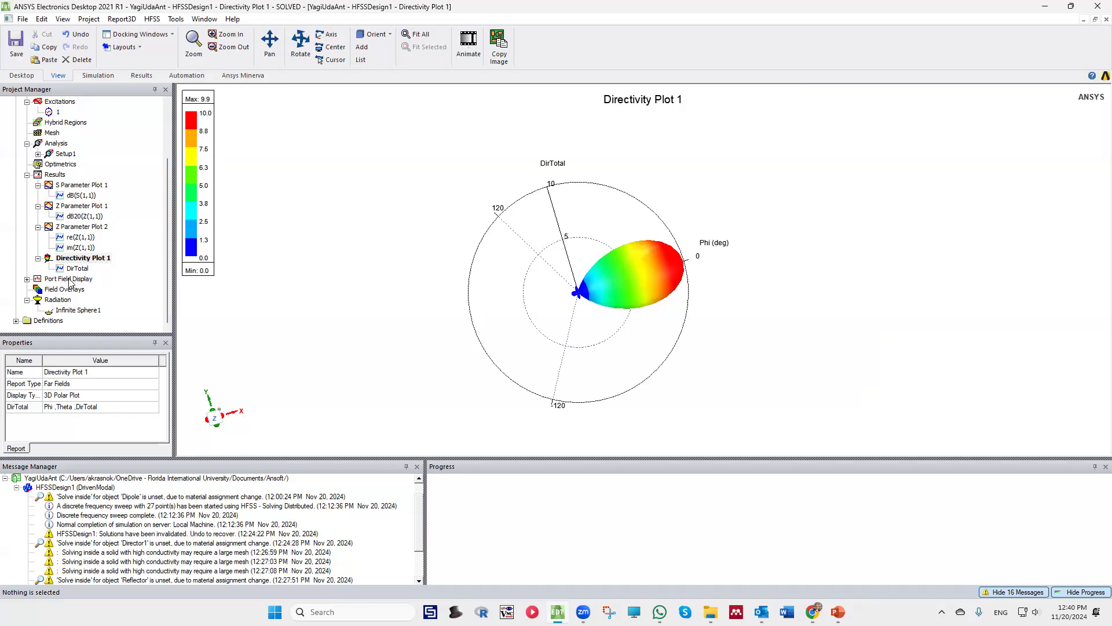
alt+drag(348, 246, 367, 264)
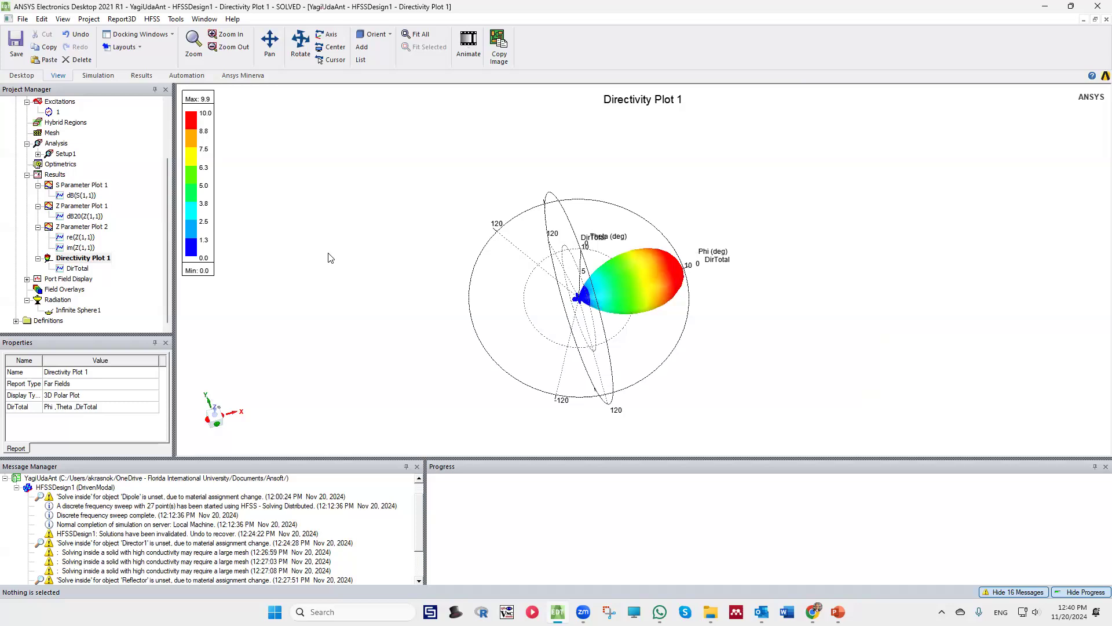